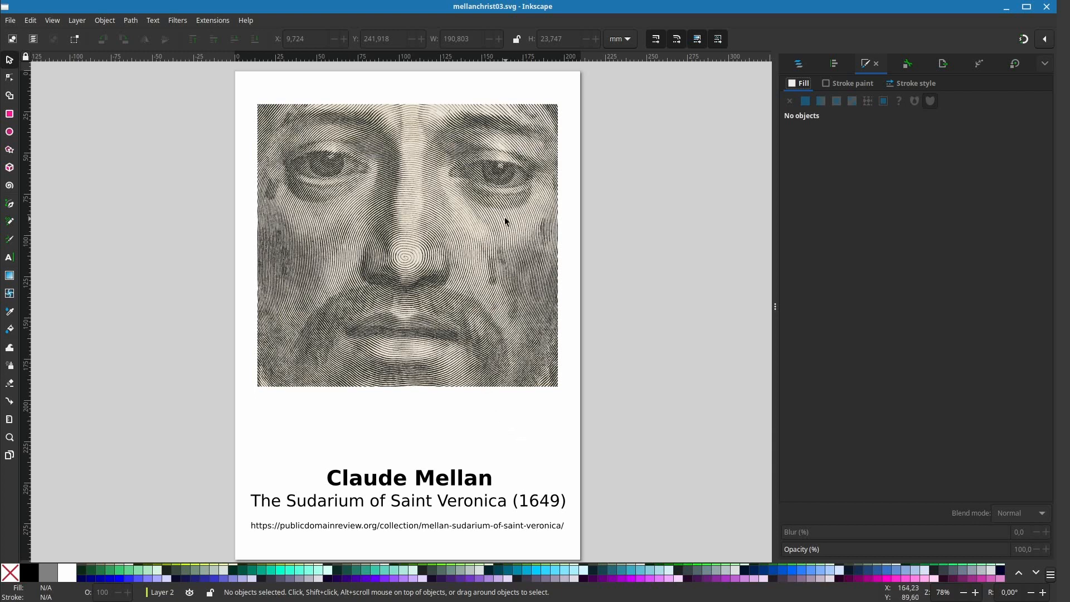
Step: Examine the spiral engraving lines around the nose and mouth of the portrait
{"action": "scroll", "coordinate": [442, 300], "scroll_direction": "up", "scroll_amount": 3}
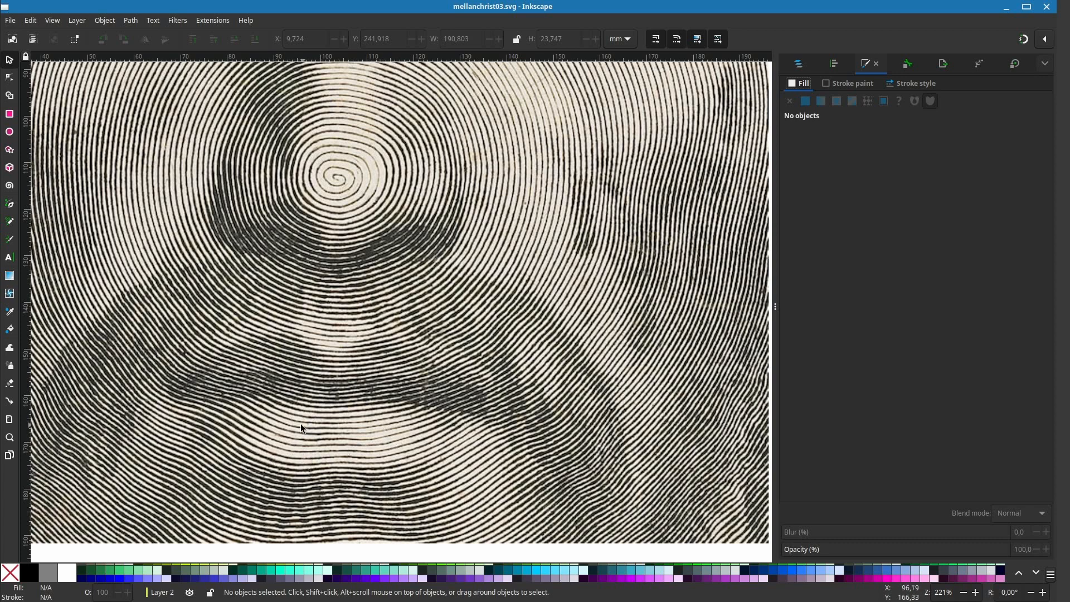
{"action": "scroll", "coordinate": [517, 314], "scroll_direction": "down", "scroll_amount": 2, "text": "ctrl"}
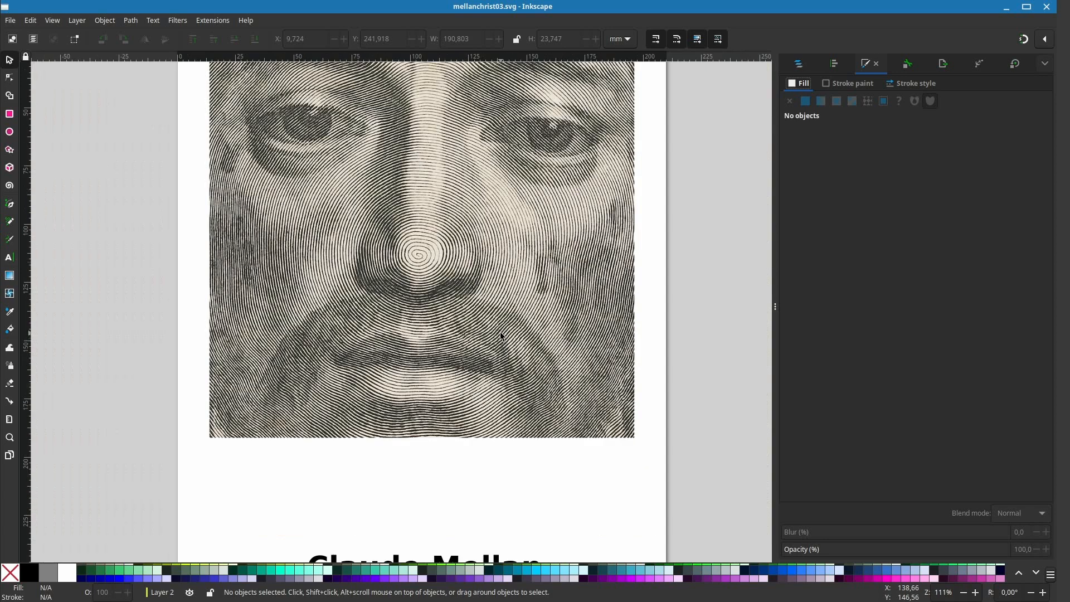
{"action": "scroll", "coordinate": [501, 330], "scroll_direction": "up", "scroll_amount": 3}
{"action": "left_click_drag", "start_coordinate": [502, 331], "coordinate": [521, 313]}
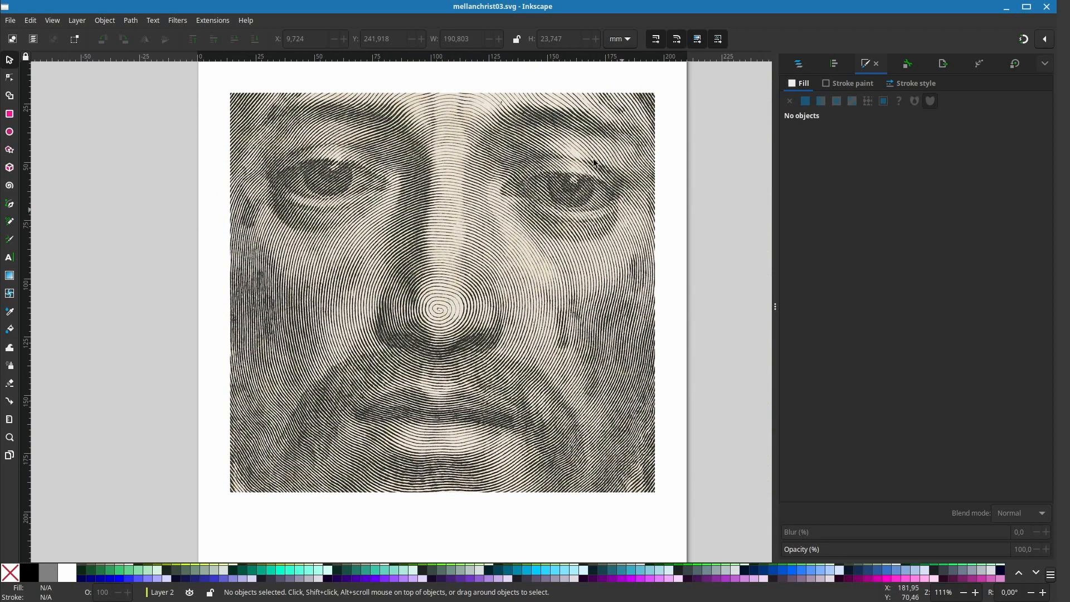
Step: Draw a 40-turn spiral centred on the tip of the nose and reaching to the cheek
{"action": "left_click", "coordinate": [9, 186]}
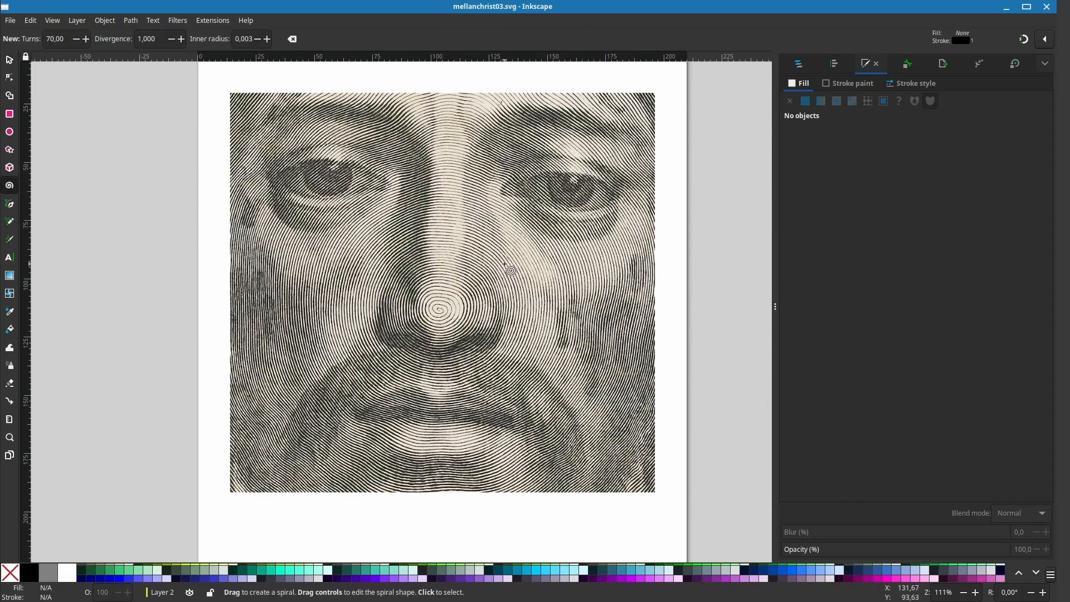
{"action": "scroll", "coordinate": [510, 270], "scroll_direction": "up", "scroll_amount": 3}
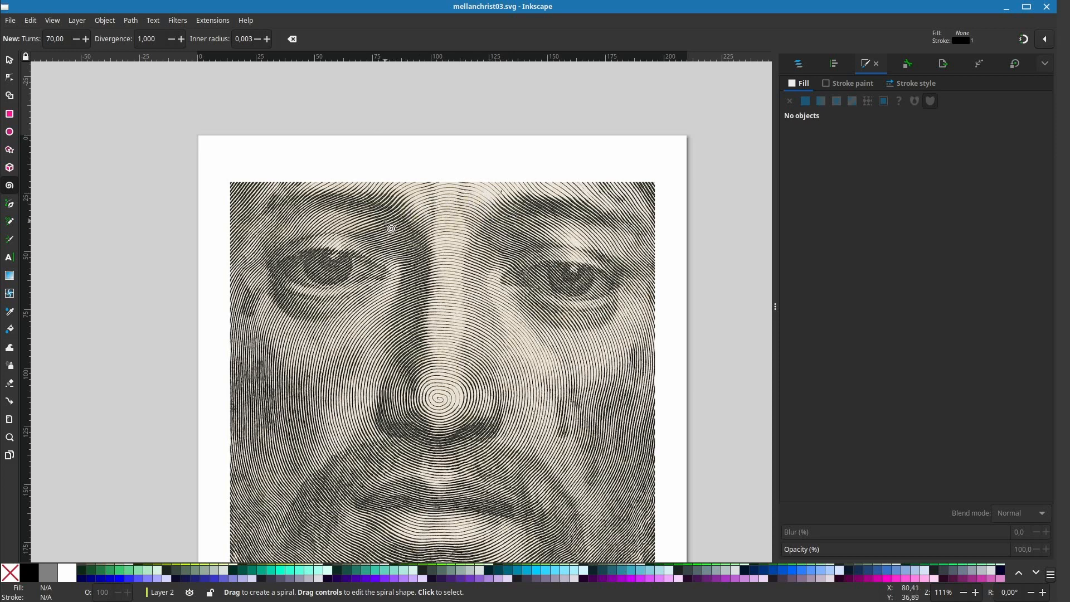
{"action": "scroll", "coordinate": [500, 301], "scroll_direction": "down", "scroll_amount": 4}
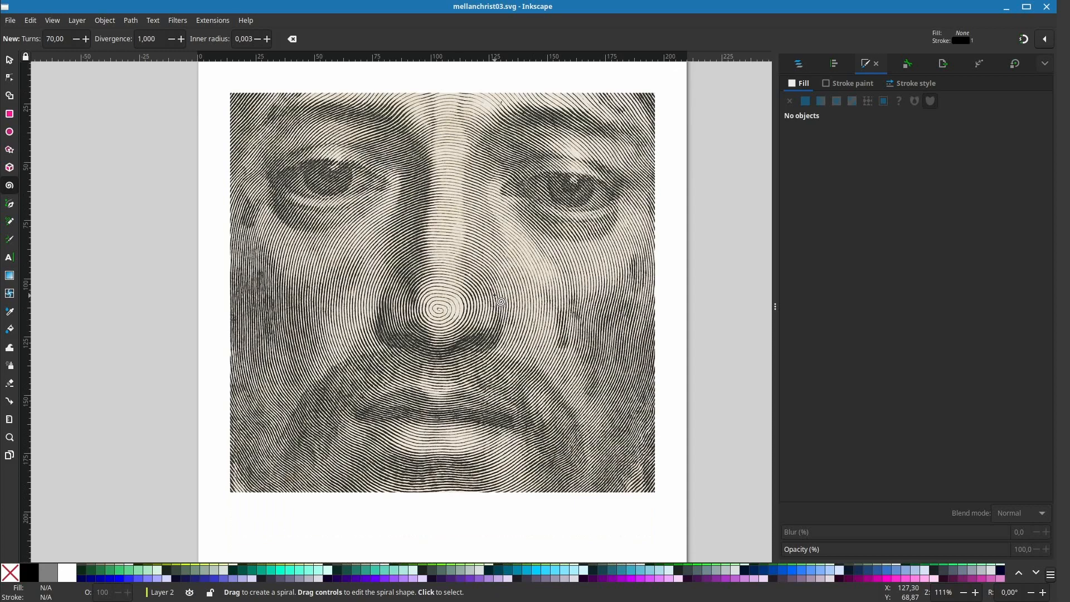
{"action": "scroll", "coordinate": [500, 301], "scroll_direction": "up", "scroll_amount": 2}
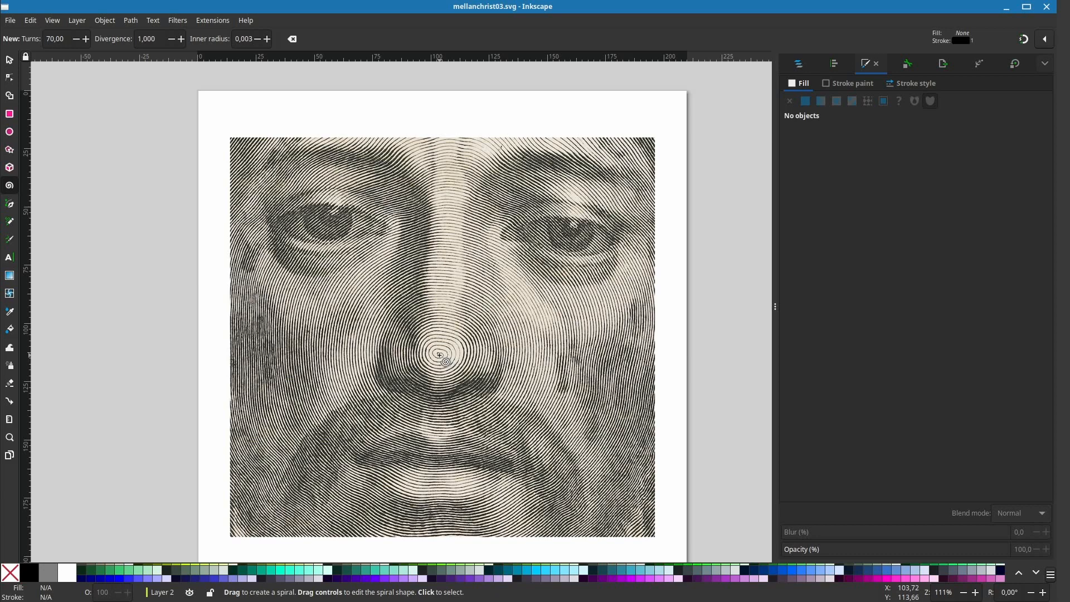
{"action": "scroll", "coordinate": [440, 356], "scroll_direction": "down", "scroll_amount": 4}
{"action": "left_click_drag", "start_coordinate": [440, 266], "coordinate": [562, 223]}
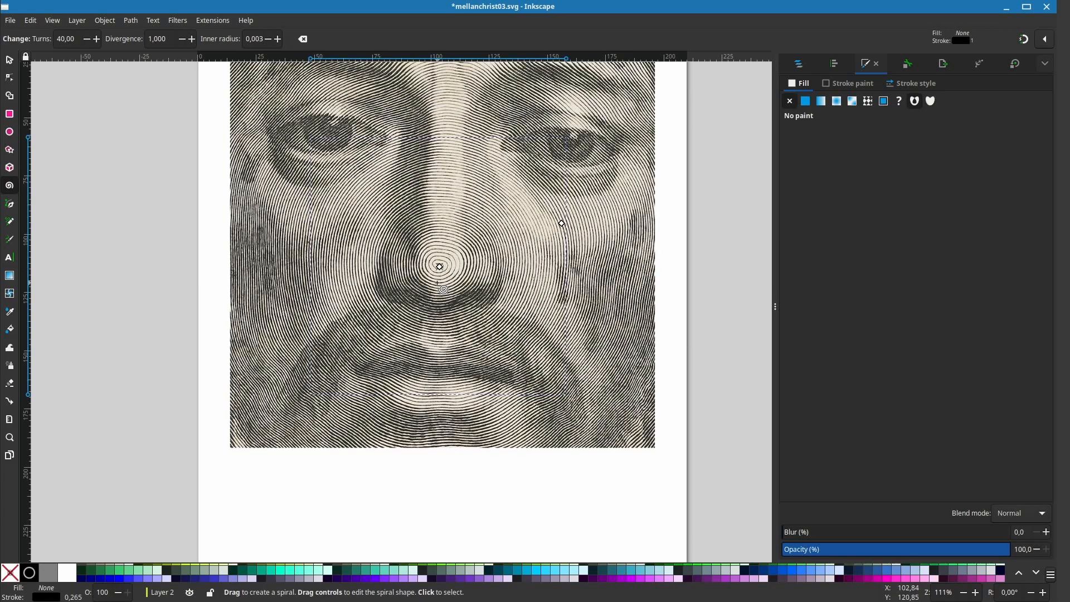
Step: Delete the newly drawn spiral from Layer 2
{"action": "left_click", "coordinate": [799, 64]}
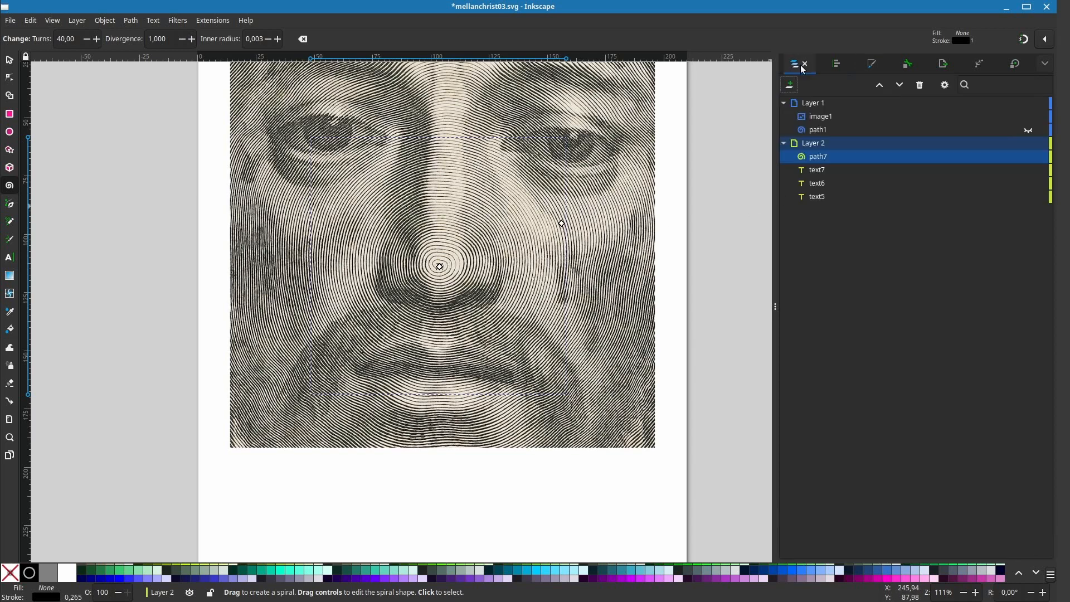
{"action": "left_click", "coordinate": [813, 143]}
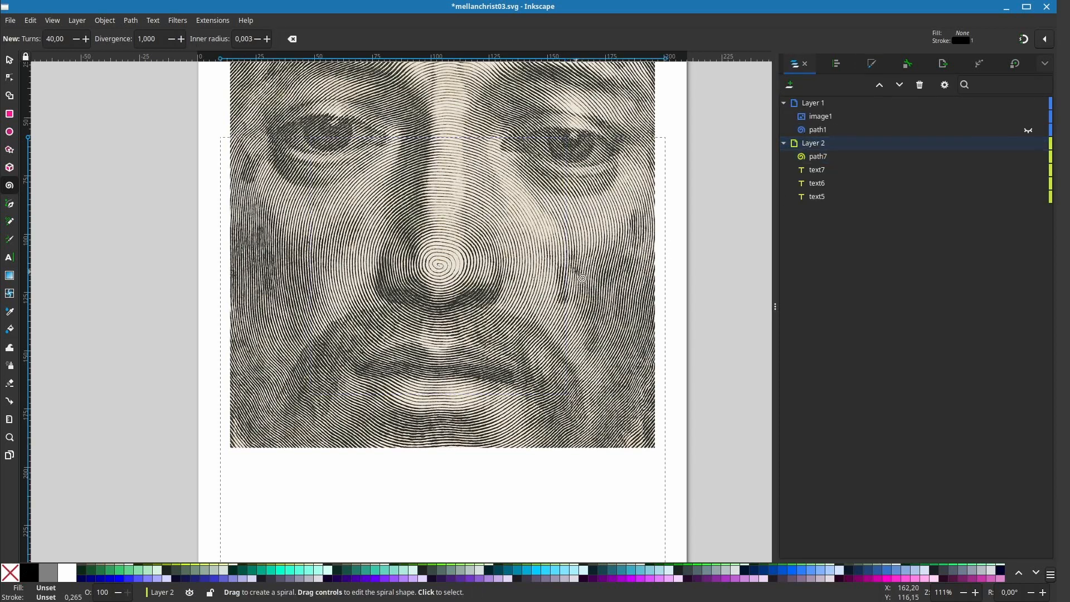
{"action": "left_click", "coordinate": [819, 157]}
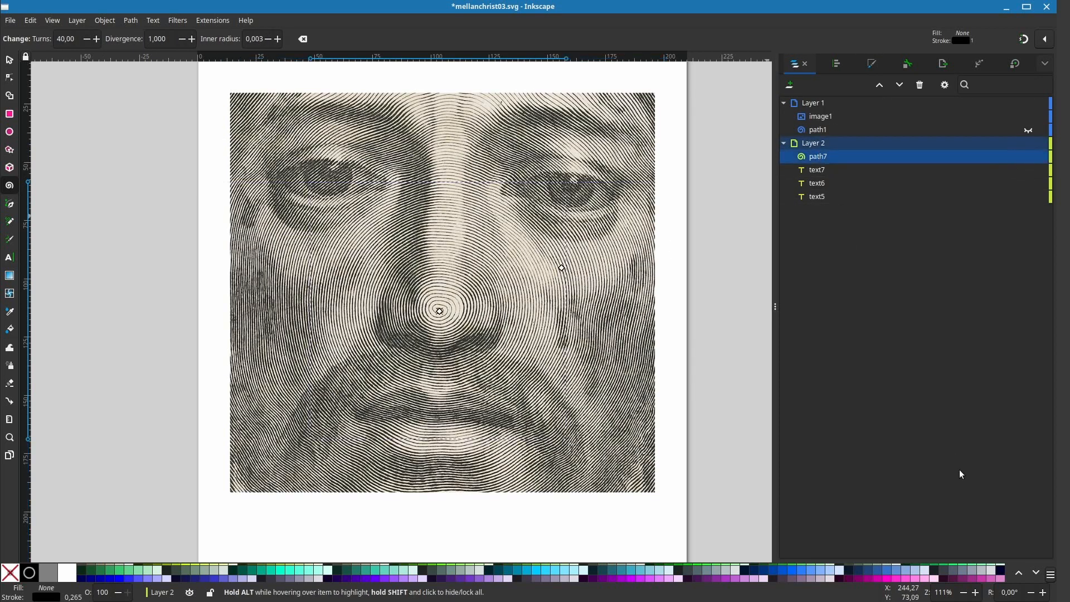
{"action": "left_click", "coordinate": [920, 85]}
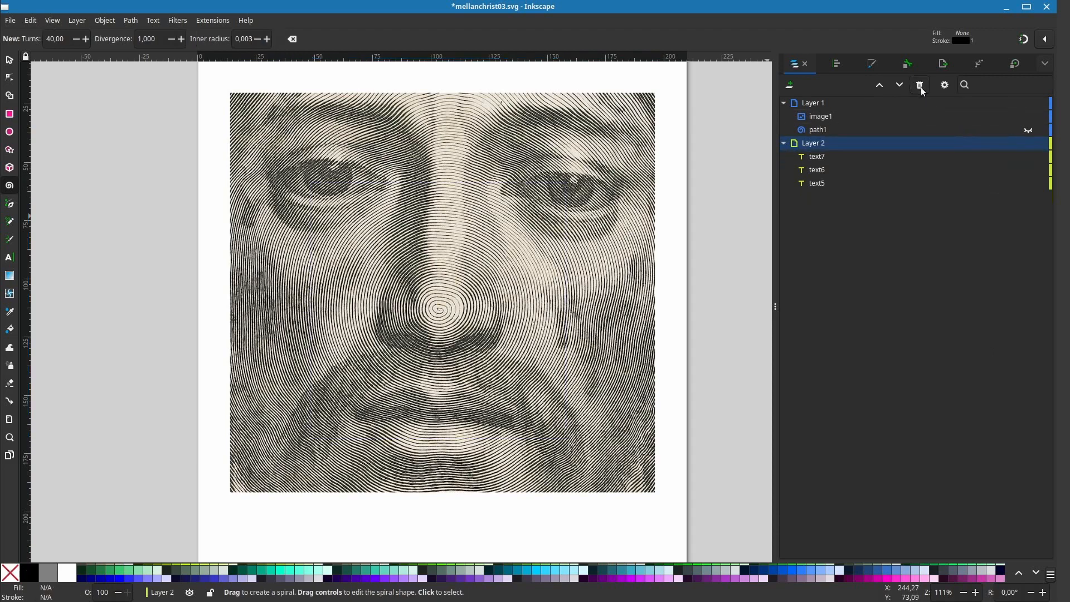
Step: In Layer 1, draw a 40-turn spiral from the nose tip past the image corner, with a #005544 stroke and no fill
{"action": "left_click", "coordinate": [821, 103]}
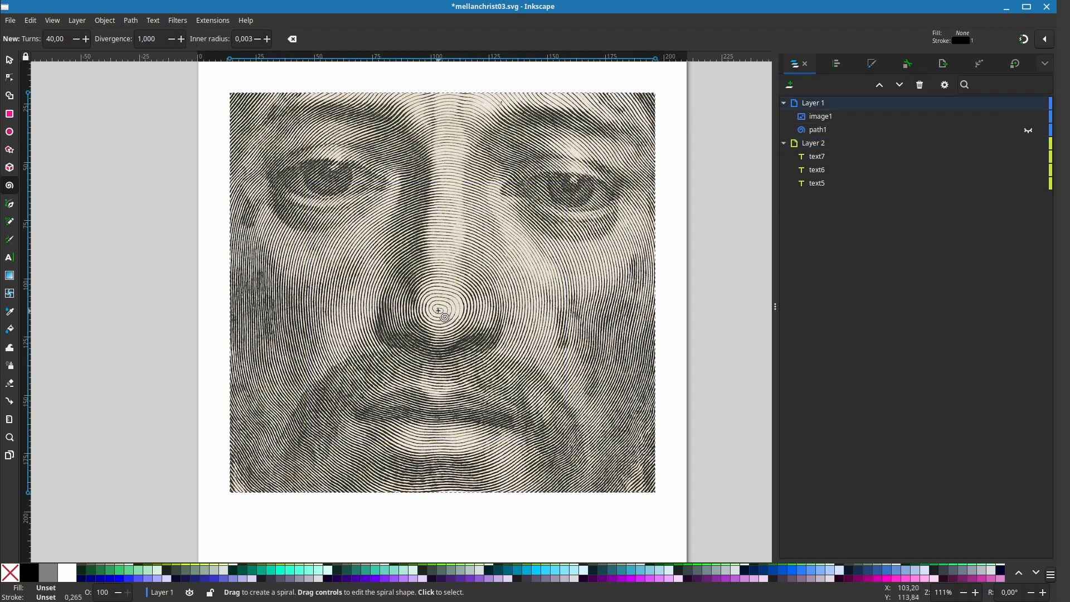
{"action": "left_click_drag", "start_coordinate": [439, 311], "coordinate": [670, 115]}
{"action": "left_click", "coordinate": [868, 65]}
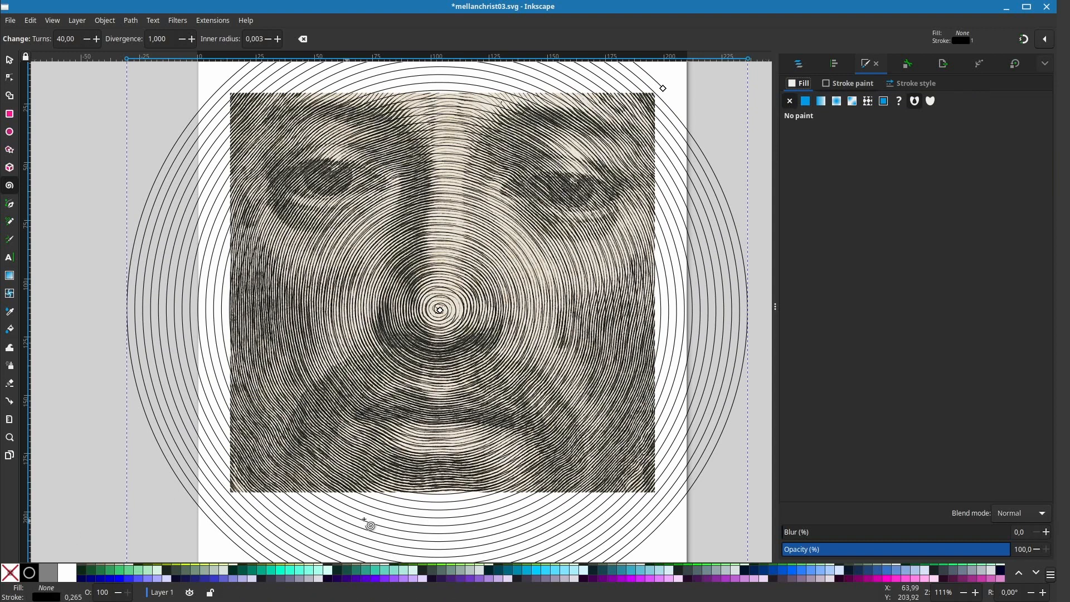
{"action": "left_click", "coordinate": [851, 87]}
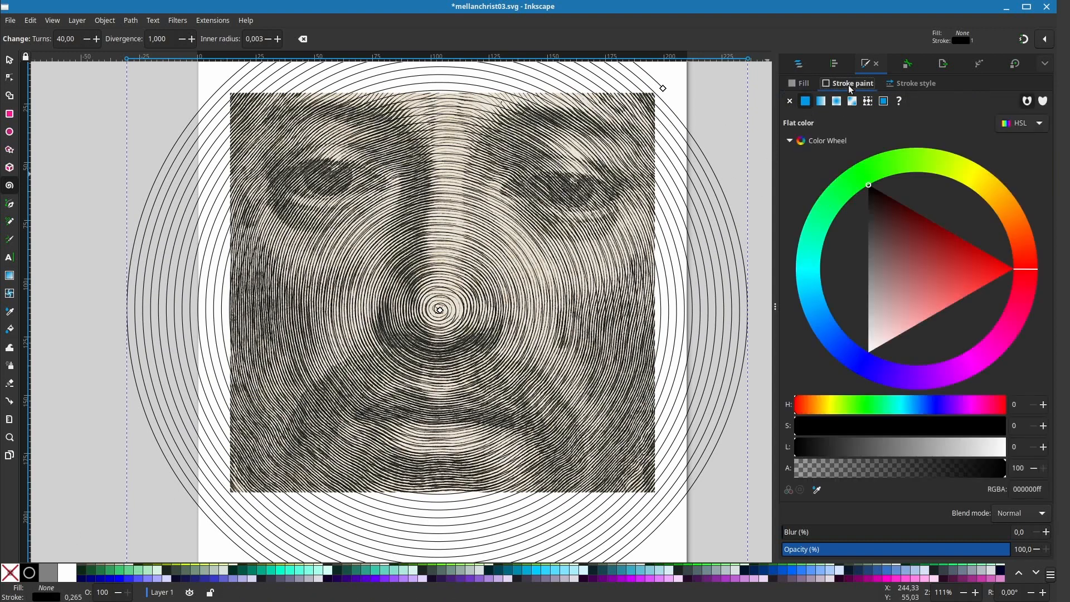
{"action": "left_click", "coordinate": [247, 573]}
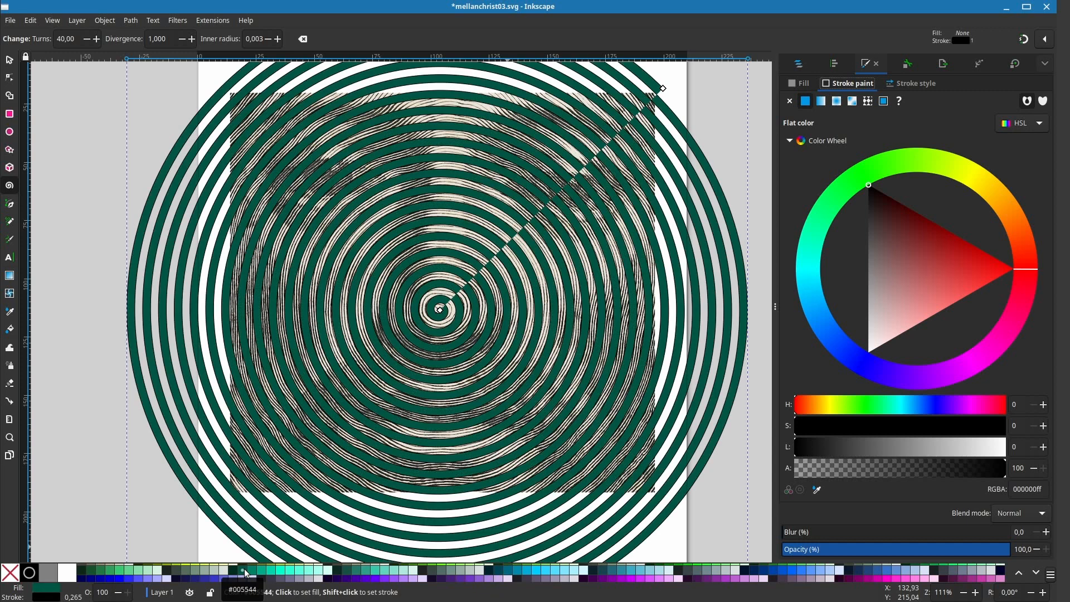
{"action": "key", "text": "ctrl+z"}
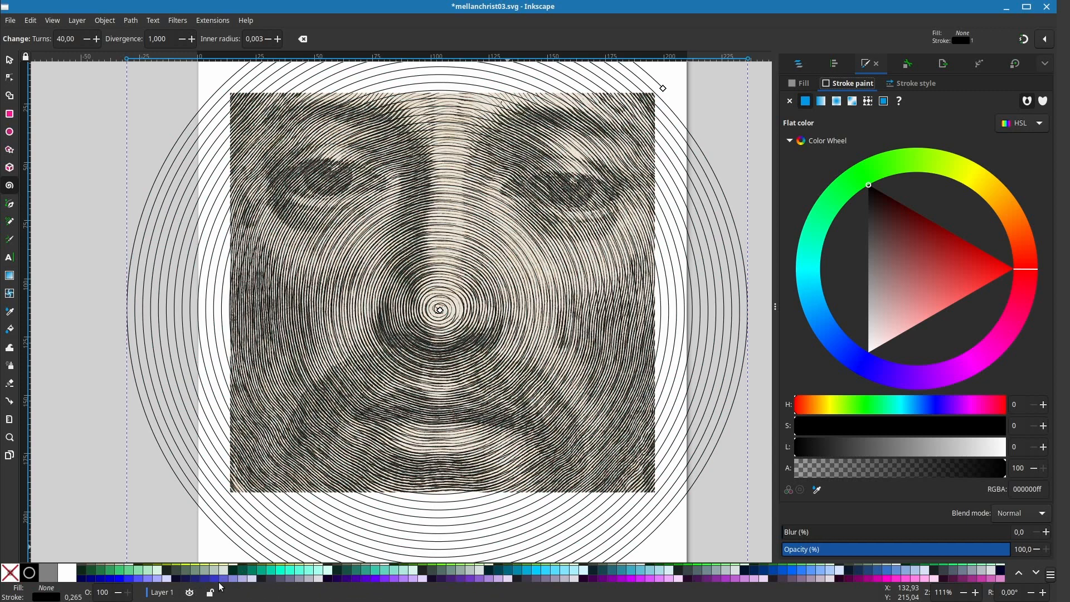
{"action": "left_click", "coordinate": [243, 573], "text": "shift"}
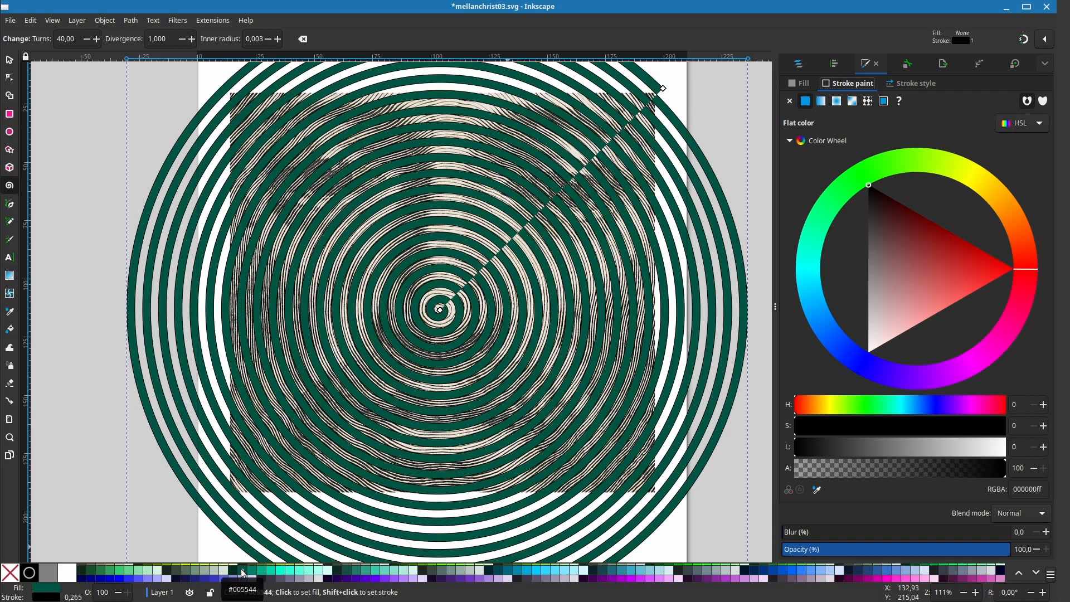
{"action": "left_click", "coordinate": [11, 573]}
Step: Set the green spiral's number of turns to 70
{"action": "scroll", "coordinate": [546, 395], "scroll_direction": "up", "scroll_amount": 3}
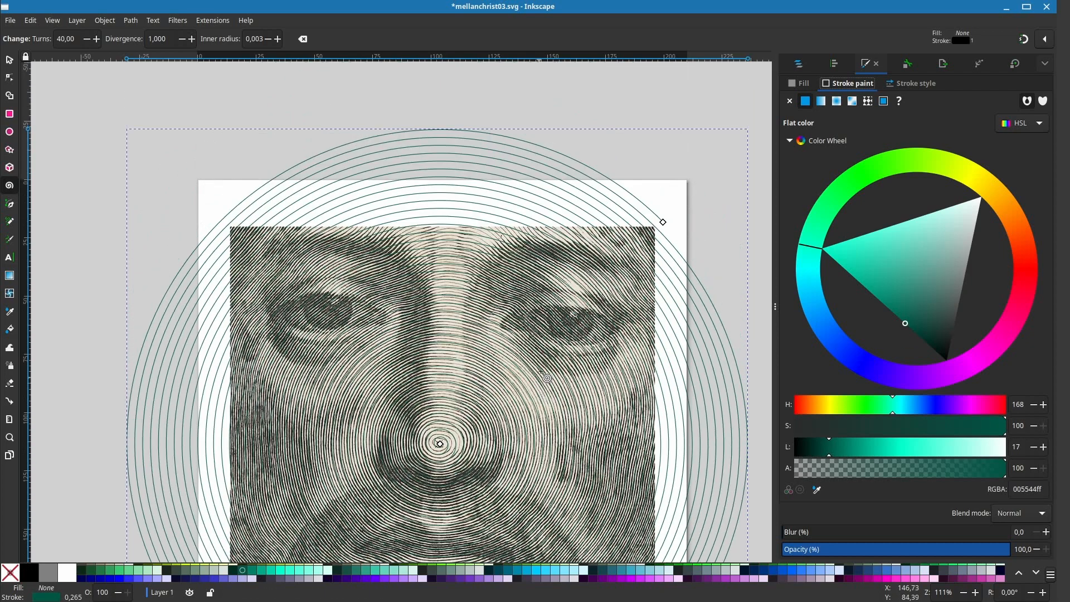
{"action": "scroll", "coordinate": [549, 385], "scroll_direction": "down", "scroll_amount": 3}
{"action": "scroll", "coordinate": [527, 258], "scroll_direction": "up", "scroll_amount": 5}
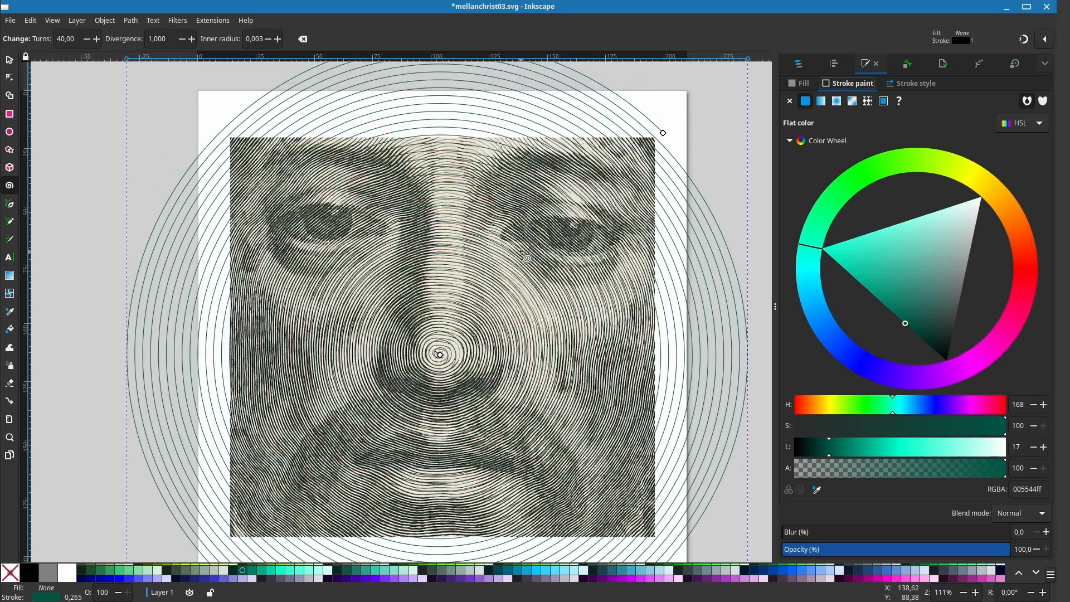
{"action": "scroll", "coordinate": [527, 258], "scroll_direction": "down", "scroll_amount": 3}
{"action": "scroll", "coordinate": [527, 258], "scroll_direction": "down", "scroll_amount": 2}
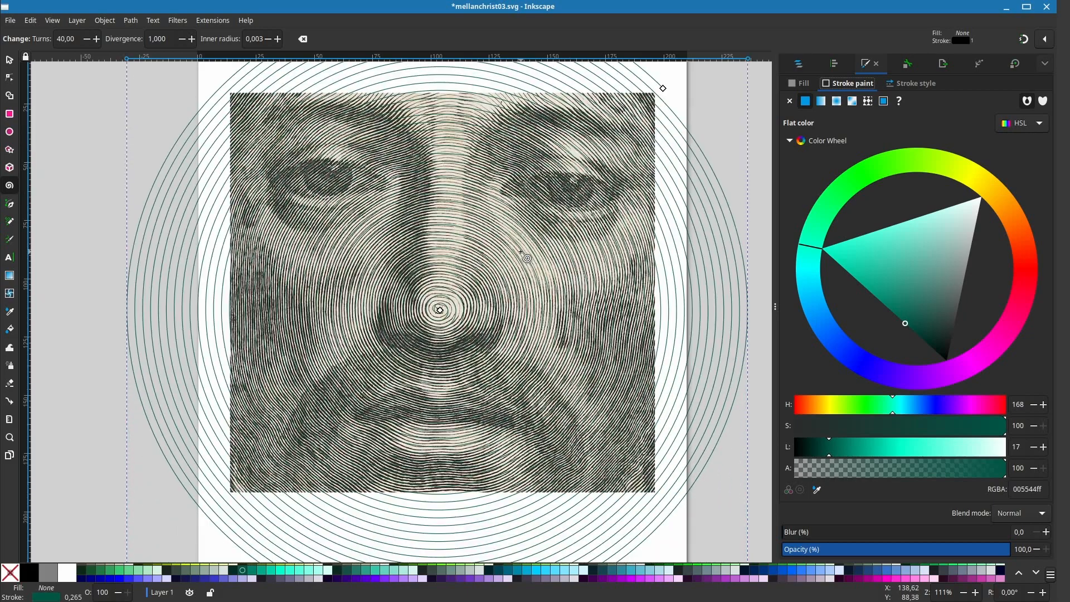
{"action": "scroll", "coordinate": [526, 258], "scroll_direction": "up", "scroll_amount": 2}
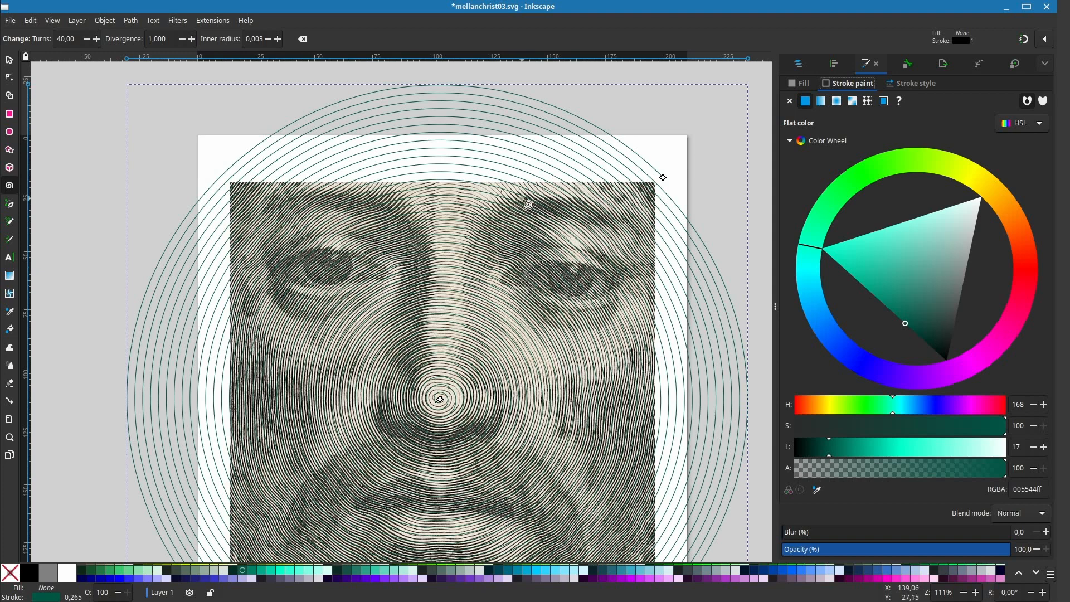
{"action": "left_click", "coordinate": [79, 39]}
{"action": "type", "text": "70"}
{"action": "key", "text": "Return"}
{"action": "scroll", "coordinate": [591, 406], "scroll_direction": "down", "scroll_amount": 8}
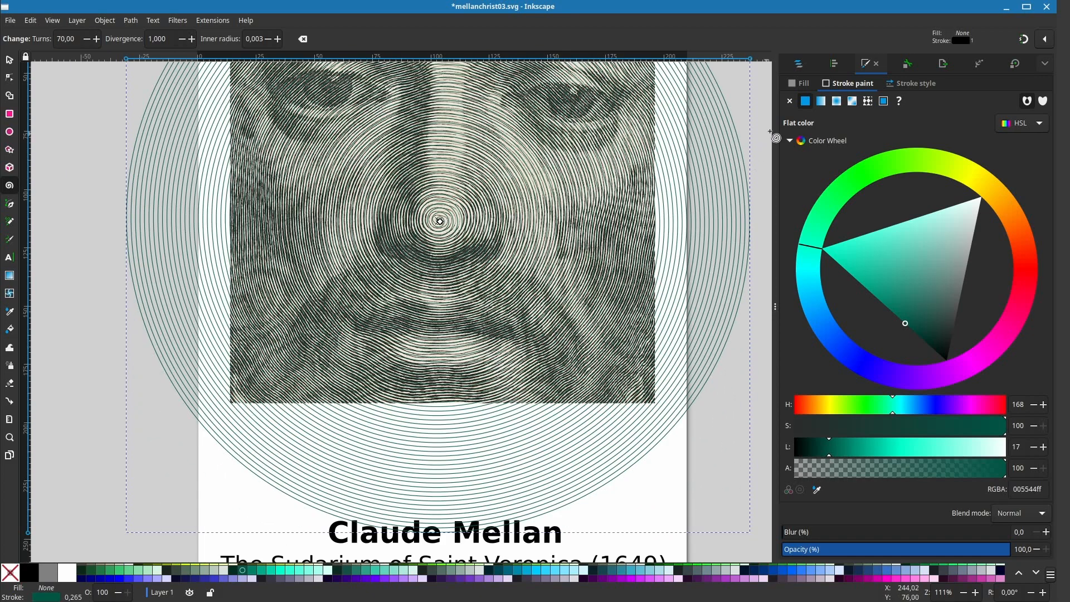
Step: Set the spiral's stroke width to 0.3 mm and compare its lines with the engraving around the nose
{"action": "left_click", "coordinate": [906, 85]}
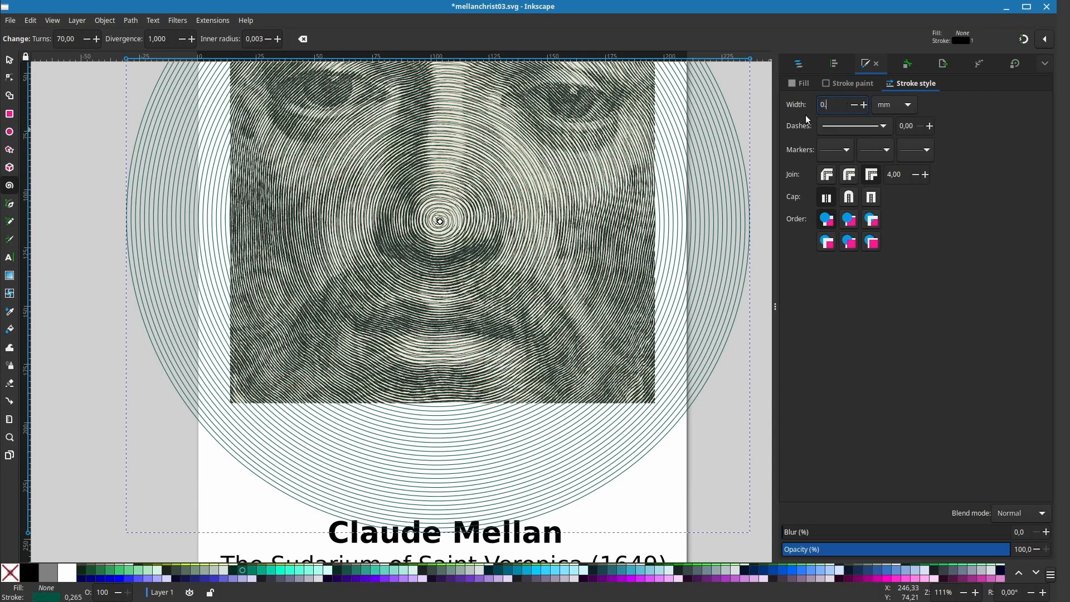
{"action": "scroll", "coordinate": [605, 228], "scroll_direction": "up", "scroll_amount": 5}
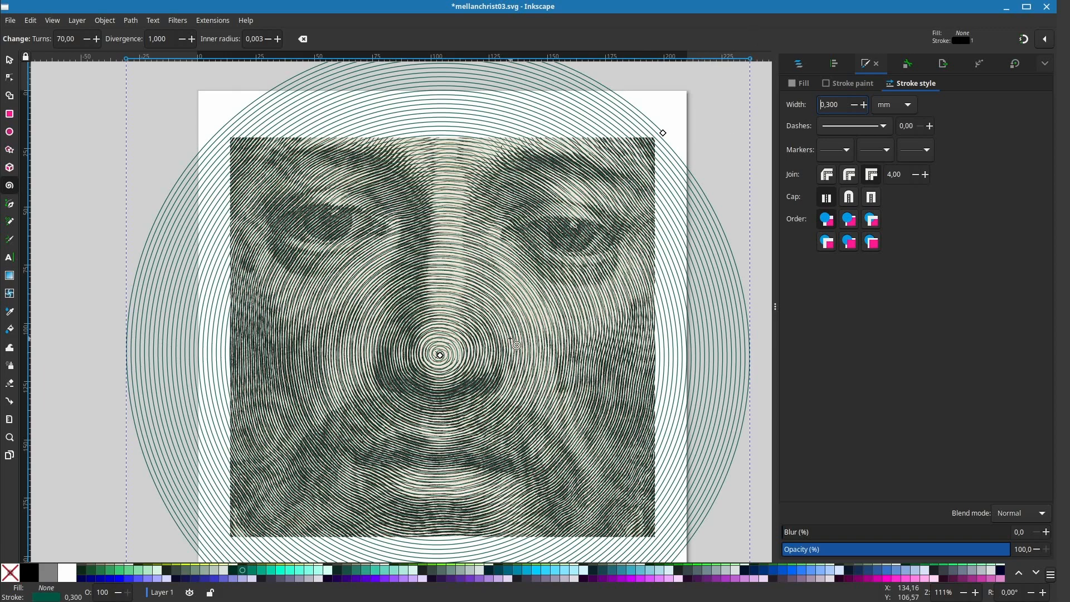
{"action": "scroll", "coordinate": [516, 345], "scroll_direction": "down", "scroll_amount": 3}
{"action": "scroll", "coordinate": [516, 346], "scroll_direction": "up", "scroll_amount": 2}
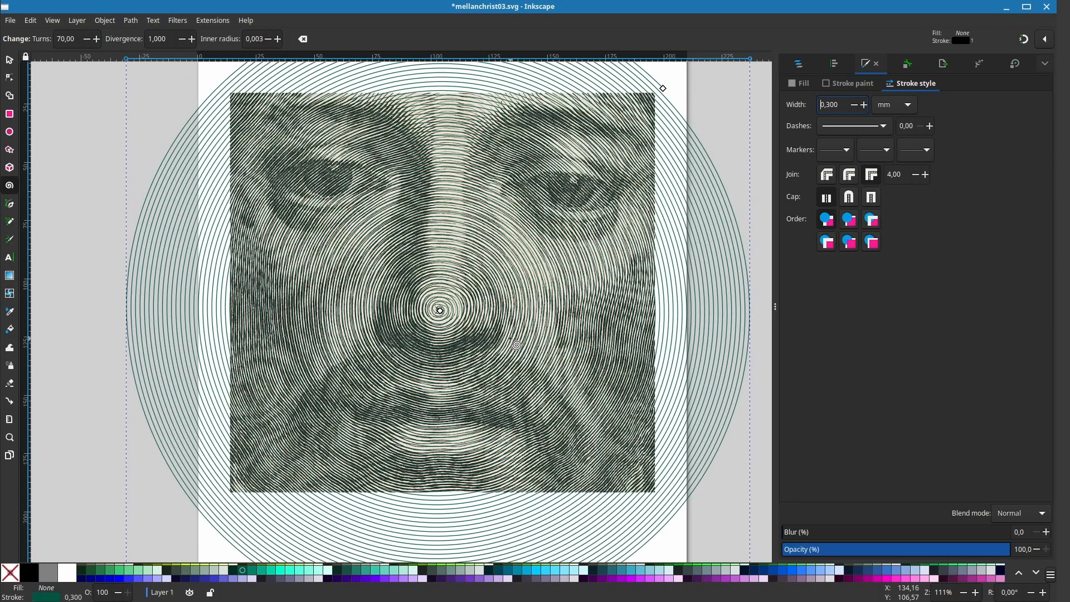
{"action": "scroll", "coordinate": [454, 306], "scroll_direction": "up", "scroll_amount": 4}
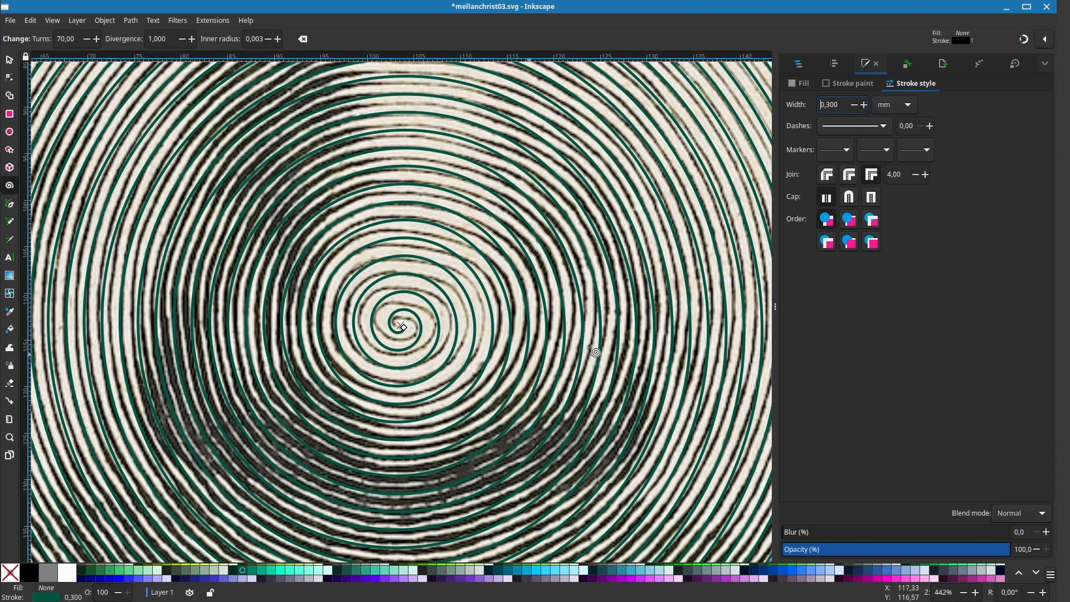
{"action": "scroll", "coordinate": [485, 339], "scroll_direction": "down", "scroll_amount": 4}
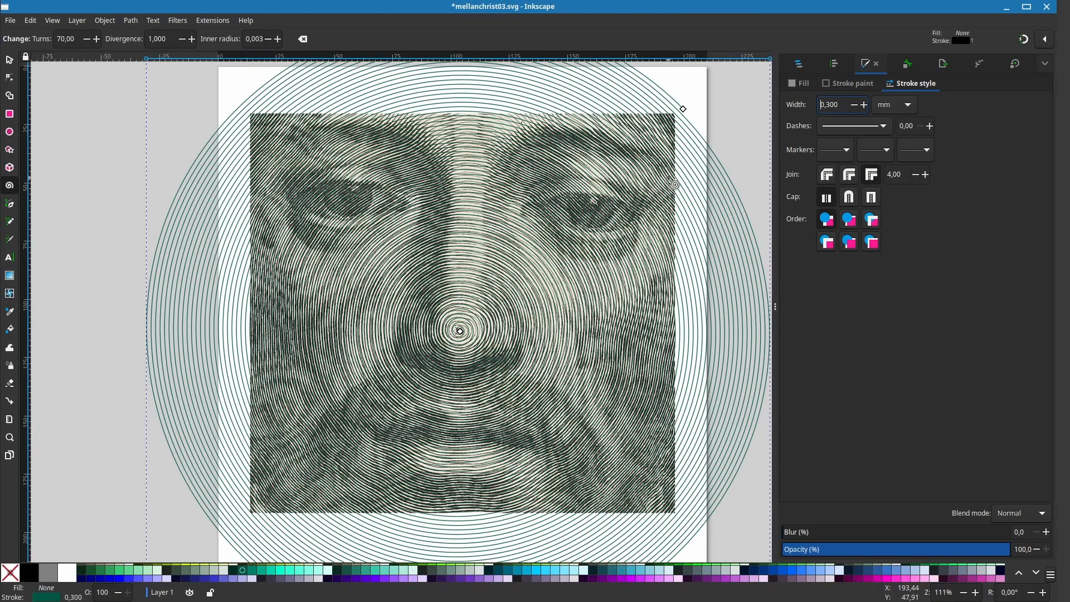
Step: Convert the selected green spiral in Layer 1 to an editable path
{"action": "left_click", "coordinate": [798, 65]}
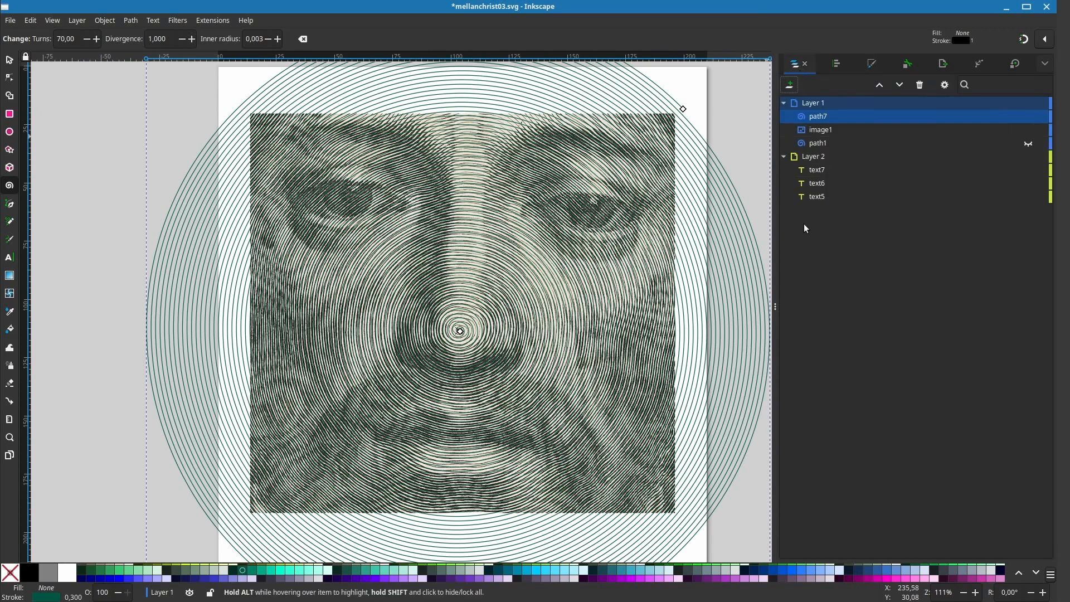
{"action": "left_click", "coordinate": [132, 21]}
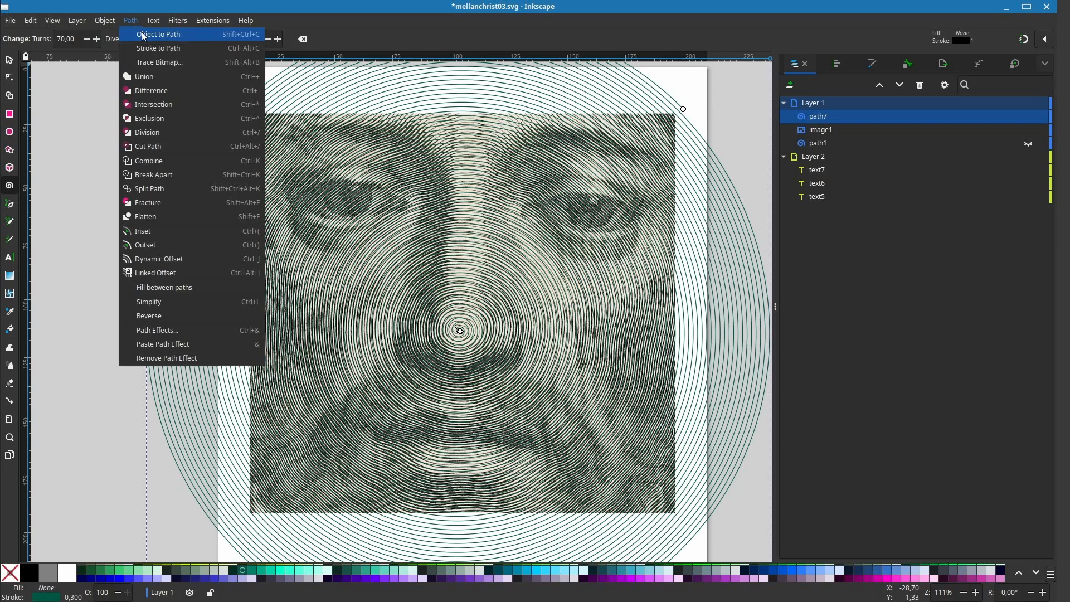
{"action": "left_click", "coordinate": [143, 35]}
{"action": "scroll", "coordinate": [490, 267], "scroll_direction": "up", "scroll_amount": 2}
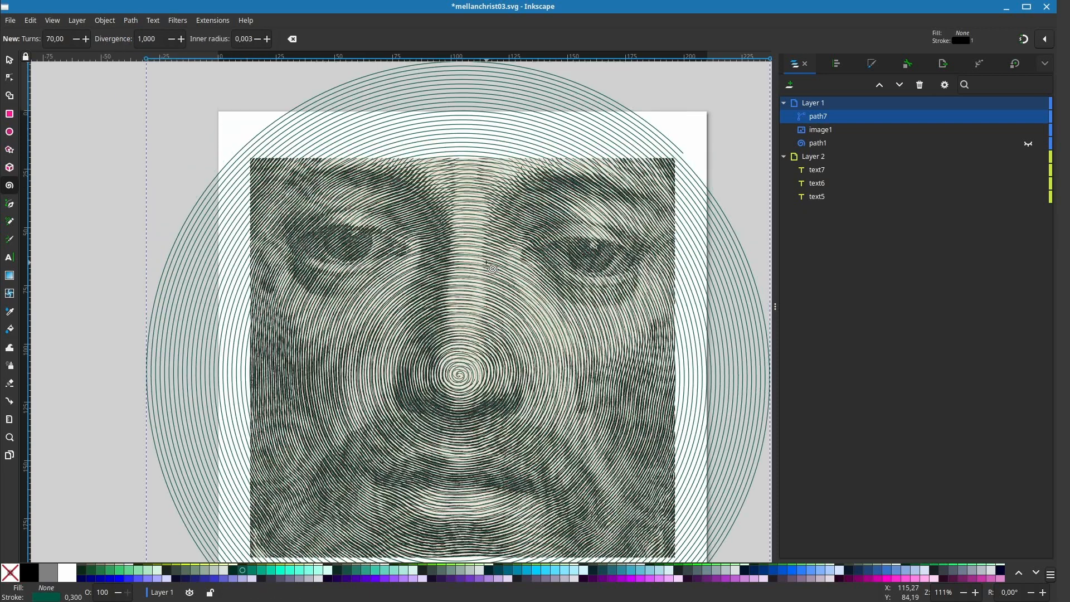
Step: Display the spiral path's nodes and examine how they are distributed over the portrait
{"action": "left_click", "coordinate": [10, 77]}
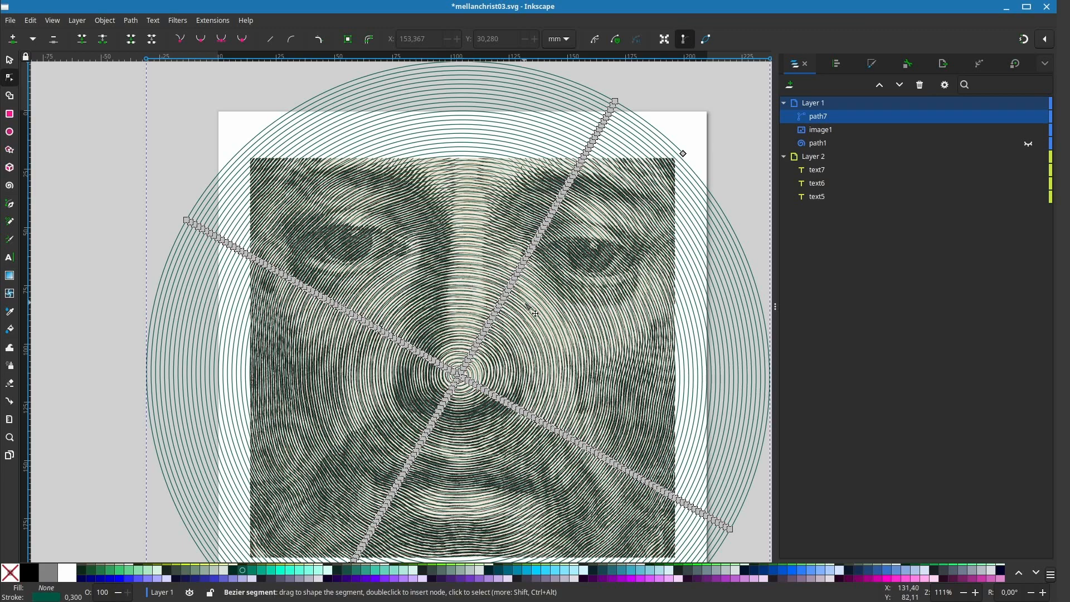
{"action": "scroll", "coordinate": [530, 309], "scroll_direction": "down", "scroll_amount": 4}
{"action": "scroll", "coordinate": [527, 306], "scroll_direction": "up", "scroll_amount": 4}
{"action": "scroll", "coordinate": [532, 320], "scroll_direction": "down", "scroll_amount": 4}
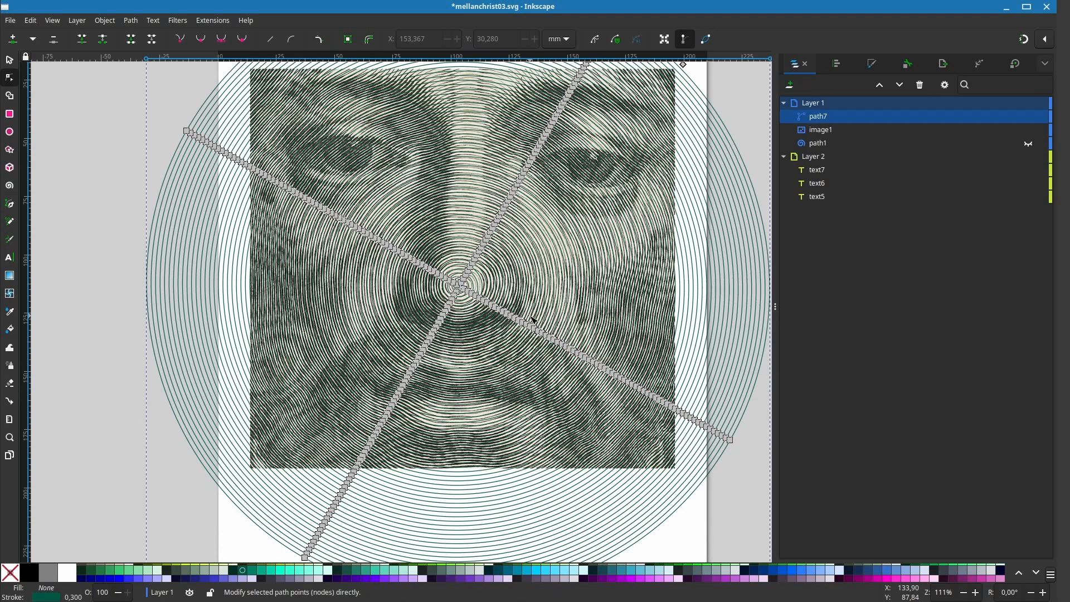
{"action": "scroll", "coordinate": [542, 304], "scroll_direction": "up", "scroll_amount": 6}
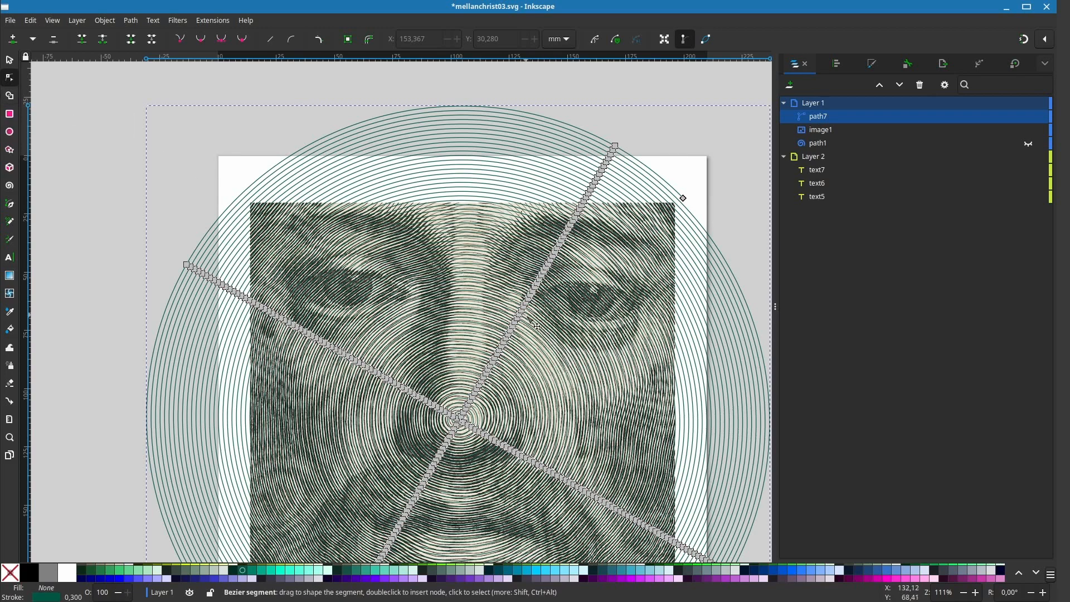
{"action": "scroll", "coordinate": [558, 357], "scroll_direction": "up", "scroll_amount": 3}
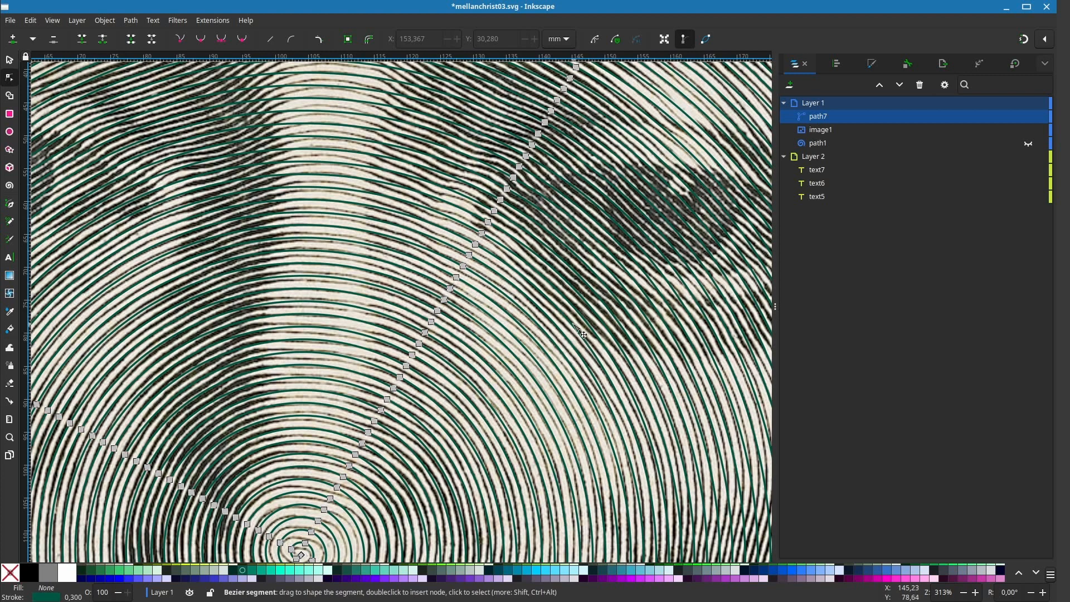
Step: Break the spiral path at the node near X 130.3, Y 66.5 mm and at the node near X 152.3, Y 27.8 mm
{"action": "left_click", "coordinate": [475, 244]}
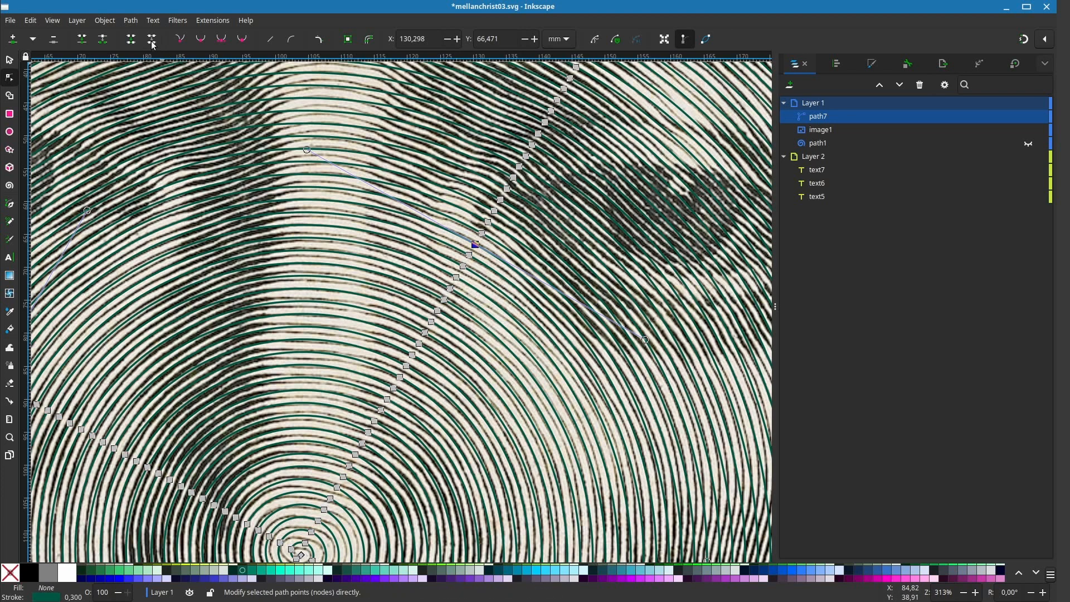
{"action": "left_click", "coordinate": [105, 41]}
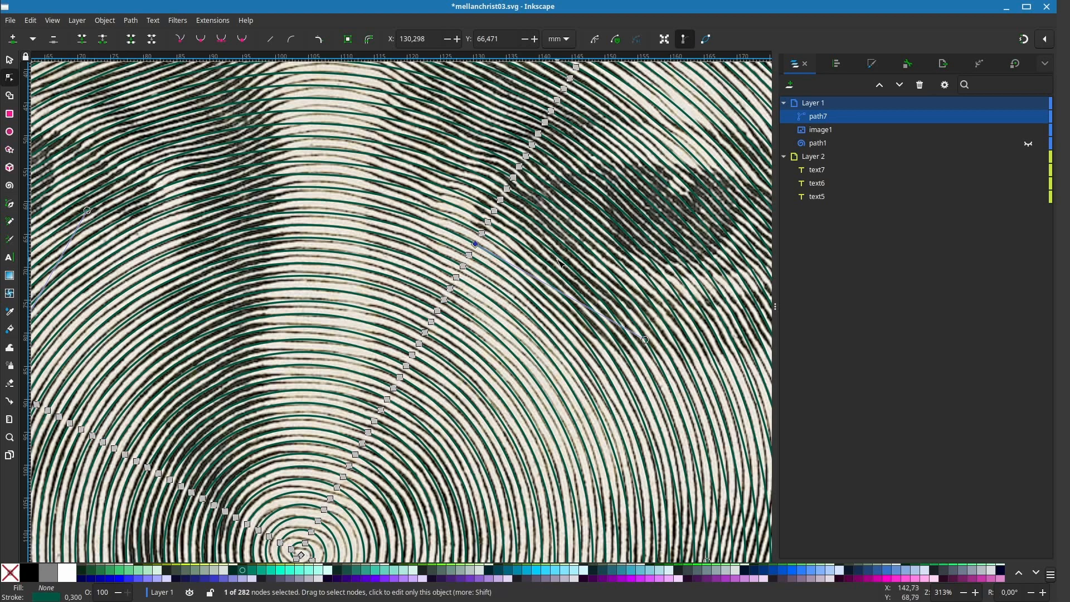
{"action": "scroll", "coordinate": [560, 262], "scroll_direction": "down", "scroll_amount": 2}
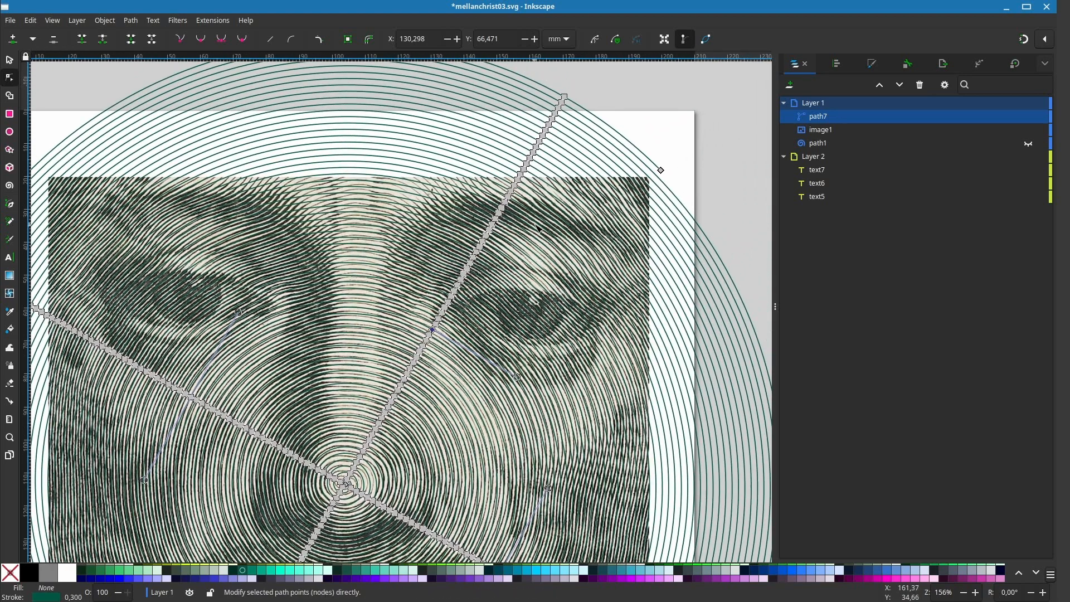
{"action": "scroll", "coordinate": [532, 229], "scroll_direction": "up", "scroll_amount": 1, "text": "ctrl"}
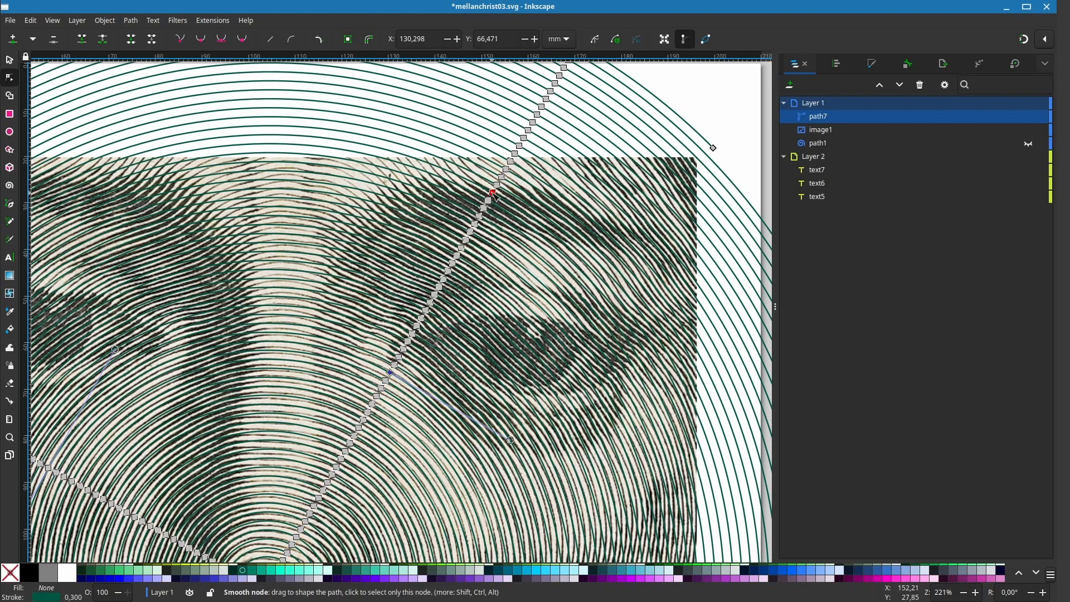
{"action": "left_click", "coordinate": [494, 193]}
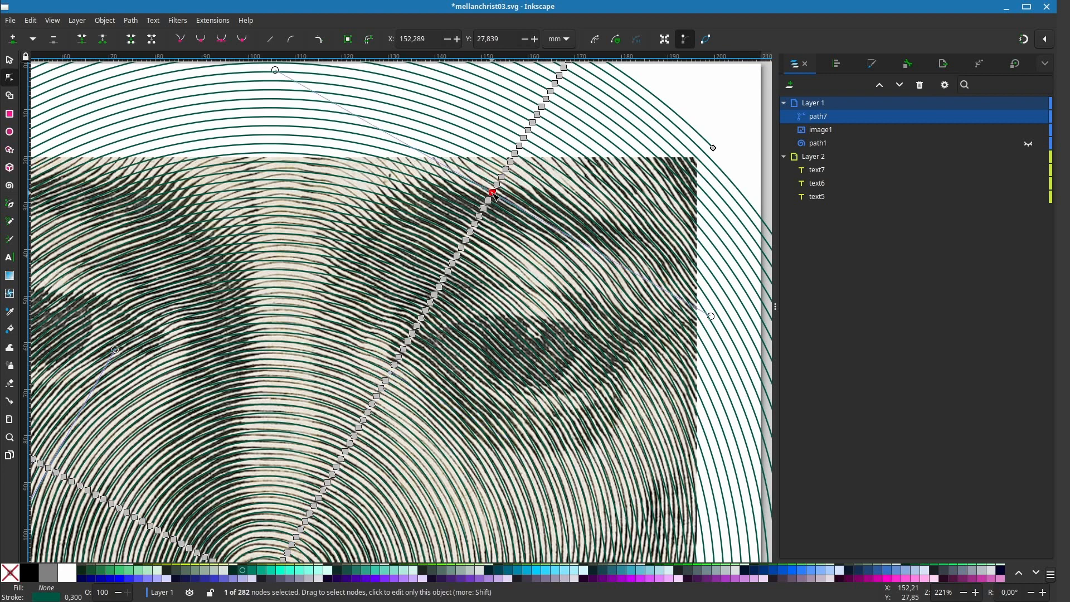
{"action": "left_click", "coordinate": [106, 42]}
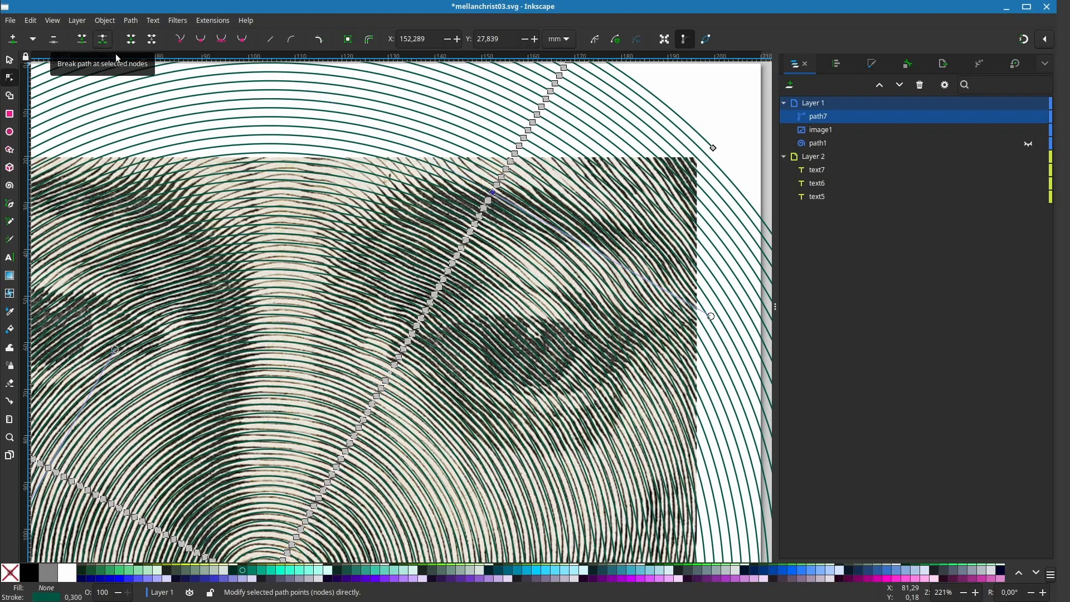
Step: Break the whole spiral path apart into separate path objects
{"action": "scroll", "coordinate": [539, 268], "scroll_direction": "down", "scroll_amount": 3}
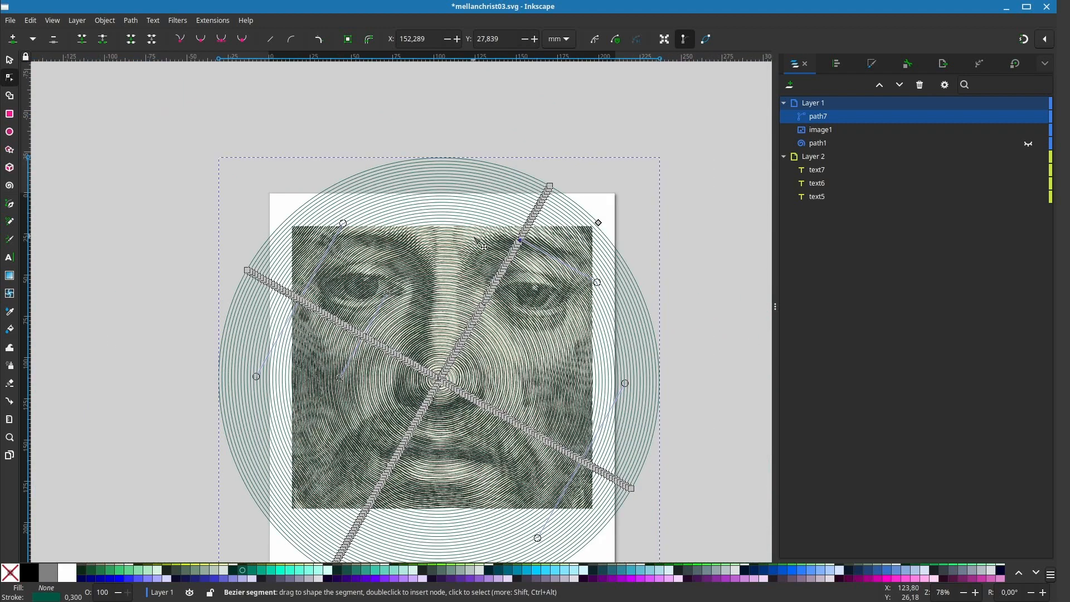
{"action": "left_click", "coordinate": [9, 61]}
{"action": "scroll", "coordinate": [329, 273], "scroll_direction": "down", "scroll_amount": 2}
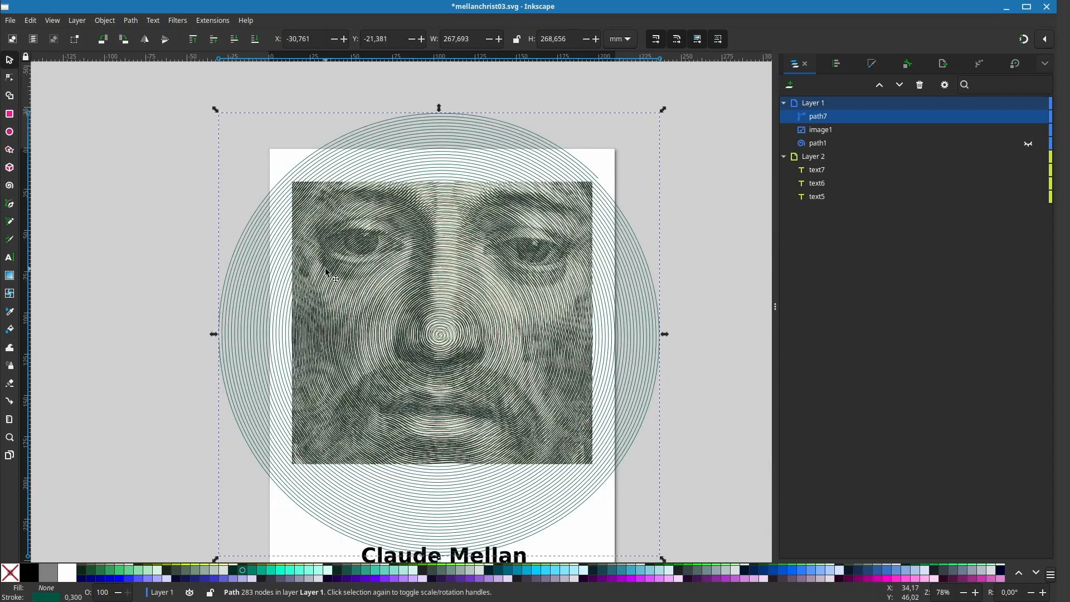
{"action": "left_click", "coordinate": [134, 22]}
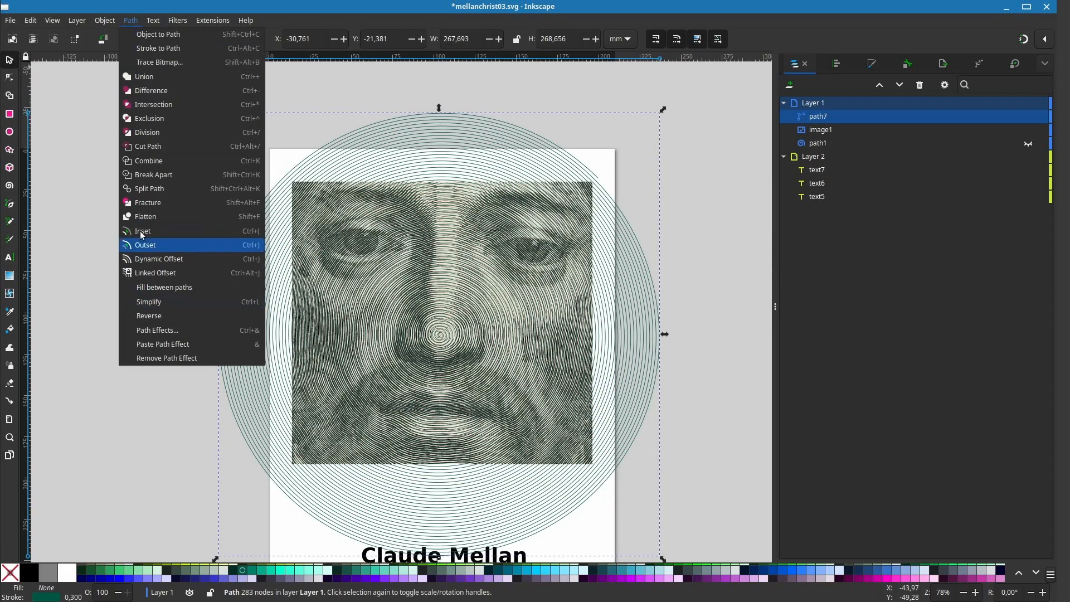
{"action": "left_click", "coordinate": [155, 175]}
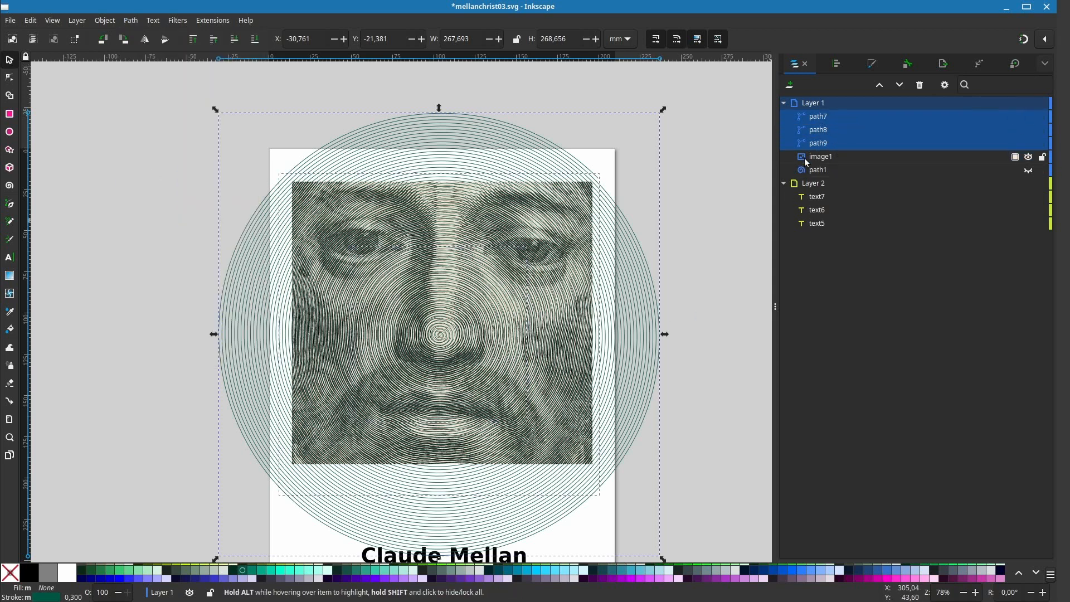
Step: Rename the three spiral pieces in Layer 1, path7, path8 and path9, as inner, middle and outer
{"action": "left_click", "coordinate": [817, 116]}
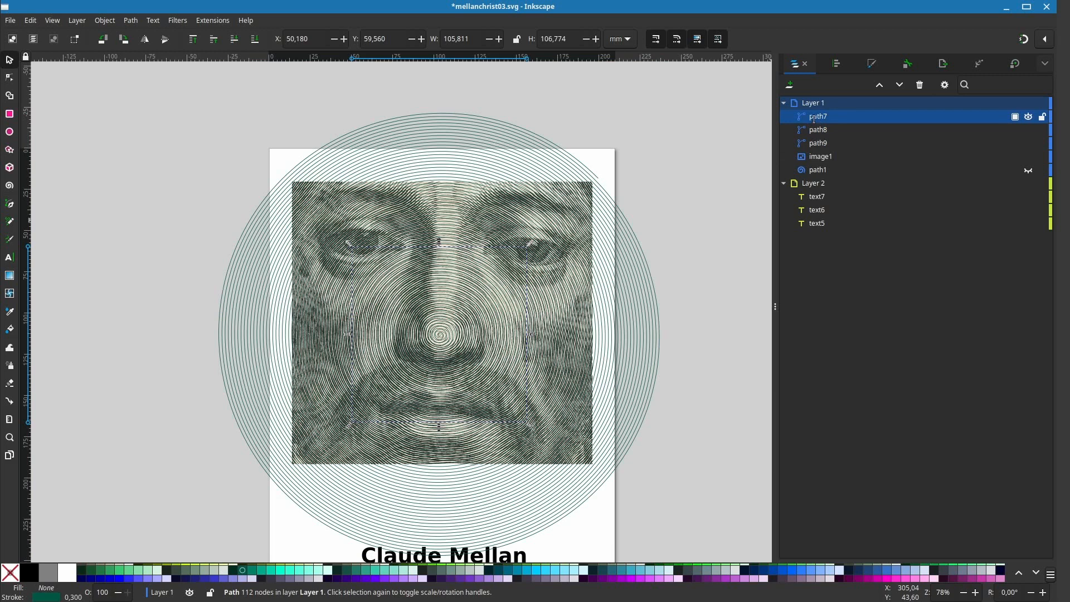
{"action": "left_click", "coordinate": [817, 116]}
{"action": "key", "text": "BackSpace"}
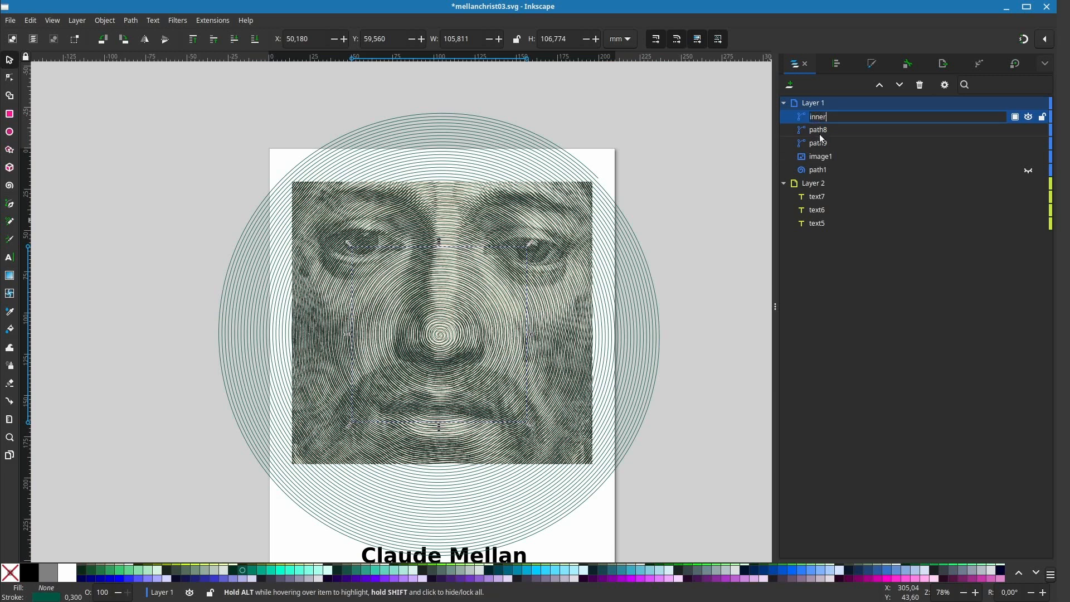
{"action": "key", "text": "Return"}
{"action": "left_click", "coordinate": [819, 129]}
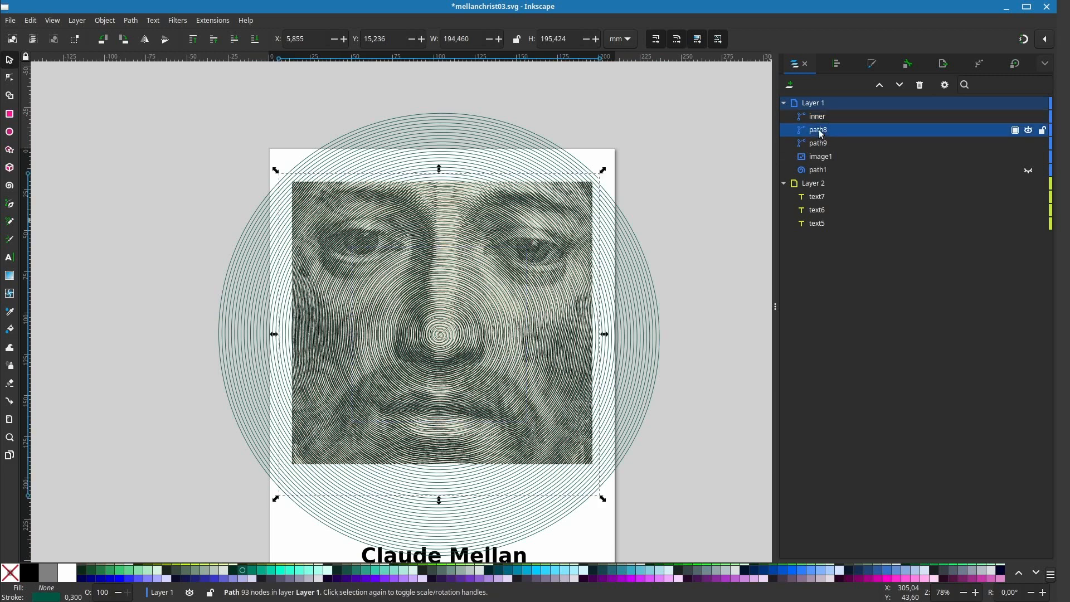
{"action": "left_click", "coordinate": [819, 130]}
{"action": "type", "text": "middle"}
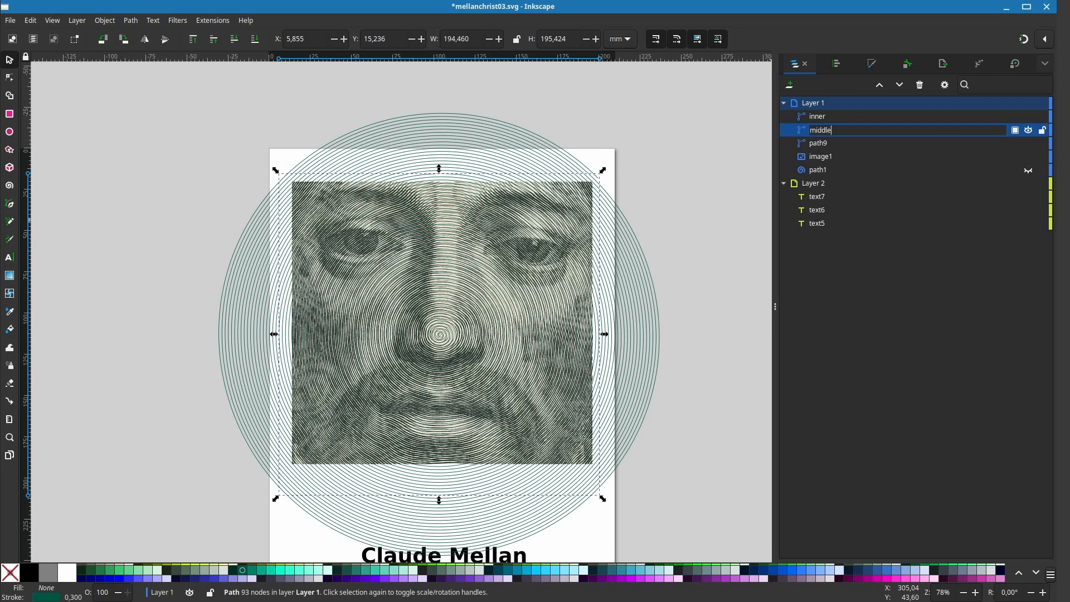
{"action": "key", "text": "Return"}
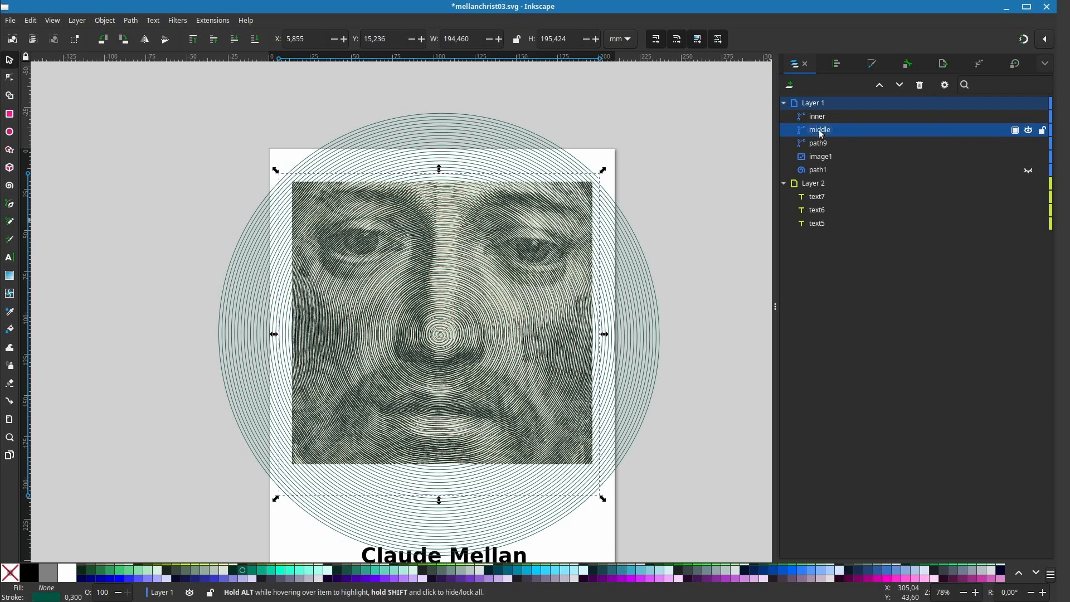
{"action": "left_click", "coordinate": [820, 144]}
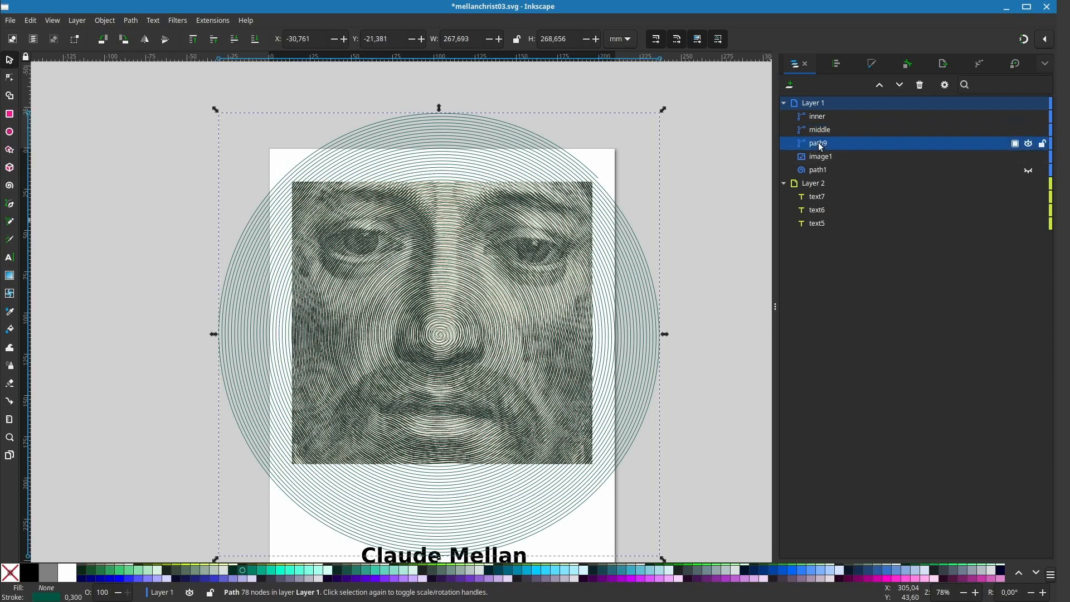
{"action": "left_click", "coordinate": [820, 144]}
{"action": "type", "text": "outer"}
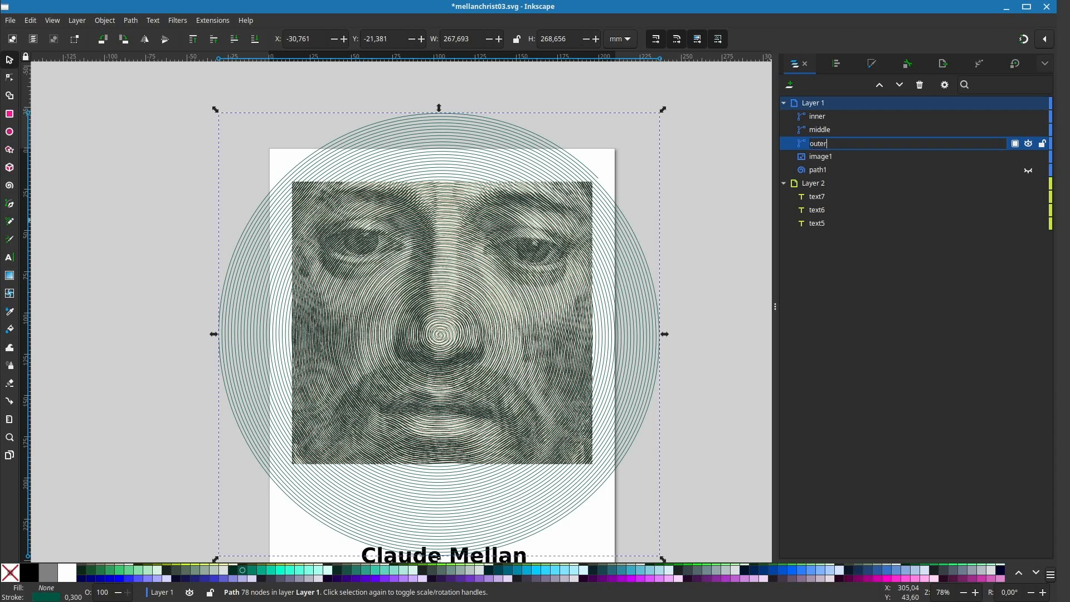
{"action": "key", "text": "Return"}
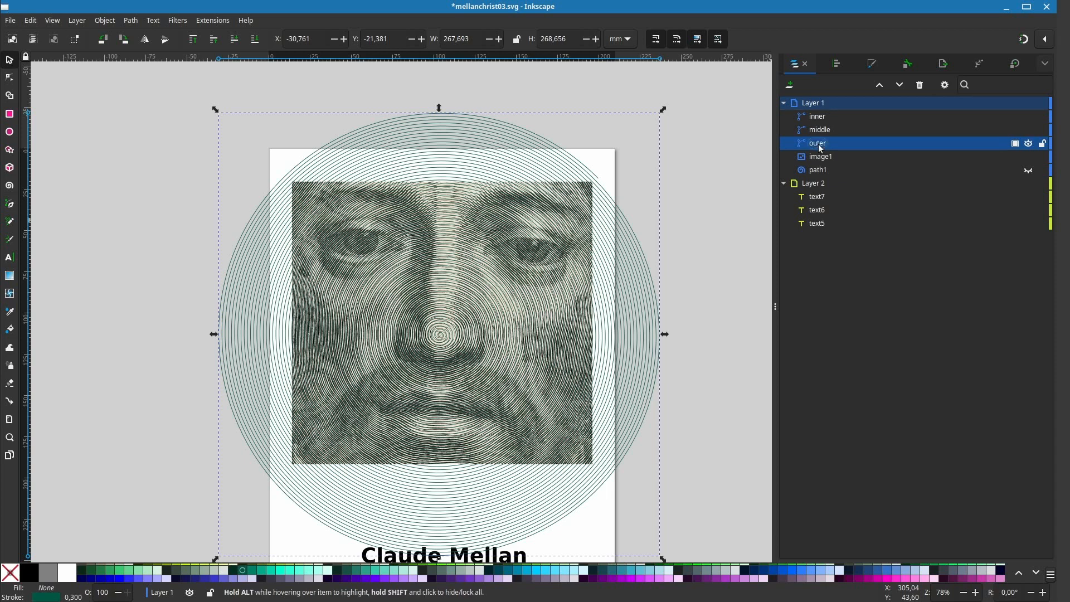
Step: Set the outer spiral piece's stroke colour to #2D1650 and leave it without a fill
{"action": "left_click", "coordinate": [442, 579]}
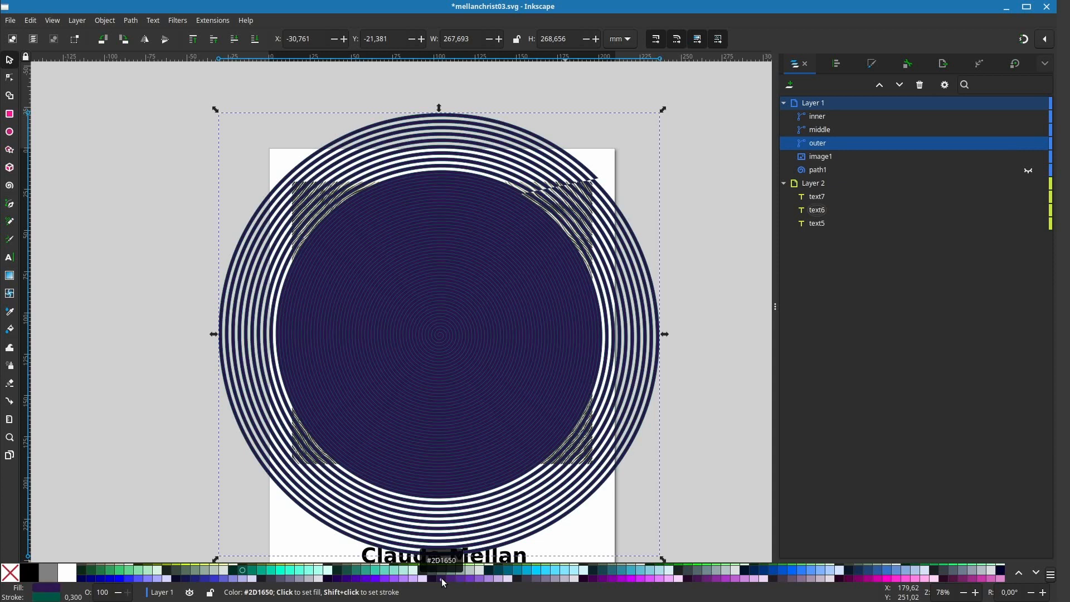
{"action": "left_click", "coordinate": [10, 572]}
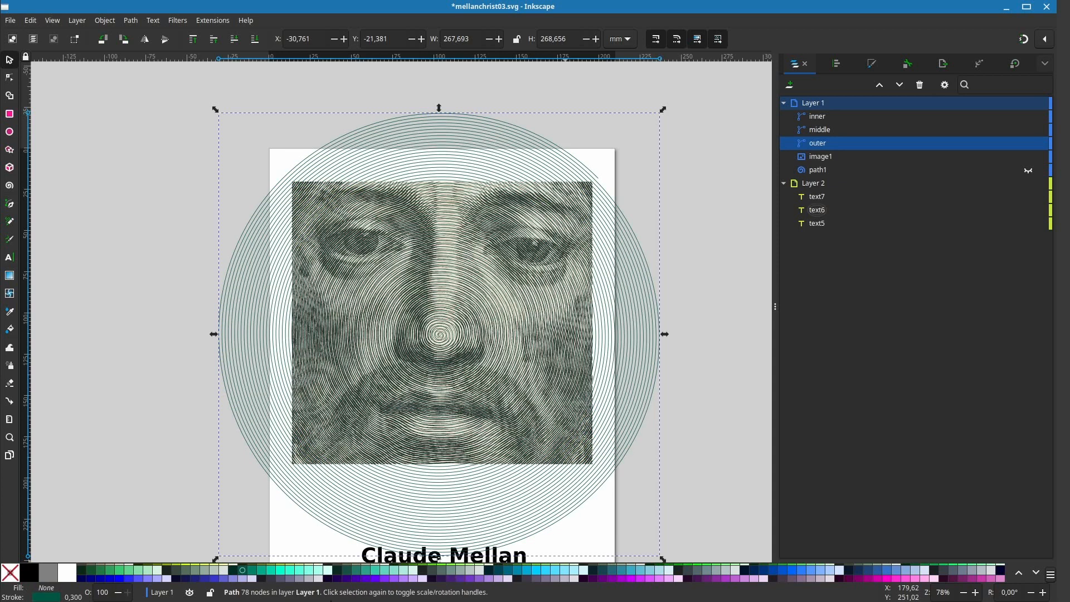
{"action": "left_click", "coordinate": [442, 580], "text": "shift"}
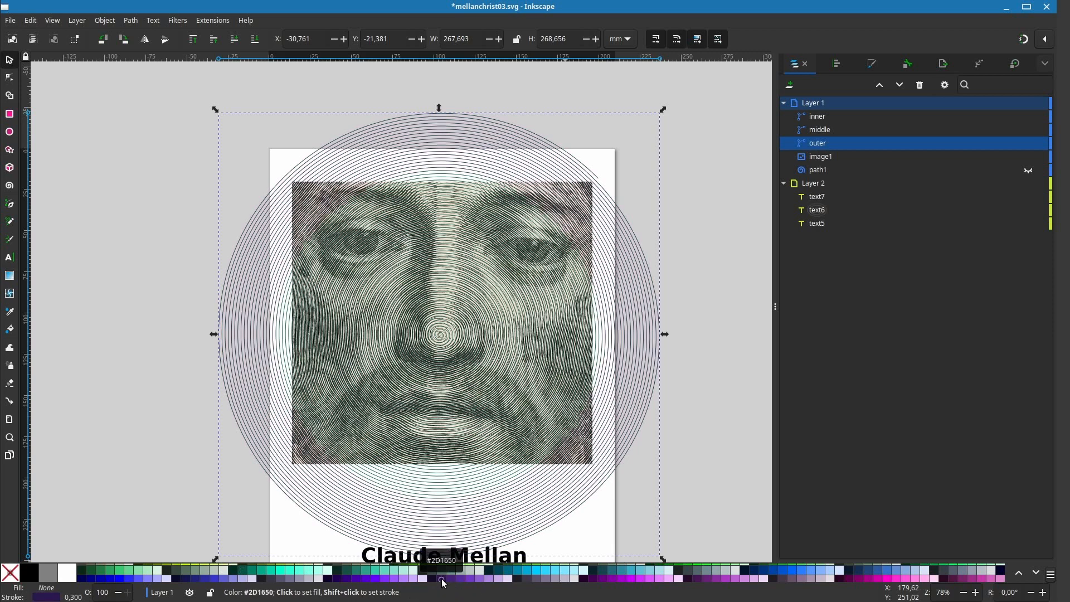
Step: Try several stroke colours on the middle spiral piece and settle on a dark blue
{"action": "left_click", "coordinate": [830, 130]}
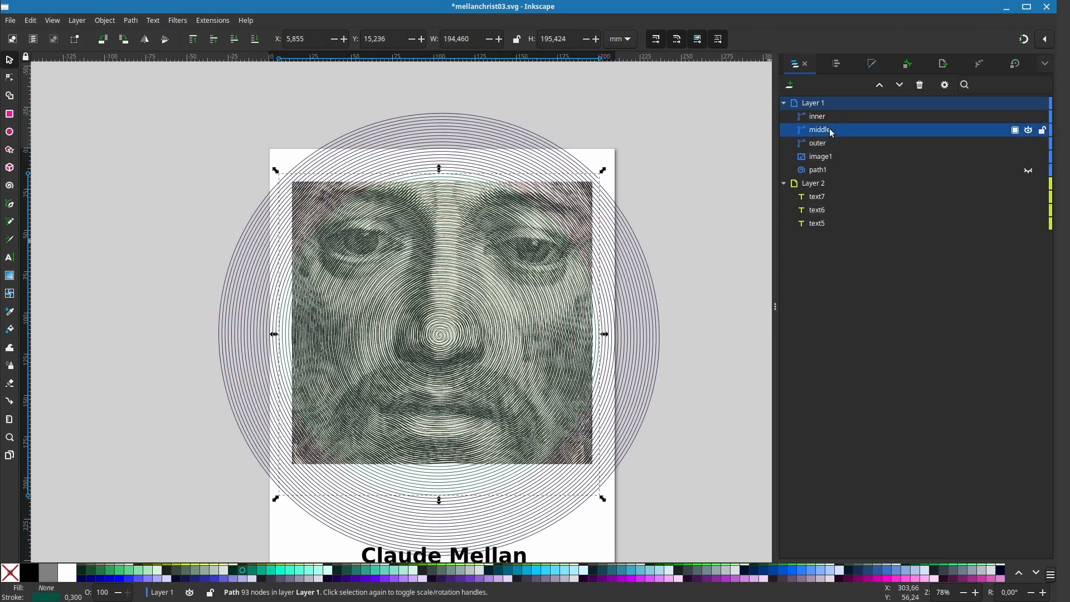
{"action": "left_click", "coordinate": [198, 582], "text": "shift"}
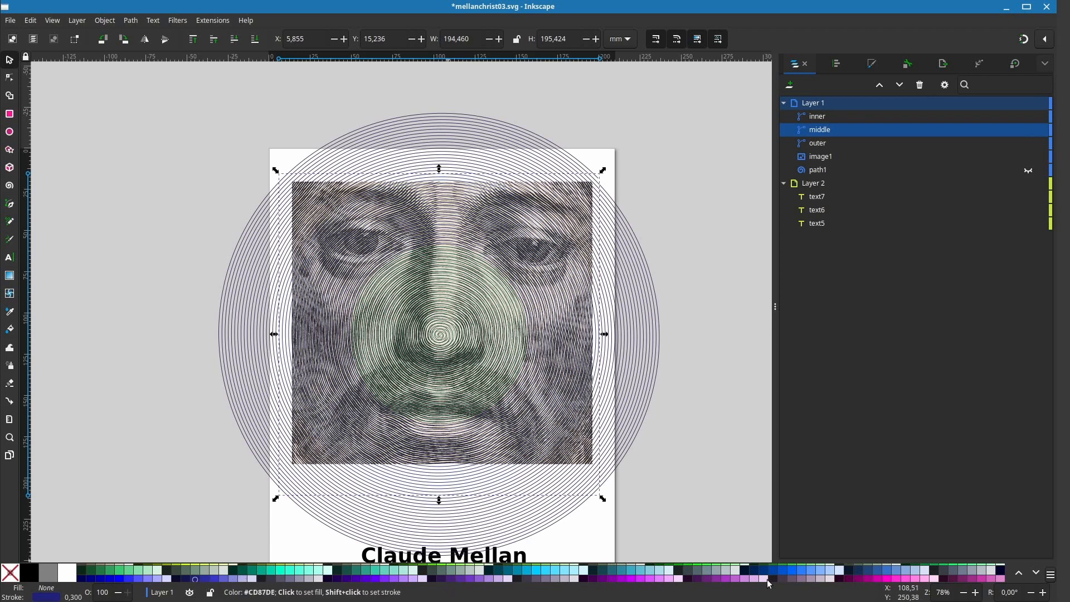
{"action": "left_click", "coordinate": [792, 573], "text": "shift"}
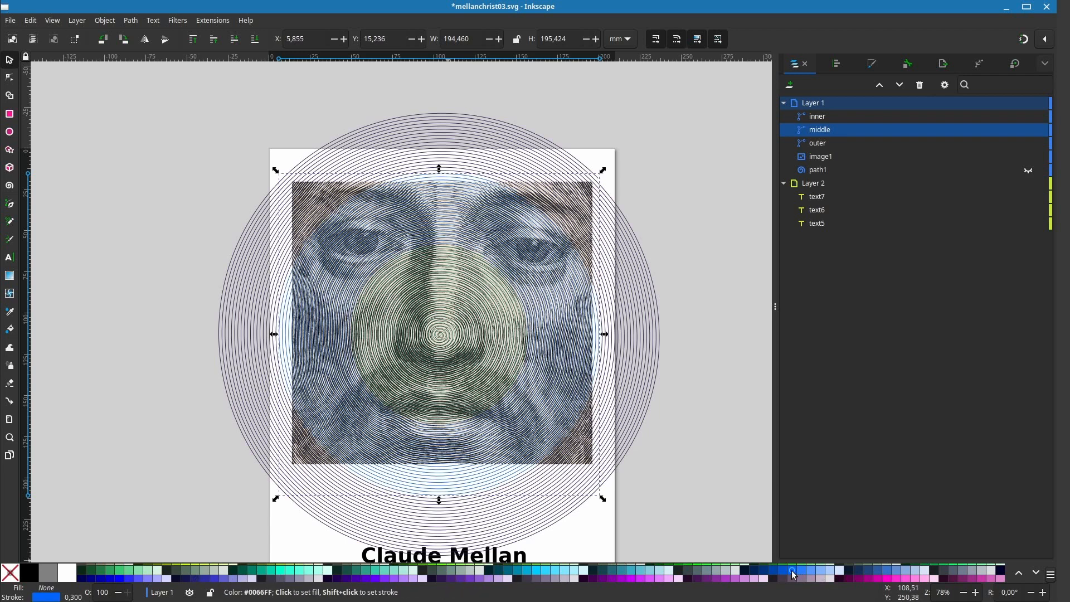
{"action": "left_click", "coordinate": [773, 572], "text": "shift"}
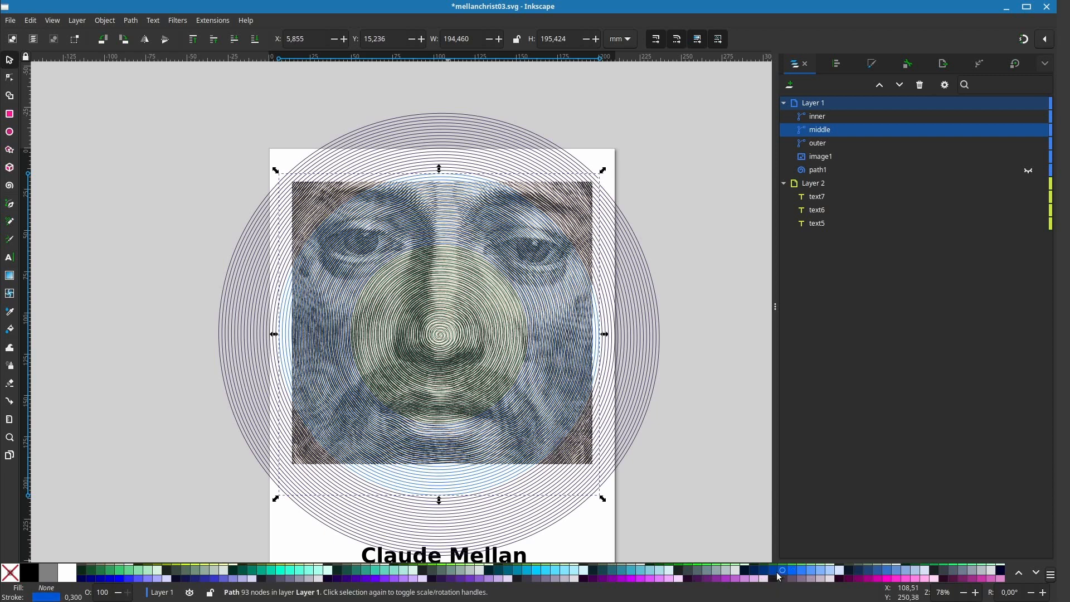
{"action": "left_click", "coordinate": [772, 574], "text": "shift"}
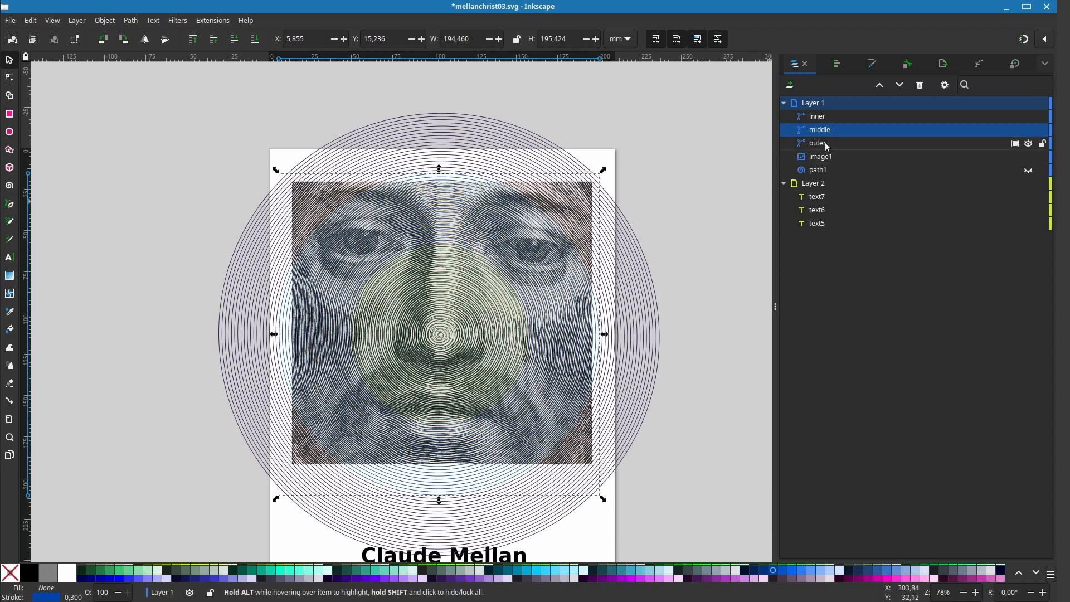
Step: Apply the Power stroke live path effect to the inner spiral piece
{"action": "left_click", "coordinate": [823, 117]}
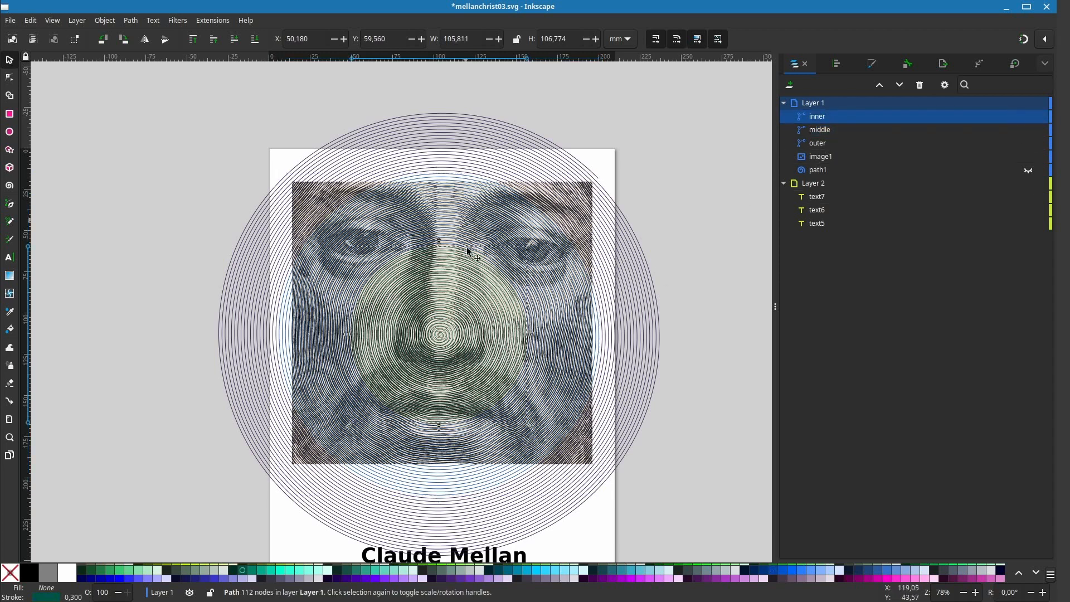
{"action": "left_click", "coordinate": [131, 21]}
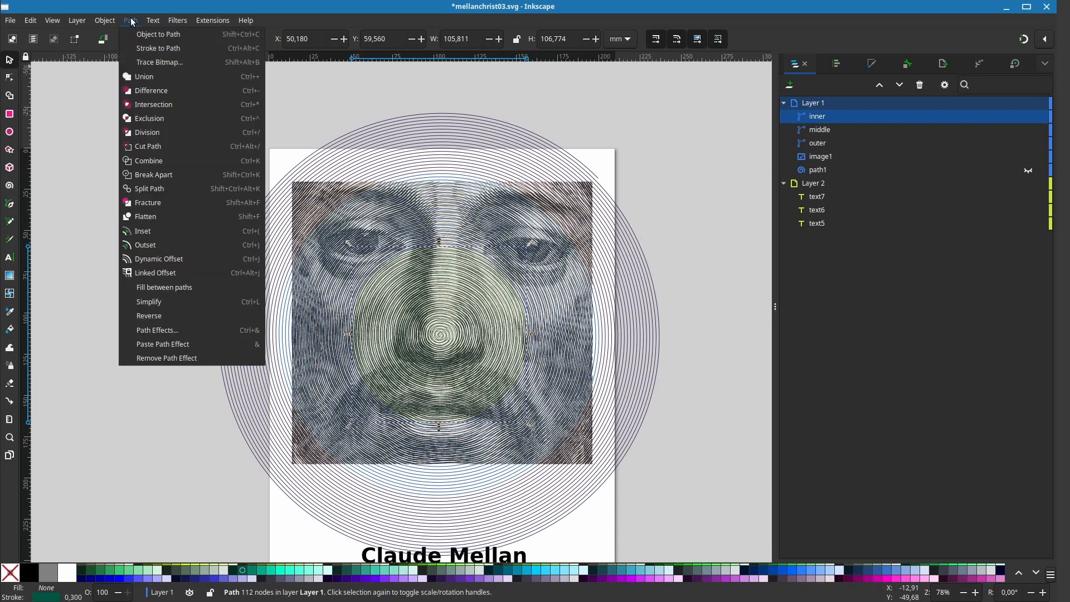
{"action": "left_click", "coordinate": [142, 331]}
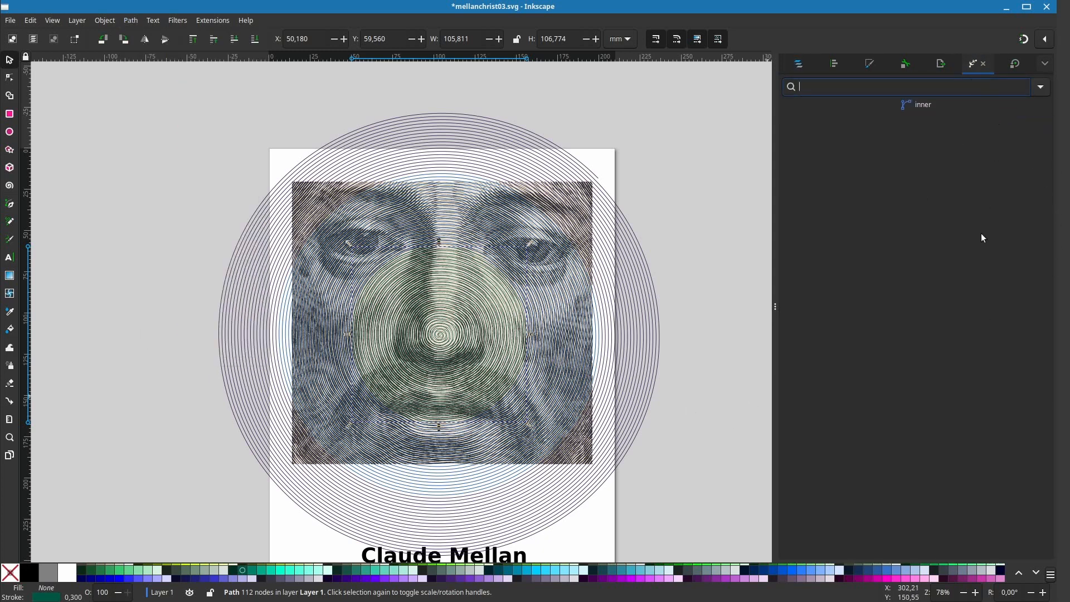
{"action": "left_click", "coordinate": [1044, 90]}
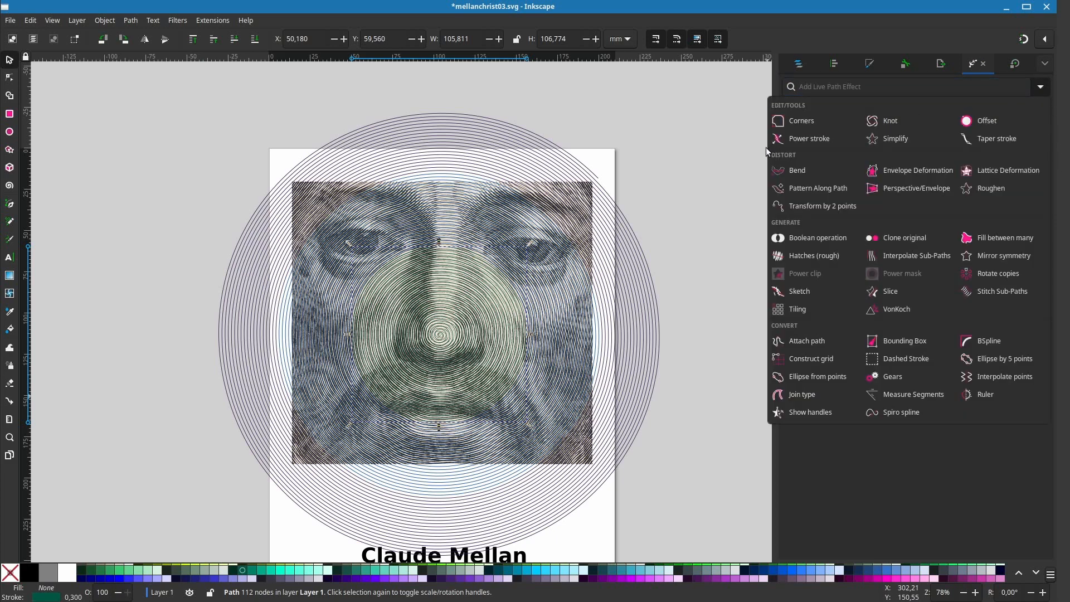
{"action": "left_click", "coordinate": [791, 148]}
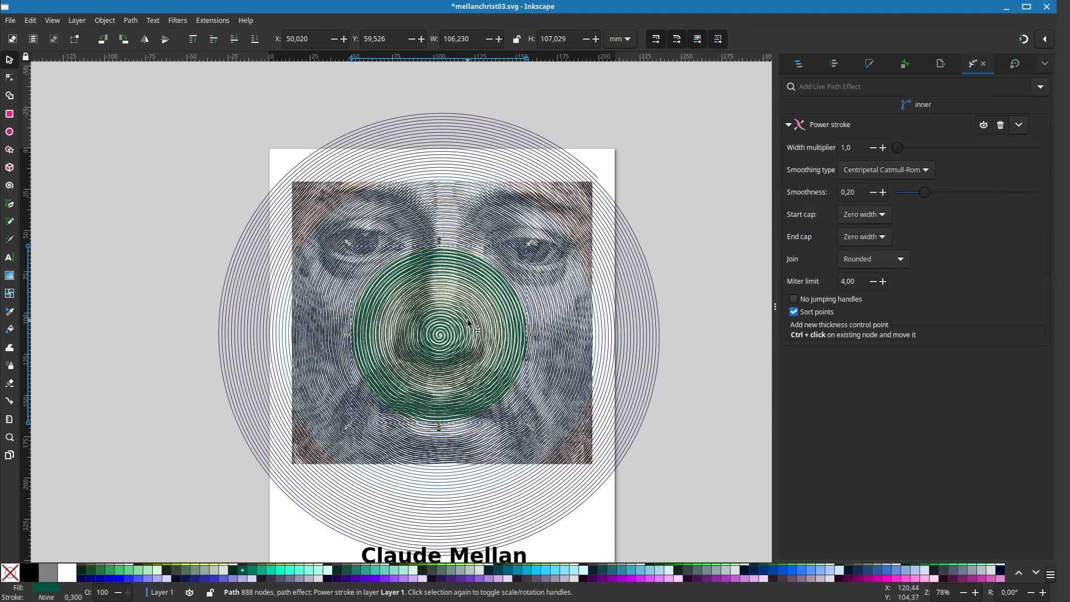
Step: Set the inner spiral's Power stroke smoothing type to CubicBezierSmooth and inspect the resulting lines around the nose
{"action": "scroll", "coordinate": [467, 321], "scroll_direction": "up", "scroll_amount": 4}
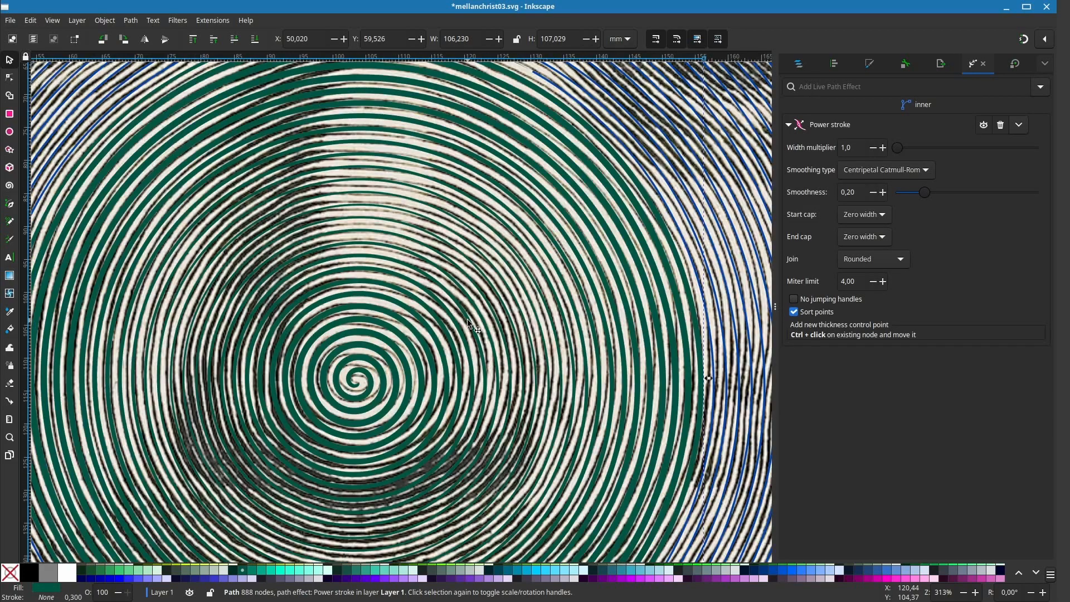
{"action": "left_click", "coordinate": [864, 169]}
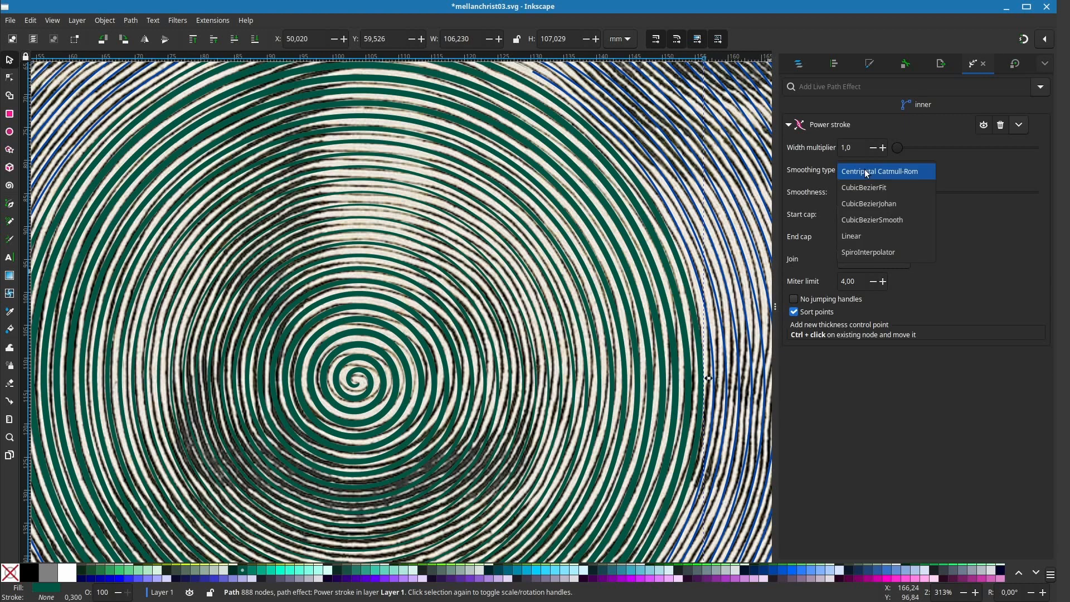
{"action": "left_click", "coordinate": [872, 221]}
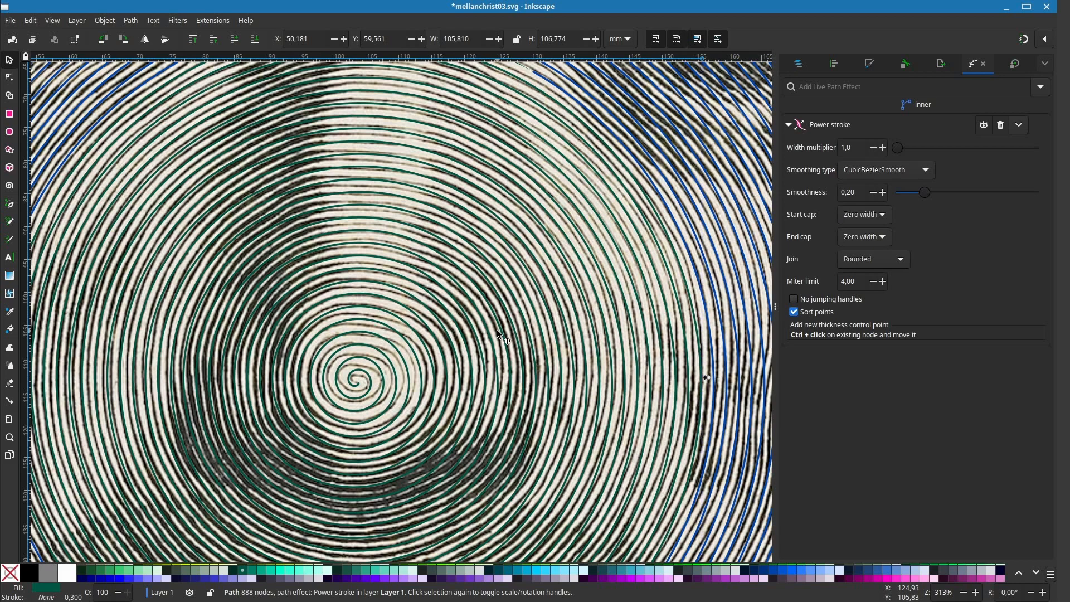
{"action": "scroll", "coordinate": [497, 329], "scroll_direction": "down", "scroll_amount": 4}
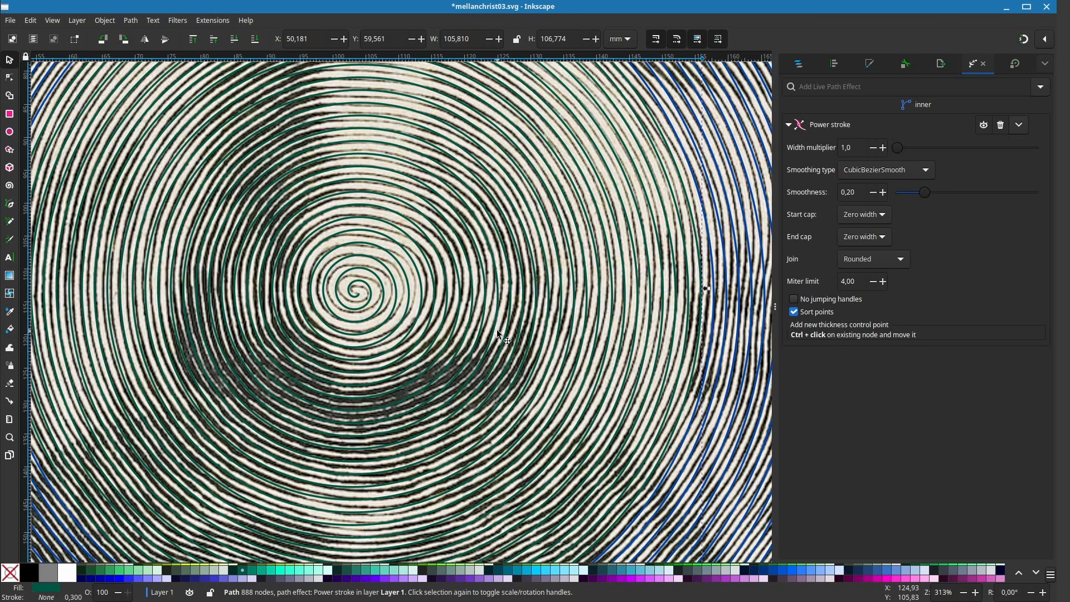
Step: Switch to editing the inner spiral by nodes and examine its thickness control points from the centre to the outer end
{"action": "scroll", "coordinate": [496, 330], "scroll_direction": "up", "scroll_amount": 2}
{"action": "scroll", "coordinate": [497, 330], "scroll_direction": "down", "scroll_amount": 2}
{"action": "scroll", "coordinate": [496, 329], "scroll_direction": "up", "scroll_amount": 2}
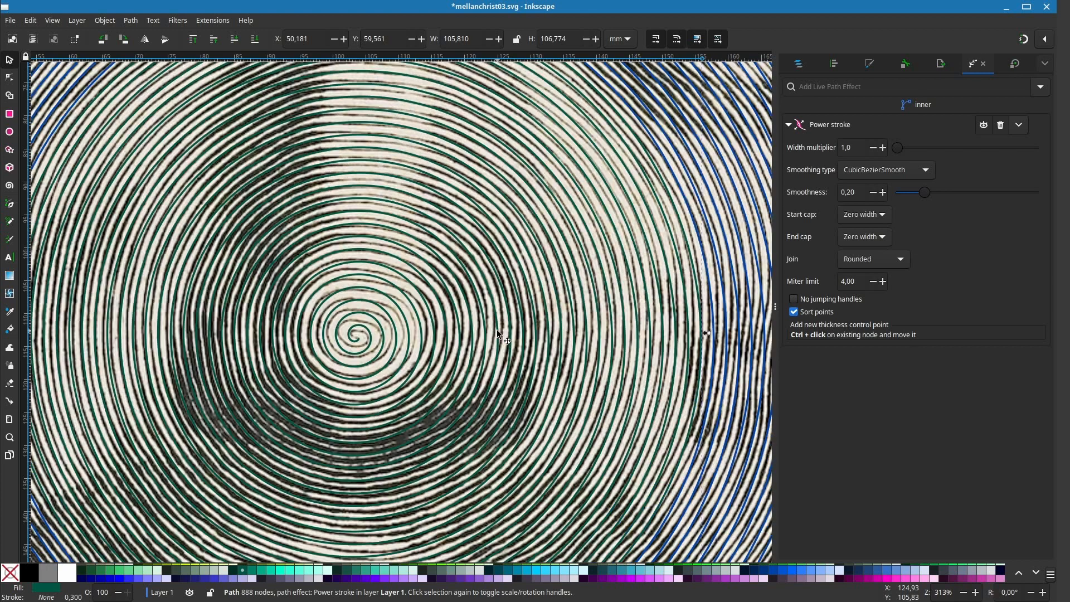
{"action": "left_click", "coordinate": [9, 79]}
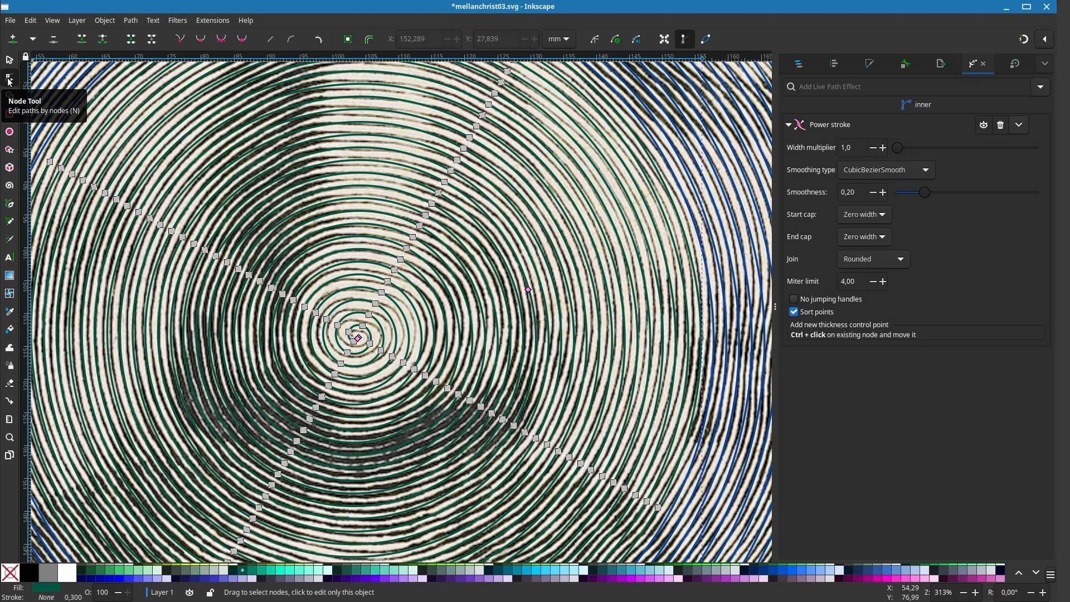
{"action": "scroll", "coordinate": [430, 314], "scroll_direction": "down", "scroll_amount": 4}
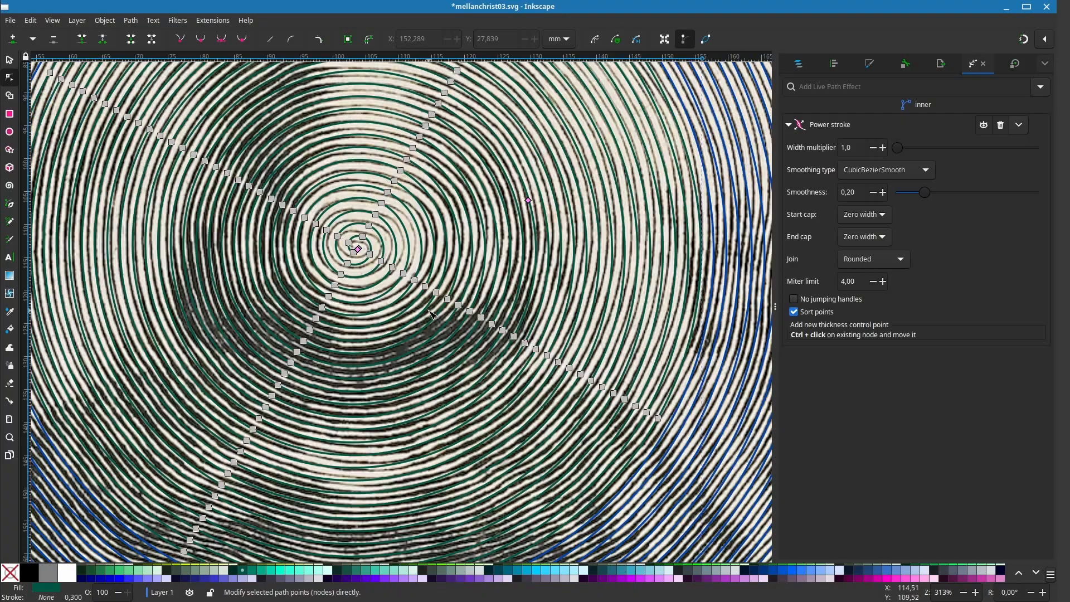
{"action": "scroll", "coordinate": [431, 314], "scroll_direction": "down", "scroll_amount": 6}
{"action": "scroll", "coordinate": [431, 314], "scroll_direction": "down", "scroll_amount": 2, "text": "ctrl"}
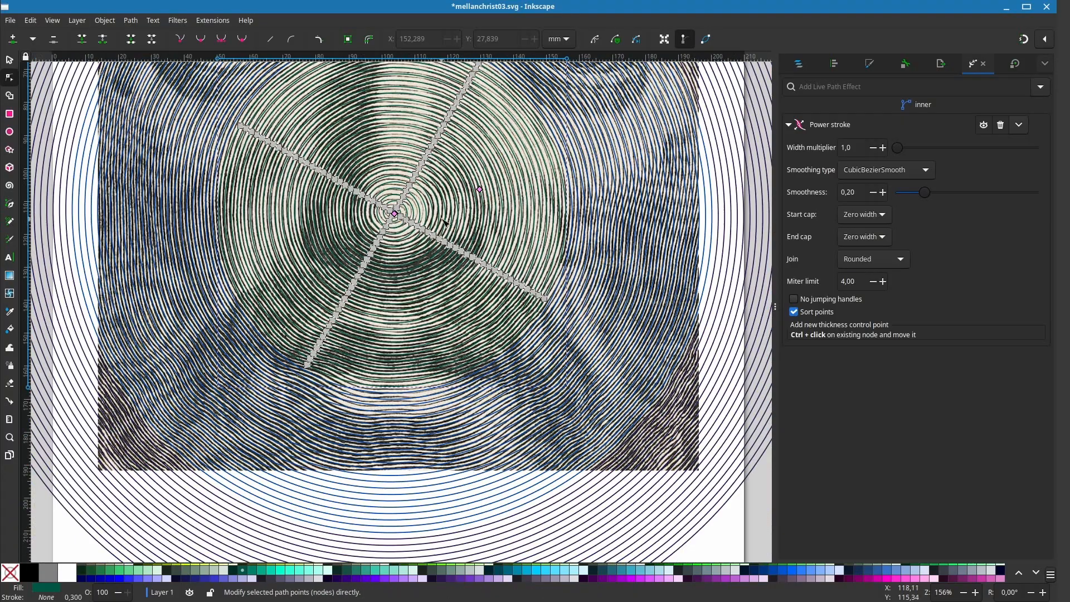
{"action": "scroll", "coordinate": [449, 236], "scroll_direction": "up", "scroll_amount": 7}
{"action": "scroll", "coordinate": [454, 251], "scroll_direction": "up", "scroll_amount": 2, "text": "ctrl"}
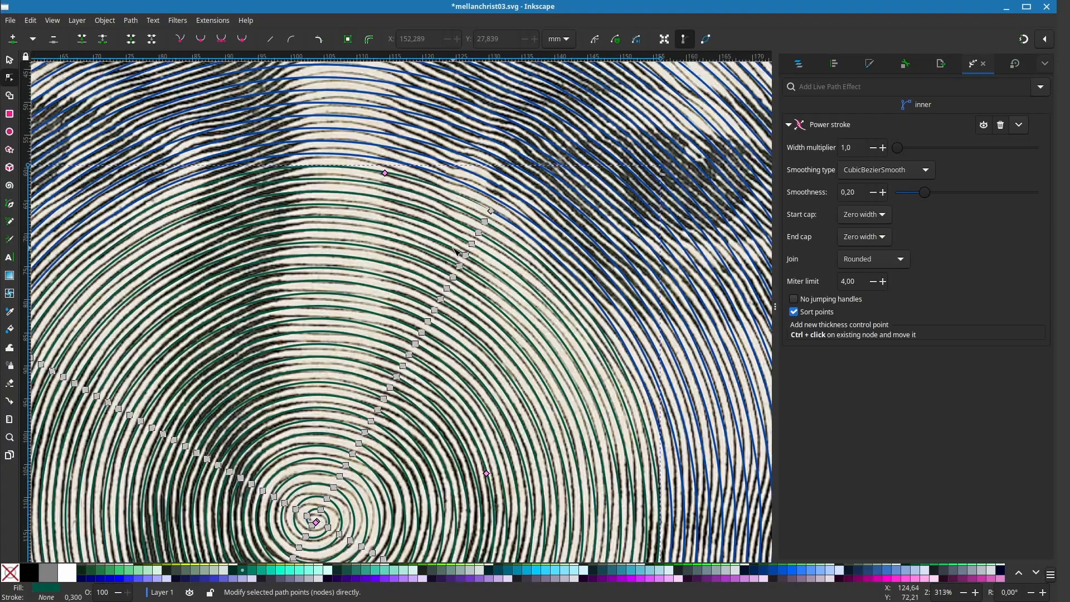
{"action": "scroll", "coordinate": [455, 251], "scroll_direction": "up", "scroll_amount": 1, "text": "ctrl"}
{"action": "scroll", "coordinate": [399, 221], "scroll_direction": "up", "scroll_amount": 2}
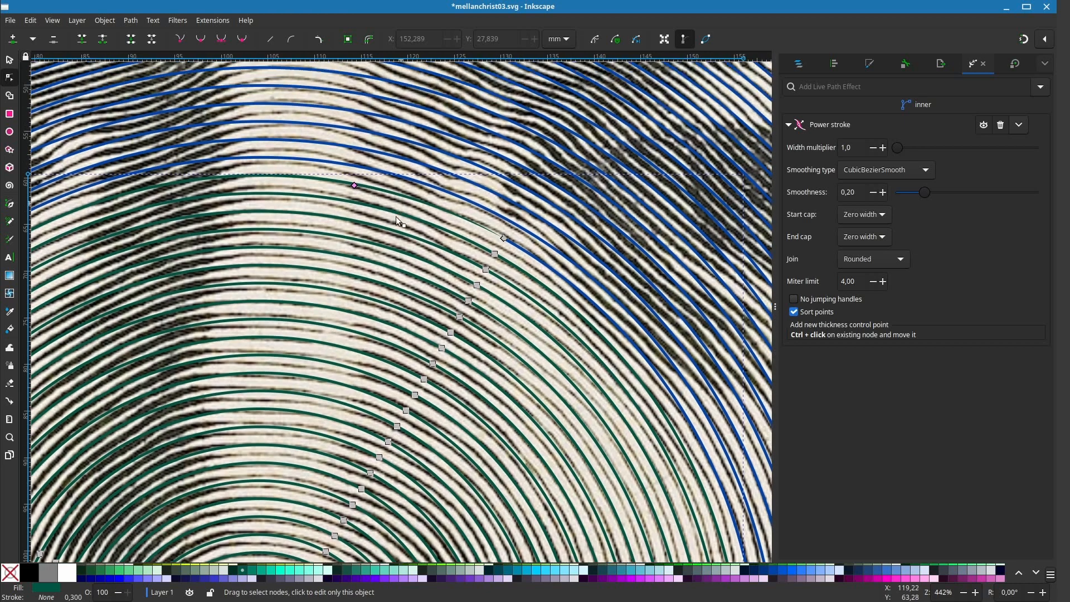
{"action": "scroll", "coordinate": [400, 221], "scroll_direction": "up", "scroll_amount": 2}
{"action": "scroll", "coordinate": [384, 251], "scroll_direction": "up", "scroll_amount": 1, "text": "ctrl"}
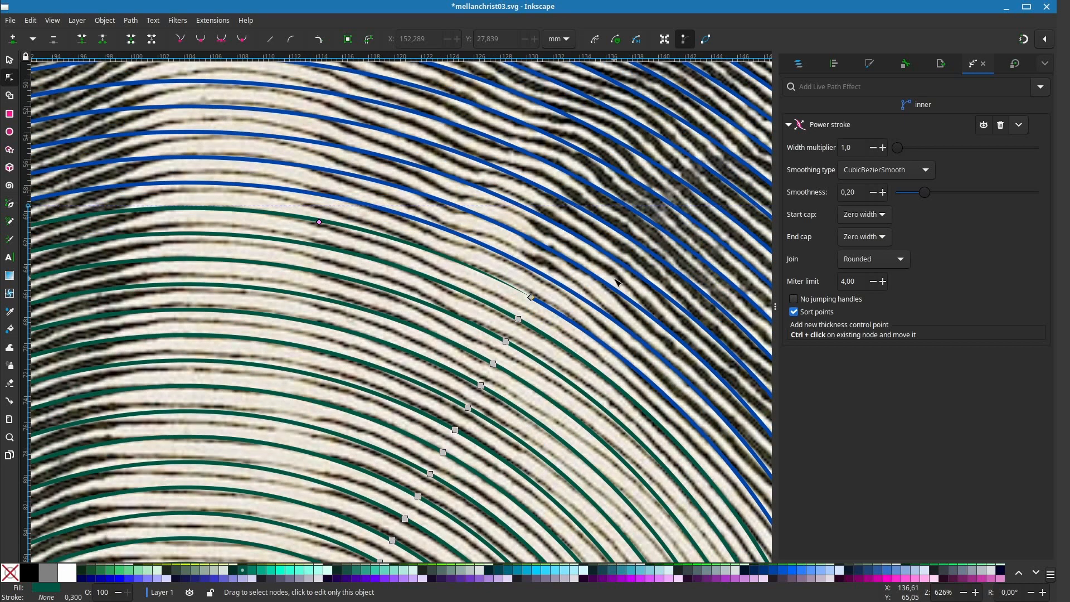
Step: Set both the start cap and the end cap of the inner spiral's Power stroke to Square
{"action": "left_click", "coordinate": [849, 239]}
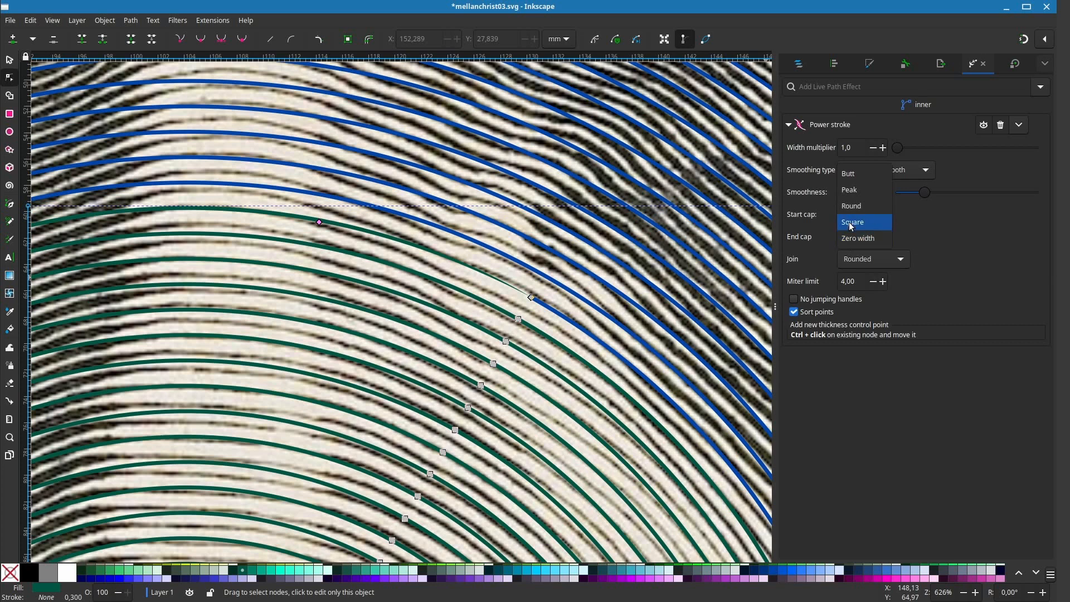
{"action": "left_click", "coordinate": [855, 227]}
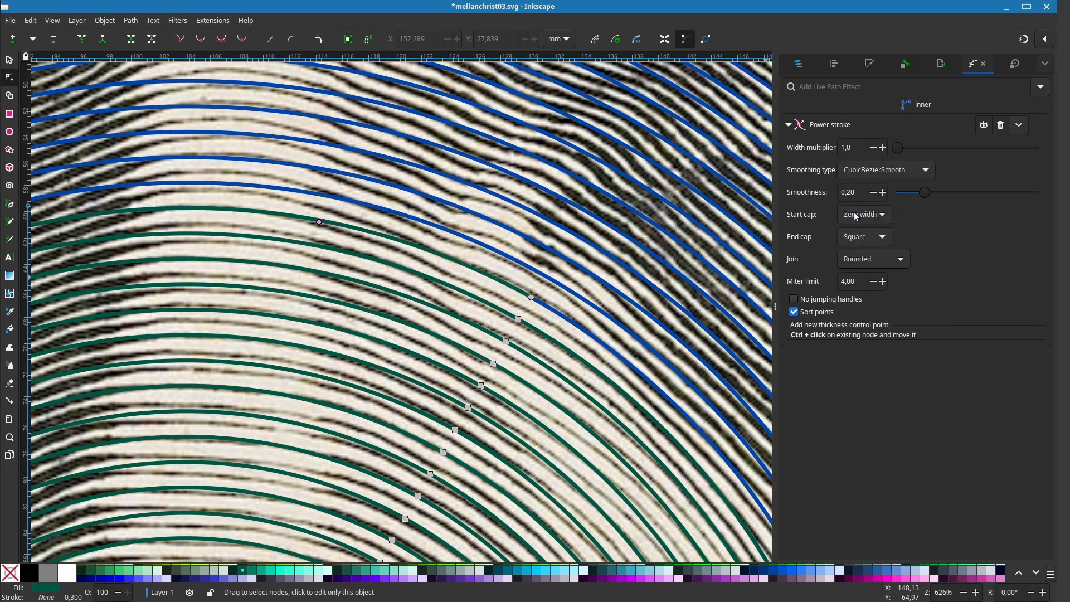
{"action": "left_click", "coordinate": [857, 216]}
{"action": "left_click", "coordinate": [856, 200]}
Step: Move the inner spiral's outermost thickness control point close to the path's outer end and check its position and width values
{"action": "left_click_drag", "start_coordinate": [322, 225], "coordinate": [524, 298]}
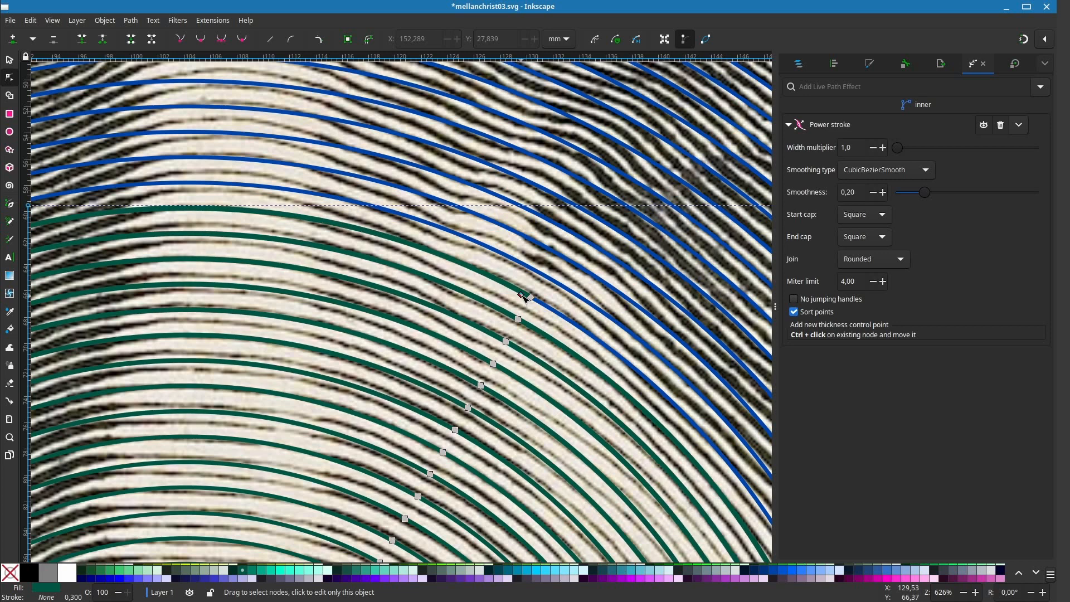
{"action": "left_click", "coordinate": [524, 297], "text": "shift"}
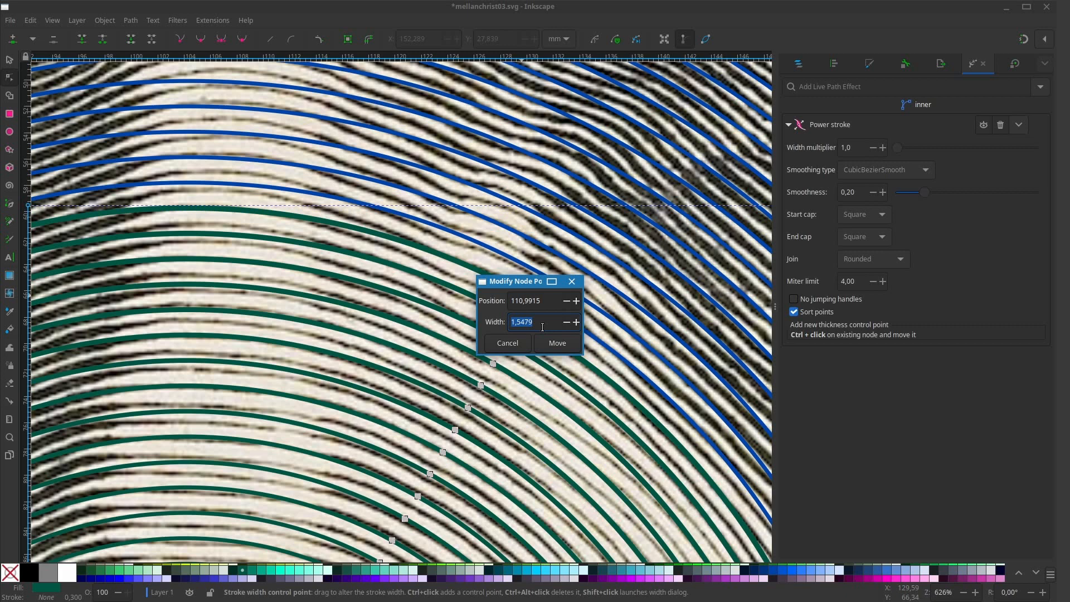
{"action": "key", "text": "Return"}
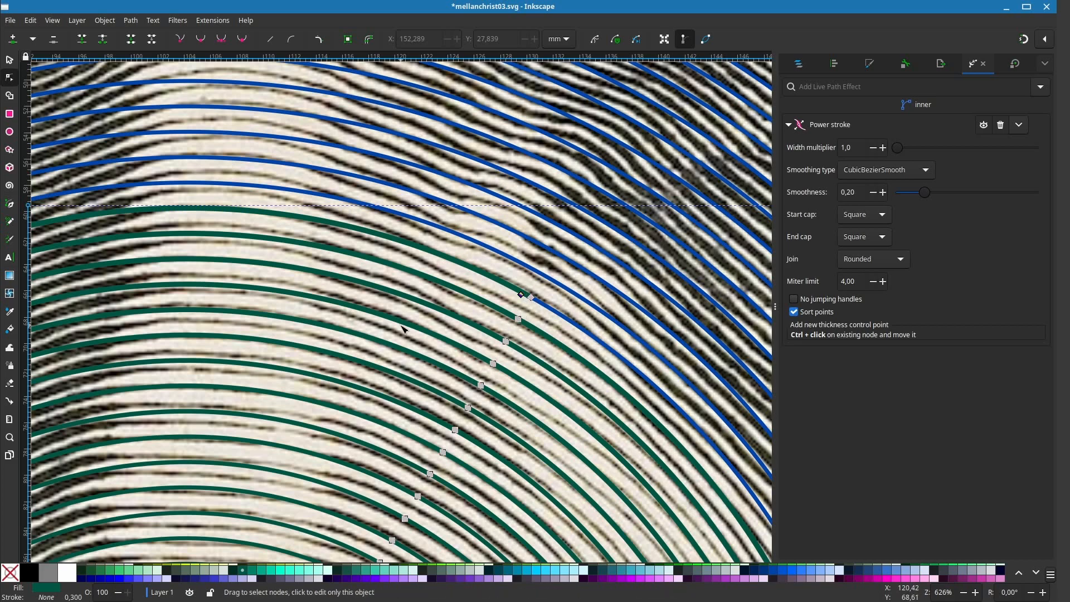
Step: Move a thickness control point from the spiral's centre outward along the path to a turn lower right of the centre
{"action": "scroll", "coordinate": [405, 330], "scroll_direction": "down", "scroll_amount": 6}
{"action": "scroll", "coordinate": [406, 330], "scroll_direction": "down", "scroll_amount": 10}
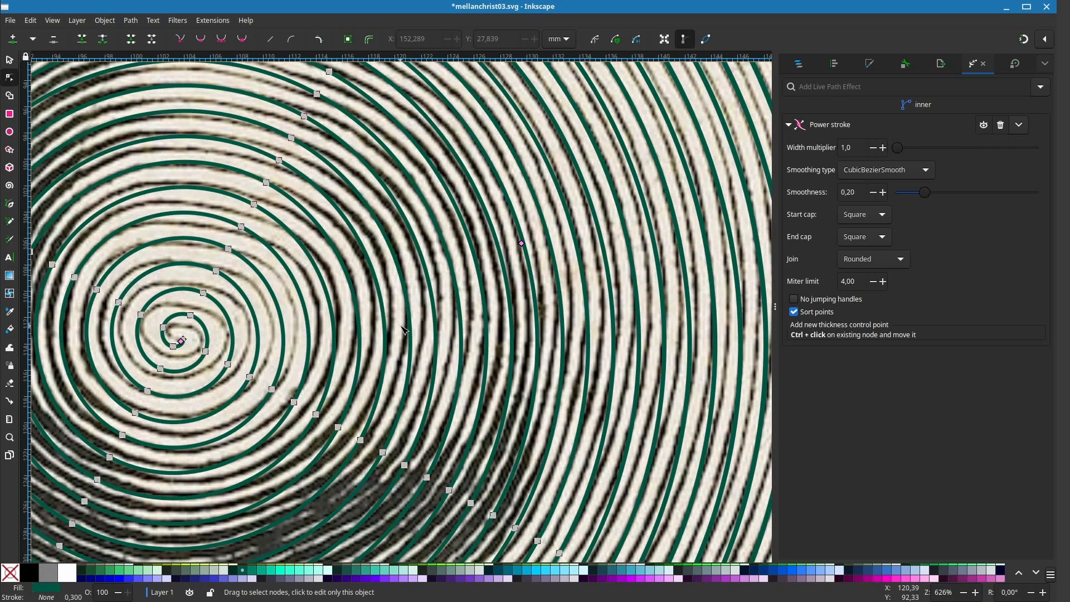
{"action": "scroll", "coordinate": [401, 341], "scroll_direction": "down", "scroll_amount": 2}
{"action": "left_click_drag", "start_coordinate": [388, 351], "coordinate": [584, 352]}
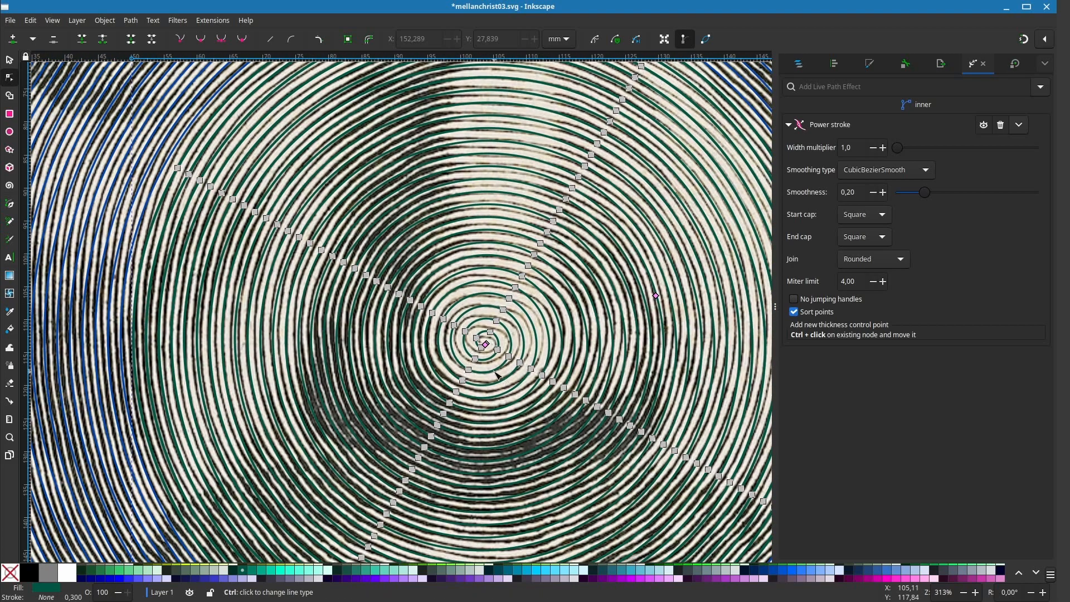
{"action": "scroll", "coordinate": [496, 371], "scroll_direction": "up", "scroll_amount": 1}
{"action": "scroll", "coordinate": [498, 375], "scroll_direction": "up", "scroll_amount": 1}
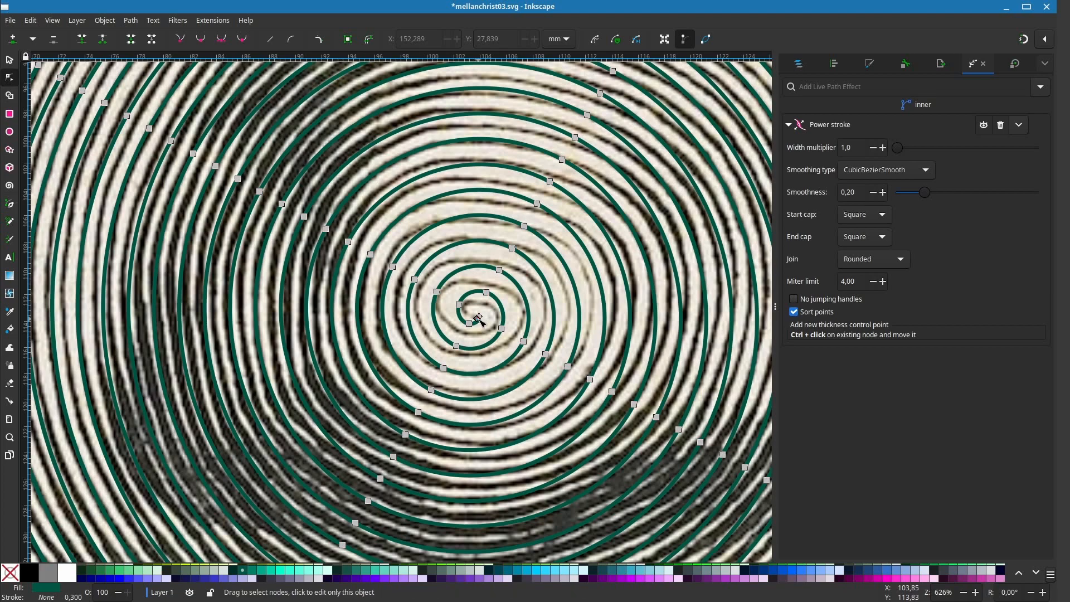
{"action": "left_click_drag", "start_coordinate": [478, 319], "coordinate": [541, 365]}
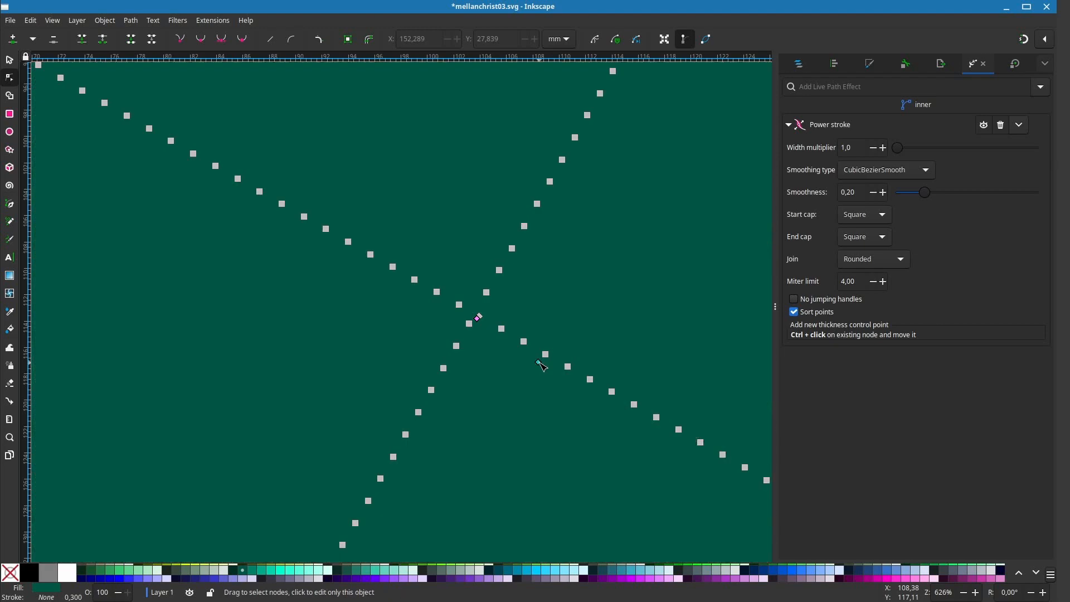
{"action": "mouse_move", "coordinate": [538, 362]}
{"action": "left_mouse_down"}
{"action": "mouse_move", "coordinate": [379, 356]}
{"action": "mouse_move", "coordinate": [368, 373]}
{"action": "left_mouse_up"}
{"action": "scroll", "coordinate": [537, 368], "scroll_direction": "down", "scroll_amount": 2}
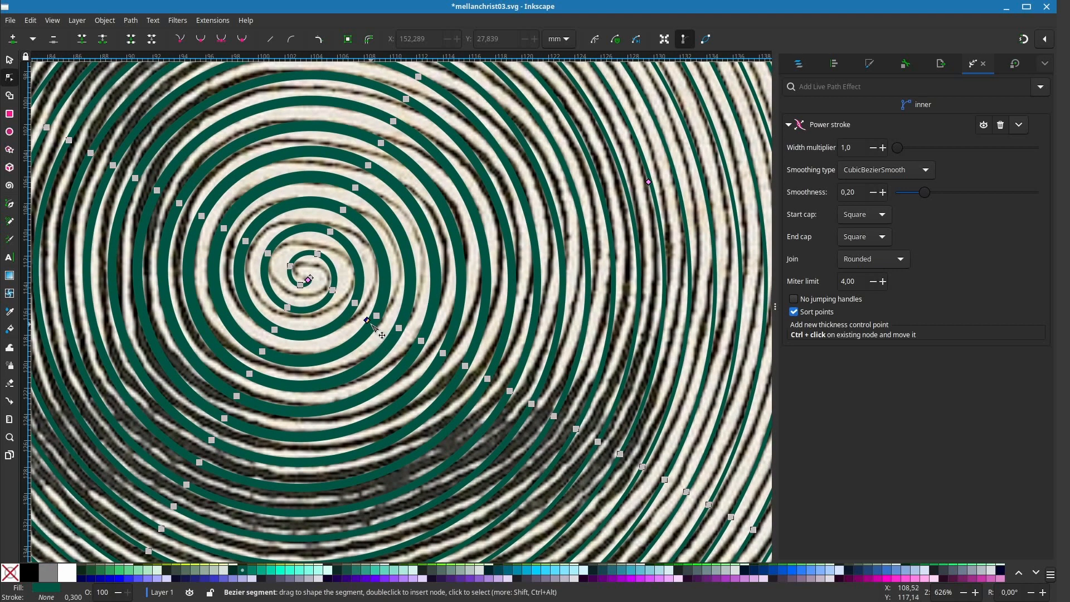
{"action": "mouse_move", "coordinate": [370, 324]}
{"action": "left_mouse_down"}
{"action": "mouse_move", "coordinate": [429, 346]}
{"action": "mouse_move", "coordinate": [415, 338]}
{"action": "mouse_move", "coordinate": [424, 327]}
{"action": "left_mouse_up"}
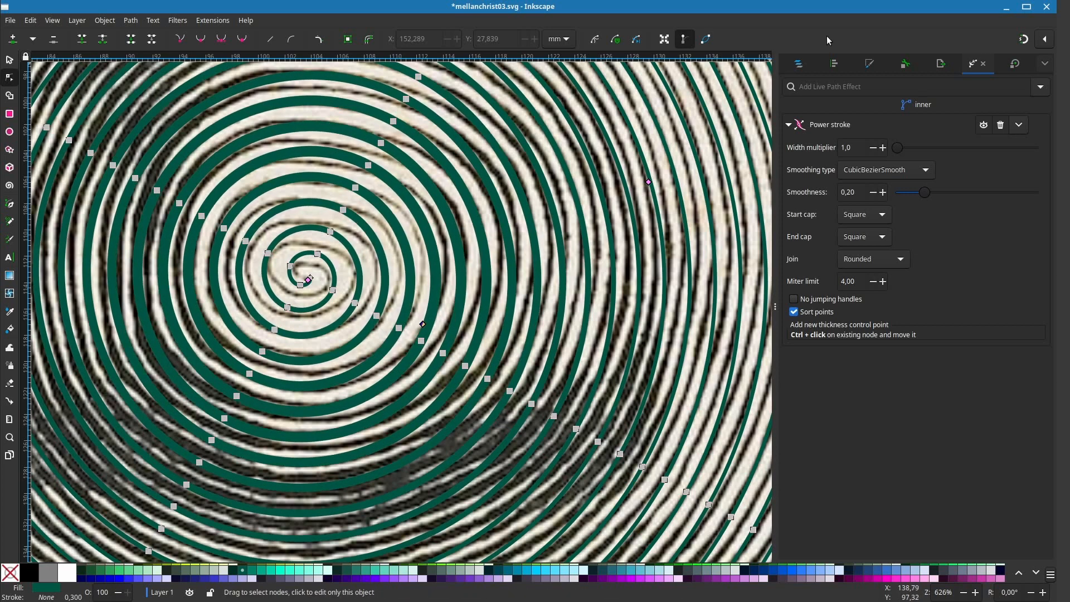
Step: Temporarily hide the inner path to examine how the engraving's line thickness varies around the nose
{"action": "left_click", "coordinate": [803, 66]}
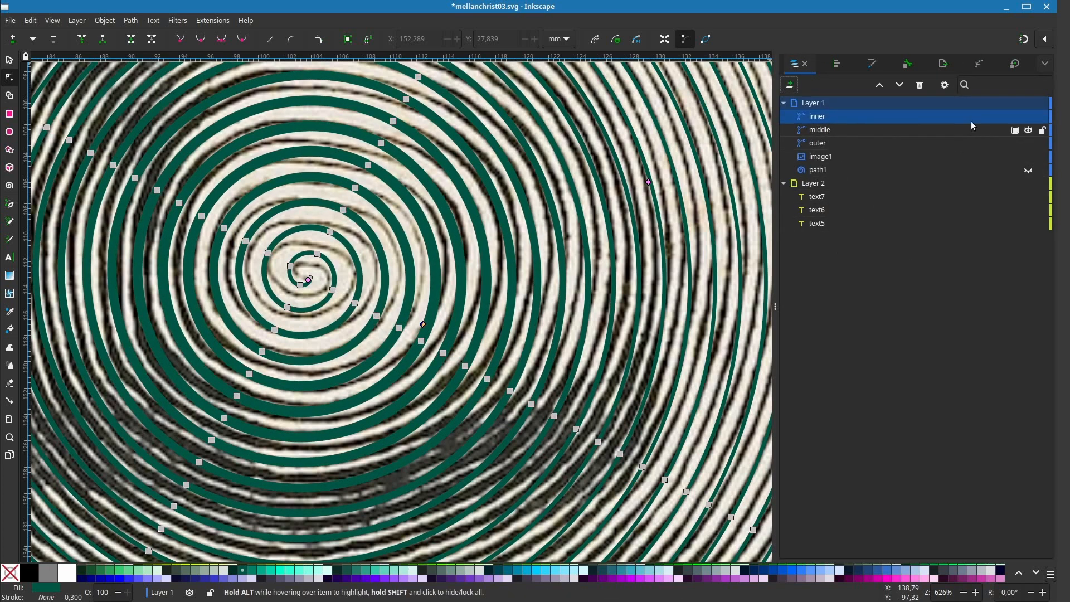
{"action": "left_click", "coordinate": [1028, 116]}
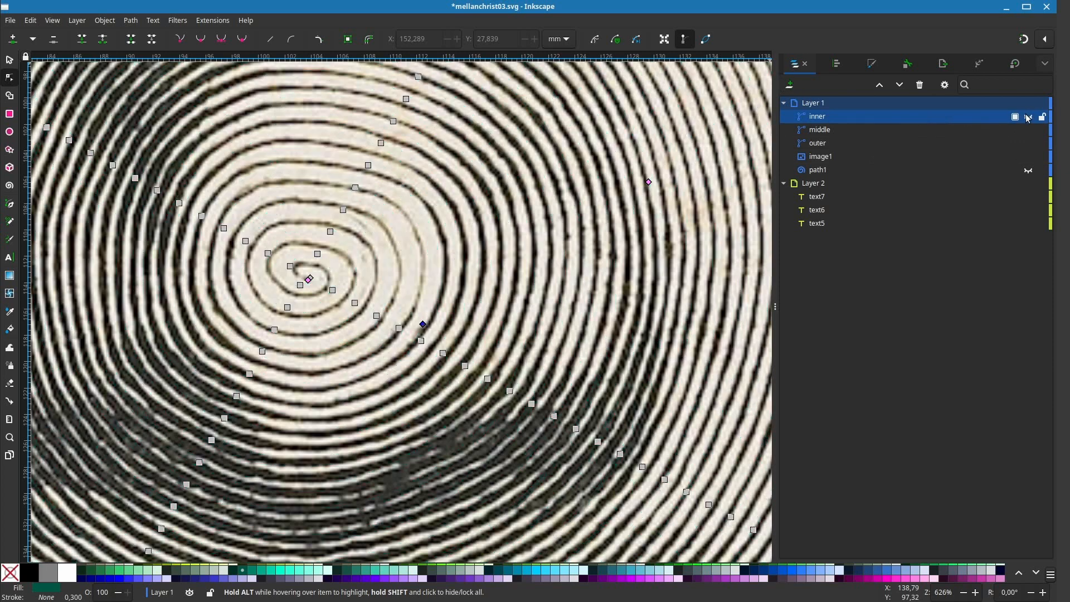
{"action": "scroll", "coordinate": [532, 364], "scroll_direction": "down", "scroll_amount": 2}
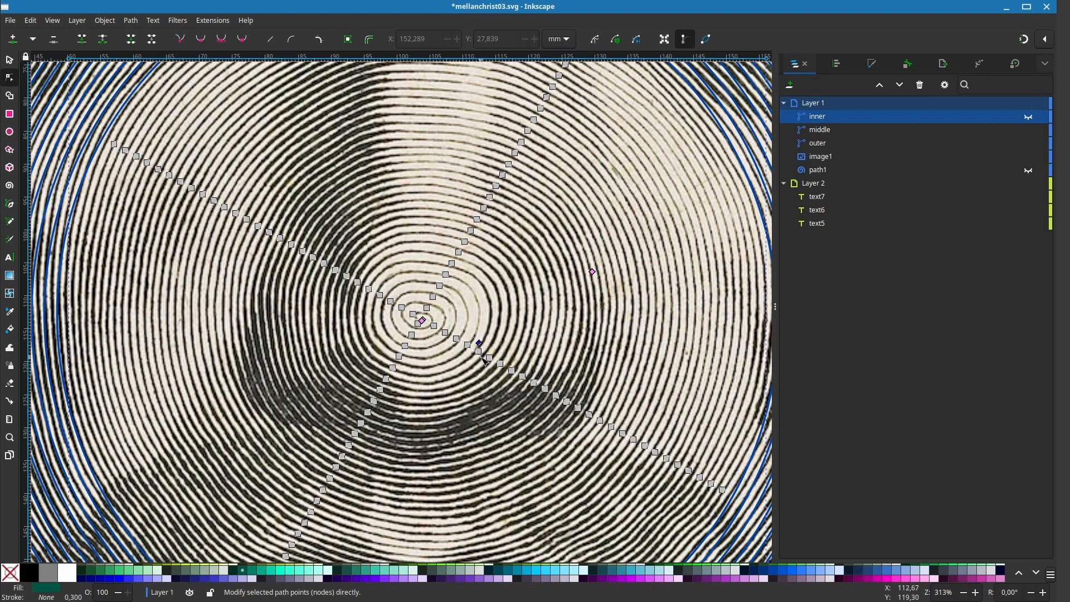
{"action": "scroll", "coordinate": [499, 309], "scroll_direction": "up", "scroll_amount": 4}
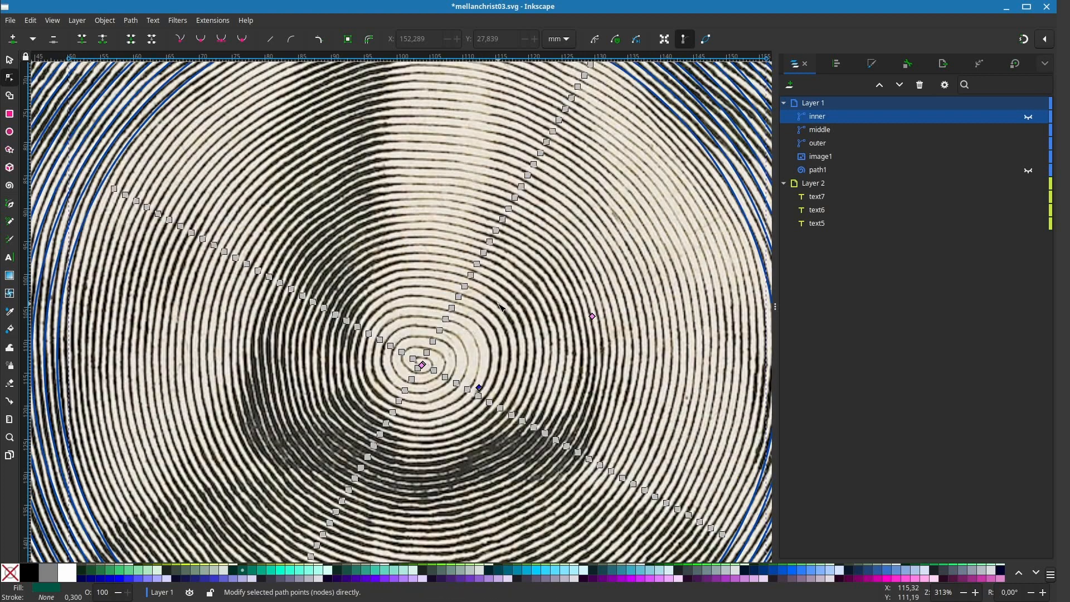
{"action": "scroll", "coordinate": [507, 267], "scroll_direction": "down", "scroll_amount": 1, "text": "ctrl"}
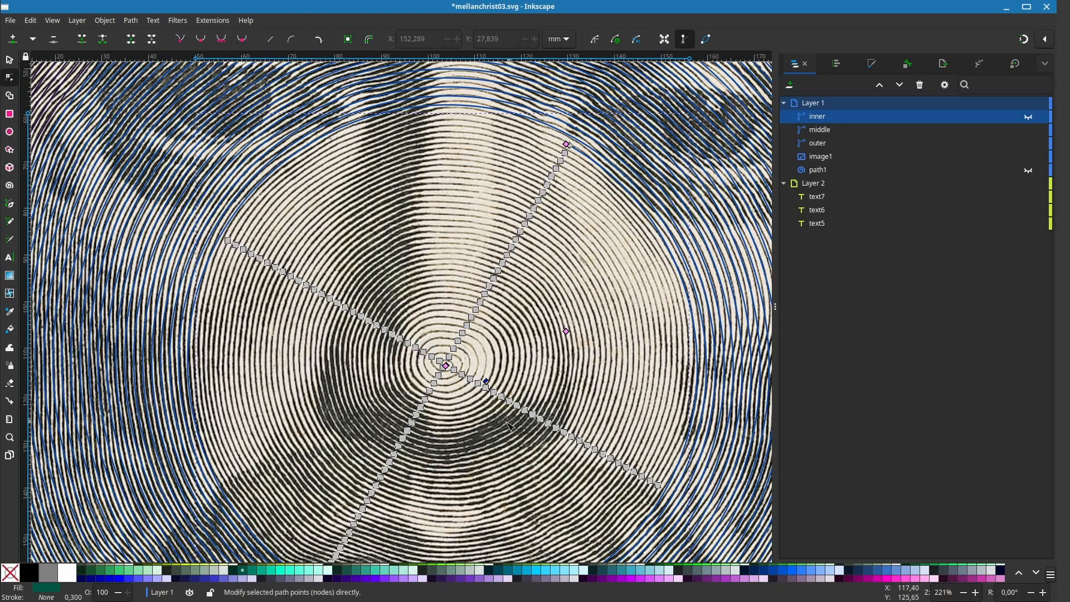
{"action": "scroll", "coordinate": [500, 433], "scroll_direction": "up", "scroll_amount": 3}
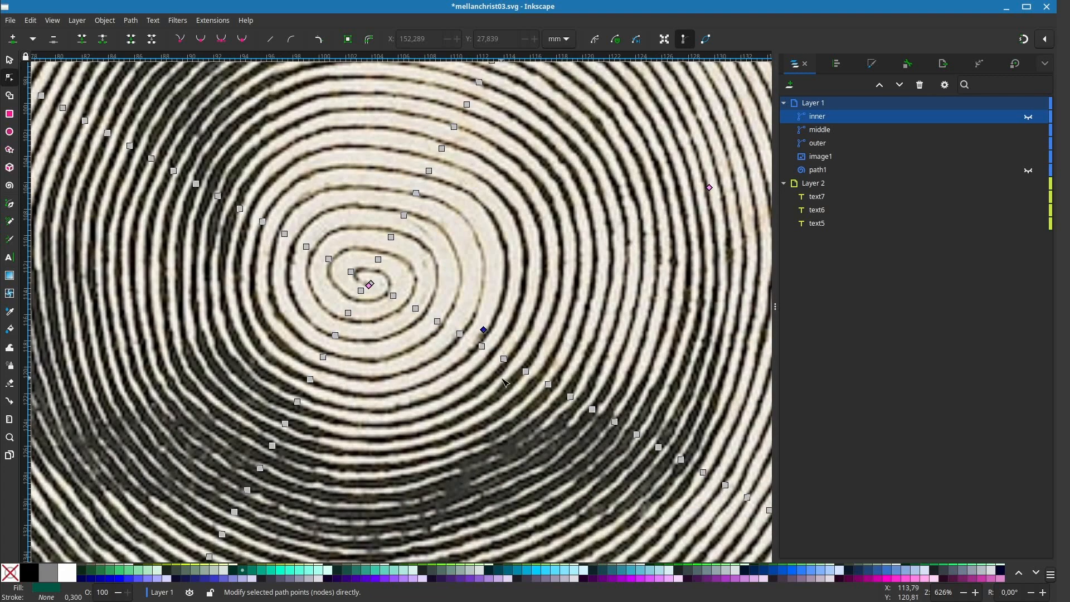
{"action": "left_click_drag", "start_coordinate": [503, 379], "coordinate": [450, 414]}
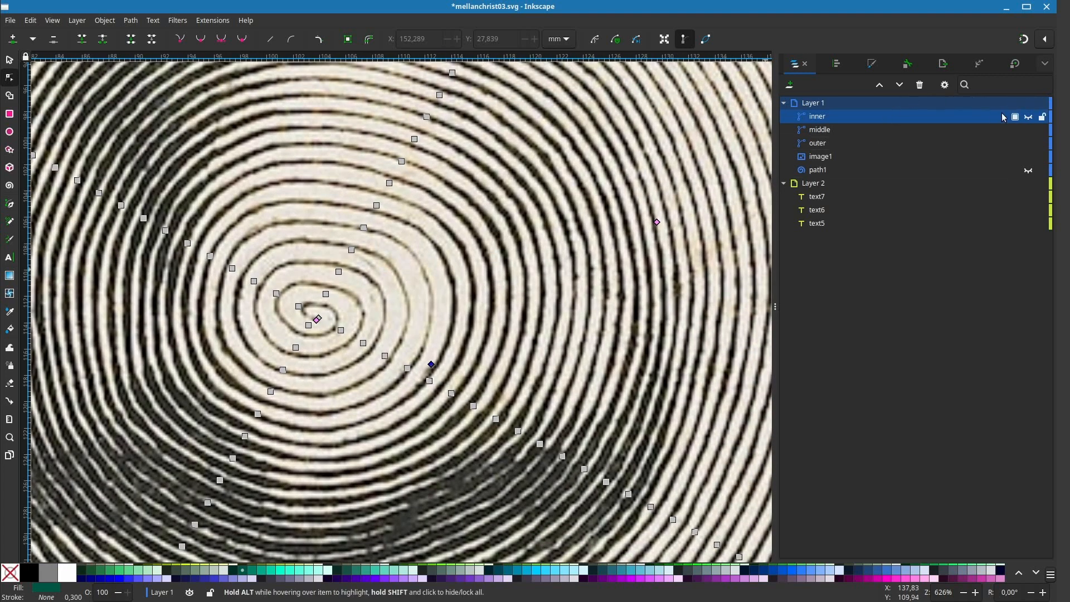
{"action": "left_click", "coordinate": [1029, 117]}
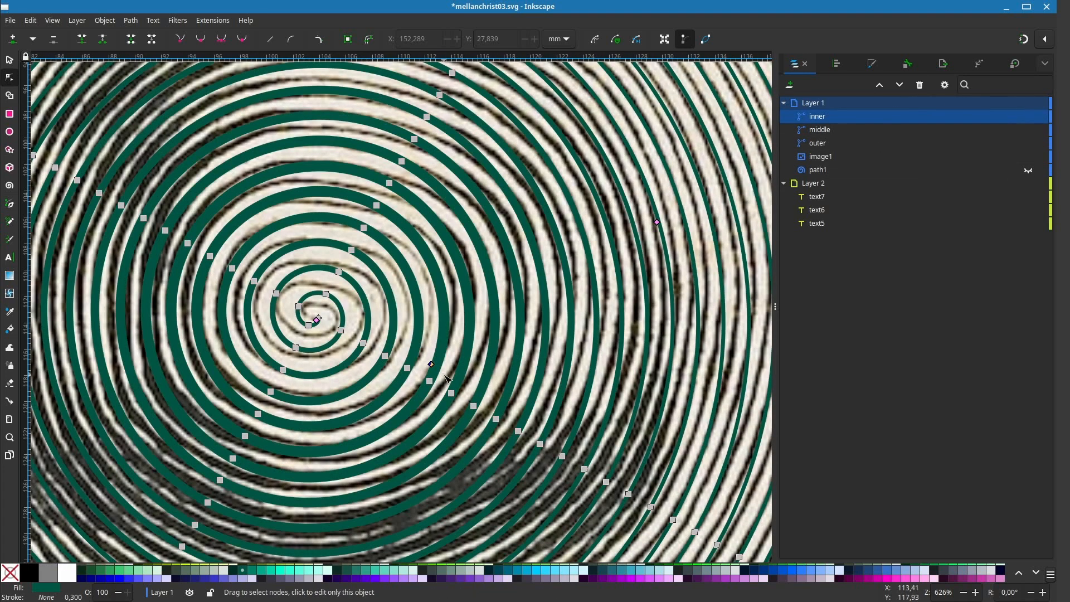
Step: Slim the stroke at the control point lower right of the centre and add thickness control points on the next turns outward
{"action": "left_click_drag", "start_coordinate": [432, 369], "coordinate": [435, 368]}
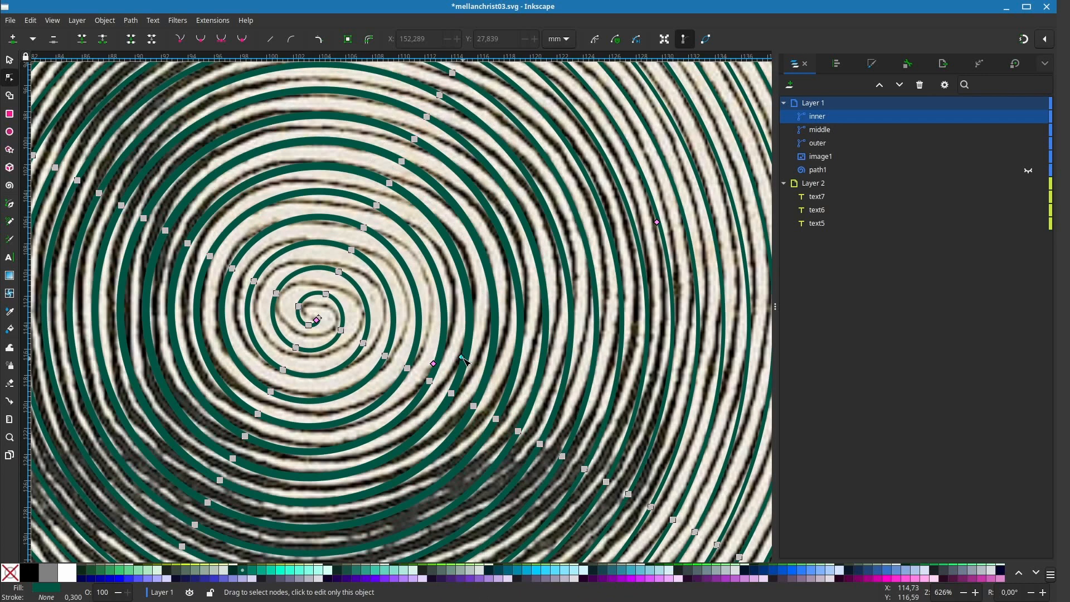
{"action": "left_click_drag", "start_coordinate": [464, 357], "coordinate": [455, 378]}
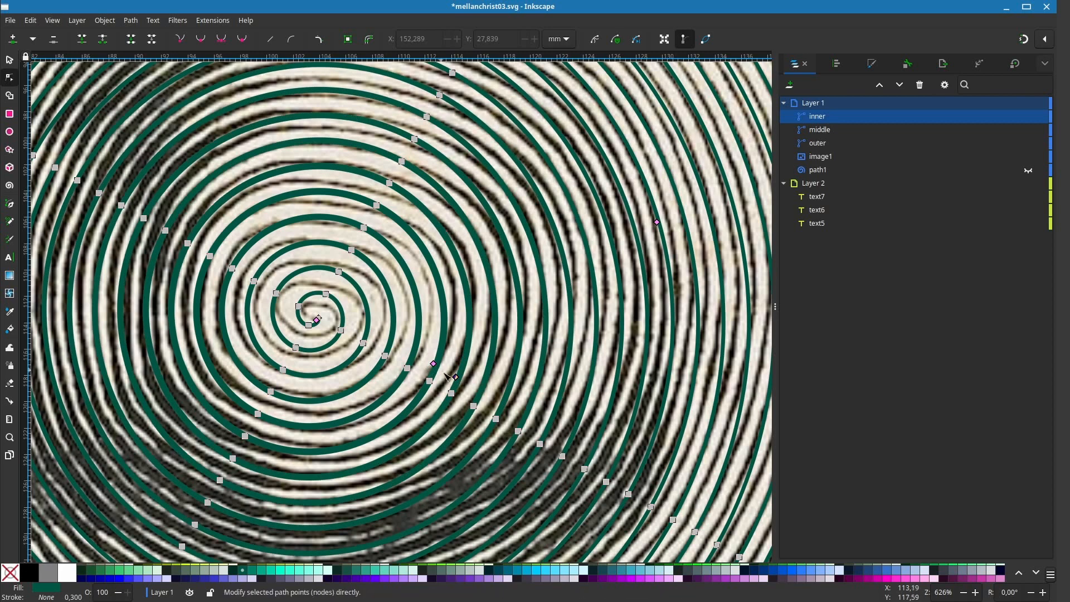
{"action": "left_click", "coordinate": [456, 377], "text": "ctrl"}
{"action": "left_click_drag", "start_coordinate": [456, 378], "coordinate": [481, 385]}
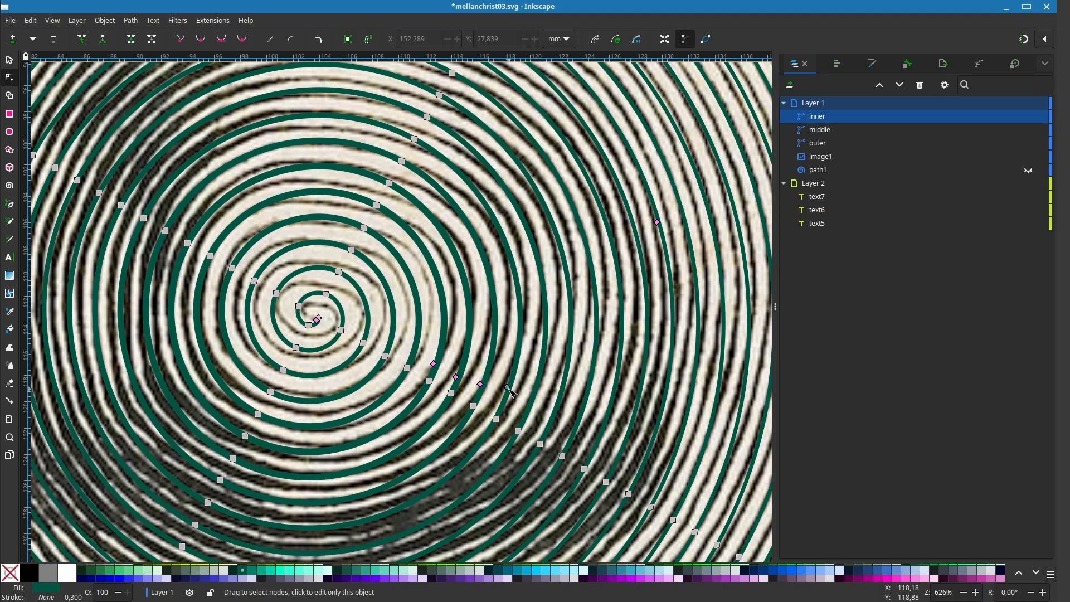
{"action": "left_click_drag", "start_coordinate": [508, 389], "coordinate": [533, 394]}
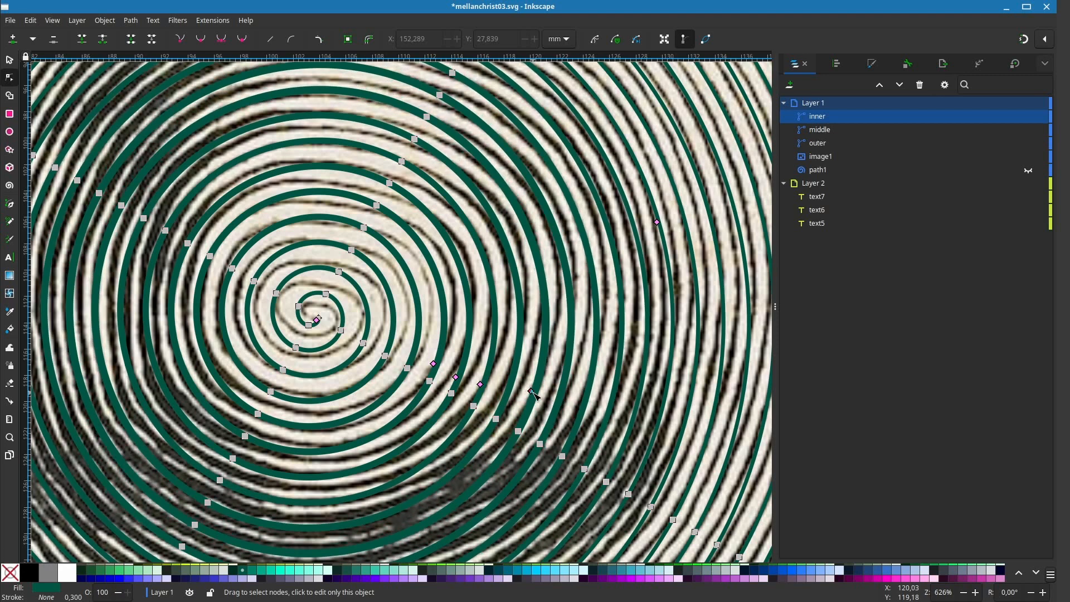
Step: Continue the row of thickness control points outward across the following turns, following the engraving's line width
{"action": "mouse_move", "coordinate": [534, 395]}
{"action": "left_mouse_down"}
{"action": "mouse_move", "coordinate": [507, 387]}
{"action": "mouse_move", "coordinate": [613, 401]}
{"action": "left_mouse_up"}
{"action": "left_click", "coordinate": [509, 387], "text": "ctrl"}
{"action": "left_click", "coordinate": [559, 399], "text": "ctrl"}
{"action": "left_click", "coordinate": [586, 397], "text": "ctrl"}
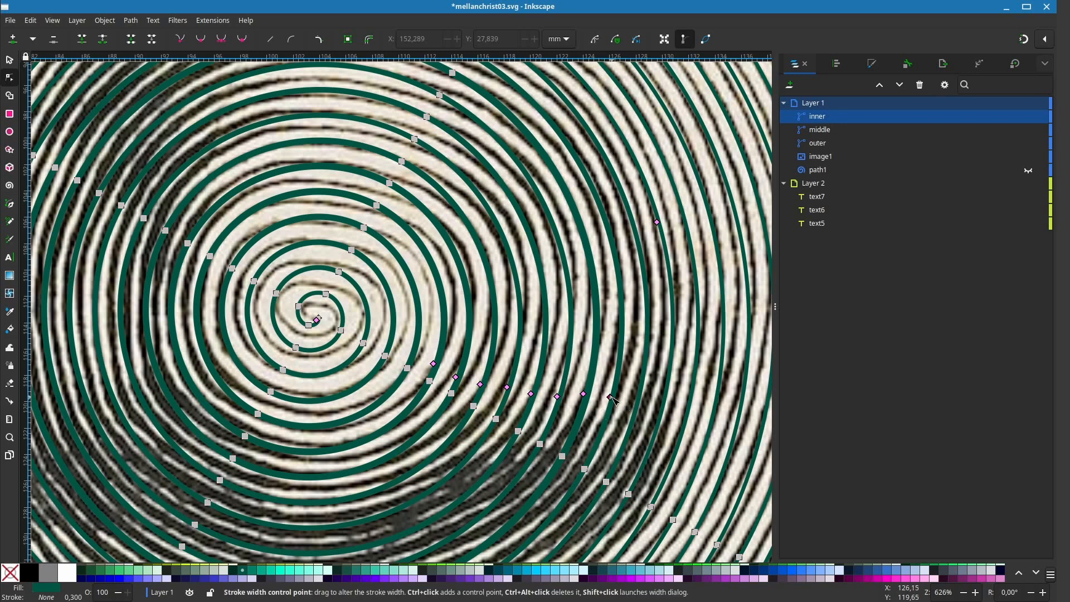
{"action": "left_click", "coordinate": [611, 397], "text": "ctrl"}
{"action": "left_click_drag", "start_coordinate": [611, 397], "coordinate": [639, 376]}
Step: Add thickness control points on successive turns below the spiral's centre and carry the last one around to the turn lower left of it
{"action": "left_click_drag", "start_coordinate": [544, 435], "coordinate": [623, 351]}
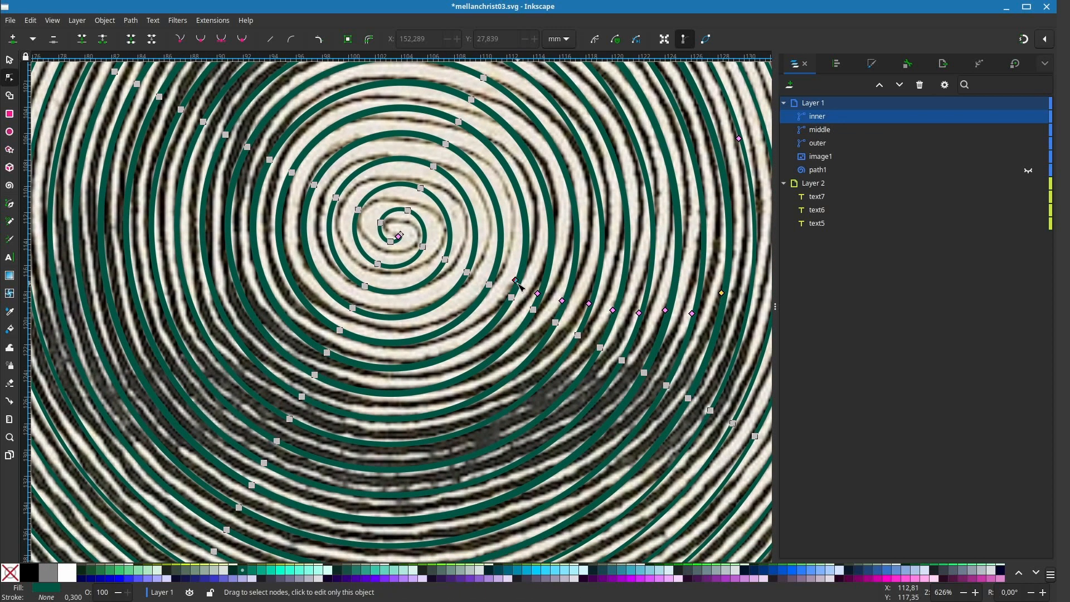
{"action": "mouse_move", "coordinate": [516, 282]}
{"action": "left_mouse_down"}
{"action": "mouse_move", "coordinate": [485, 328]}
{"action": "mouse_move", "coordinate": [503, 353]}
{"action": "mouse_move", "coordinate": [492, 322]}
{"action": "mouse_move", "coordinate": [479, 396]}
{"action": "left_mouse_up"}
{"action": "left_click", "coordinate": [478, 366], "text": "ctrl"}
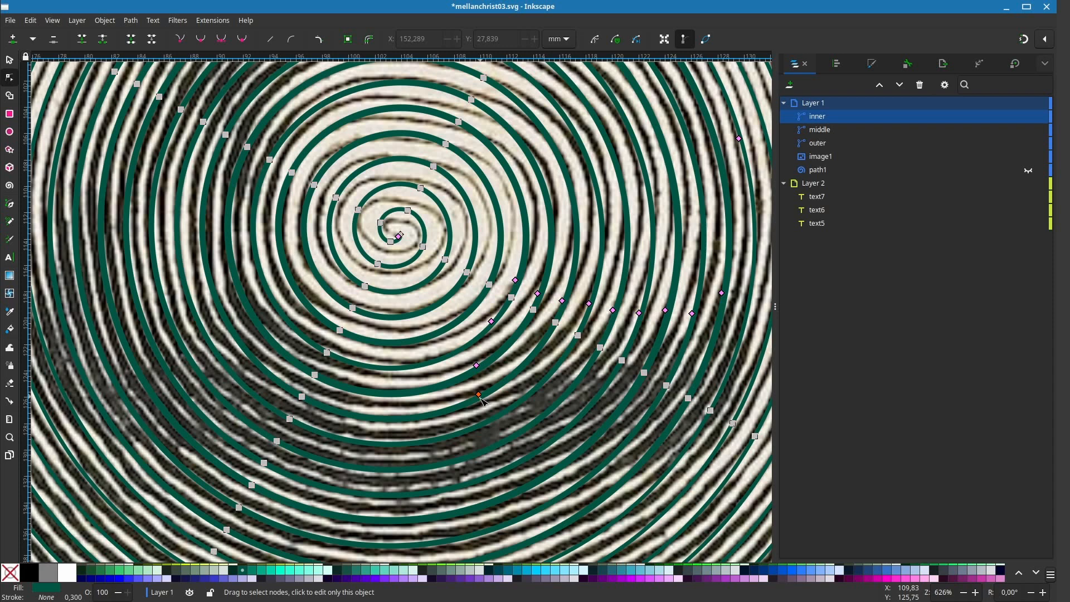
{"action": "mouse_move", "coordinate": [481, 397]}
{"action": "left_mouse_down"}
{"action": "mouse_move", "coordinate": [429, 431]}
{"action": "mouse_move", "coordinate": [271, 399]}
{"action": "mouse_move", "coordinate": [228, 368]}
{"action": "mouse_move", "coordinate": [179, 288]}
{"action": "mouse_move", "coordinate": [197, 304]}
{"action": "left_mouse_up"}
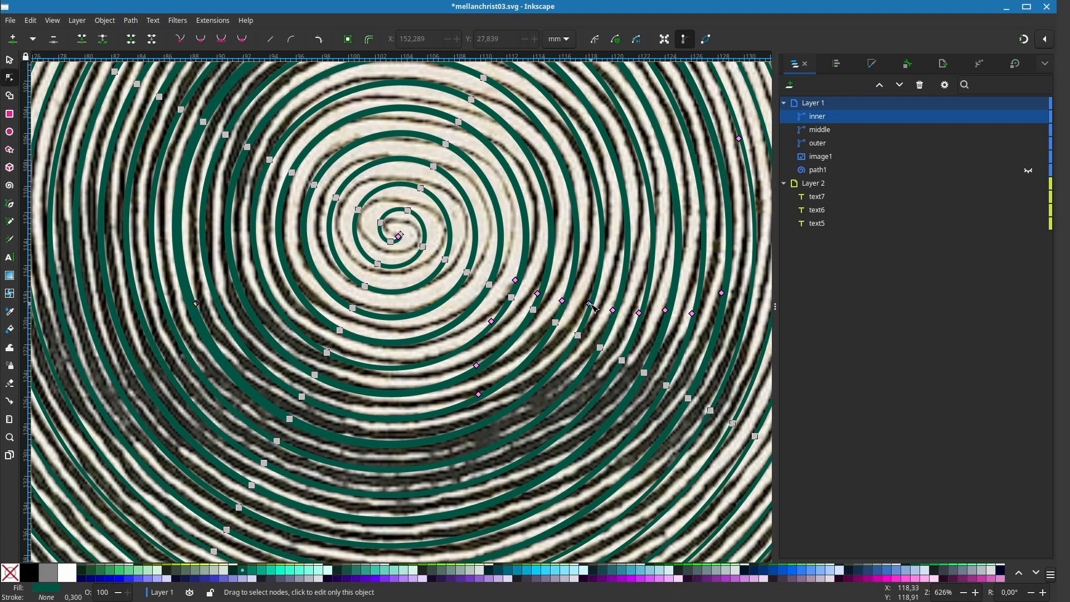
Step: Add control points at both ends of the dark arc below the centre and thicken the stroke between them to match the engraving's shadow
{"action": "left_click_drag", "start_coordinate": [593, 307], "coordinate": [585, 318]}
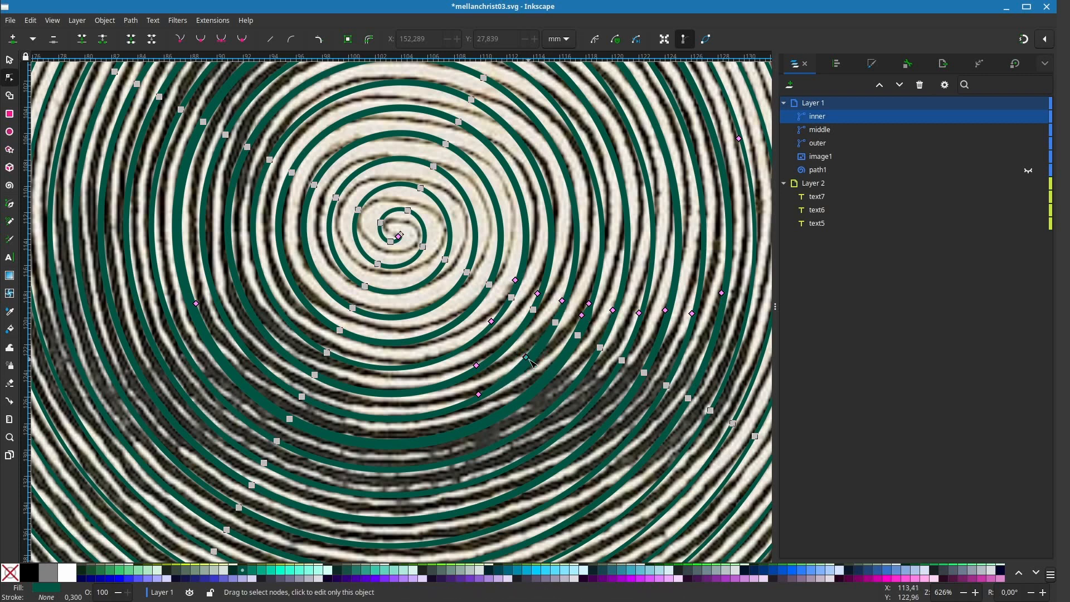
{"action": "left_click", "coordinate": [477, 365], "text": "ctrl"}
{"action": "left_click_drag", "start_coordinate": [476, 365], "coordinate": [507, 340]}
{"action": "left_click_drag", "start_coordinate": [196, 305], "coordinate": [211, 328]}
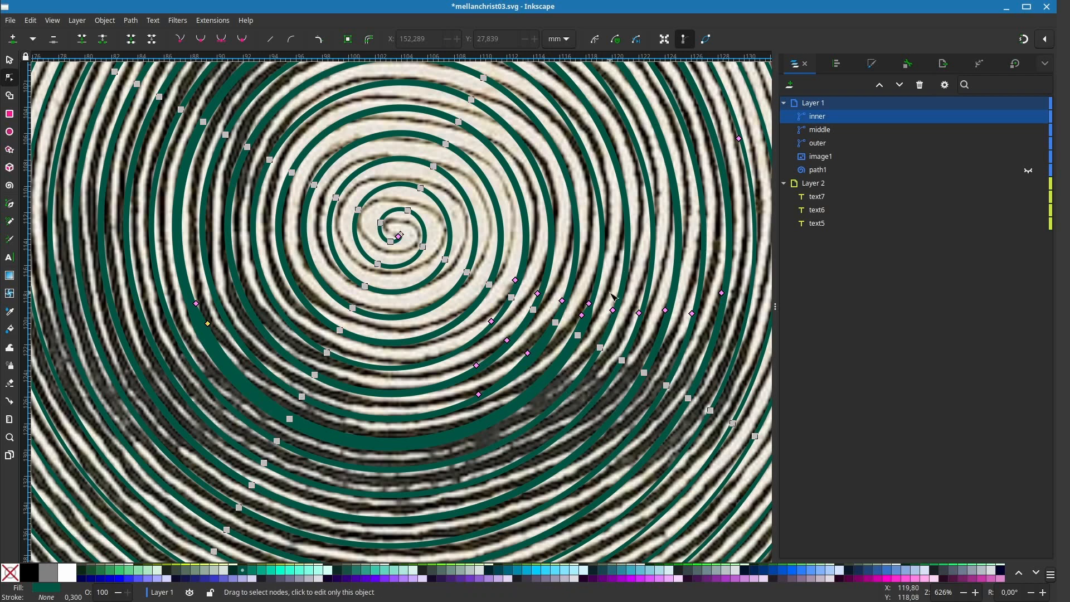
Step: Save the drawing
{"action": "scroll", "coordinate": [581, 368], "scroll_direction": "down", "scroll_amount": 3}
{"action": "scroll", "coordinate": [580, 368], "scroll_direction": "right", "scroll_amount": 1}
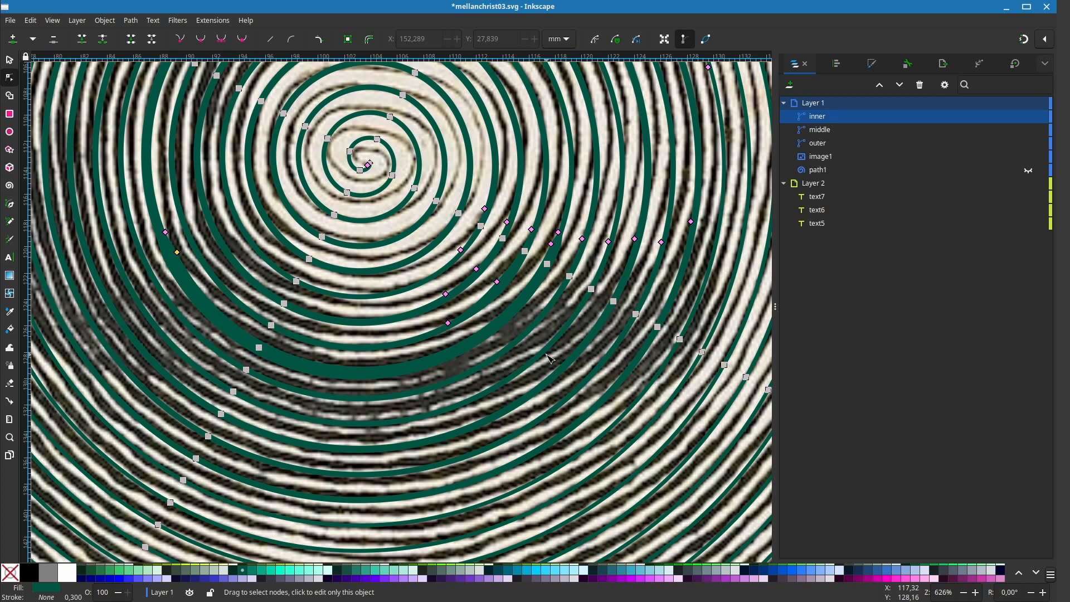
{"action": "key", "text": "ctrl+s"}
{"action": "scroll", "coordinate": [589, 223], "scroll_direction": "up", "scroll_amount": 4}
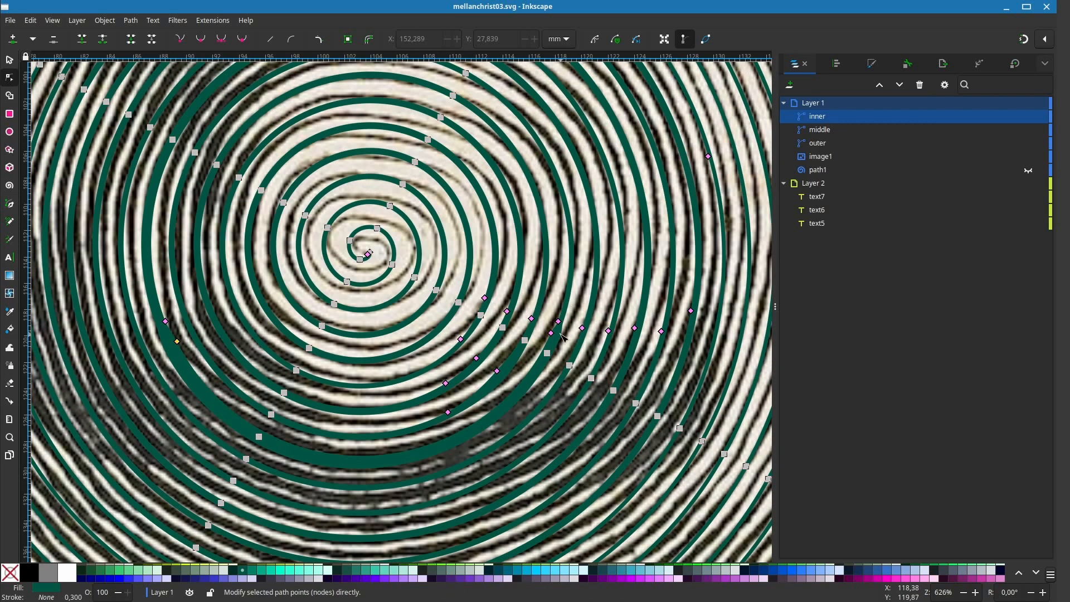
{"action": "scroll", "coordinate": [567, 306], "scroll_direction": "down", "scroll_amount": 4}
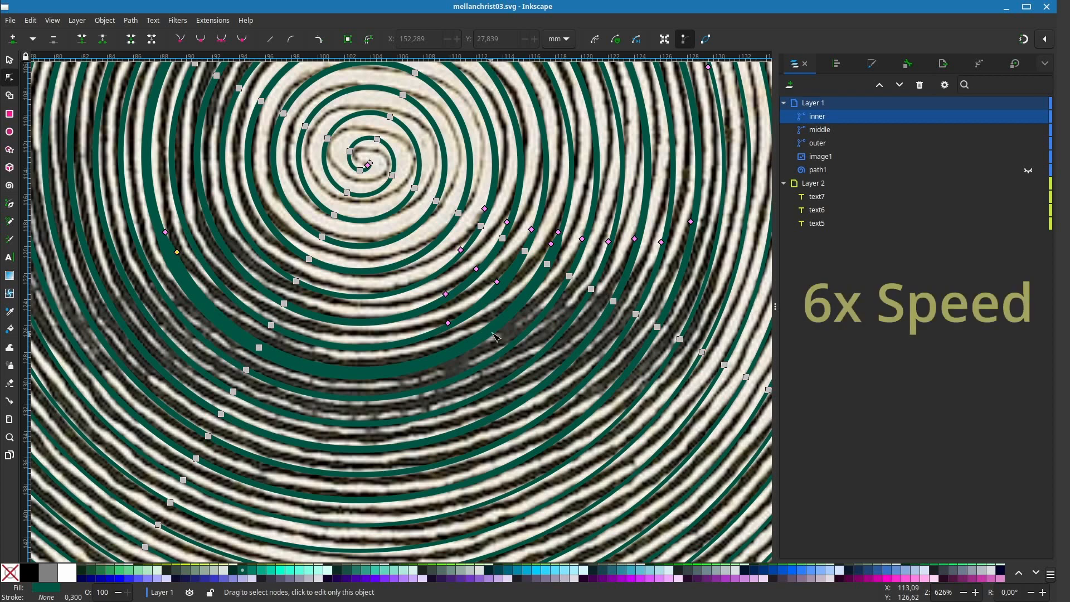
Step: Add thickness control points on the next turns right and lower left of the centre, widening the arcs through the shadow below
{"action": "left_click_drag", "start_coordinate": [669, 223], "coordinate": [537, 282]}
{"action": "left_click", "coordinate": [576, 126], "text": "ctrl"}
{"action": "left_click_drag", "start_coordinate": [576, 126], "coordinate": [586, 277]}
{"action": "scroll", "coordinate": [588, 280], "scroll_direction": "down", "scroll_amount": 6}
{"action": "scroll", "coordinate": [591, 285], "scroll_direction": "left", "scroll_amount": 5}
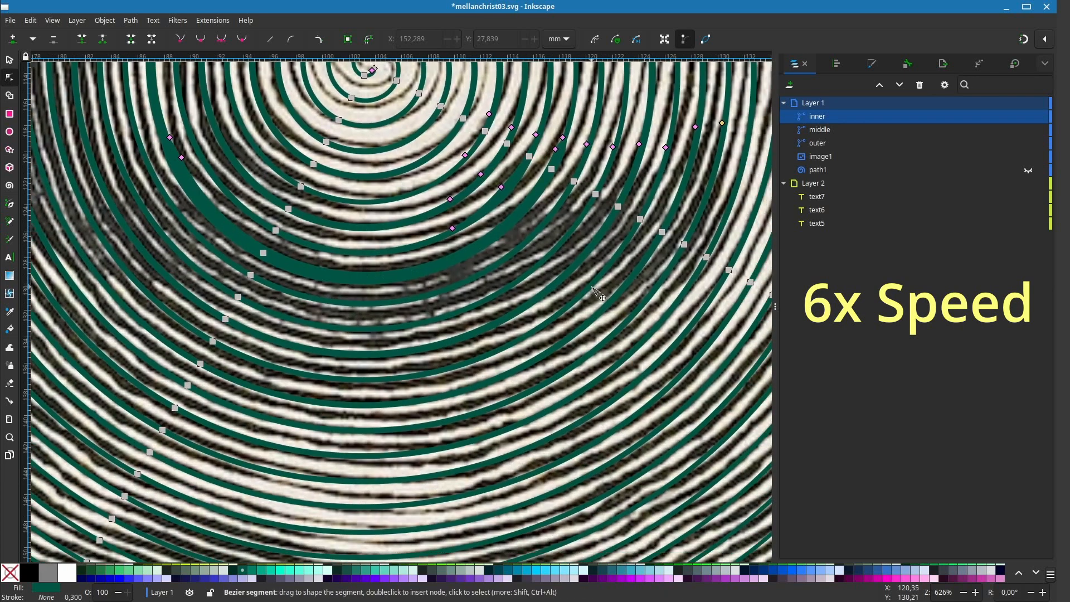
{"action": "scroll", "coordinate": [564, 197], "scroll_direction": "up", "scroll_amount": 2}
{"action": "scroll", "coordinate": [565, 196], "scroll_direction": "left", "scroll_amount": 3}
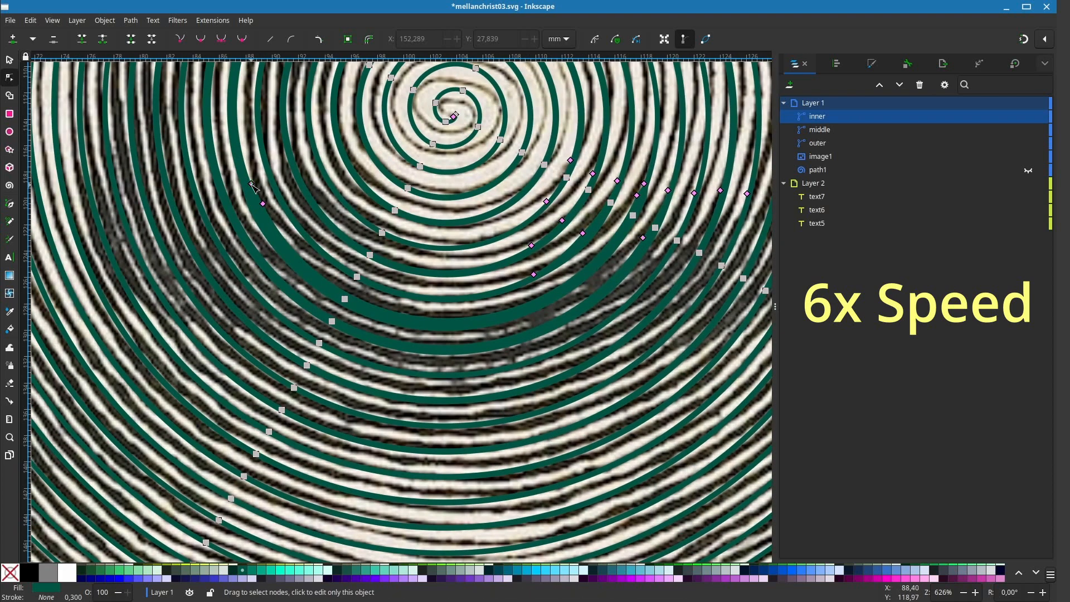
{"action": "scroll", "coordinate": [561, 304], "scroll_direction": "right", "scroll_amount": 5}
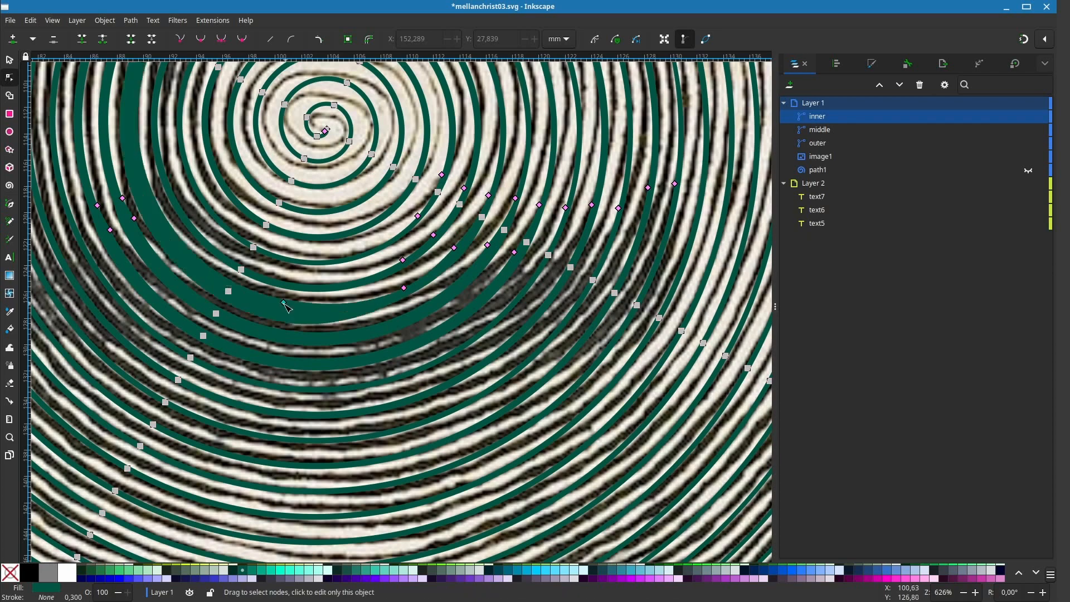
Step: Extend the row of thickness control points left of the centre inward across the lighter turns
{"action": "scroll", "coordinate": [298, 345], "scroll_direction": "up", "scroll_amount": 5}
{"action": "scroll", "coordinate": [298, 346], "scroll_direction": "left", "scroll_amount": 6}
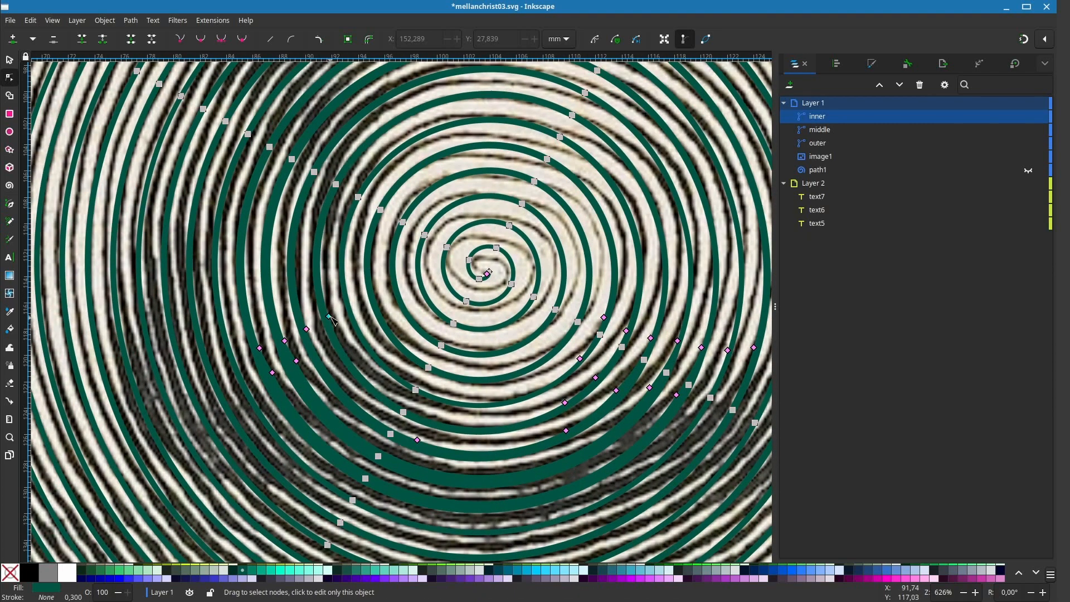
{"action": "mouse_move", "coordinate": [329, 317]}
{"action": "left_mouse_down"}
{"action": "mouse_move", "coordinate": [378, 297]}
{"action": "mouse_move", "coordinate": [355, 305]}
{"action": "left_mouse_up"}
{"action": "scroll", "coordinate": [385, 357], "scroll_direction": "down", "scroll_amount": 2}
{"action": "scroll", "coordinate": [435, 376], "scroll_direction": "up", "scroll_amount": 2}
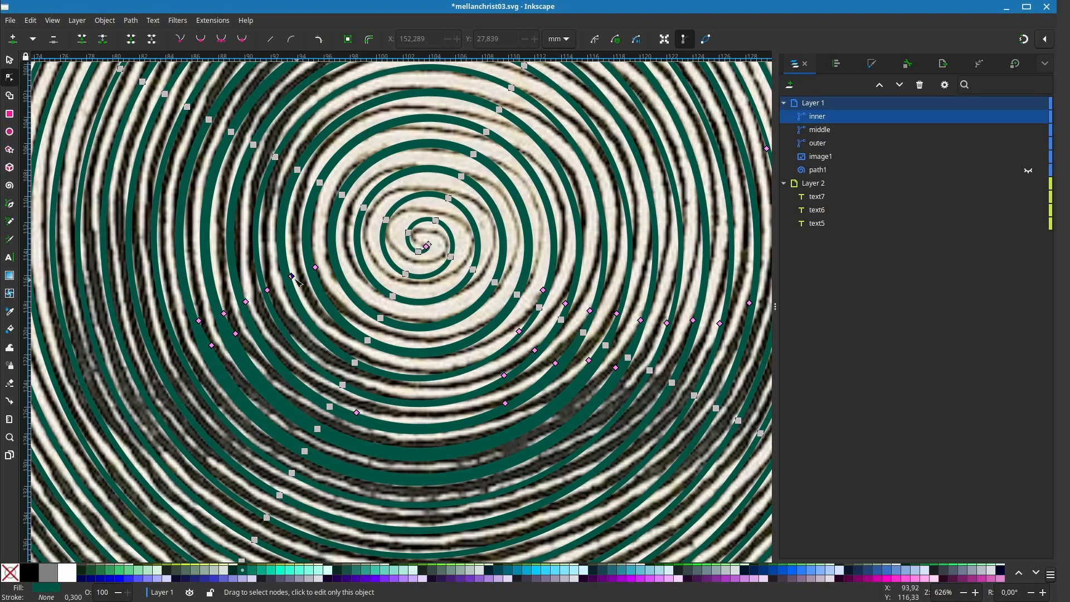
Step: Place thickness control points on the inner turns just below the centre to shape the arcs between the light area and the shadow
{"action": "left_click_drag", "start_coordinate": [377, 394], "coordinate": [378, 393]}
{"action": "left_click_drag", "start_coordinate": [391, 368], "coordinate": [391, 346]}
{"action": "left_click", "coordinate": [389, 371], "text": "ctrl"}
{"action": "scroll", "coordinate": [446, 230], "scroll_direction": "down", "scroll_amount": 2}
{"action": "scroll", "coordinate": [359, 262], "scroll_direction": "up", "scroll_amount": 2}
{"action": "scroll", "coordinate": [390, 279], "scroll_direction": "down", "scroll_amount": 3}
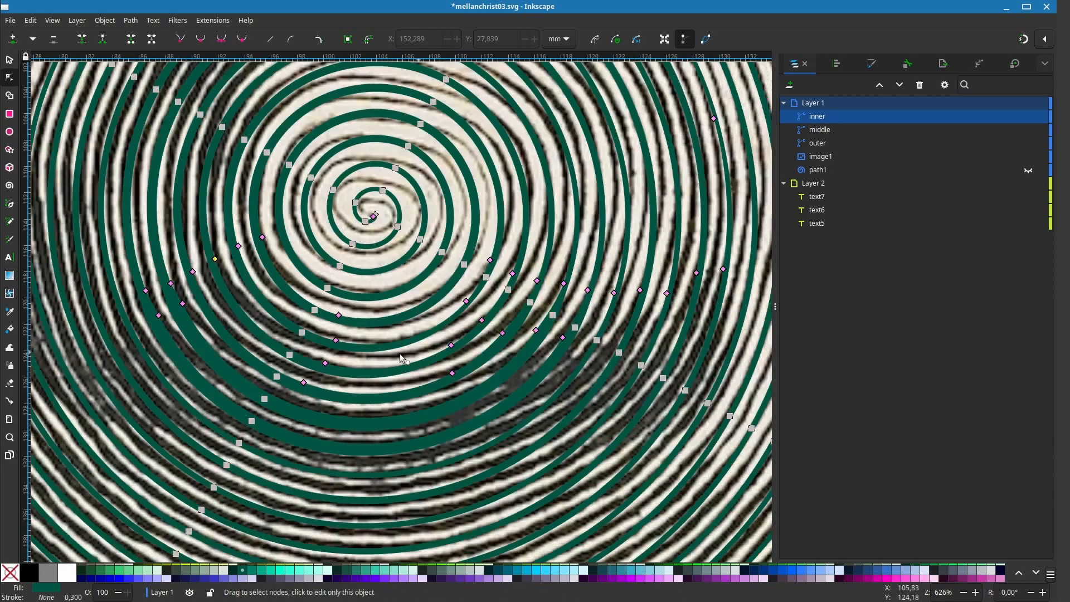
{"action": "scroll", "coordinate": [472, 398], "scroll_direction": "up", "scroll_amount": 2}
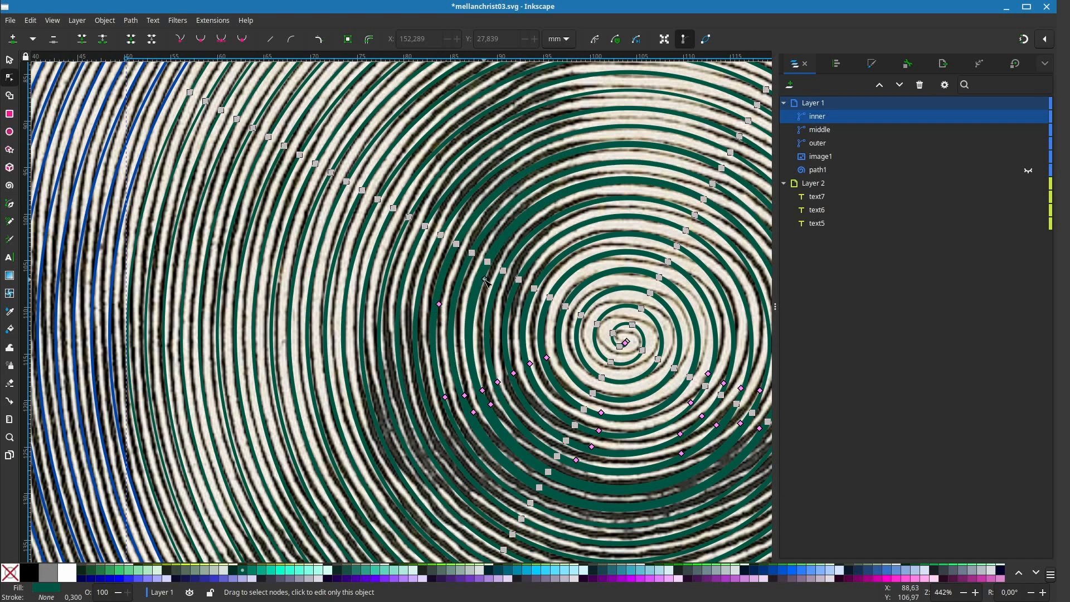
Step: Add thickness control points on the turns upper left of the centre and move the outermost one farther out along the path
{"action": "left_click", "coordinate": [462, 291], "text": "ctrl"}
{"action": "left_click_drag", "start_coordinate": [463, 290], "coordinate": [364, 346]}
{"action": "left_click", "coordinate": [422, 292], "text": "ctrl"}
{"action": "left_click", "coordinate": [403, 302], "text": "ctrl"}
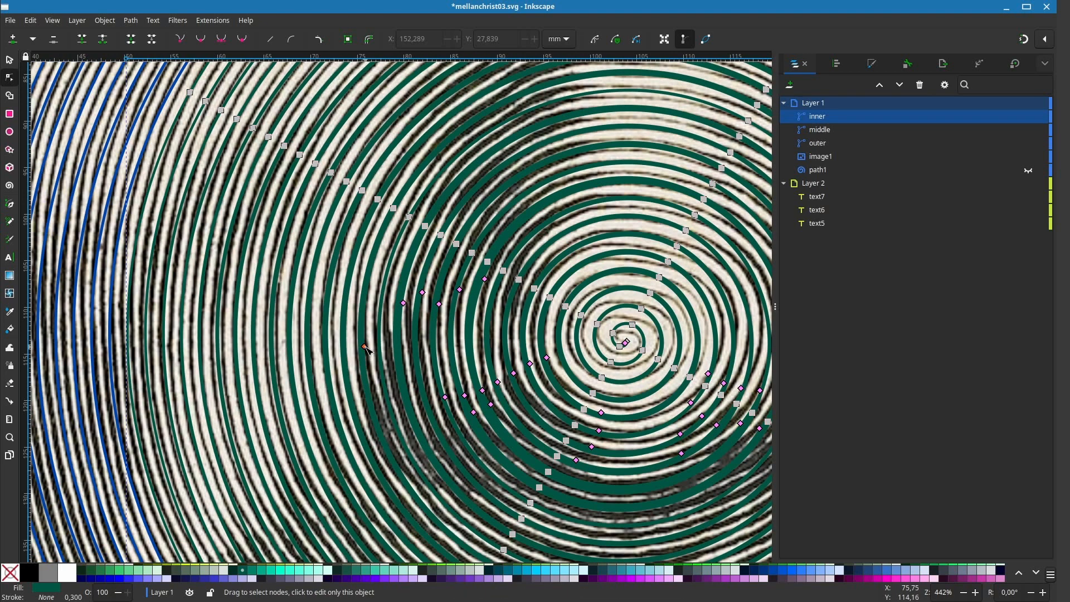
Step: Add a long row of thickness control points across the turns lower left of the centre, out to the outer part of the inner path
{"action": "scroll", "coordinate": [379, 255], "scroll_direction": "down", "scroll_amount": 8}
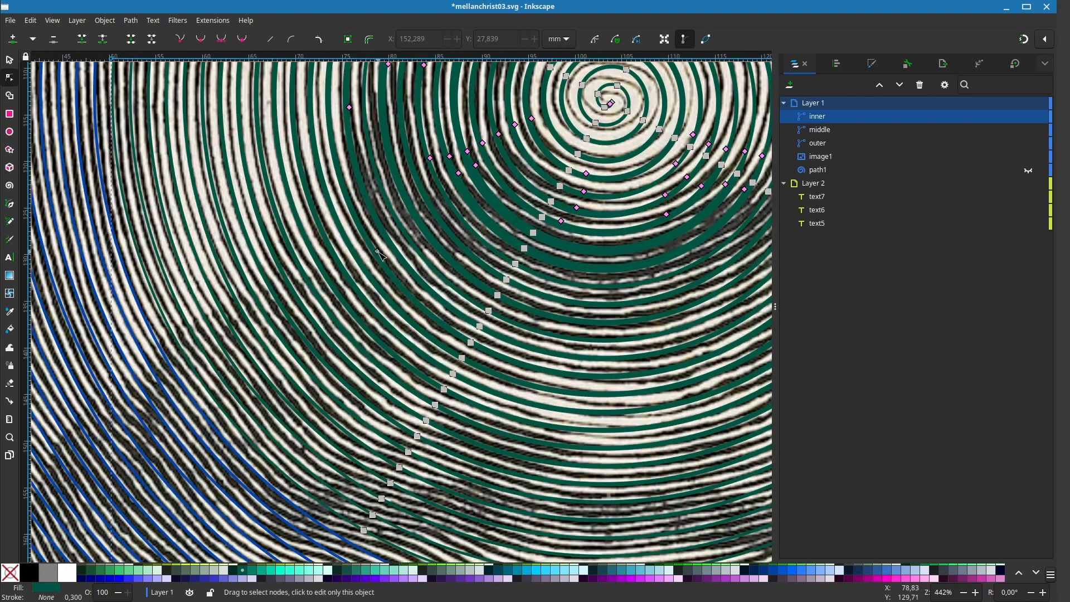
{"action": "left_click", "coordinate": [378, 252], "text": "ctrl"}
{"action": "mouse_move", "coordinate": [378, 251]}
{"action": "left_mouse_down"}
{"action": "mouse_move", "coordinate": [237, 286]}
{"action": "mouse_move", "coordinate": [169, 321]}
{"action": "left_mouse_up"}
{"action": "left_click", "coordinate": [359, 257], "text": "ctrl"}
{"action": "left_click", "coordinate": [340, 261], "text": "ctrl"}
{"action": "left_click", "coordinate": [322, 265], "text": "ctrl"}
{"action": "left_click", "coordinate": [305, 273], "text": "ctrl"}
{"action": "left_click", "coordinate": [288, 276], "text": "ctrl"}
{"action": "left_click", "coordinate": [269, 279], "text": "ctrl"}
{"action": "left_click", "coordinate": [254, 284], "text": "ctrl"}
{"action": "left_click", "coordinate": [235, 288], "text": "ctrl"}
{"action": "left_click", "coordinate": [218, 294], "text": "ctrl"}
{"action": "left_click", "coordinate": [202, 302], "text": "ctrl"}
{"action": "left_click", "coordinate": [185, 313], "text": "ctrl"}
Step: Extend the row of thickness control points right of the centre outward and place more on the turns lower right of it
{"action": "left_click_drag", "start_coordinate": [462, 374], "coordinate": [325, 329]}
{"action": "scroll", "coordinate": [325, 329], "scroll_direction": "down", "scroll_amount": 2}
{"action": "left_click_drag", "start_coordinate": [469, 320], "coordinate": [397, 345]}
{"action": "scroll", "coordinate": [456, 242], "scroll_direction": "up", "scroll_amount": 2}
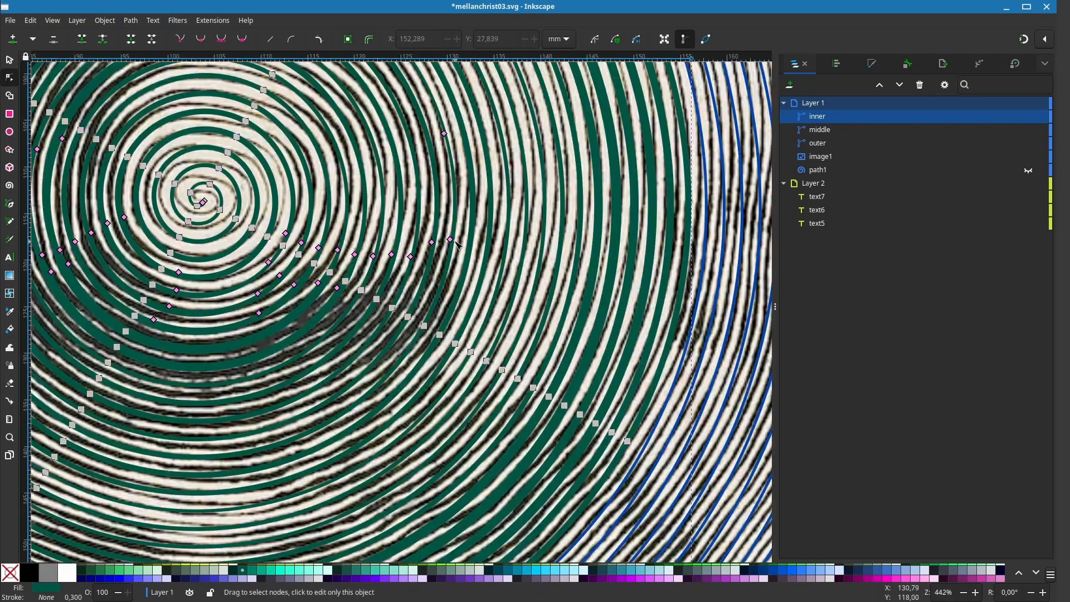
{"action": "left_click_drag", "start_coordinate": [455, 242], "coordinate": [448, 271]}
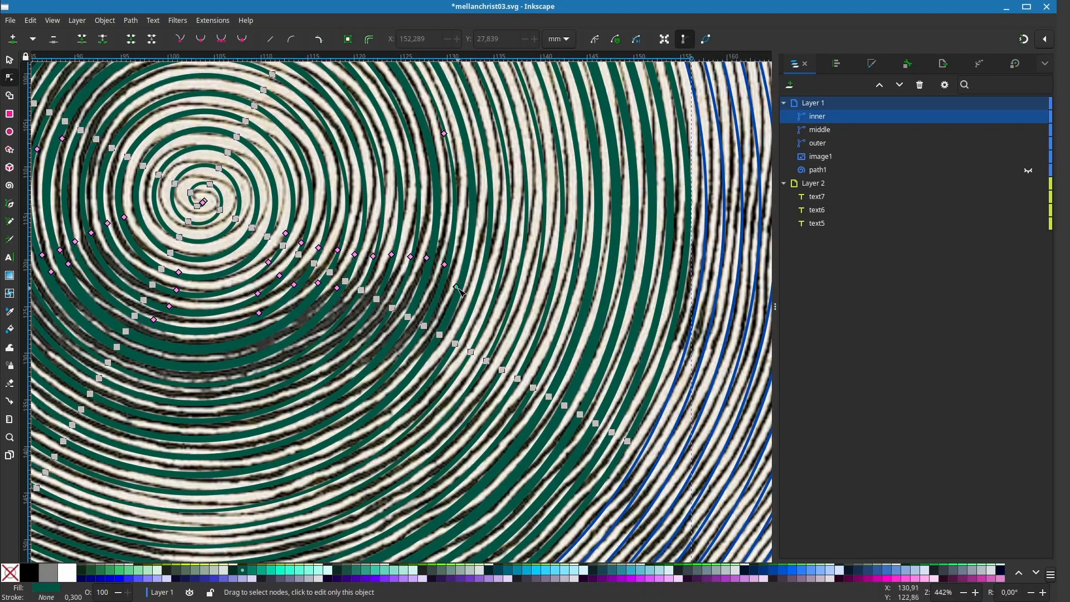
{"action": "left_click_drag", "start_coordinate": [425, 355], "coordinate": [395, 365]}
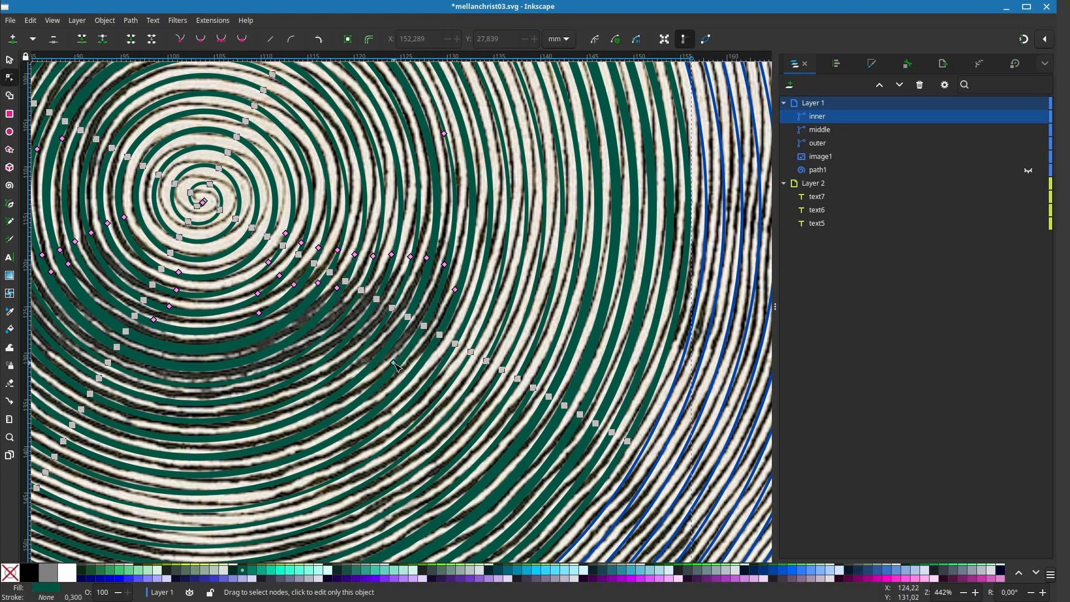
{"action": "scroll", "coordinate": [397, 367], "scroll_direction": "up", "scroll_amount": 1}
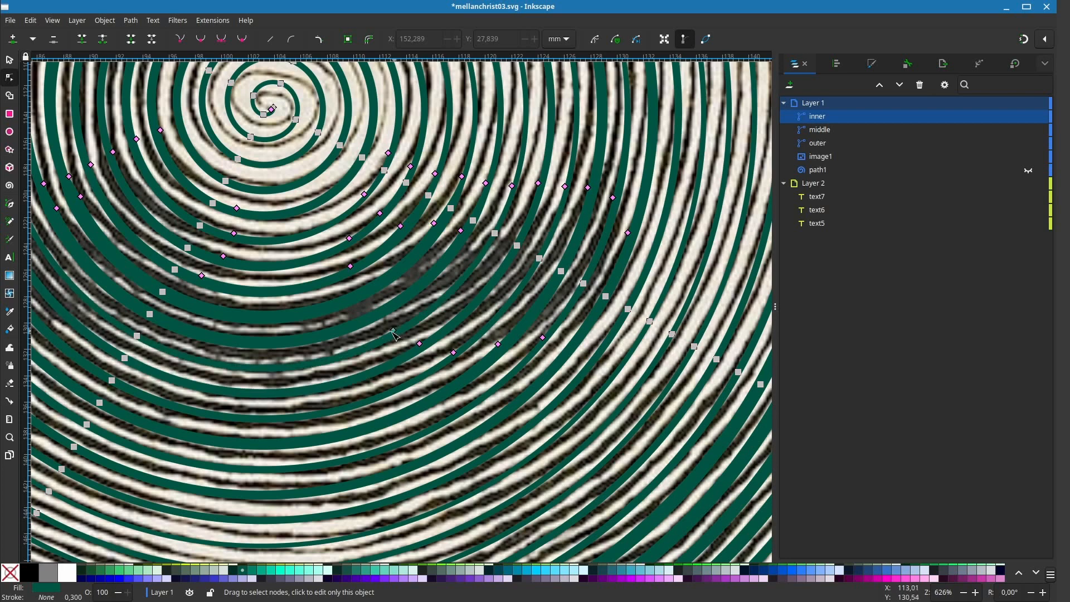
Step: Bound the dark arcs below and lower right of the centre with thickness control points and fine-tune the stroke width at their ends
{"action": "left_click_drag", "start_coordinate": [395, 334], "coordinate": [299, 366]}
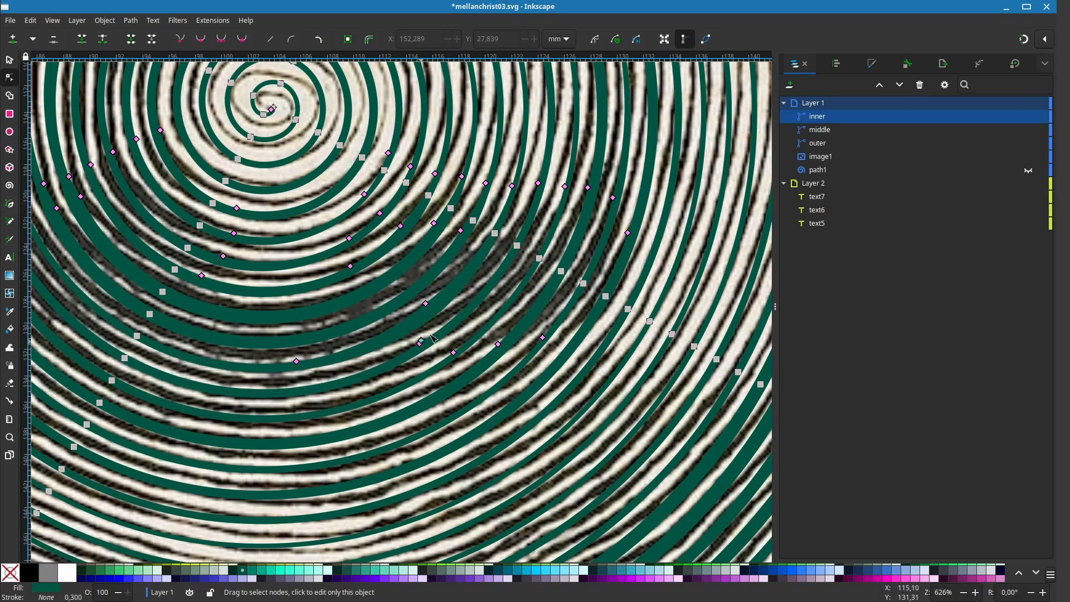
{"action": "left_click_drag", "start_coordinate": [495, 268], "coordinate": [494, 266]}
{"action": "left_click_drag", "start_coordinate": [426, 304], "coordinate": [448, 282]}
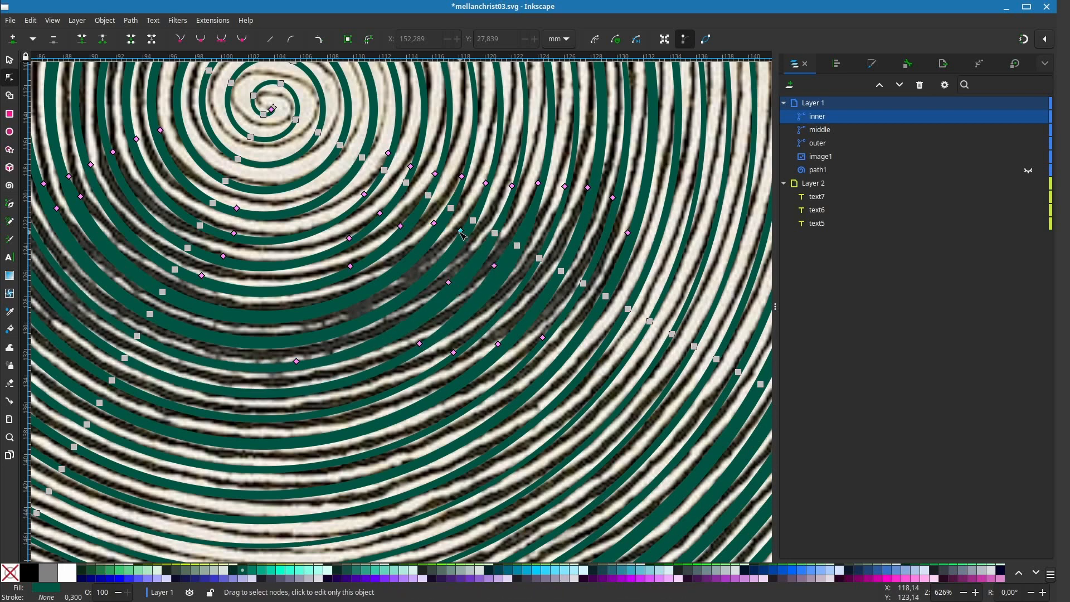
{"action": "left_click_drag", "start_coordinate": [460, 230], "coordinate": [458, 228]}
{"action": "left_click_drag", "start_coordinate": [434, 223], "coordinate": [431, 225]}
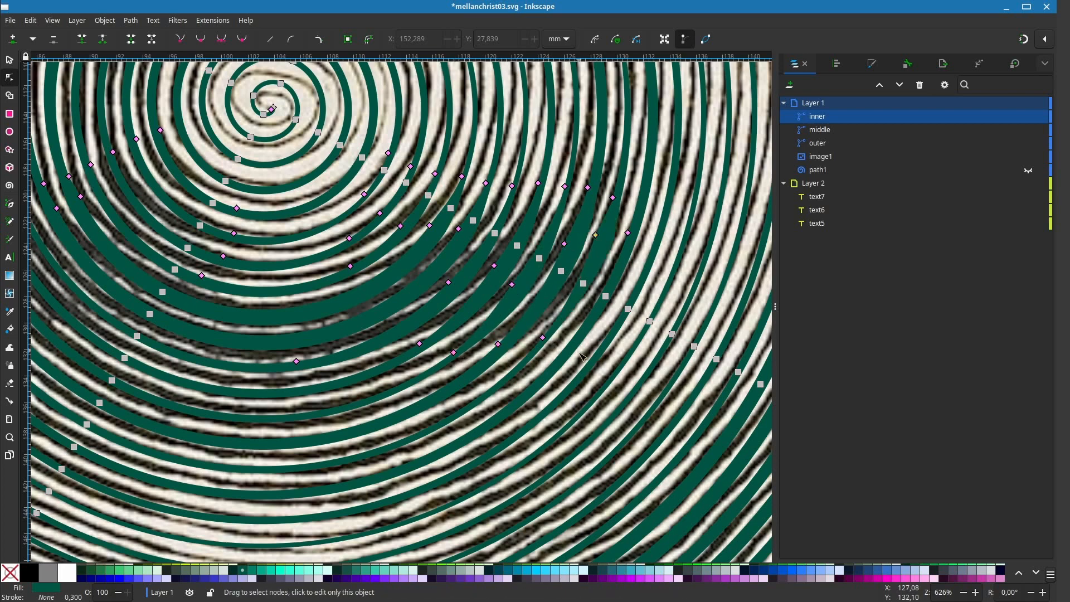
Step: Add inner and outer boundary control points on the next turns lower right of the centre, widening the stroke across the shadow
{"action": "mouse_move", "coordinate": [579, 352]}
{"action": "left_mouse_down"}
{"action": "mouse_move", "coordinate": [512, 347]}
{"action": "mouse_move", "coordinate": [506, 334]}
{"action": "mouse_move", "coordinate": [533, 279]}
{"action": "left_mouse_up"}
{"action": "left_click", "coordinate": [475, 333], "text": "ctrl"}
{"action": "left_click", "coordinate": [506, 333], "text": "ctrl"}
{"action": "left_click_drag", "start_coordinate": [427, 415], "coordinate": [484, 396]}
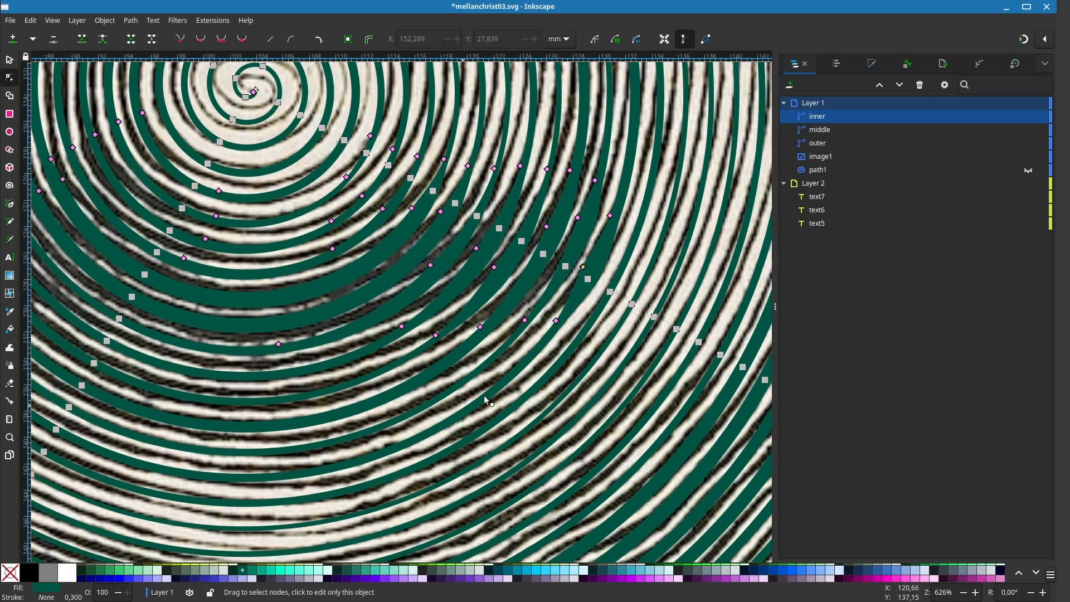
{"action": "scroll", "coordinate": [484, 396], "scroll_direction": "down", "scroll_amount": 5}
{"action": "scroll", "coordinate": [410, 410], "scroll_direction": "up", "scroll_amount": 4}
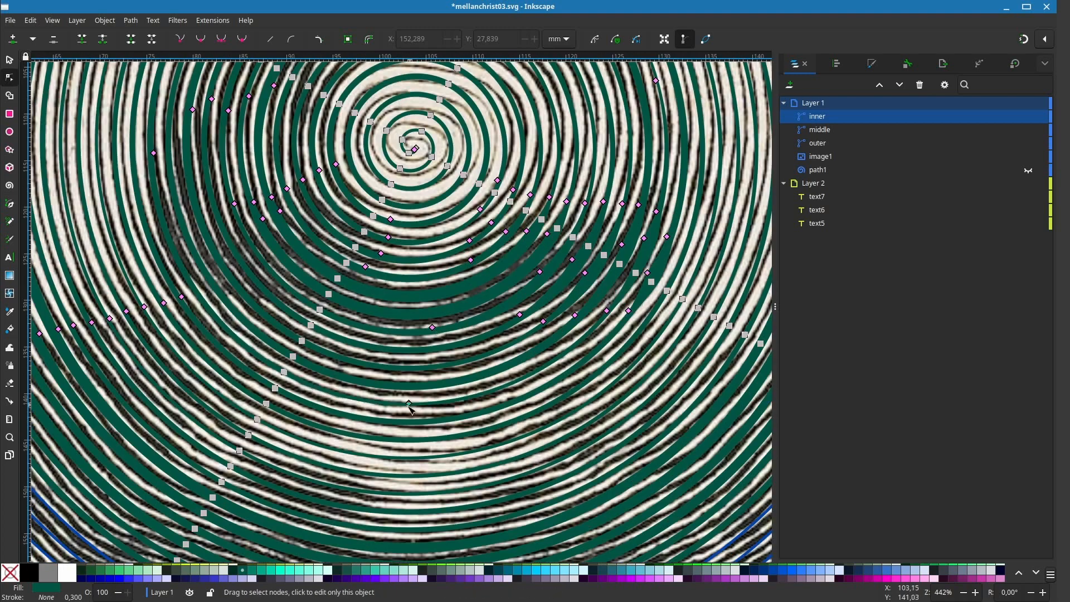
Step: Place thickness control points on the light turns well below the centre, continuing outward turn by turn
{"action": "left_click_drag", "start_coordinate": [408, 406], "coordinate": [426, 409]}
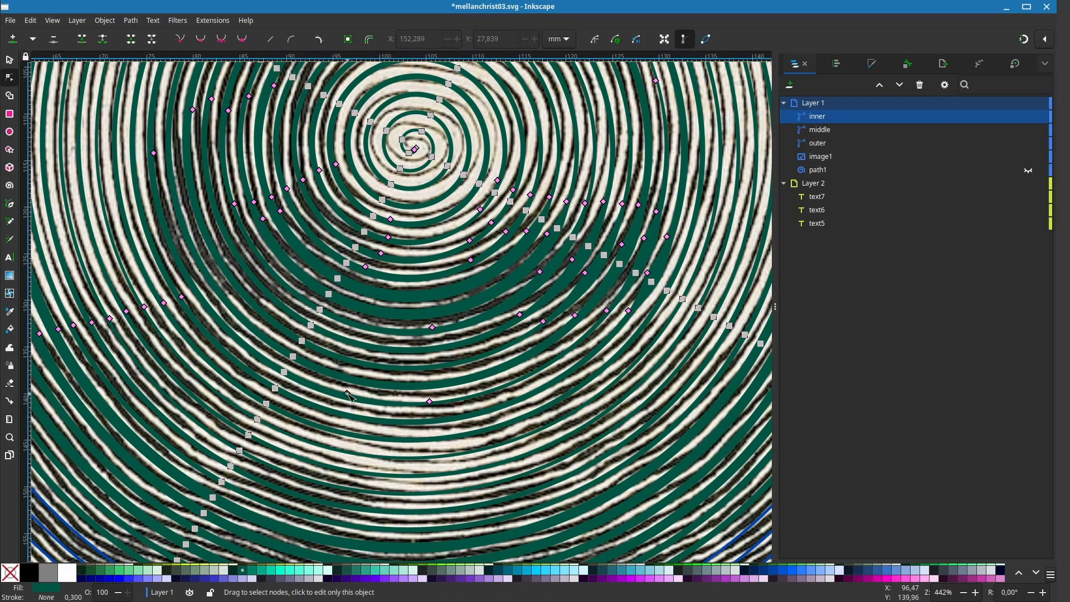
{"action": "scroll", "coordinate": [352, 390], "scroll_direction": "down", "scroll_amount": 3}
{"action": "scroll", "coordinate": [351, 390], "scroll_direction": "left", "scroll_amount": 1}
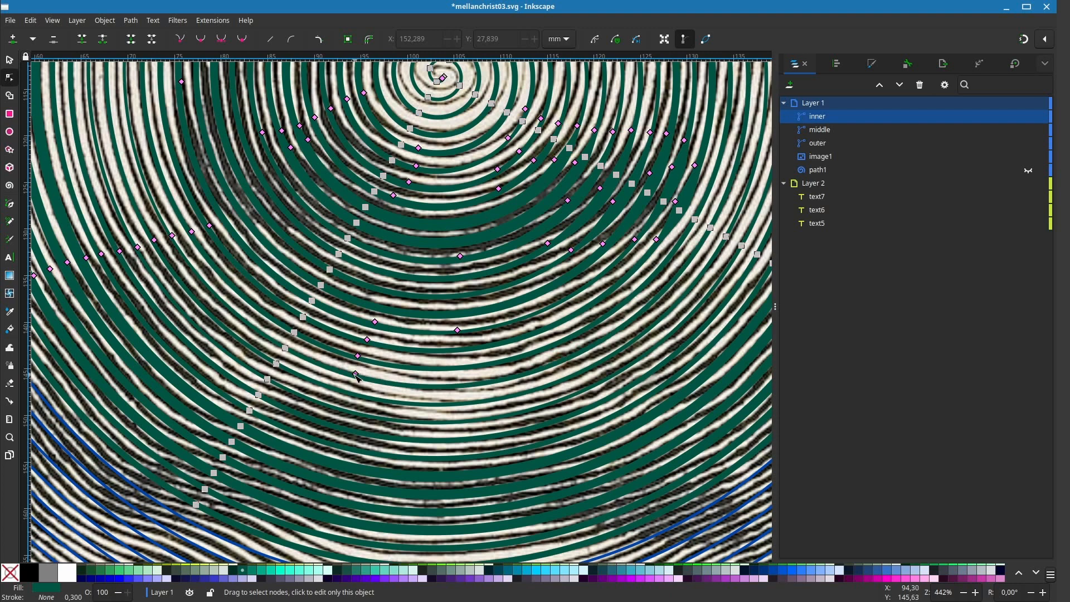
{"action": "scroll", "coordinate": [368, 382], "scroll_direction": "down", "scroll_amount": 2}
{"action": "scroll", "coordinate": [368, 382], "scroll_direction": "right", "scroll_amount": 1}
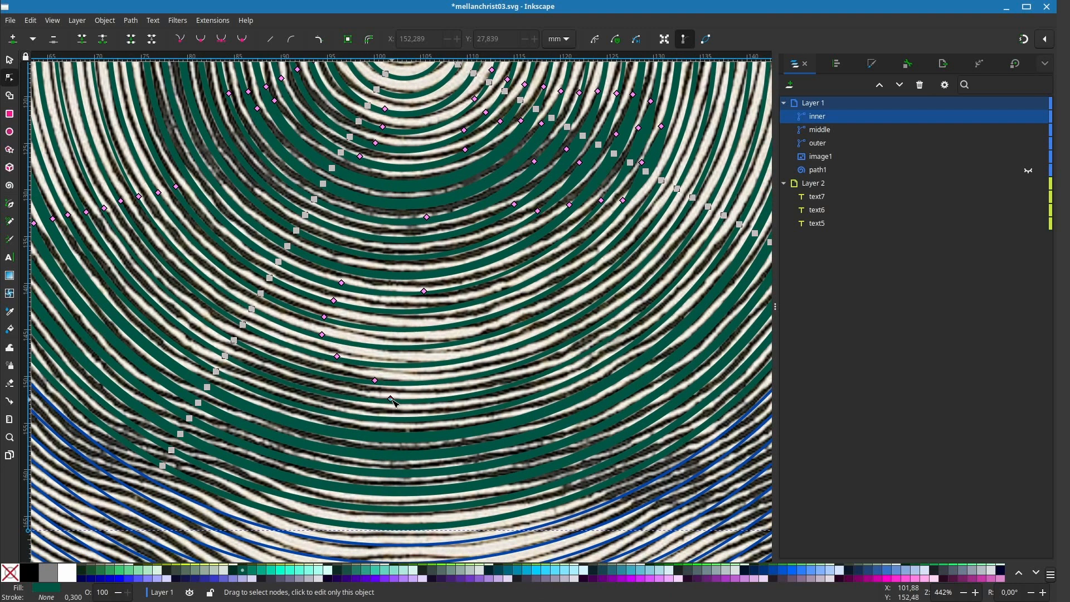
Step: Outline the bright patch far below the centre with thickness control points along its lower and right-hand edges
{"action": "mouse_move", "coordinate": [391, 399]}
{"action": "left_mouse_down"}
{"action": "mouse_move", "coordinate": [426, 301]}
{"action": "mouse_move", "coordinate": [471, 318]}
{"action": "left_mouse_up"}
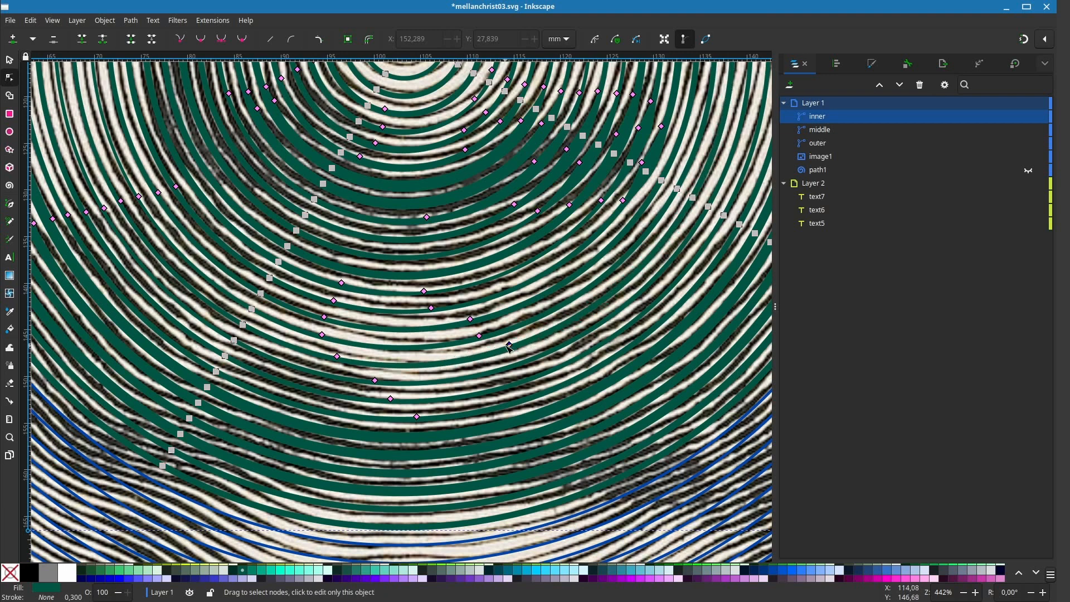
{"action": "left_click_drag", "start_coordinate": [498, 386], "coordinate": [537, 328]}
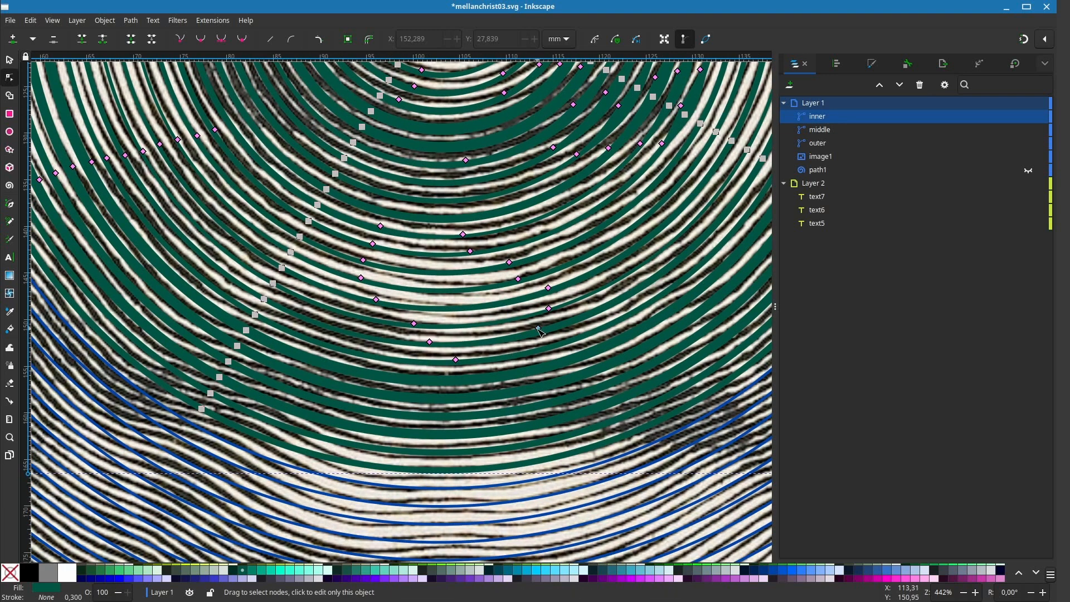
{"action": "left_click_drag", "start_coordinate": [548, 288], "coordinate": [422, 309]}
{"action": "left_click", "coordinate": [336, 255], "text": "ctrl"}
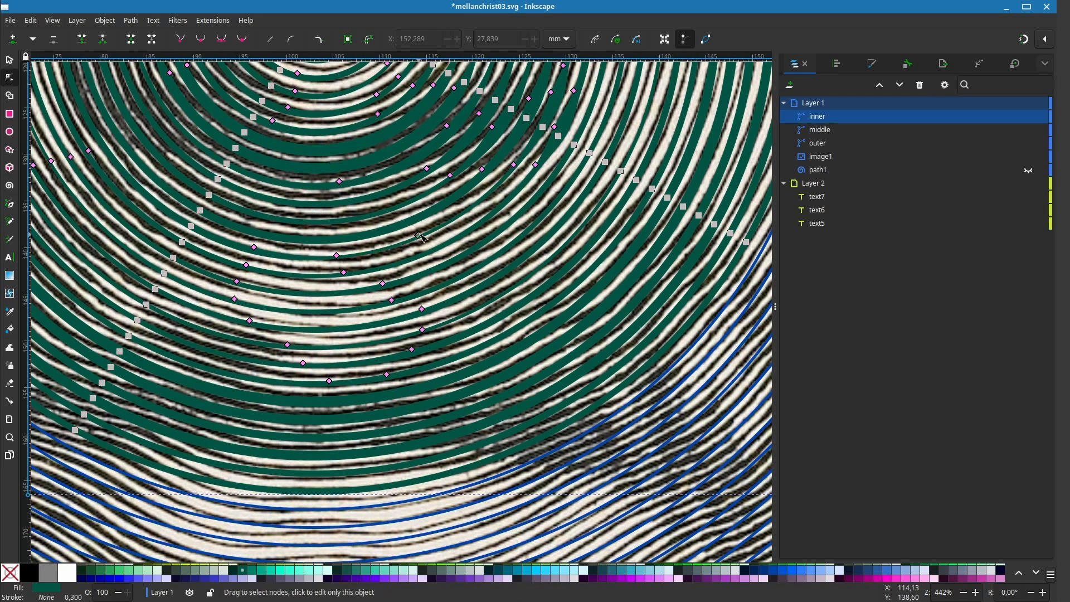
Step: Add thickness control points from the bright patch below the centre toward the turns lower right of it
{"action": "mouse_move", "coordinate": [336, 256]}
{"action": "left_mouse_down"}
{"action": "mouse_move", "coordinate": [421, 231]}
{"action": "mouse_move", "coordinate": [444, 239]}
{"action": "left_mouse_up"}
{"action": "left_click", "coordinate": [344, 272], "text": "ctrl"}
{"action": "left_click", "coordinate": [382, 283], "text": "ctrl"}
{"action": "left_click_drag", "start_coordinate": [383, 284], "coordinate": [482, 240]}
{"action": "left_click_drag", "start_coordinate": [602, 214], "coordinate": [449, 291]}
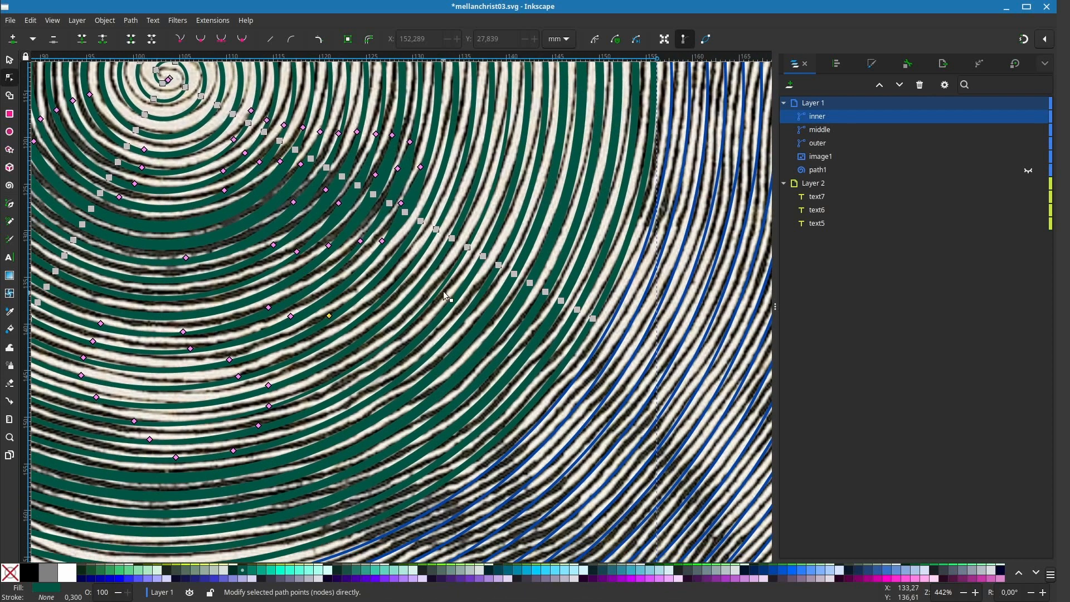
Step: Continue the row of thickness control points lower right of the centre outward across the turns to the inner path's outer part
{"action": "mouse_move", "coordinate": [401, 204]}
{"action": "left_mouse_down"}
{"action": "mouse_move", "coordinate": [407, 238]}
{"action": "mouse_move", "coordinate": [458, 255]}
{"action": "left_mouse_up"}
{"action": "left_click", "coordinate": [424, 244], "text": "ctrl"}
{"action": "left_click", "coordinate": [440, 250], "text": "ctrl"}
{"action": "left_click", "coordinate": [330, 317], "text": "ctrl"}
{"action": "left_click_drag", "start_coordinate": [330, 317], "coordinate": [384, 361]}
{"action": "left_click", "coordinate": [343, 325], "text": "ctrl"}
{"action": "mouse_move", "coordinate": [458, 255]}
{"action": "left_mouse_down"}
{"action": "mouse_move", "coordinate": [410, 252]}
{"action": "mouse_move", "coordinate": [484, 268]}
{"action": "mouse_move", "coordinate": [532, 293]}
{"action": "left_mouse_up"}
{"action": "left_click", "coordinate": [410, 252], "text": "ctrl"}
{"action": "left_click", "coordinate": [466, 263], "text": "ctrl"}
{"action": "left_click", "coordinate": [484, 268], "text": "ctrl"}
{"action": "left_click", "coordinate": [502, 276], "text": "ctrl"}
{"action": "left_click", "coordinate": [515, 284], "text": "ctrl"}
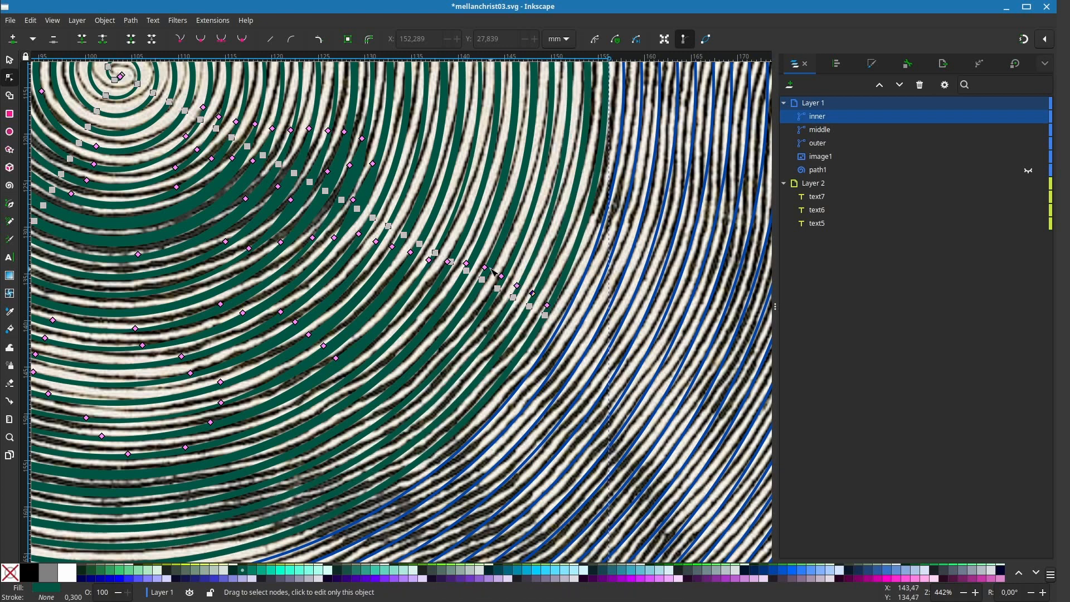
Step: Add a second diagonal row of thickness control points lower right of the centre, running down to the inner path's outermost turns
{"action": "left_click_drag", "start_coordinate": [460, 347], "coordinate": [520, 280]}
{"action": "left_click_drag", "start_coordinate": [396, 291], "coordinate": [496, 375]}
{"action": "left_click", "coordinate": [397, 292], "text": "ctrl"}
{"action": "left_click", "coordinate": [426, 317], "text": "ctrl"}
{"action": "left_click", "coordinate": [467, 353], "text": "ctrl"}
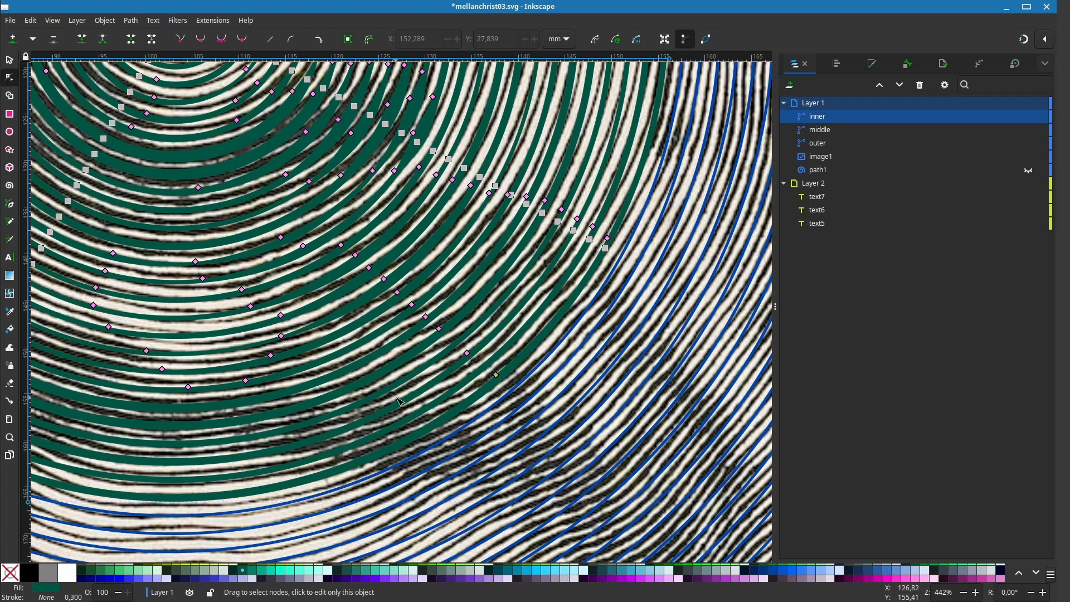
Step: Add thickness control points on the inner path's outermost turns lower right of and below the bright patch
{"action": "left_click_drag", "start_coordinate": [321, 362], "coordinate": [499, 314]}
{"action": "left_click", "coordinate": [424, 334], "text": "ctrl"}
{"action": "left_click_drag", "start_coordinate": [424, 334], "coordinate": [422, 396]}
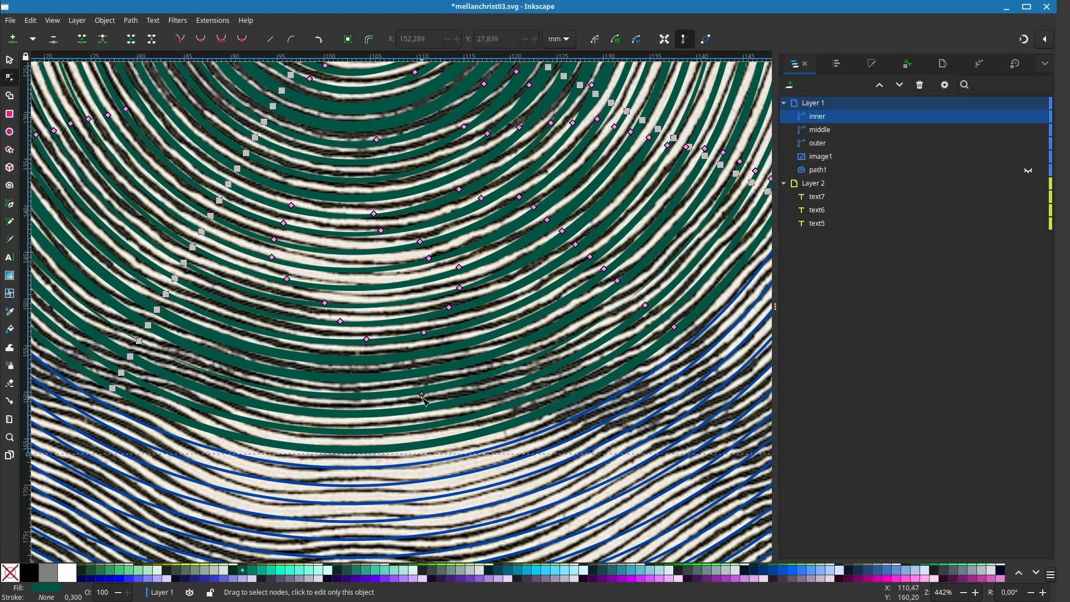
{"action": "left_click_drag", "start_coordinate": [326, 403], "coordinate": [486, 408]}
{"action": "mouse_move", "coordinate": [585, 409]}
{"action": "left_mouse_down"}
{"action": "mouse_move", "coordinate": [355, 400]}
{"action": "mouse_move", "coordinate": [391, 390]}
{"action": "left_mouse_up"}
{"action": "mouse_move", "coordinate": [392, 389]}
{"action": "left_mouse_down"}
{"action": "mouse_move", "coordinate": [443, 281]}
{"action": "mouse_move", "coordinate": [481, 289]}
{"action": "left_mouse_up"}
{"action": "left_click", "coordinate": [454, 275], "text": "ctrl"}
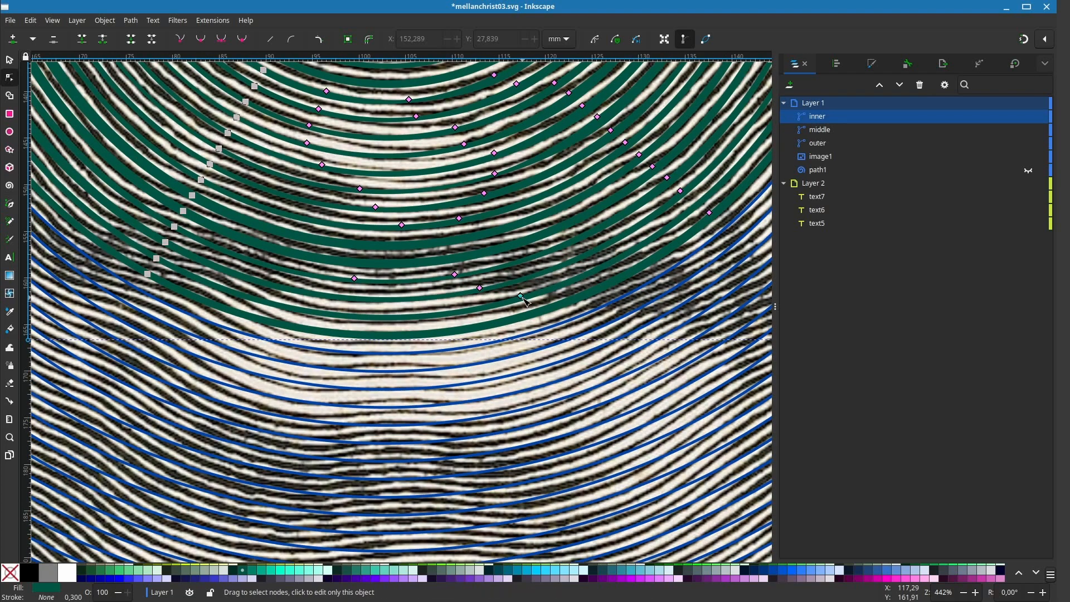
Step: Continue the thickness control points along the inner path's bottom turns toward the lower left, thinning the outer strokes there
{"action": "scroll", "coordinate": [567, 310], "scroll_direction": "up", "scroll_amount": 3}
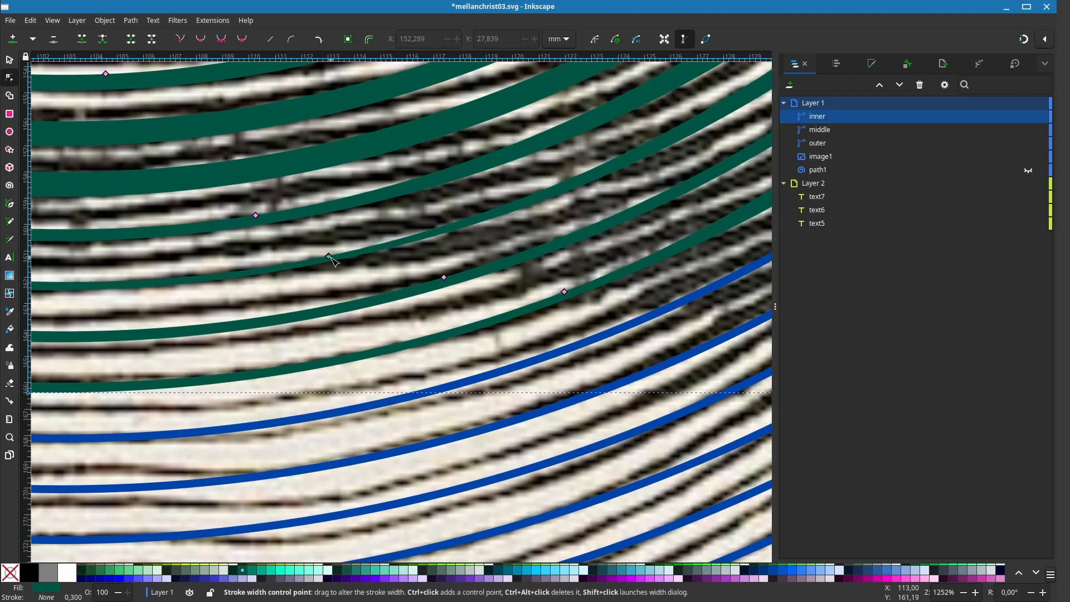
{"action": "scroll", "coordinate": [337, 279], "scroll_direction": "down", "scroll_amount": 2}
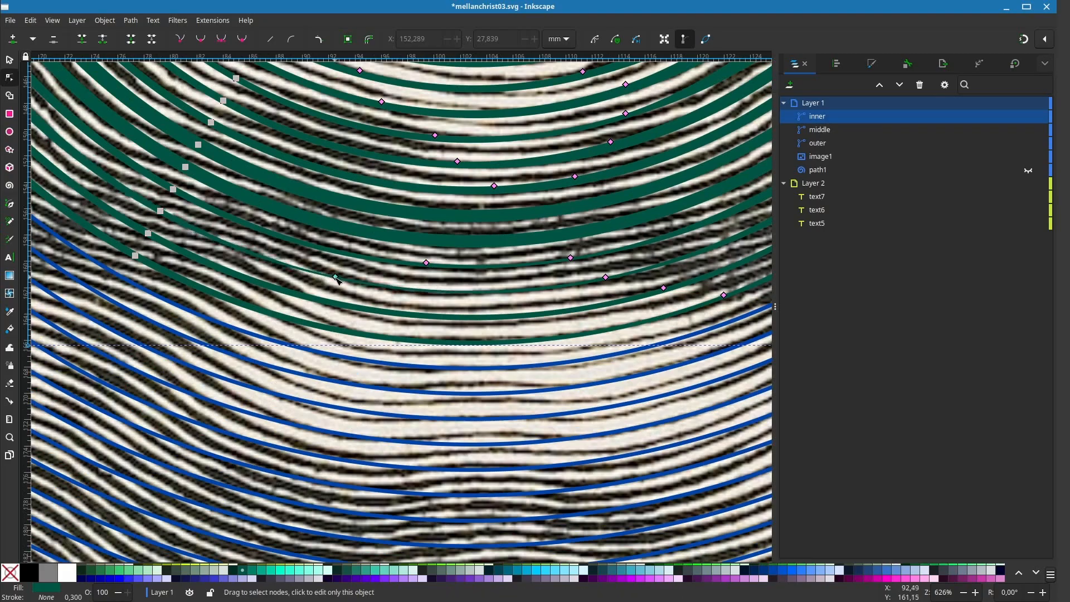
{"action": "left_click_drag", "start_coordinate": [336, 278], "coordinate": [247, 304]}
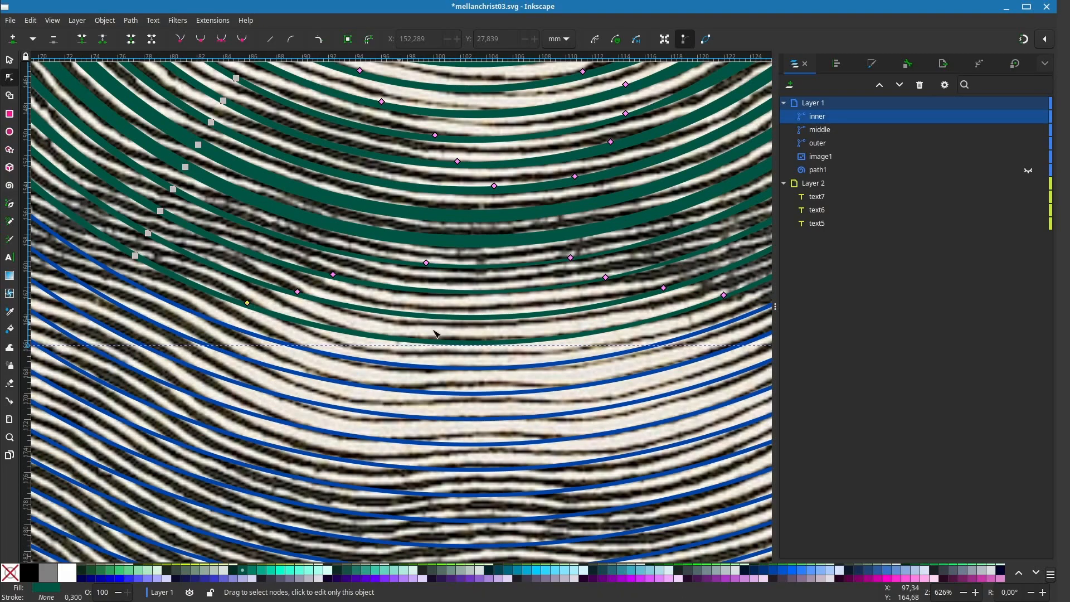
Step: Compare the whole inner path with the engraving by hiding the path and showing it again
{"action": "scroll", "coordinate": [437, 334], "scroll_direction": "down", "scroll_amount": 2}
{"action": "left_click_drag", "start_coordinate": [538, 407], "coordinate": [623, 429]}
{"action": "left_click_drag", "start_coordinate": [368, 239], "coordinate": [354, 355]}
{"action": "scroll", "coordinate": [353, 355], "scroll_direction": "down", "scroll_amount": 1}
{"action": "left_click", "coordinate": [1028, 117]}
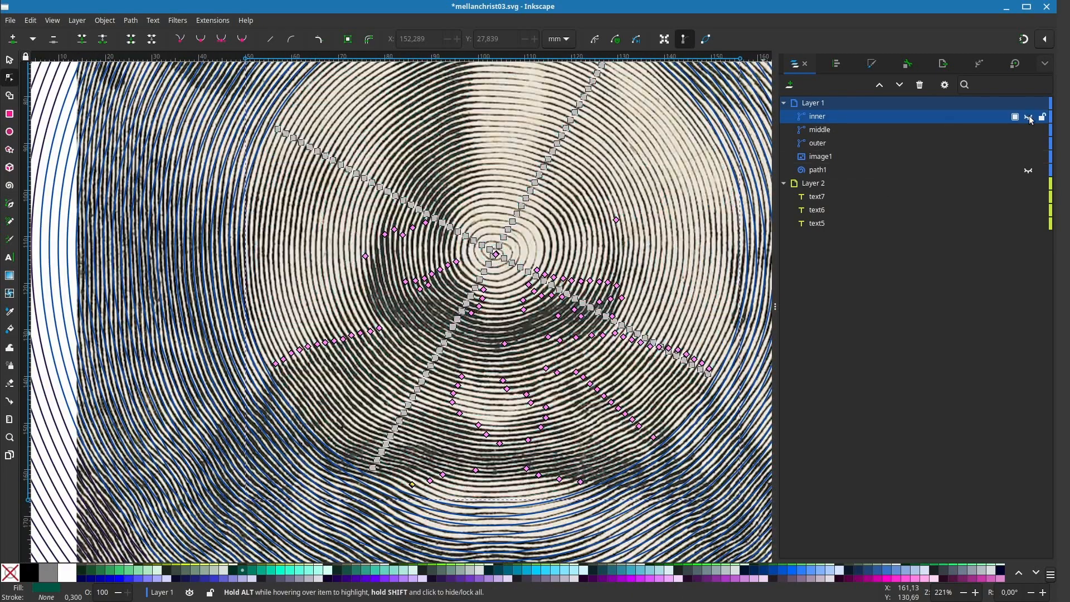
{"action": "left_click", "coordinate": [1028, 116]}
Step: Thin the stroke at the existing row of thickness control points lower left of the centre, across the outer turns
{"action": "scroll", "coordinate": [376, 287], "scroll_direction": "up", "scroll_amount": 1}
{"action": "mouse_move", "coordinate": [307, 303]}
{"action": "left_mouse_down"}
{"action": "mouse_move", "coordinate": [376, 288]}
{"action": "mouse_move", "coordinate": [388, 341]}
{"action": "left_mouse_up"}
{"action": "scroll", "coordinate": [376, 287], "scroll_direction": "up", "scroll_amount": 1}
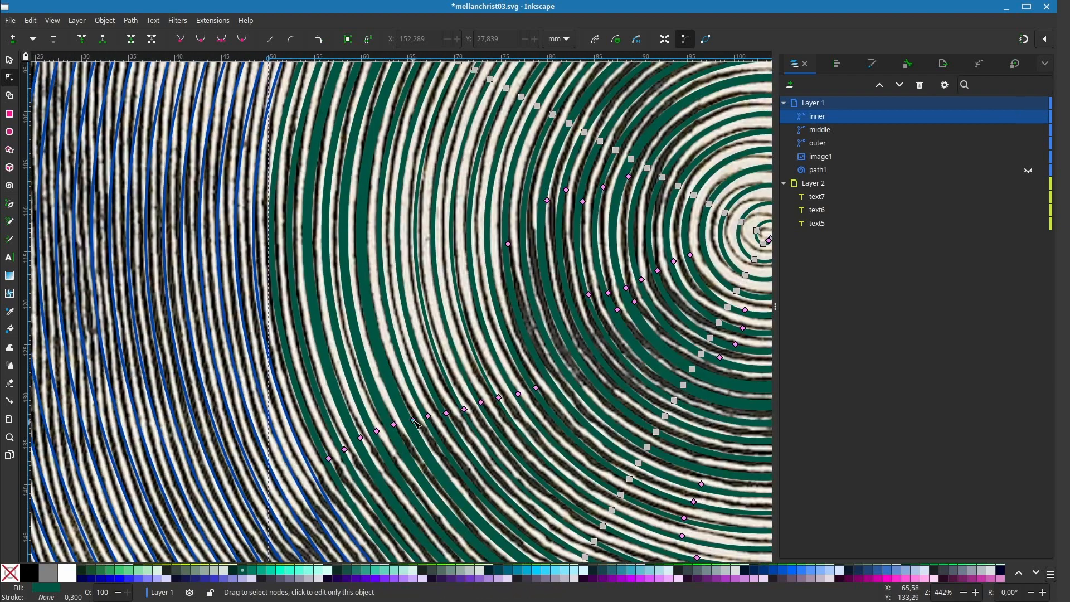
{"action": "mouse_move", "coordinate": [409, 419]}
{"action": "left_mouse_down"}
{"action": "mouse_move", "coordinate": [388, 425]}
{"action": "mouse_move", "coordinate": [418, 351]}
{"action": "left_mouse_up"}
{"action": "left_click_drag", "start_coordinate": [400, 372], "coordinate": [398, 373]}
{"action": "scroll", "coordinate": [400, 377], "scroll_direction": "up", "scroll_amount": 1}
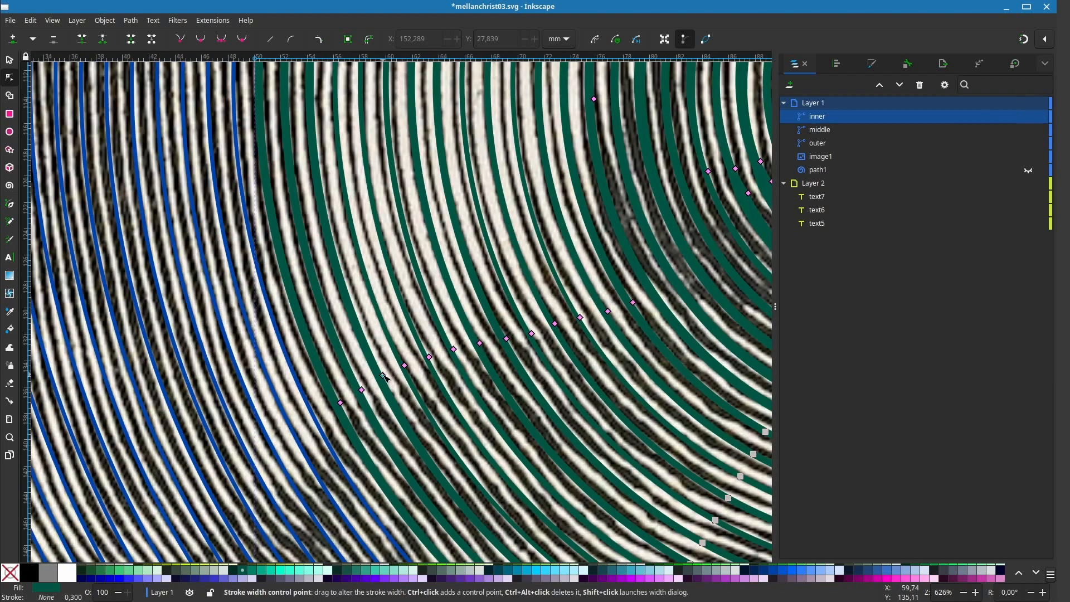
{"action": "scroll", "coordinate": [363, 392], "scroll_direction": "up", "scroll_amount": 2}
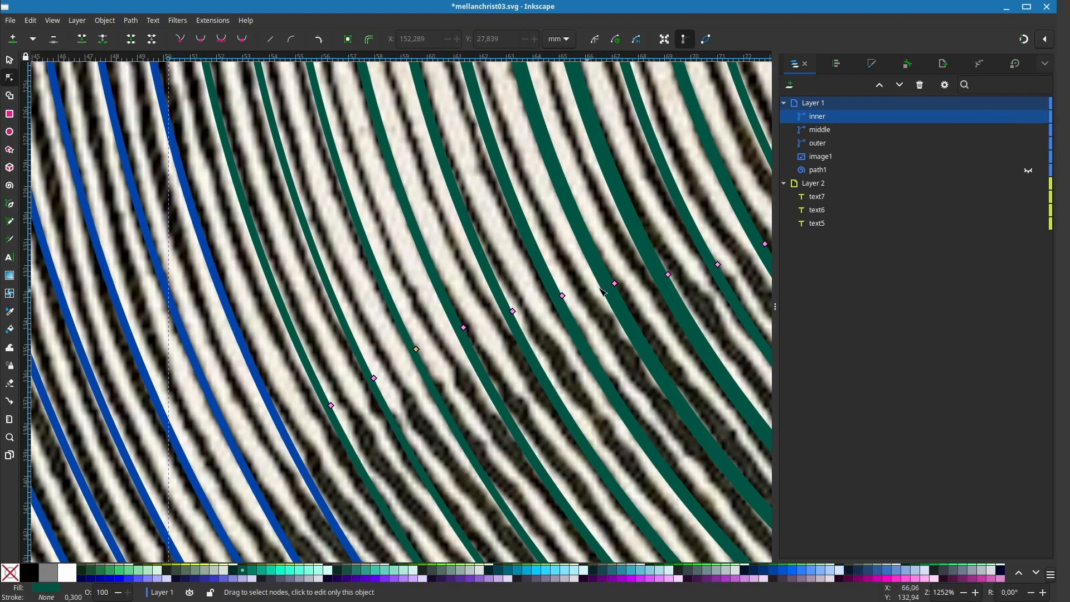
{"action": "scroll", "coordinate": [374, 381], "scroll_direction": "down", "scroll_amount": 6}
{"action": "scroll", "coordinate": [374, 381], "scroll_direction": "up", "scroll_amount": 2}
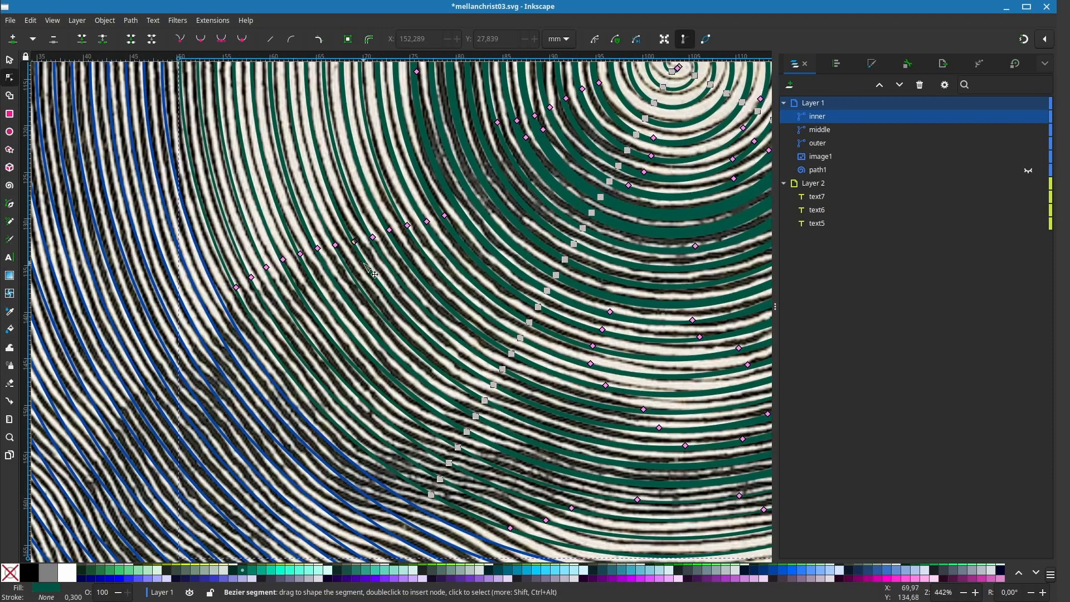
Step: Start a new row of thickness control points in the dark area lower left of the centre, below the existing row
{"action": "scroll", "coordinate": [374, 381], "scroll_direction": "up", "scroll_amount": 1}
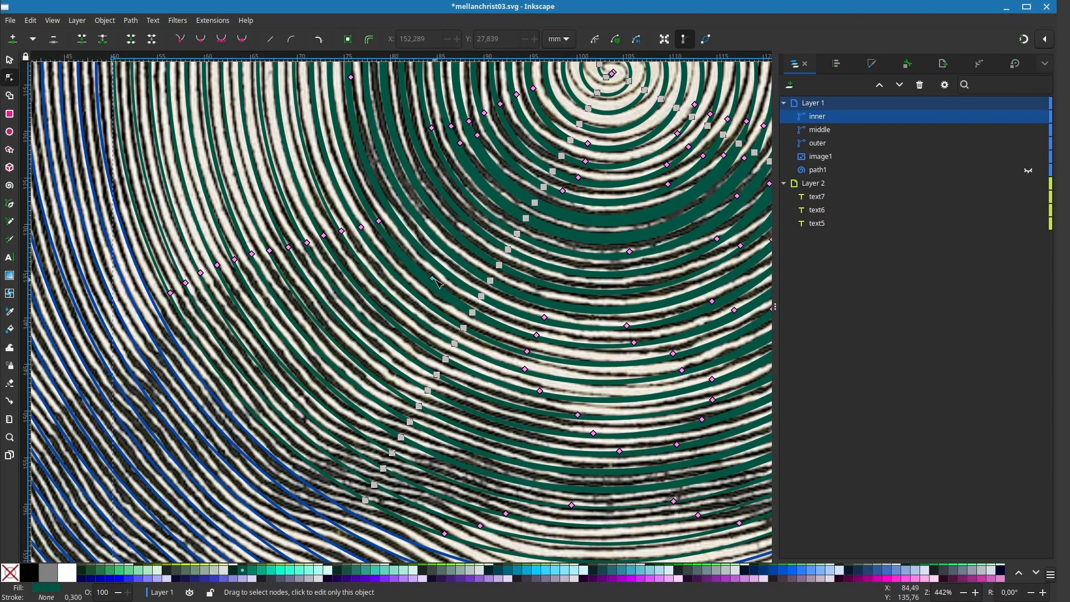
{"action": "left_click_drag", "start_coordinate": [415, 285], "coordinate": [428, 296]}
{"action": "left_click", "coordinate": [341, 231], "text": "ctrl"}
{"action": "mouse_move", "coordinate": [341, 231]}
{"action": "left_mouse_down"}
{"action": "mouse_move", "coordinate": [417, 311]}
{"action": "mouse_move", "coordinate": [389, 310]}
{"action": "mouse_move", "coordinate": [403, 322]}
{"action": "left_mouse_up"}
{"action": "left_click", "coordinate": [323, 236], "text": "ctrl"}
{"action": "left_click", "coordinate": [306, 243], "text": "ctrl"}
{"action": "mouse_move", "coordinate": [306, 244]}
{"action": "left_mouse_down"}
{"action": "mouse_move", "coordinate": [374, 323]}
{"action": "mouse_move", "coordinate": [367, 340]}
{"action": "left_mouse_up"}
{"action": "left_click_drag", "start_coordinate": [367, 340], "coordinate": [379, 276]}
Step: Extend the new lower-left row of thickness control points outward across the dark turns to the inner path's outer part
{"action": "left_click", "coordinate": [300, 183], "text": "ctrl"}
{"action": "left_click_drag", "start_coordinate": [301, 183], "coordinate": [357, 283]}
{"action": "left_click_drag", "start_coordinate": [357, 282], "coordinate": [345, 258]}
{"action": "left_click", "coordinate": [269, 162], "text": "ctrl"}
{"action": "left_click_drag", "start_coordinate": [269, 162], "coordinate": [322, 259]}
{"action": "left_click", "coordinate": [234, 170], "text": "ctrl"}
{"action": "mouse_move", "coordinate": [234, 171]}
{"action": "left_mouse_down"}
{"action": "mouse_move", "coordinate": [302, 264]}
{"action": "mouse_move", "coordinate": [225, 250]}
{"action": "left_mouse_up"}
{"action": "left_click", "coordinate": [140, 162], "text": "ctrl"}
{"action": "mouse_move", "coordinate": [140, 162]}
{"action": "left_mouse_down"}
{"action": "mouse_move", "coordinate": [188, 247]}
{"action": "mouse_move", "coordinate": [231, 284]}
{"action": "mouse_move", "coordinate": [196, 295]}
{"action": "mouse_move", "coordinate": [409, 544]}
{"action": "left_mouse_up"}
{"action": "scroll", "coordinate": [178, 302], "scroll_direction": "down", "scroll_amount": 1}
{"action": "scroll", "coordinate": [375, 353], "scroll_direction": "up", "scroll_amount": 1}
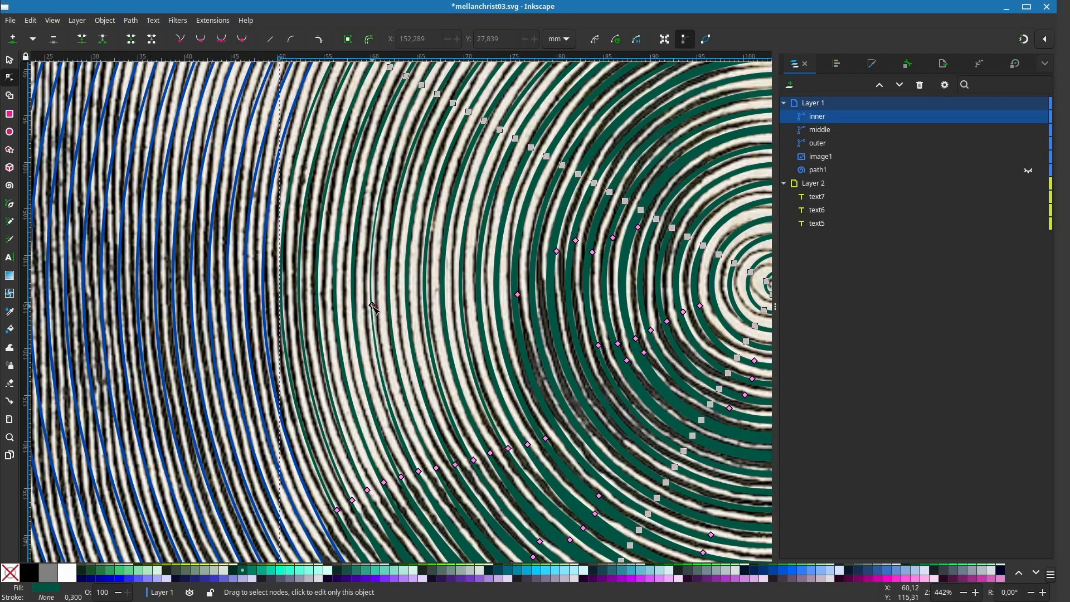
Step: Add thickness control points on the bright turns left of the centre, rising diagonally toward the upper-left node row
{"action": "mouse_move", "coordinate": [373, 306]}
{"action": "left_mouse_down"}
{"action": "mouse_move", "coordinate": [413, 442]}
{"action": "mouse_move", "coordinate": [412, 390]}
{"action": "mouse_move", "coordinate": [443, 303]}
{"action": "mouse_move", "coordinate": [421, 352]}
{"action": "left_mouse_up"}
{"action": "scroll", "coordinate": [411, 390], "scroll_direction": "down", "scroll_amount": 2}
{"action": "scroll", "coordinate": [411, 390], "scroll_direction": "up", "scroll_amount": 2}
{"action": "mouse_move", "coordinate": [445, 299]}
{"action": "left_mouse_down"}
{"action": "mouse_move", "coordinate": [418, 314]}
{"action": "mouse_move", "coordinate": [461, 286]}
{"action": "mouse_move", "coordinate": [507, 324]}
{"action": "left_mouse_up"}
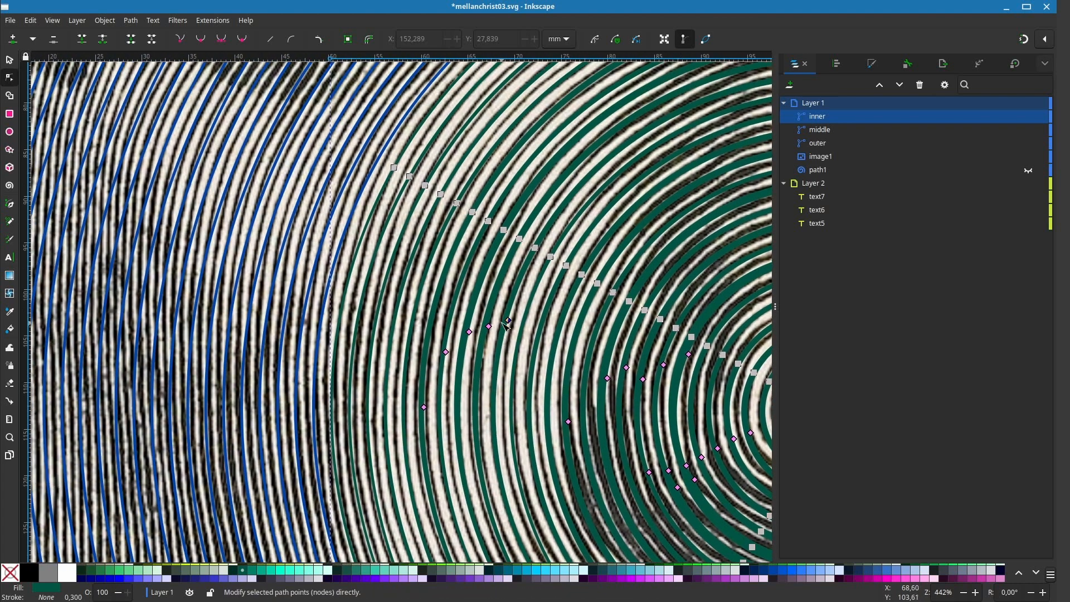
{"action": "scroll", "coordinate": [510, 326], "scroll_direction": "up", "scroll_amount": 2, "text": "ctrl"}
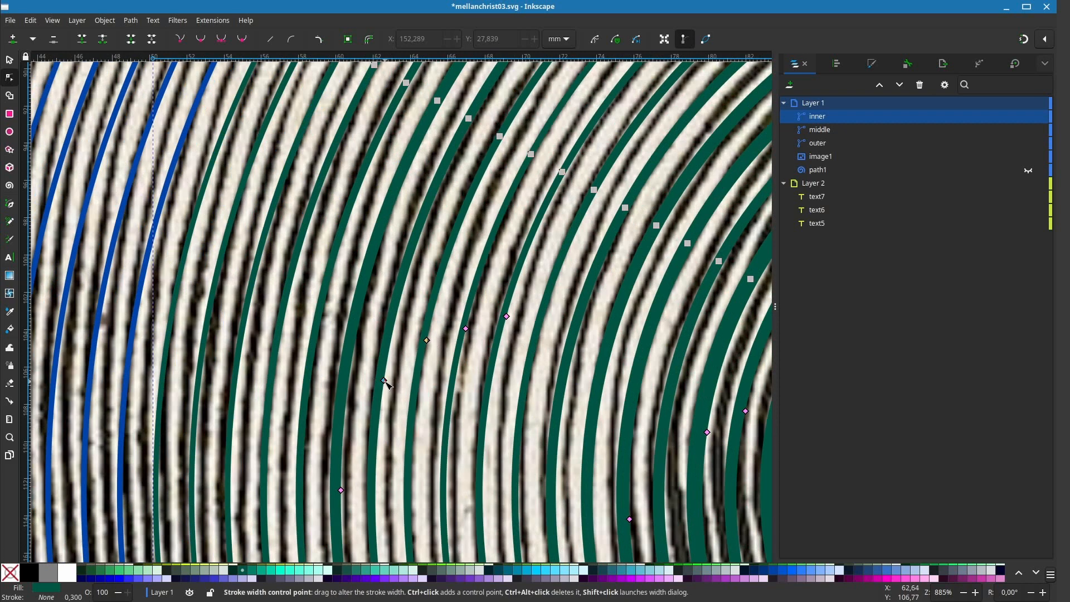
Step: Add thickness control points beside the upper-left node row, continuing outward to the inner path's outermost turns
{"action": "scroll", "coordinate": [362, 368], "scroll_direction": "down", "scroll_amount": 2}
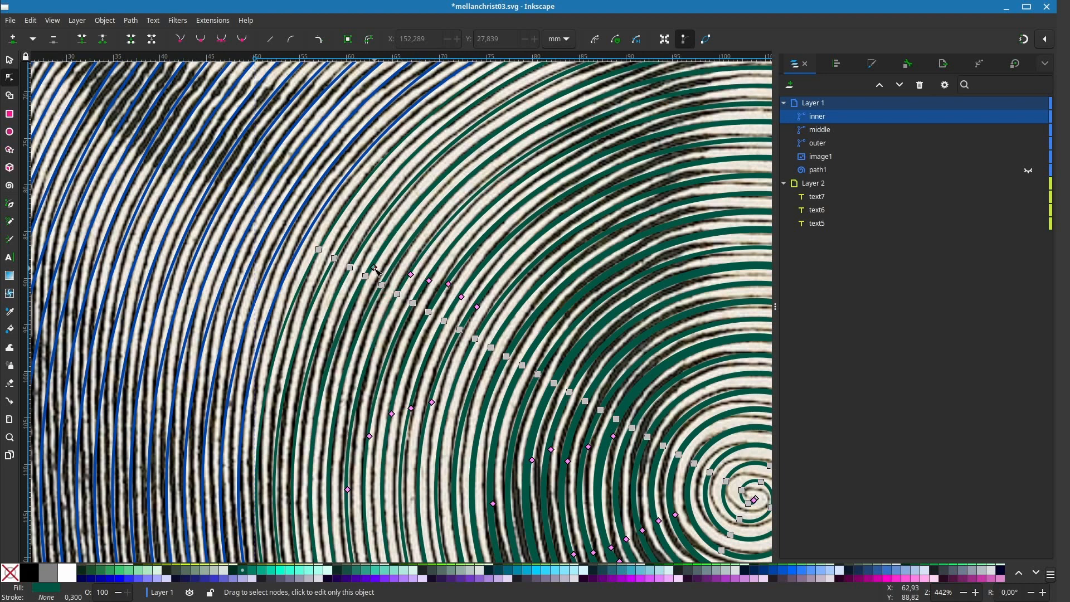
{"action": "left_click", "coordinate": [374, 268], "text": "ctrl"}
{"action": "mouse_move", "coordinate": [375, 268]}
{"action": "left_mouse_down"}
{"action": "mouse_move", "coordinate": [393, 270]}
{"action": "mouse_move", "coordinate": [310, 318]}
{"action": "left_mouse_up"}
{"action": "left_click", "coordinate": [374, 267], "text": "ctrl"}
{"action": "left_click", "coordinate": [335, 303], "text": "ctrl"}
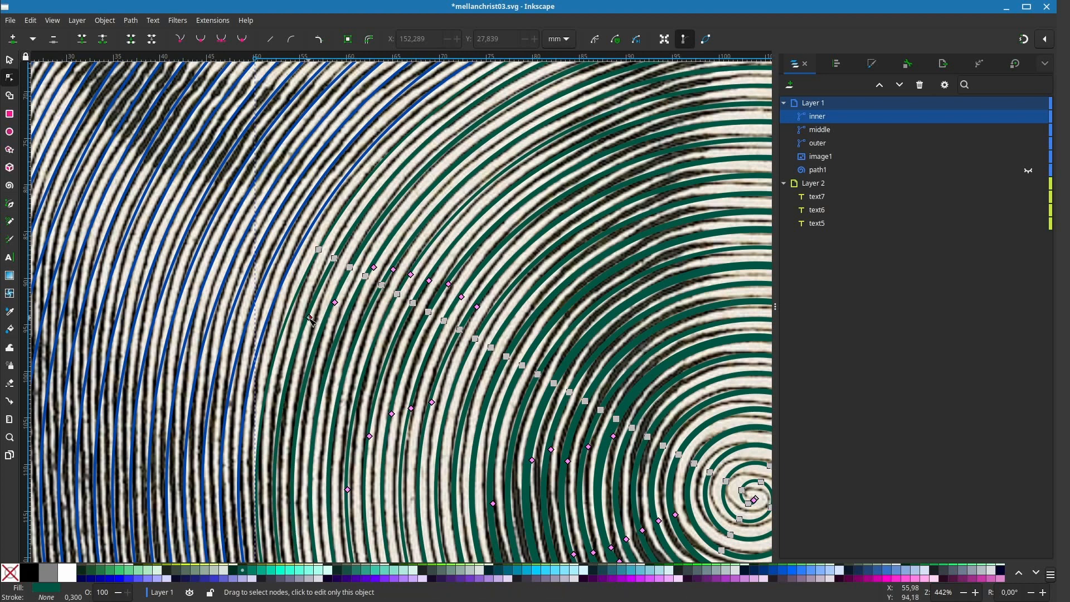
Step: Add thickness control points down the inner path's left edge, from the bright turns to the outermost turn
{"action": "scroll", "coordinate": [374, 436], "scroll_direction": "left", "scroll_amount": 7}
{"action": "scroll", "coordinate": [375, 436], "scroll_direction": "down", "scroll_amount": 5}
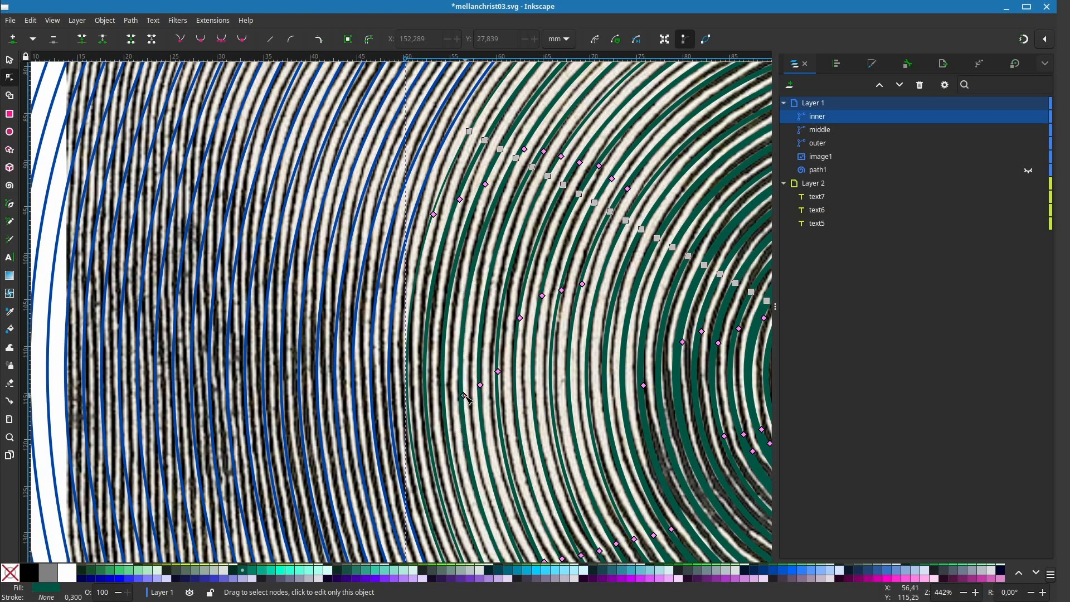
{"action": "mouse_move", "coordinate": [447, 412]}
{"action": "left_mouse_down"}
{"action": "mouse_move", "coordinate": [438, 456]}
{"action": "mouse_move", "coordinate": [447, 360]}
{"action": "mouse_move", "coordinate": [420, 371]}
{"action": "left_mouse_up"}
{"action": "left_click", "coordinate": [436, 457], "text": "ctrl"}
{"action": "scroll", "coordinate": [504, 326], "scroll_direction": "up", "scroll_amount": 1}
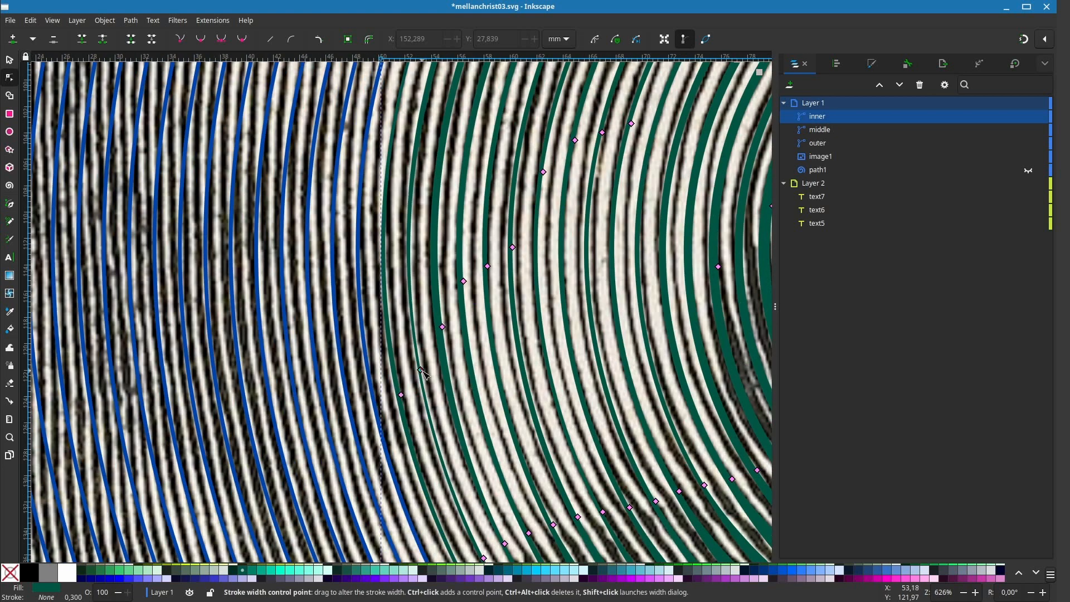
{"action": "left_click_drag", "start_coordinate": [442, 327], "coordinate": [441, 329]}
{"action": "left_click", "coordinate": [441, 329], "text": "ctrl"}
Step: Thicken the dark outer turns upper left of the centre with a row of control points between the two existing rows
{"action": "scroll", "coordinate": [446, 245], "scroll_direction": "up", "scroll_amount": 2}
{"action": "left_click_drag", "start_coordinate": [448, 214], "coordinate": [395, 436]}
{"action": "left_click_drag", "start_coordinate": [395, 436], "coordinate": [399, 394]}
{"action": "left_click", "coordinate": [416, 516], "text": "ctrl"}
{"action": "left_click_drag", "start_coordinate": [428, 355], "coordinate": [519, 321]}
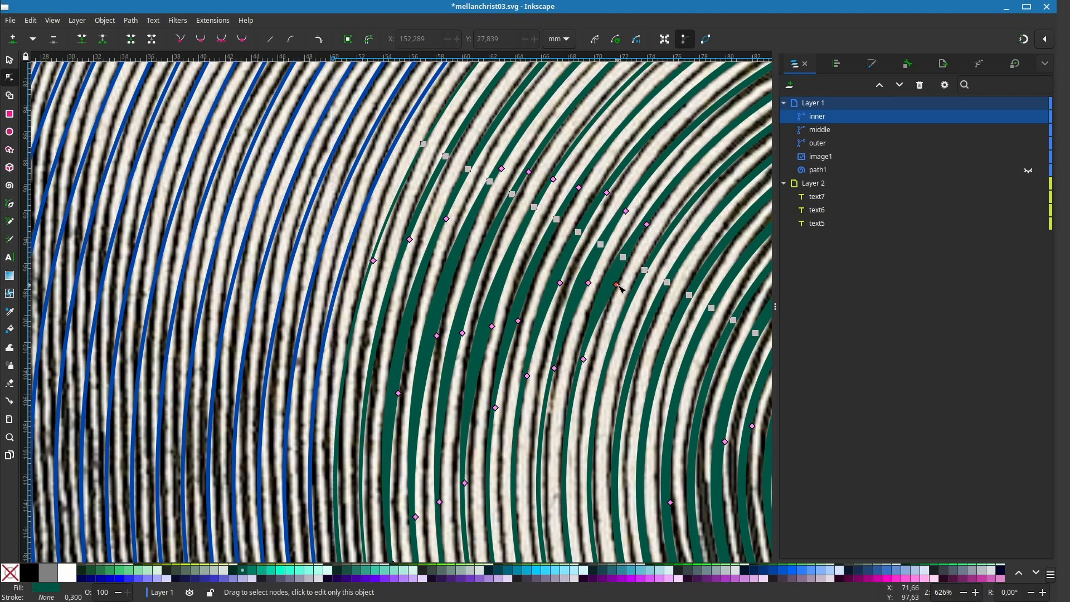
{"action": "left_click_drag", "start_coordinate": [617, 285], "coordinate": [592, 218]}
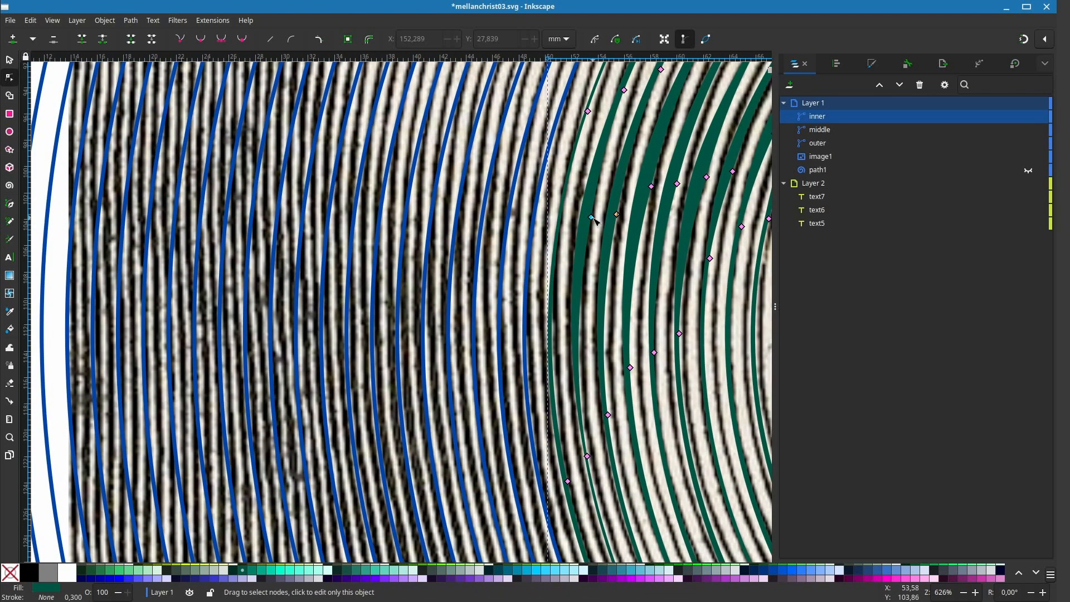
Step: Adjust the stroke thickness at the single control point directly below the spiral's centre
{"action": "scroll", "coordinate": [593, 218], "scroll_direction": "down", "scroll_amount": 4}
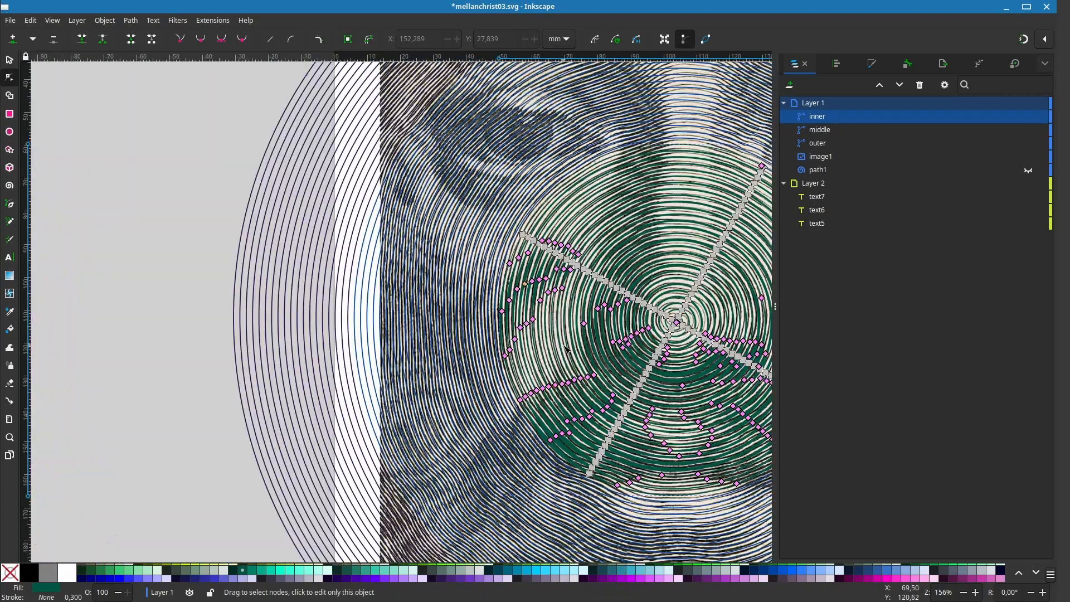
{"action": "scroll", "coordinate": [566, 349], "scroll_direction": "up", "scroll_amount": 3}
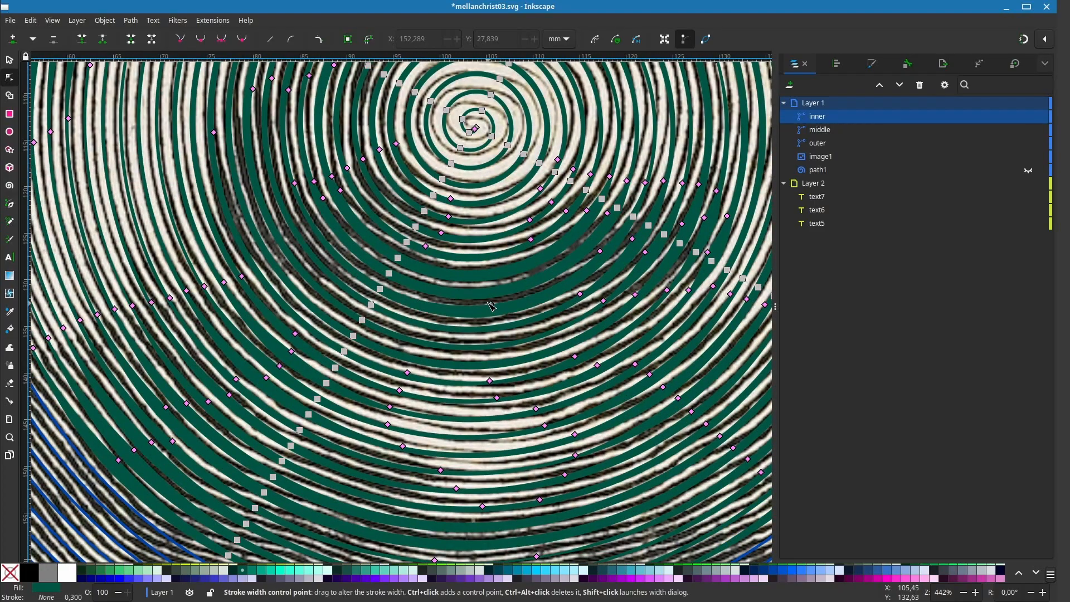
{"action": "scroll", "coordinate": [491, 306], "scroll_direction": "down", "scroll_amount": 2}
Step: Compare the inner path with the engraving by toggling the visibility of the path and of image1
{"action": "left_click", "coordinate": [1029, 117]}
{"action": "left_click", "coordinate": [1028, 116]}
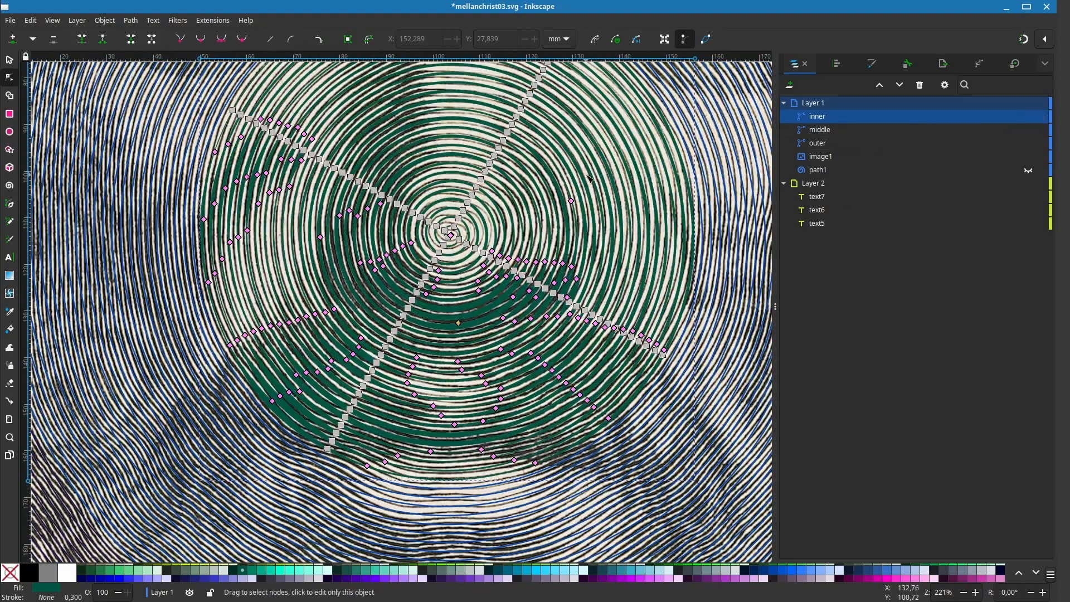
{"action": "left_click", "coordinate": [9, 60]}
{"action": "left_click", "coordinate": [1029, 157]}
{"action": "scroll", "coordinate": [558, 308], "scroll_direction": "down", "scroll_amount": 4}
{"action": "scroll", "coordinate": [581, 320], "scroll_direction": "up", "scroll_amount": 4}
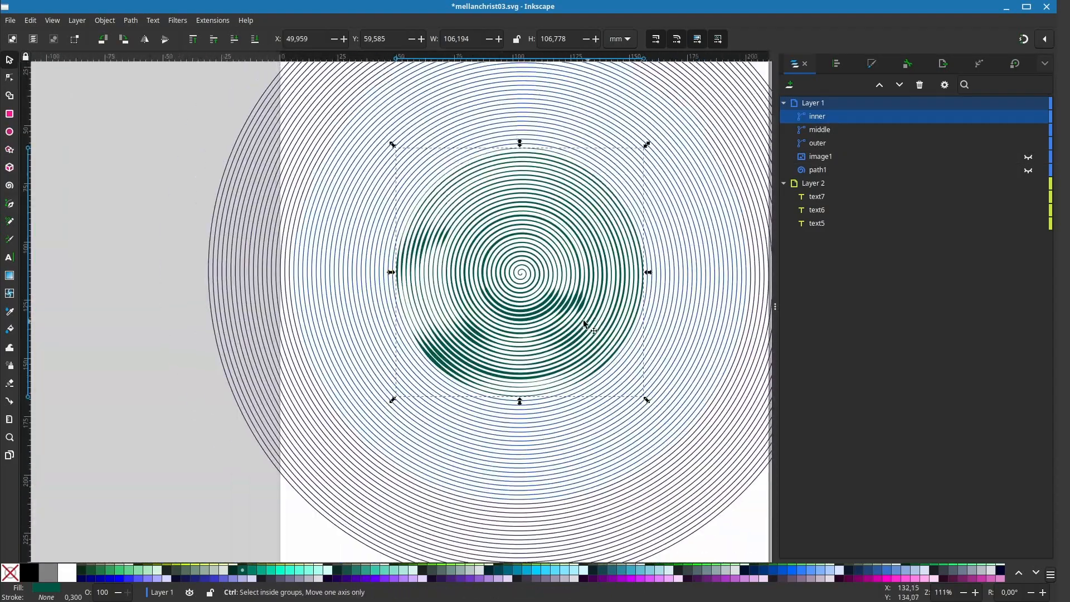
{"action": "scroll", "coordinate": [580, 319], "scroll_direction": "up", "scroll_amount": 2}
{"action": "left_click", "coordinate": [1029, 157]}
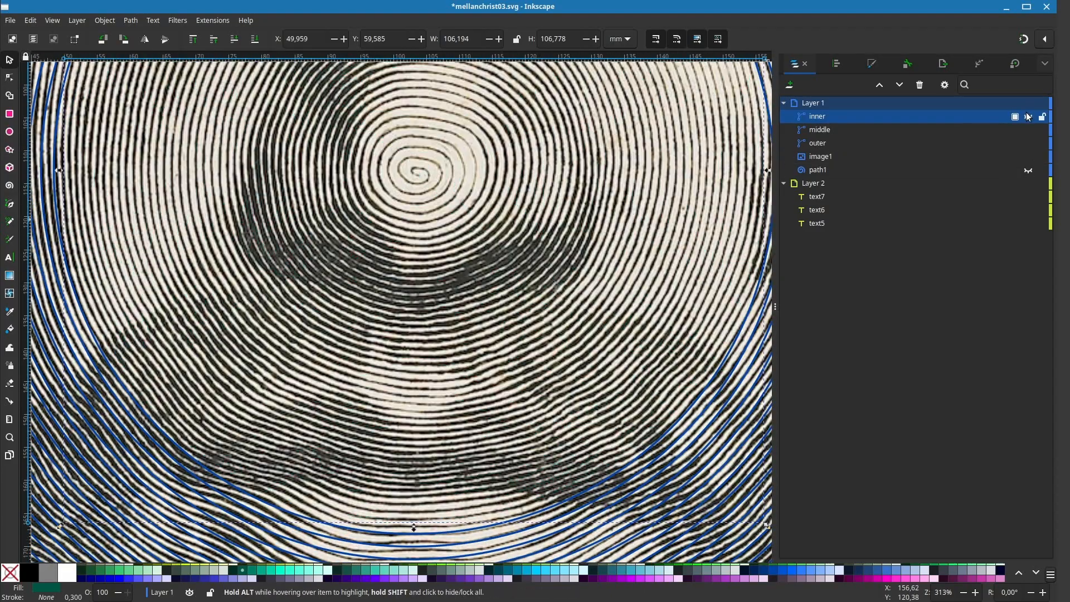
Step: Lower the inner path's opacity to 39.3% for comparison with the engraving, and restore it to 100%
{"action": "key", "text": "ctrl+shift+f"}
{"action": "left_click", "coordinate": [859, 550]}
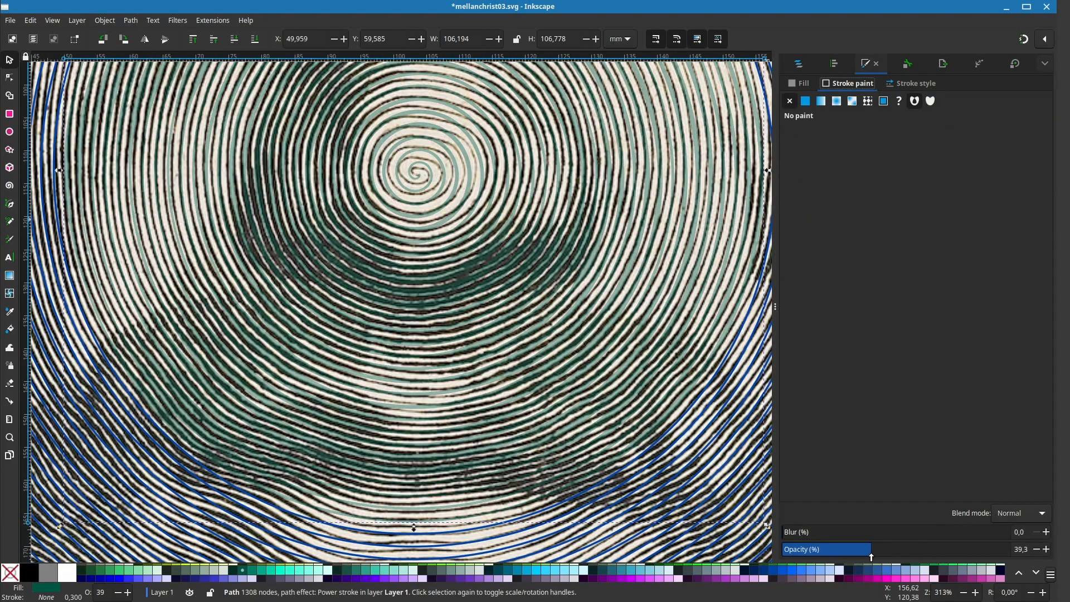
{"action": "left_click_drag", "start_coordinate": [871, 554], "coordinate": [1012, 548]}
Step: Add thickness control points in the dark crescent left and lower left of the spiral's centre
{"action": "left_click_drag", "start_coordinate": [383, 325], "coordinate": [479, 373]}
{"action": "key", "text": "n"}
{"action": "scroll", "coordinate": [448, 333], "scroll_direction": "up", "scroll_amount": 1}
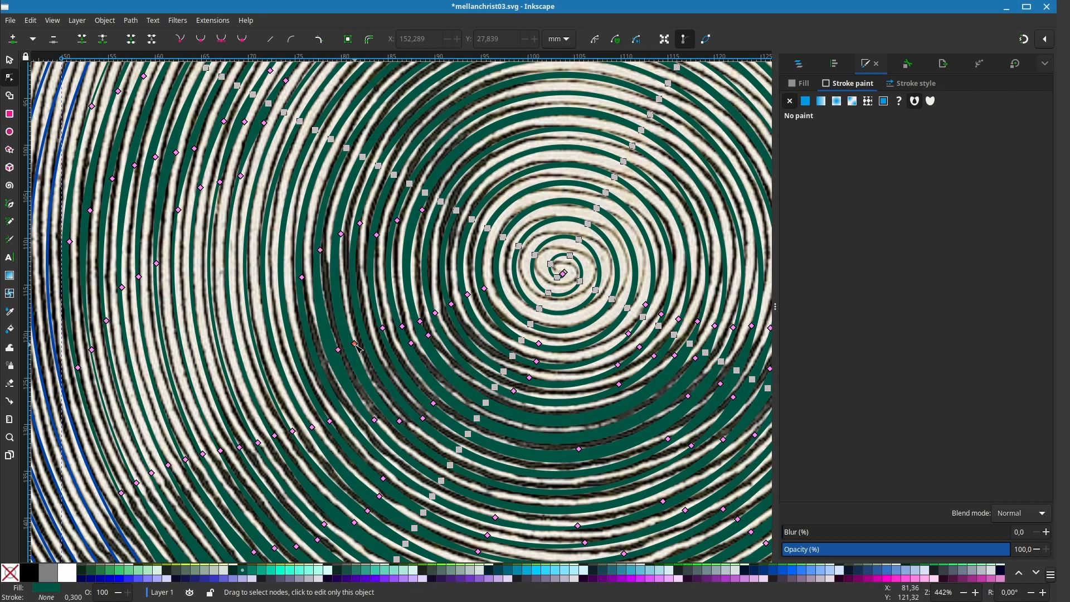
{"action": "scroll", "coordinate": [404, 368], "scroll_direction": "right", "scroll_amount": 4}
{"action": "scroll", "coordinate": [379, 329], "scroll_direction": "down", "scroll_amount": 1}
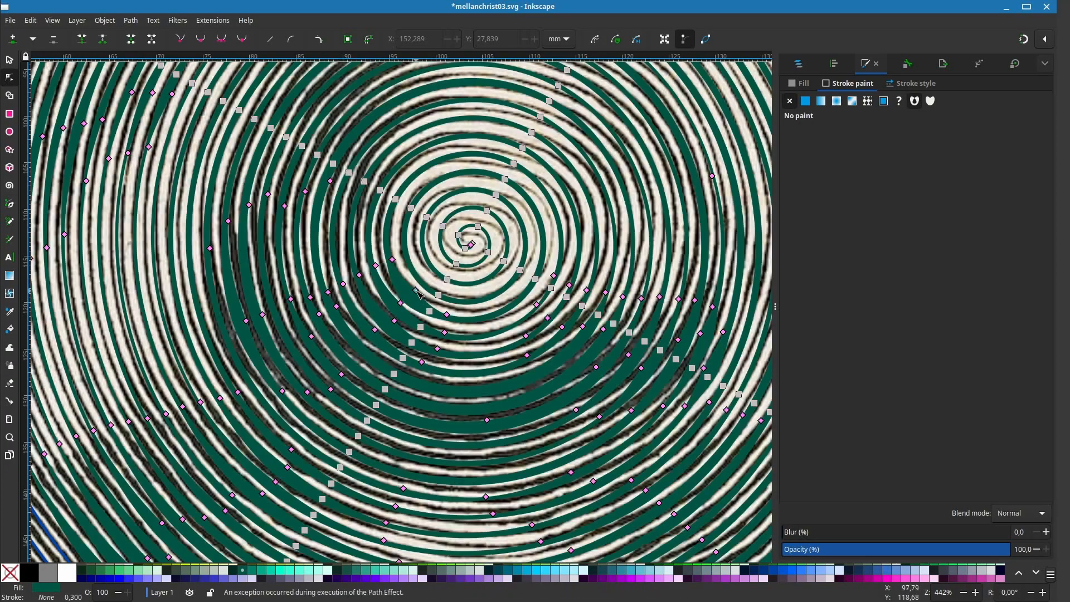
Step: Check the inner path on its own by hiding image1 and showing it again
{"action": "scroll", "coordinate": [399, 326], "scroll_direction": "down", "scroll_amount": 3}
{"action": "left_click", "coordinate": [799, 63]}
{"action": "left_click", "coordinate": [1030, 159]}
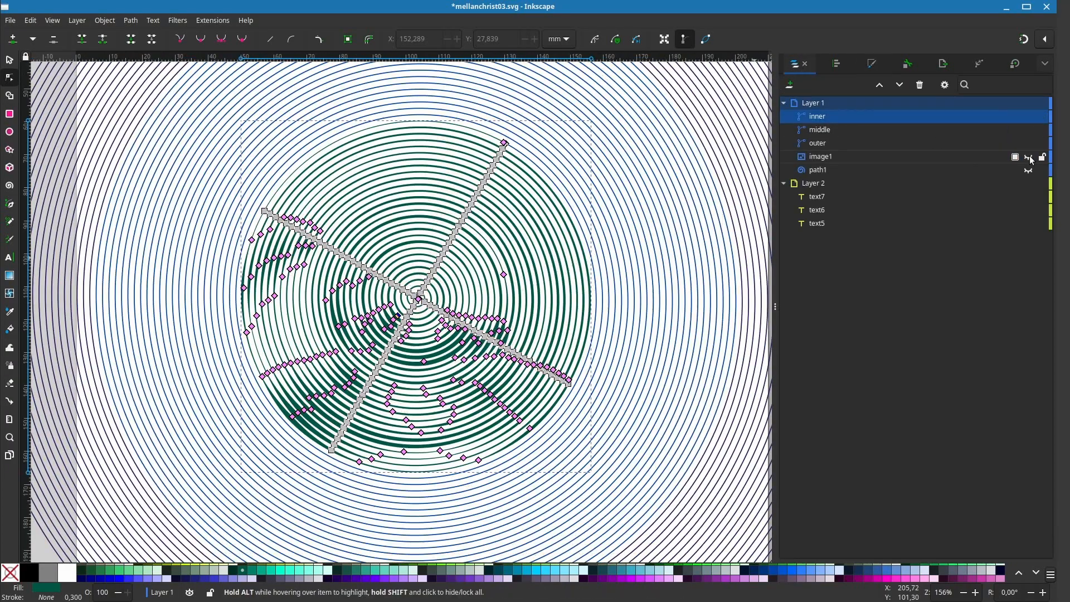
{"action": "left_click", "coordinate": [1030, 158]}
Step: Add thickness control points on the innermost turns upper right of the centre, working upward beside the node row
{"action": "scroll", "coordinate": [428, 417], "scroll_direction": "up", "scroll_amount": 3}
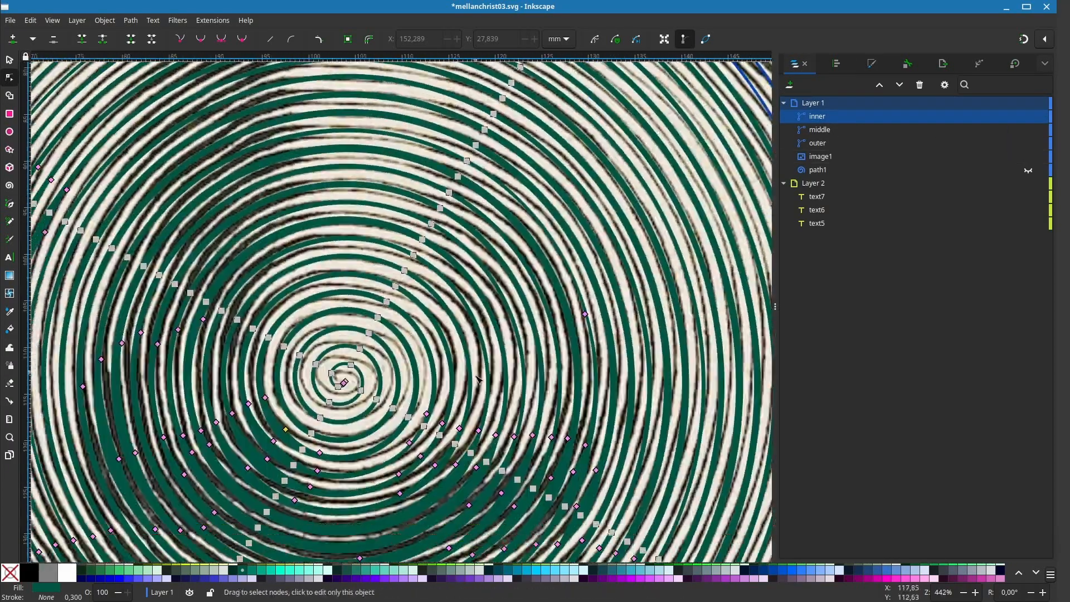
{"action": "left_click_drag", "start_coordinate": [427, 417], "coordinate": [419, 322]}
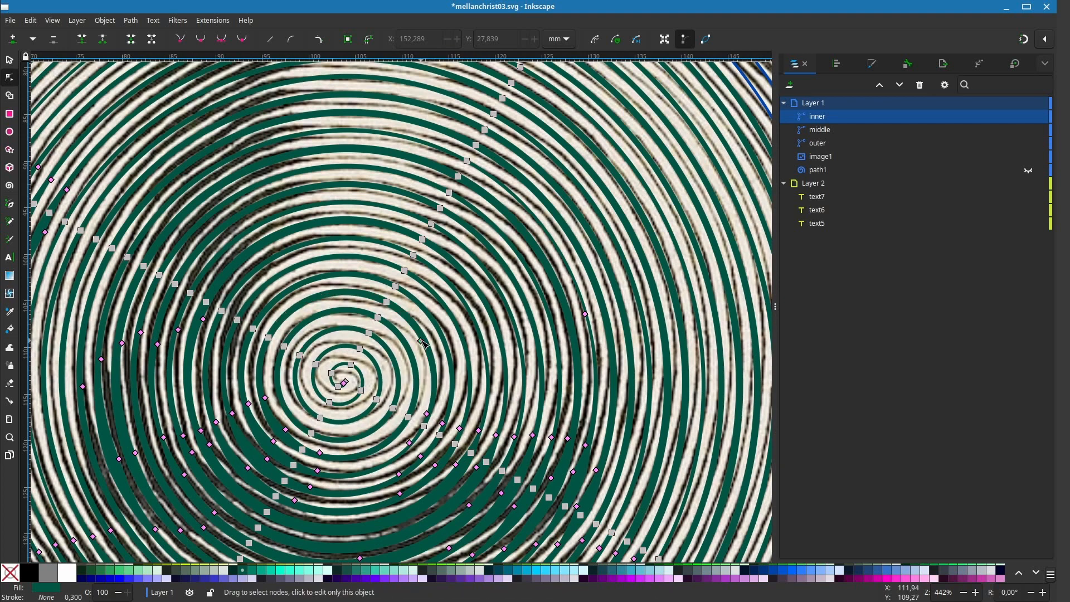
{"action": "scroll", "coordinate": [389, 360], "scroll_direction": "up", "scroll_amount": 3}
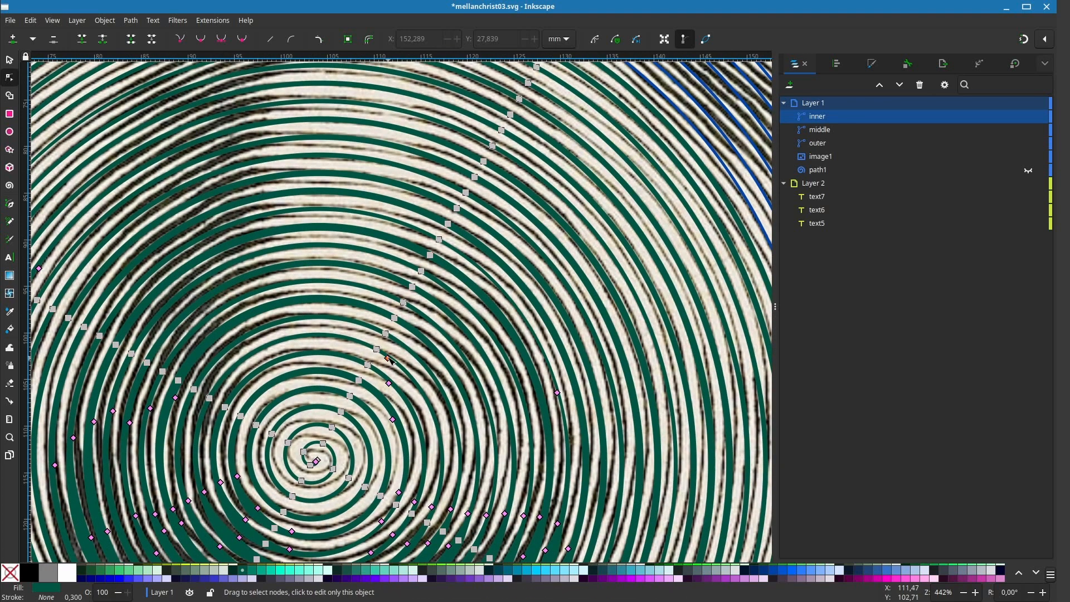
{"action": "left_click_drag", "start_coordinate": [383, 334], "coordinate": [389, 317]}
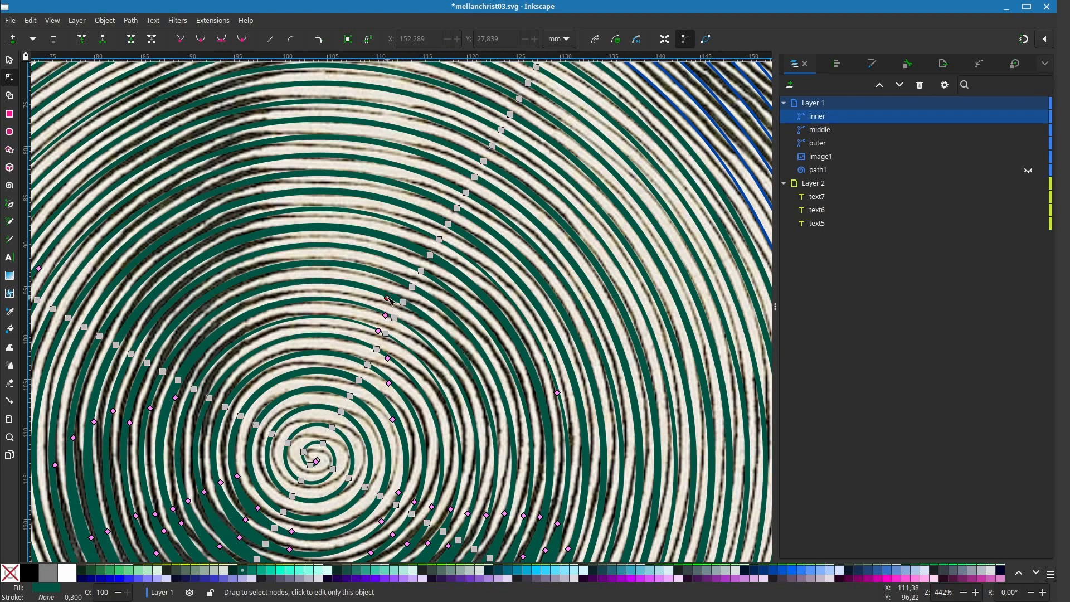
Step: Continue the column of thickness control points upper right of the spiral's centre, turn by turn up to the inner path's outermost turn
{"action": "scroll", "coordinate": [388, 300], "scroll_direction": "up", "scroll_amount": 3}
{"action": "left_click", "coordinate": [396, 370], "text": "ctrl"}
{"action": "left_click", "coordinate": [398, 351], "text": "ctrl"}
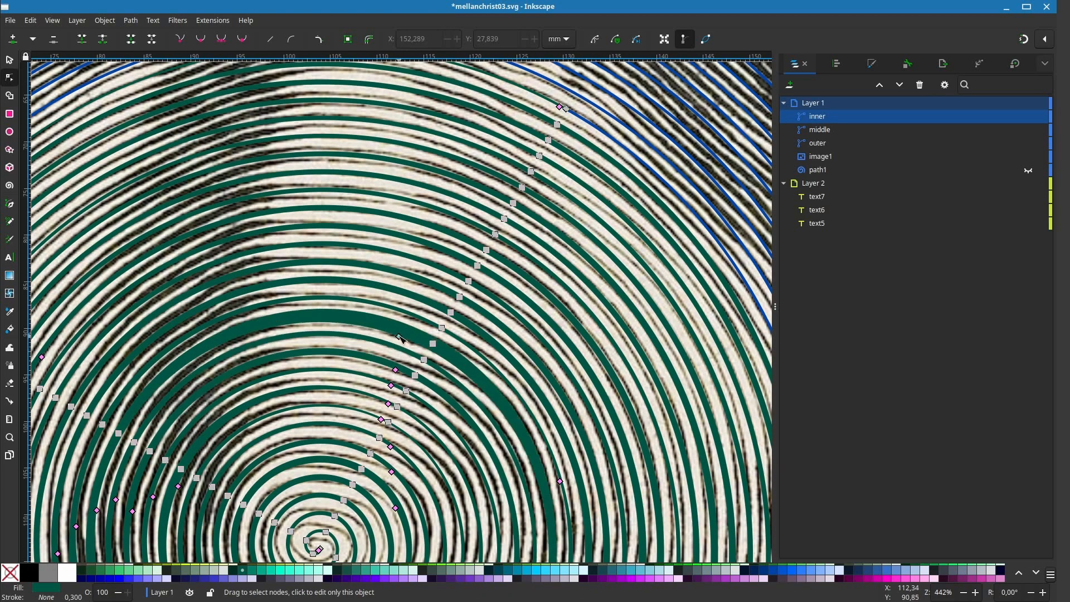
{"action": "left_click", "coordinate": [401, 331], "text": "ctrl"}
{"action": "left_click", "coordinate": [402, 314], "text": "ctrl"}
{"action": "left_click", "coordinate": [402, 296], "text": "ctrl"}
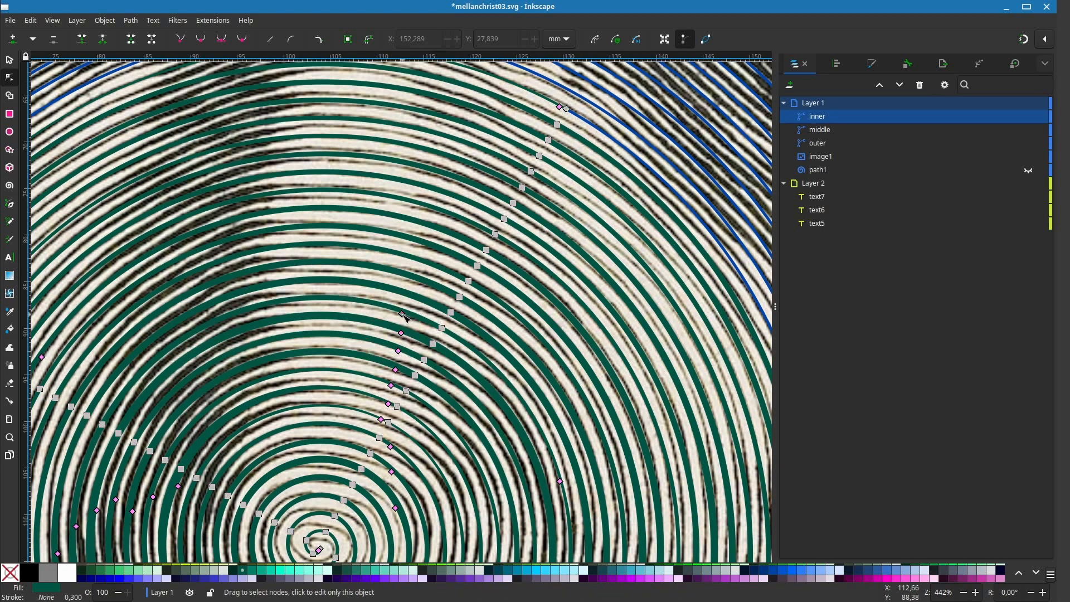
{"action": "left_click", "coordinate": [404, 276], "text": "ctrl"}
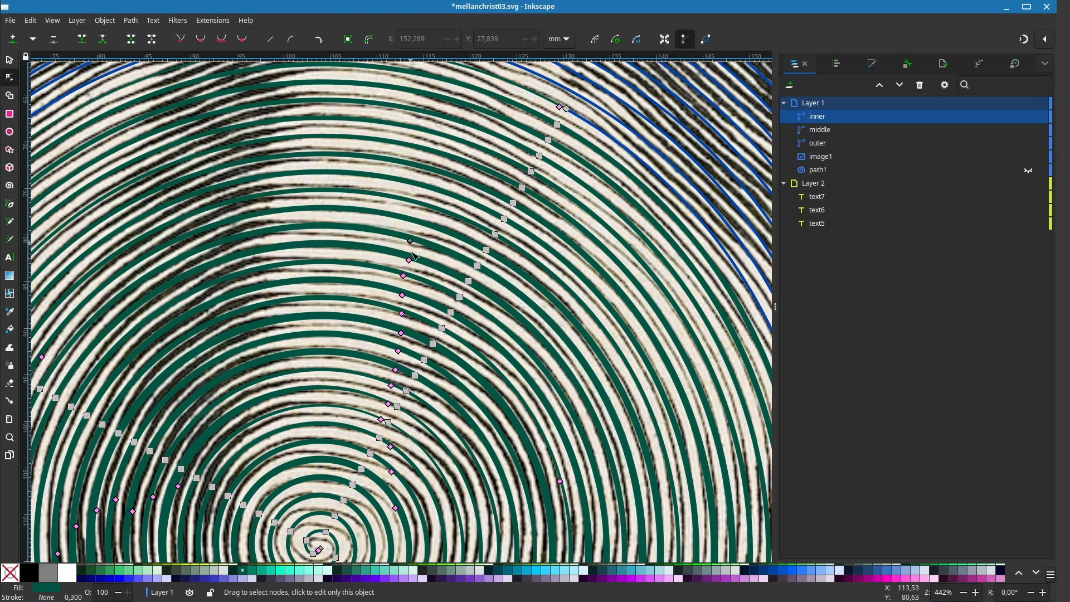
{"action": "scroll", "coordinate": [407, 290], "scroll_direction": "up", "scroll_amount": 1}
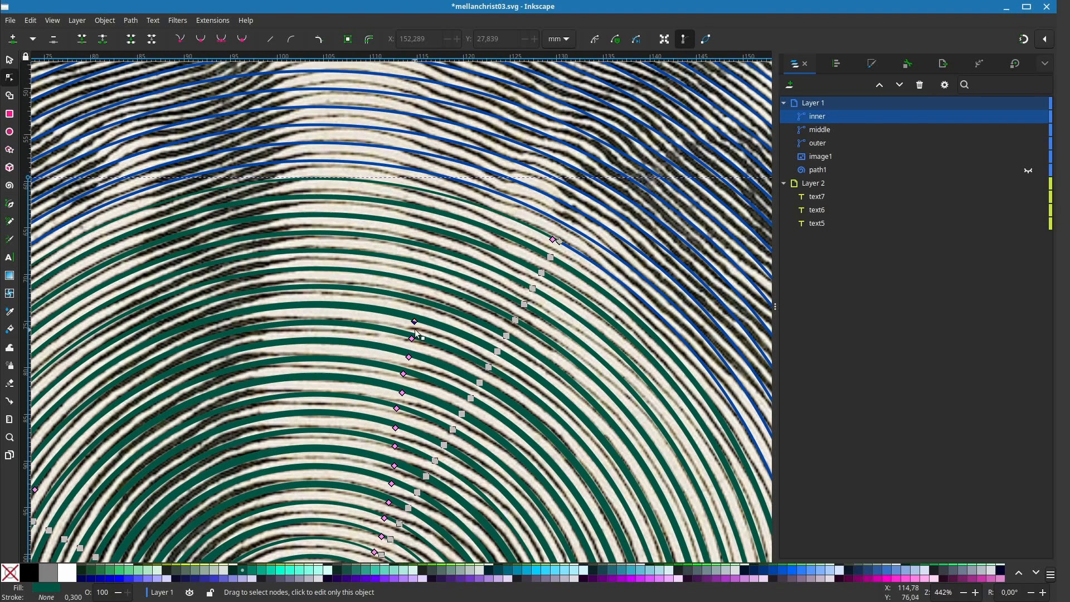
{"action": "scroll", "coordinate": [411, 287], "scroll_direction": "up", "scroll_amount": 2}
{"action": "scroll", "coordinate": [416, 312], "scroll_direction": "up", "scroll_amount": 2}
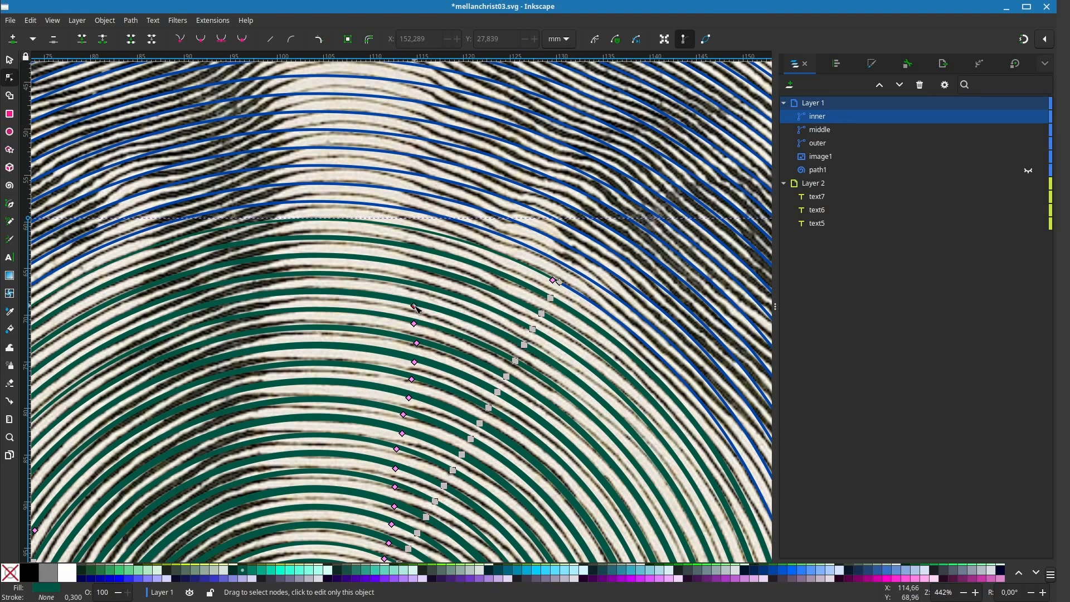
{"action": "scroll", "coordinate": [418, 327], "scroll_direction": "up", "scroll_amount": 2}
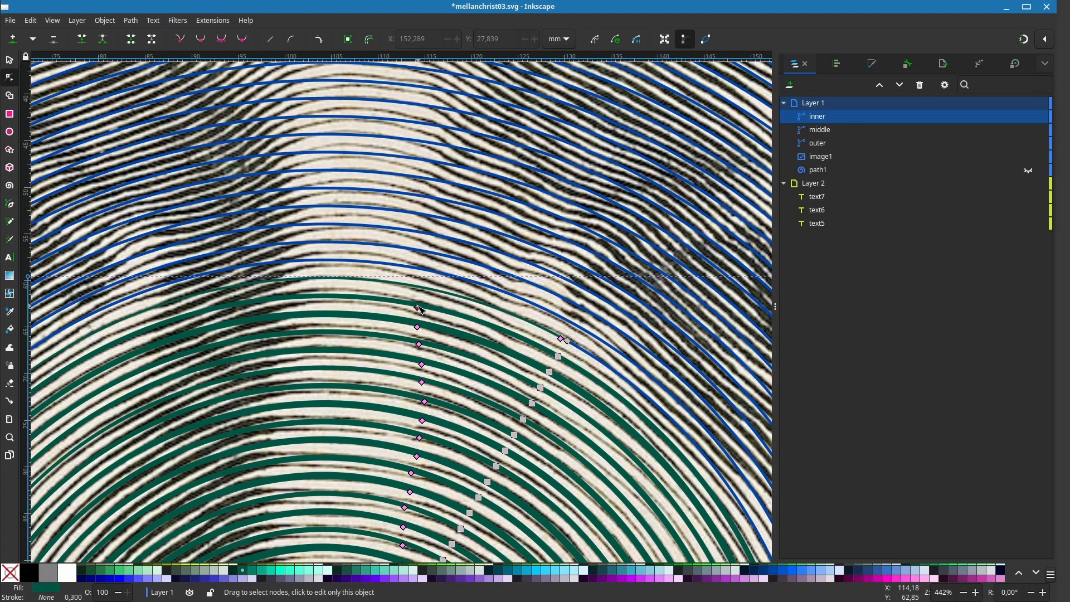
Step: Fine-tune the stroke widths at the new column's control points, from the outermost turn down to the innermost turns
{"action": "scroll", "coordinate": [420, 309], "scroll_direction": "up", "scroll_amount": 3, "text": "ctrl"}
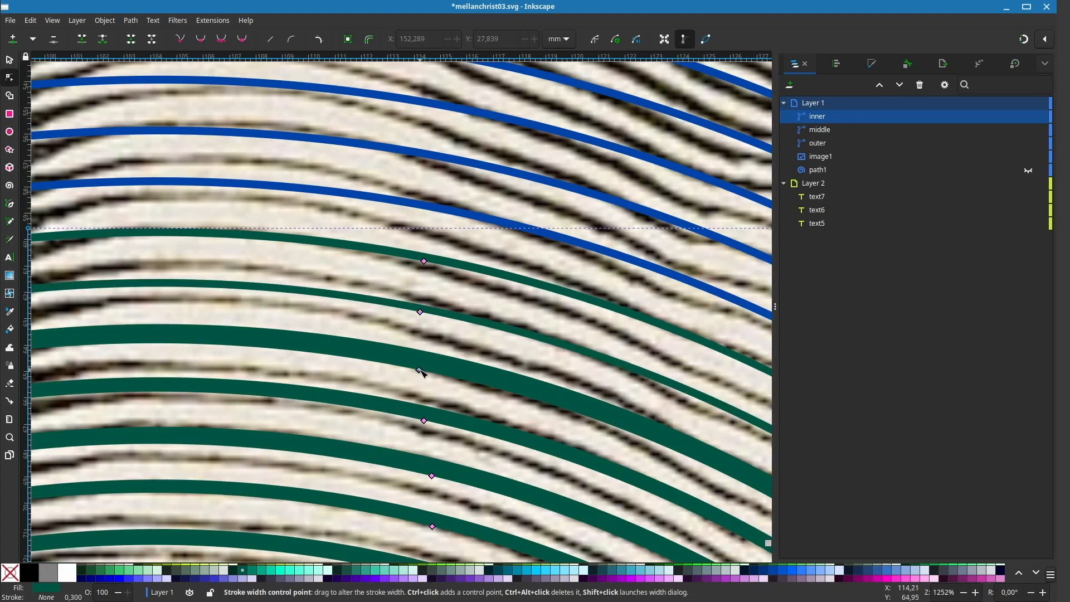
{"action": "scroll", "coordinate": [419, 372], "scroll_direction": "down", "scroll_amount": 9}
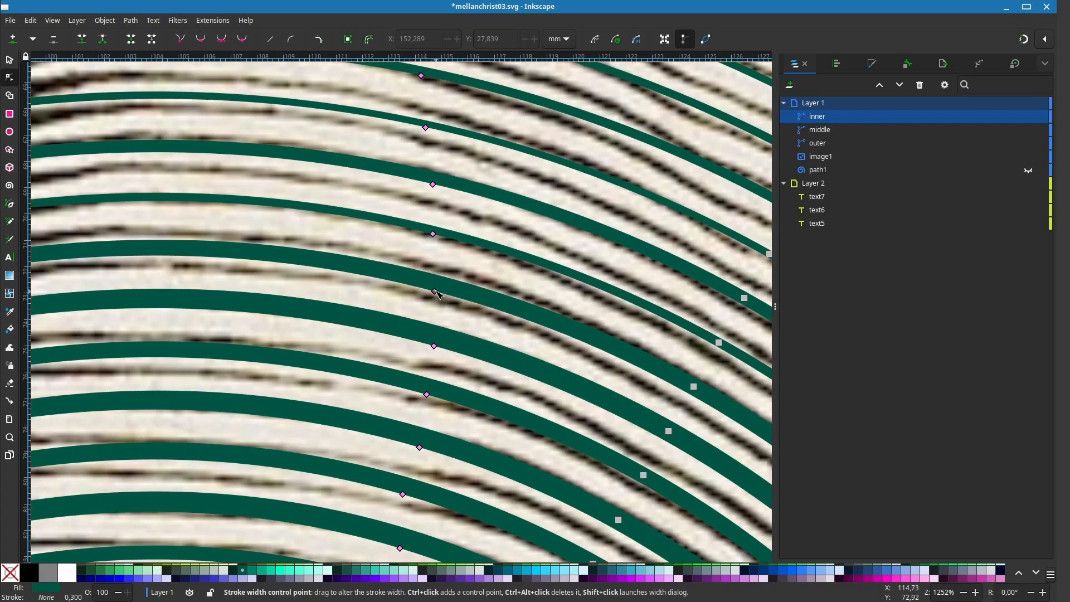
{"action": "scroll", "coordinate": [435, 292], "scroll_direction": "down", "scroll_amount": 8}
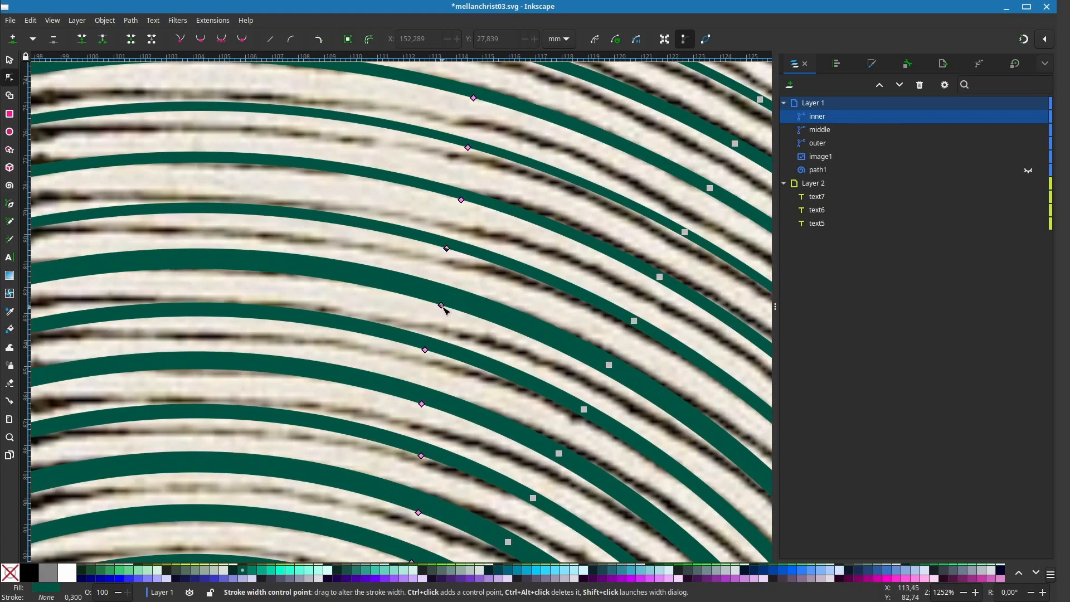
{"action": "scroll", "coordinate": [449, 304], "scroll_direction": "down", "scroll_amount": 7}
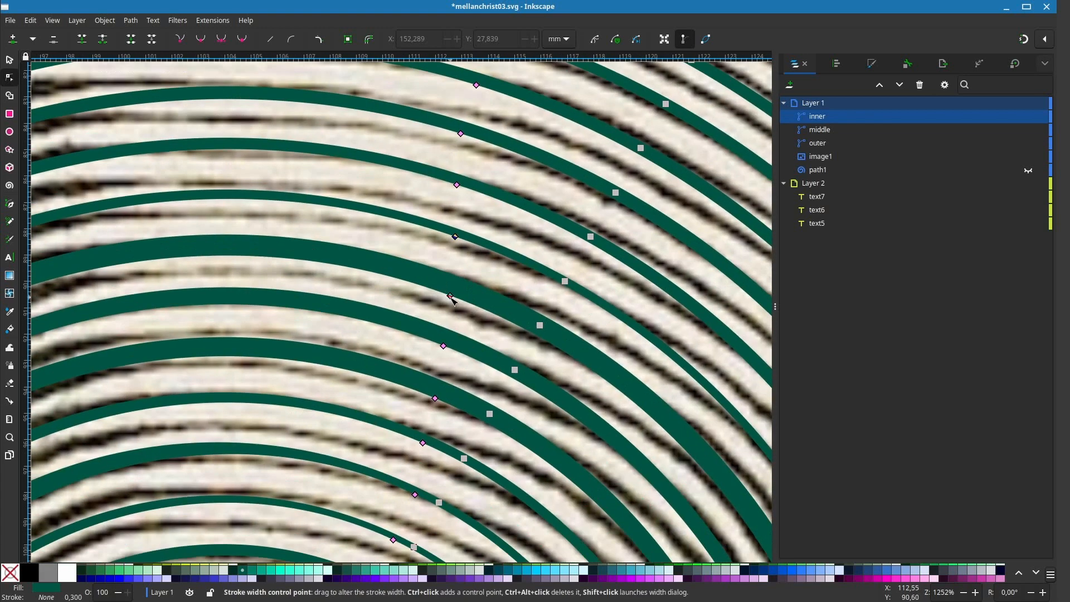
{"action": "scroll", "coordinate": [451, 299], "scroll_direction": "down", "scroll_amount": 12}
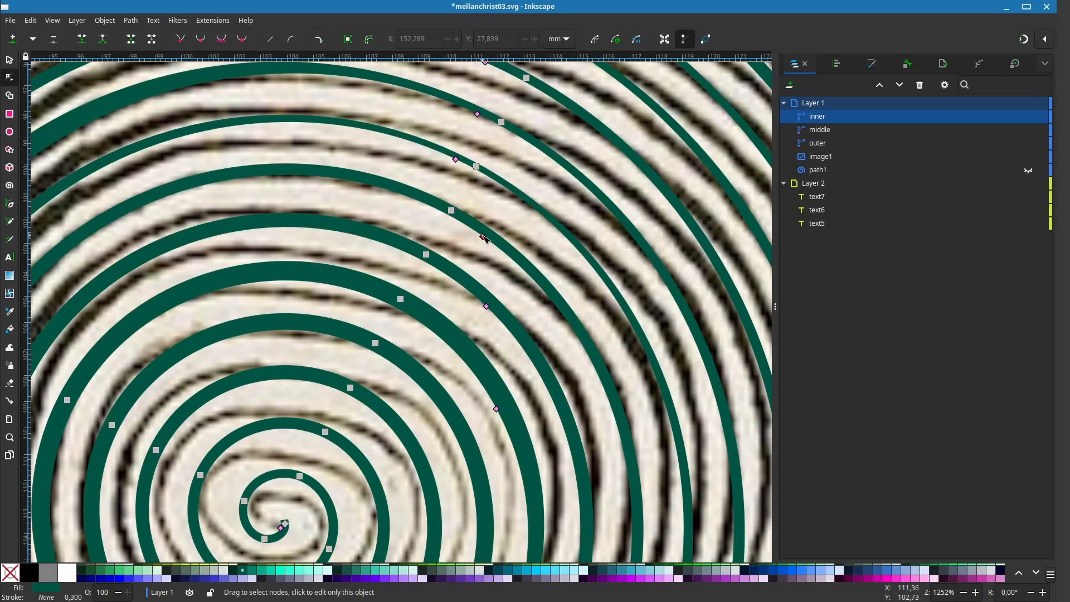
{"action": "scroll", "coordinate": [484, 239], "scroll_direction": "down", "scroll_amount": 1, "text": "ctrl"}
{"action": "scroll", "coordinate": [485, 350], "scroll_direction": "down", "scroll_amount": 1}
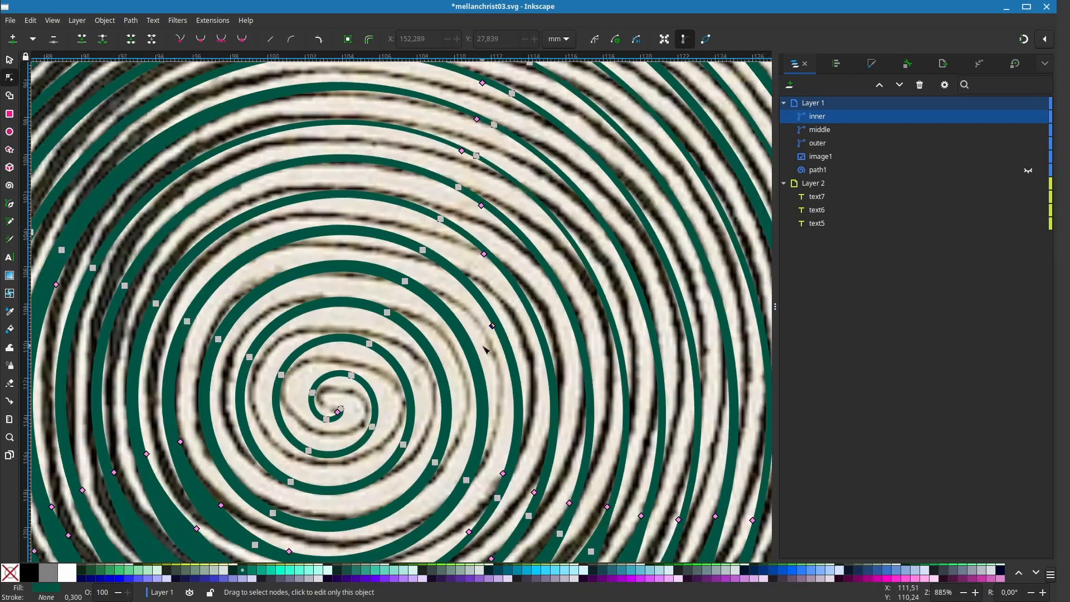
{"action": "scroll", "coordinate": [484, 350], "scroll_direction": "down", "scroll_amount": 1, "text": "ctrl"}
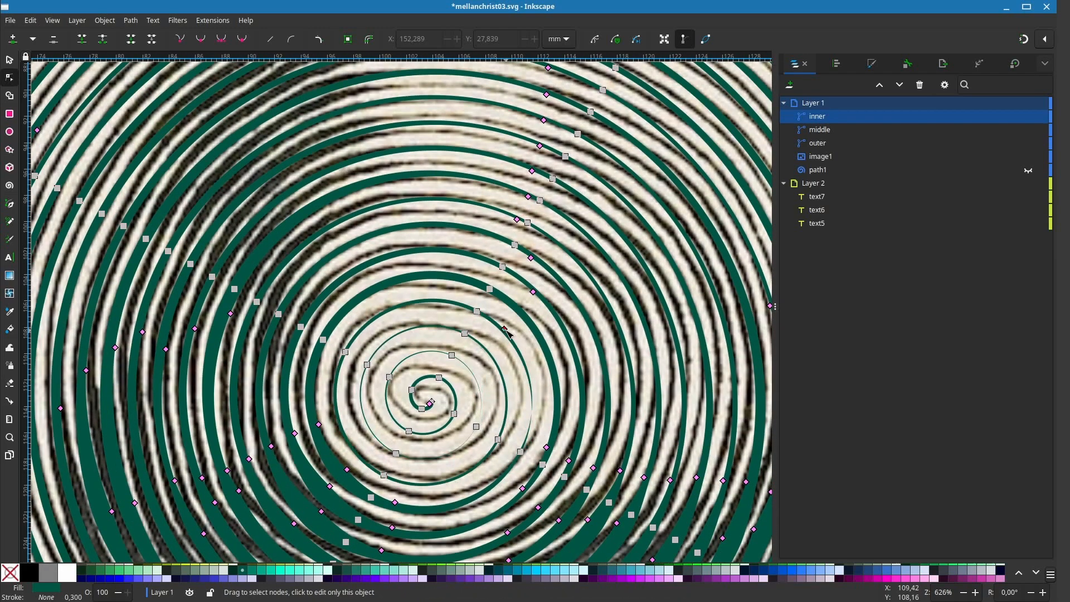
{"action": "left_click_drag", "start_coordinate": [505, 330], "coordinate": [388, 284]}
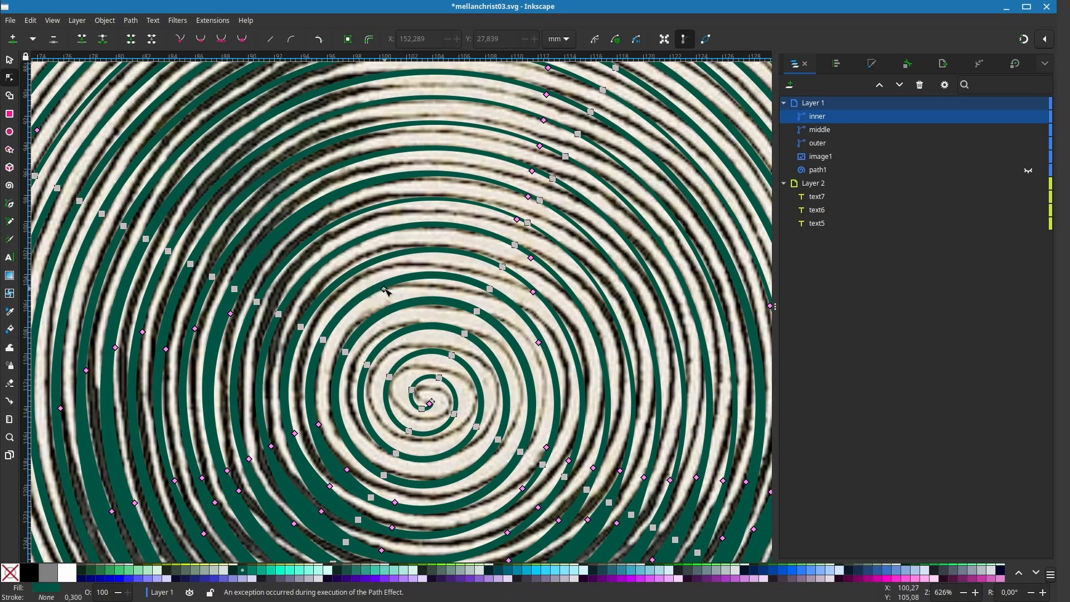
Step: Start a second column of thickness control points above and slightly left of the spiral's centre, where the dark shading begins
{"action": "left_click_drag", "start_coordinate": [542, 368], "coordinate": [545, 417]}
{"action": "mouse_move", "coordinate": [381, 338]}
{"action": "left_mouse_down"}
{"action": "mouse_move", "coordinate": [377, 317]}
{"action": "mouse_move", "coordinate": [381, 348]}
{"action": "mouse_move", "coordinate": [402, 313]}
{"action": "mouse_move", "coordinate": [404, 340]}
{"action": "mouse_move", "coordinate": [409, 314]}
{"action": "mouse_move", "coordinate": [397, 370]}
{"action": "left_mouse_up"}
{"action": "left_click", "coordinate": [403, 339], "text": "ctrl"}
{"action": "left_click_drag", "start_coordinate": [397, 370], "coordinate": [398, 370]}
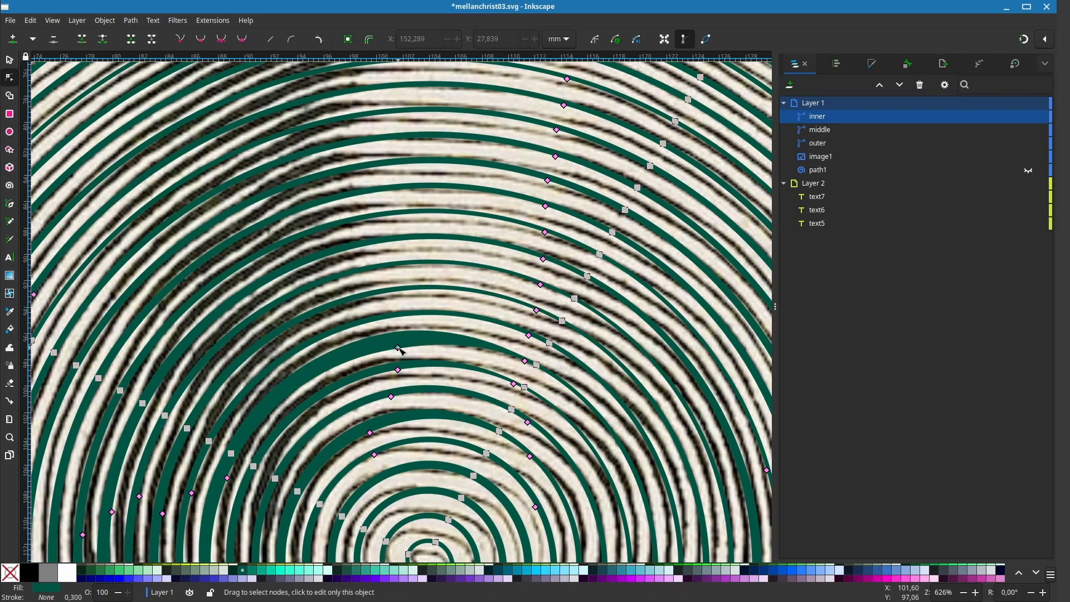
{"action": "left_click", "coordinate": [394, 319], "text": "ctrl"}
{"action": "left_click_drag", "start_coordinate": [394, 319], "coordinate": [390, 292]}
{"action": "mouse_move", "coordinate": [390, 292]}
{"action": "left_mouse_down"}
{"action": "mouse_move", "coordinate": [443, 373]}
{"action": "mouse_move", "coordinate": [432, 350]}
{"action": "left_mouse_up"}
{"action": "left_click", "coordinate": [443, 374], "text": "ctrl"}
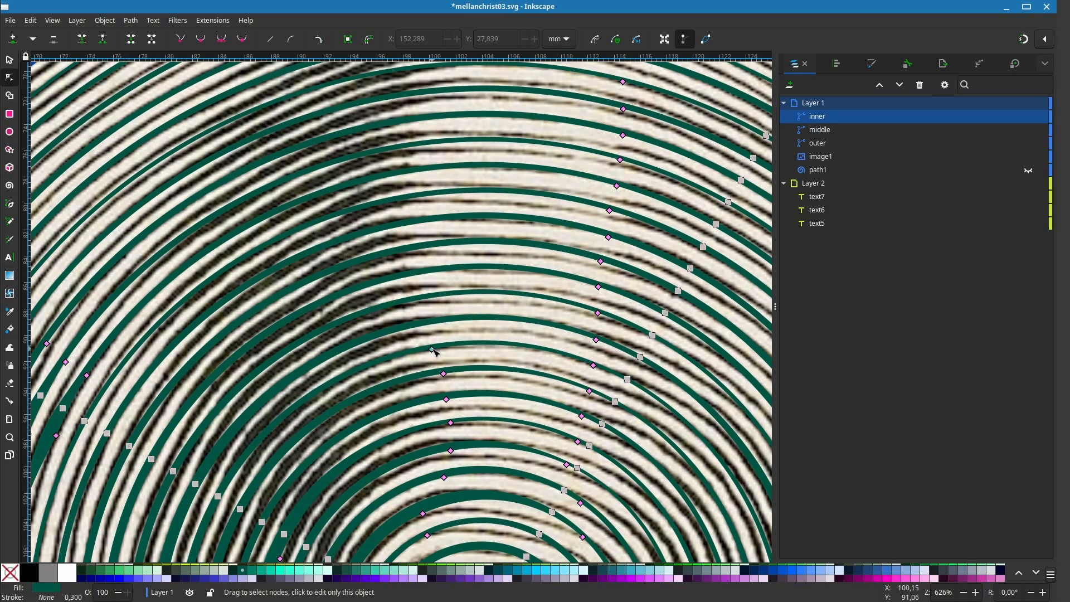
Step: Extend the second column of thickness control points along the shadow's light edge up to the inner path's outermost turns
{"action": "left_click_drag", "start_coordinate": [418, 300], "coordinate": [424, 407]}
{"action": "left_click", "coordinate": [425, 406], "text": "ctrl"}
{"action": "mouse_move", "coordinate": [425, 407]}
{"action": "left_mouse_down"}
{"action": "mouse_move", "coordinate": [418, 306]}
{"action": "mouse_move", "coordinate": [411, 413]}
{"action": "mouse_move", "coordinate": [408, 338]}
{"action": "mouse_move", "coordinate": [413, 391]}
{"action": "mouse_move", "coordinate": [439, 284]}
{"action": "left_mouse_up"}
{"action": "left_click", "coordinate": [421, 383], "text": "ctrl"}
{"action": "left_click", "coordinate": [417, 358], "text": "ctrl"}
{"action": "left_click", "coordinate": [411, 413], "text": "ctrl"}
{"action": "left_click", "coordinate": [409, 387], "text": "ctrl"}
{"action": "left_click", "coordinate": [409, 362], "text": "ctrl"}
{"action": "left_click", "coordinate": [417, 364], "text": "ctrl"}
{"action": "left_click", "coordinate": [421, 338], "text": "ctrl"}
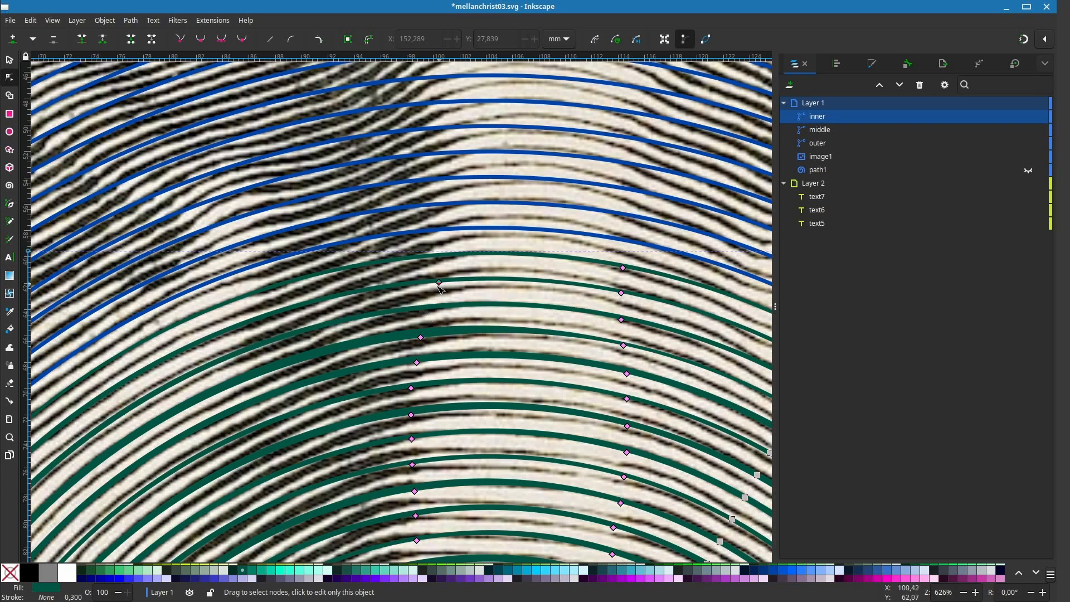
Step: Adjust the stroke widths at the second column's control points, working from the outermost turn down toward the centre
{"action": "scroll", "coordinate": [417, 350], "scroll_direction": "up", "scroll_amount": 1}
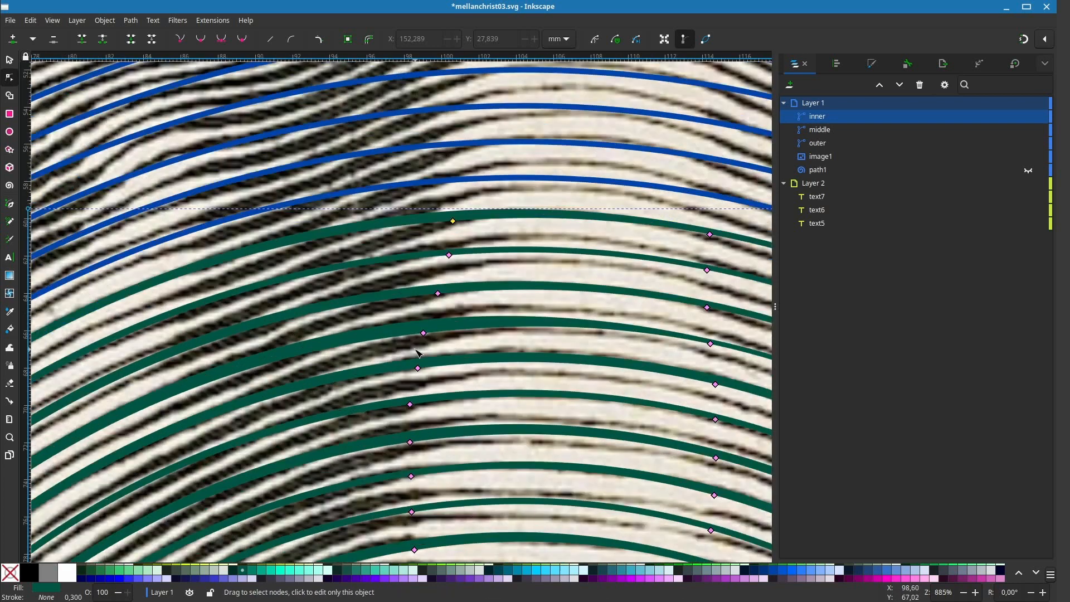
{"action": "scroll", "coordinate": [420, 353], "scroll_direction": "up", "scroll_amount": 1}
{"action": "scroll", "coordinate": [410, 296], "scroll_direction": "down", "scroll_amount": 5}
{"action": "scroll", "coordinate": [400, 241], "scroll_direction": "down", "scroll_amount": 5}
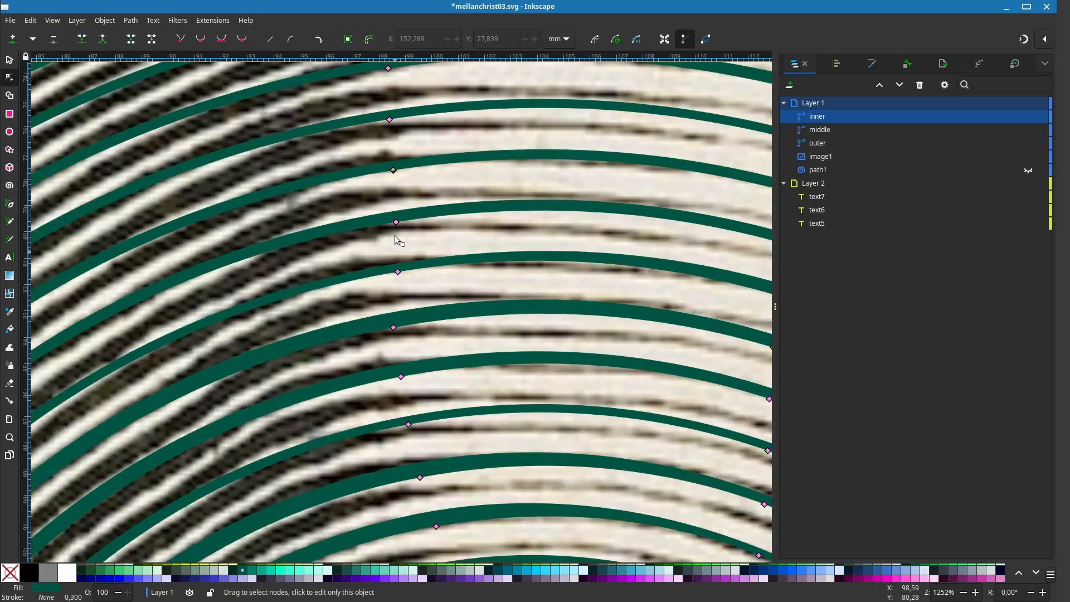
{"action": "scroll", "coordinate": [400, 241], "scroll_direction": "down", "scroll_amount": 12}
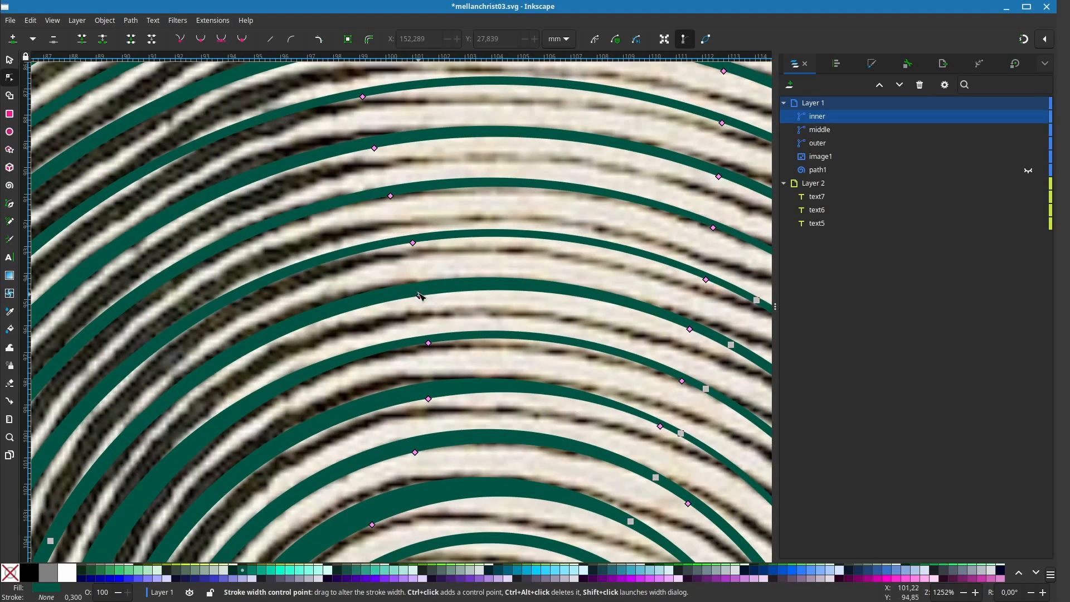
{"action": "scroll", "coordinate": [420, 296], "scroll_direction": "down", "scroll_amount": 7}
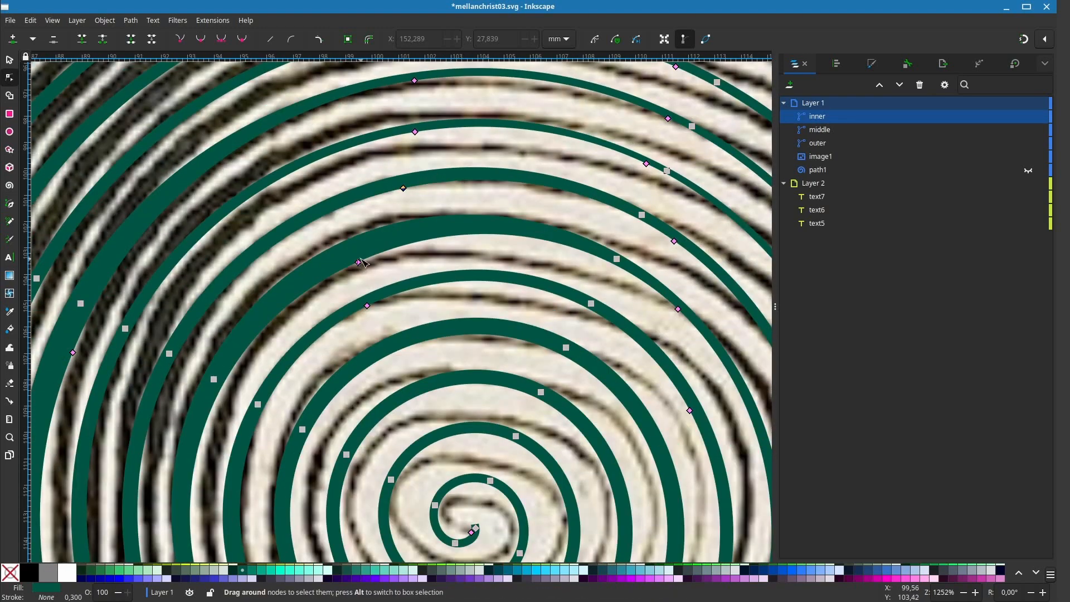
{"action": "left_click_drag", "start_coordinate": [359, 260], "coordinate": [361, 251]}
{"action": "scroll", "coordinate": [361, 251], "scroll_direction": "down", "scroll_amount": 3}
Step: Add a column of thickness control points along the far left edge of the upper-left shadow, from the node row to the outermost turn
{"action": "left_click_drag", "start_coordinate": [340, 196], "coordinate": [564, 387]}
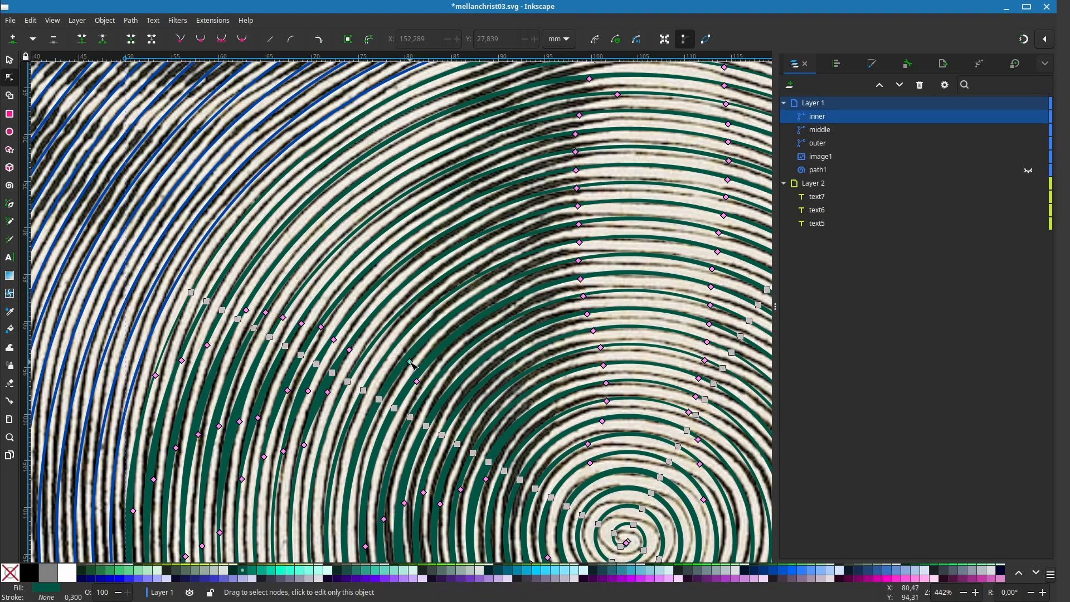
{"action": "left_click_drag", "start_coordinate": [406, 336], "coordinate": [403, 291]}
{"action": "mouse_move", "coordinate": [402, 291]}
{"action": "left_mouse_down"}
{"action": "mouse_move", "coordinate": [391, 381]}
{"action": "mouse_move", "coordinate": [386, 337]}
{"action": "mouse_move", "coordinate": [392, 402]}
{"action": "left_mouse_up"}
{"action": "left_click", "coordinate": [387, 336], "text": "ctrl"}
{"action": "mouse_move", "coordinate": [392, 403]}
{"action": "left_mouse_down"}
{"action": "mouse_move", "coordinate": [392, 341]}
{"action": "mouse_move", "coordinate": [385, 366]}
{"action": "left_mouse_up"}
{"action": "left_click", "coordinate": [390, 380], "text": "ctrl"}
{"action": "left_click", "coordinate": [391, 362], "text": "ctrl"}
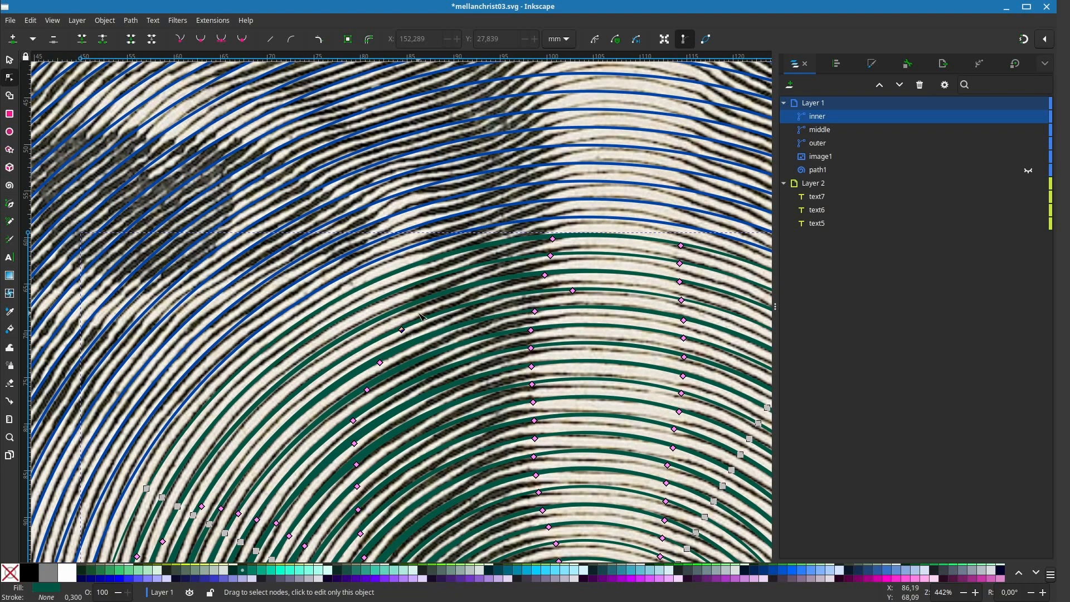
{"action": "left_click_drag", "start_coordinate": [421, 317], "coordinate": [362, 397]}
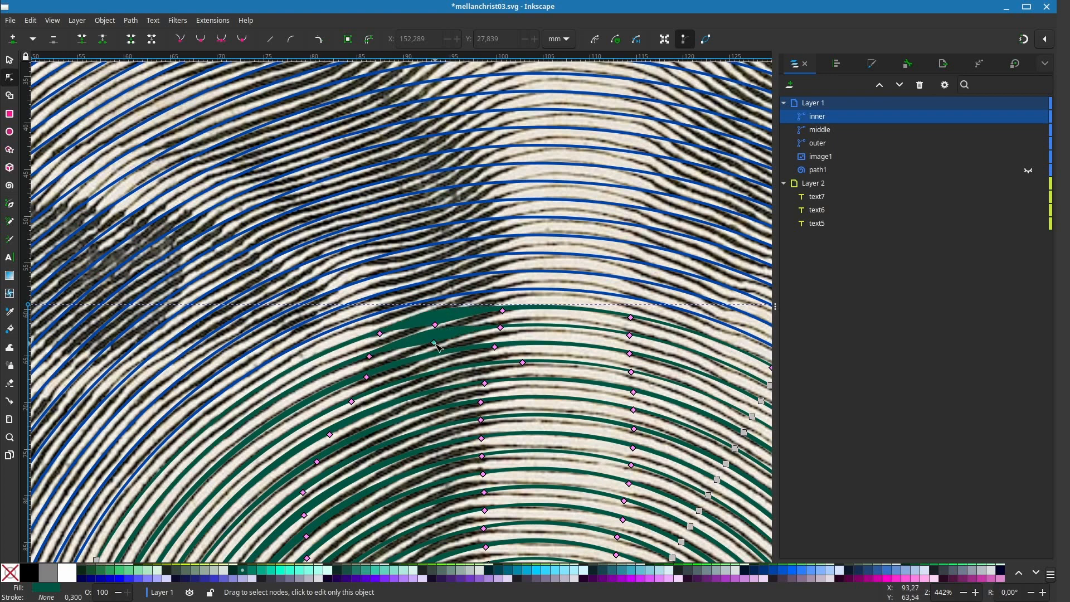
Step: Thicken the dark band between the two left columns with control points running from the outermost turns down toward the centre
{"action": "mouse_move", "coordinate": [439, 347]}
{"action": "left_mouse_down"}
{"action": "mouse_move", "coordinate": [433, 248]}
{"action": "mouse_move", "coordinate": [430, 271]}
{"action": "left_mouse_up"}
{"action": "left_click_drag", "start_coordinate": [389, 347], "coordinate": [392, 243]}
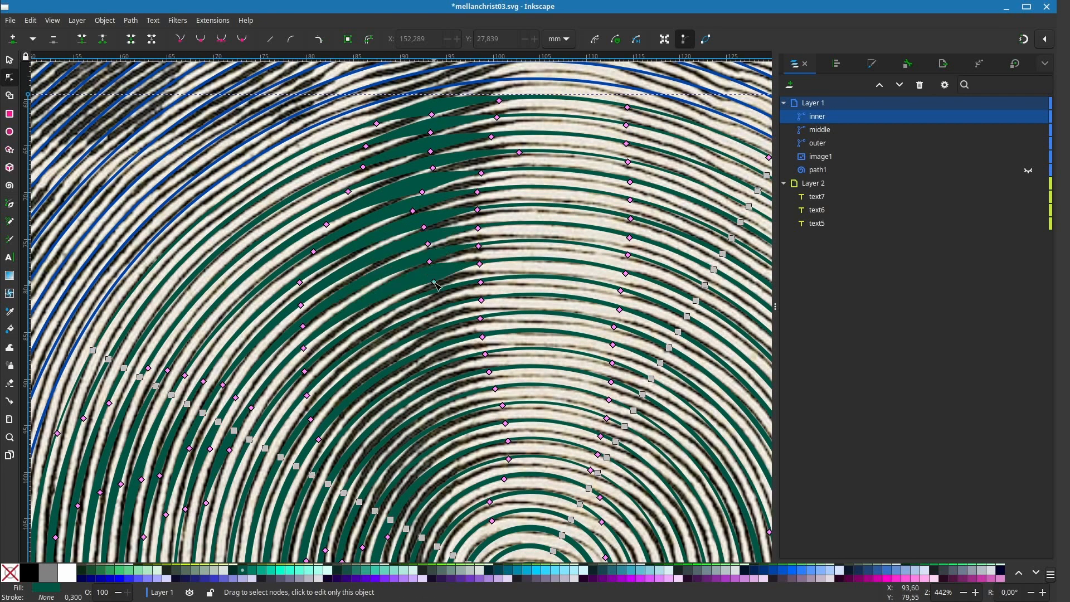
{"action": "left_click_drag", "start_coordinate": [433, 291], "coordinate": [353, 210]}
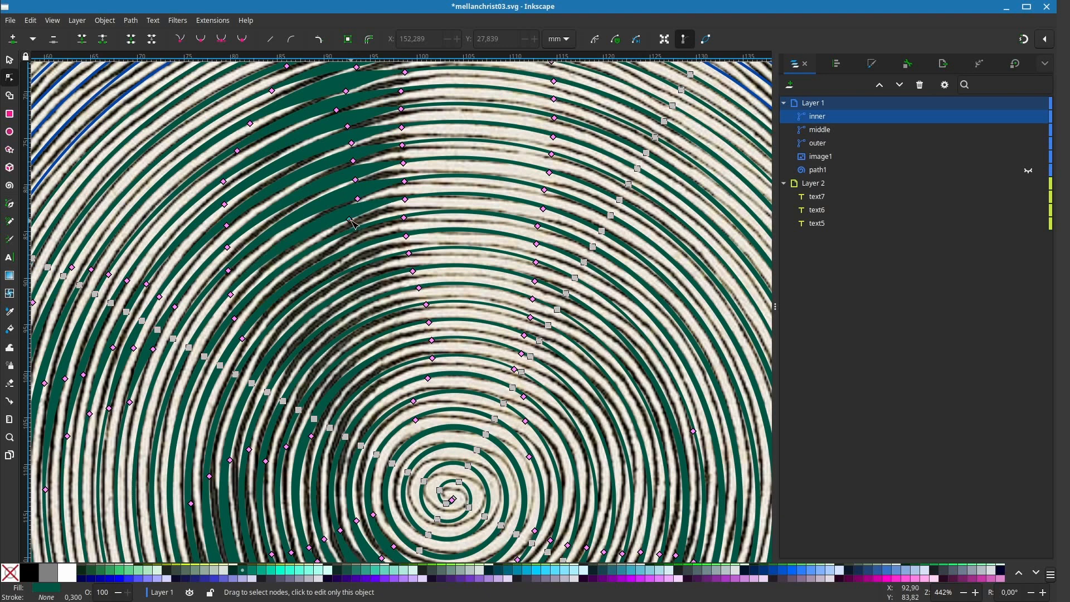
{"action": "scroll", "coordinate": [357, 262], "scroll_direction": "down", "scroll_amount": 4}
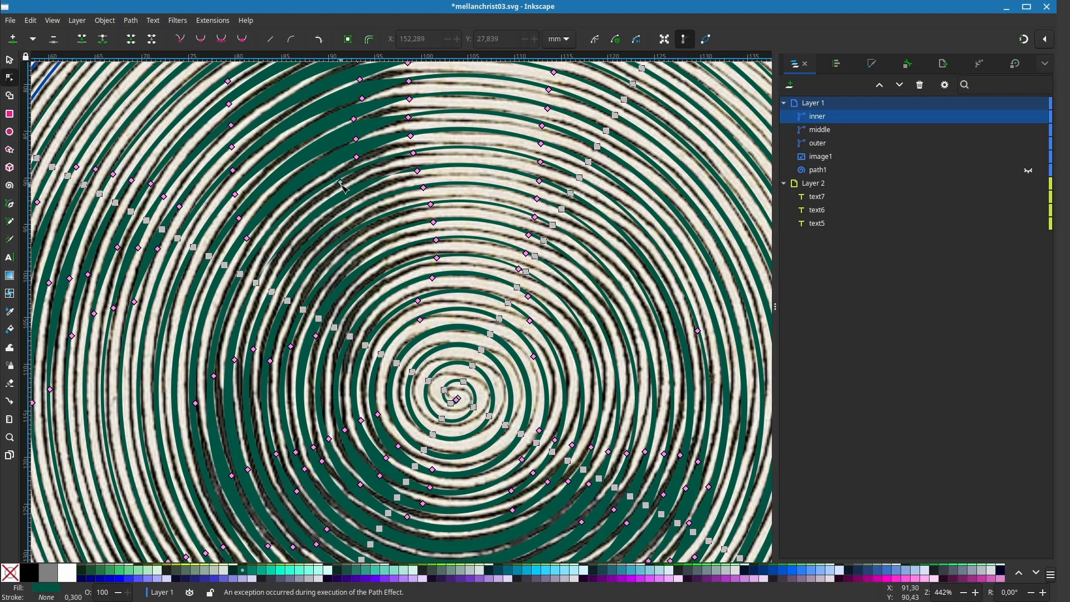
{"action": "left_click", "coordinate": [351, 180], "text": "ctrl"}
{"action": "mouse_move", "coordinate": [336, 186]}
{"action": "left_mouse_down"}
{"action": "mouse_move", "coordinate": [350, 180]}
{"action": "mouse_move", "coordinate": [364, 193]}
{"action": "left_mouse_up"}
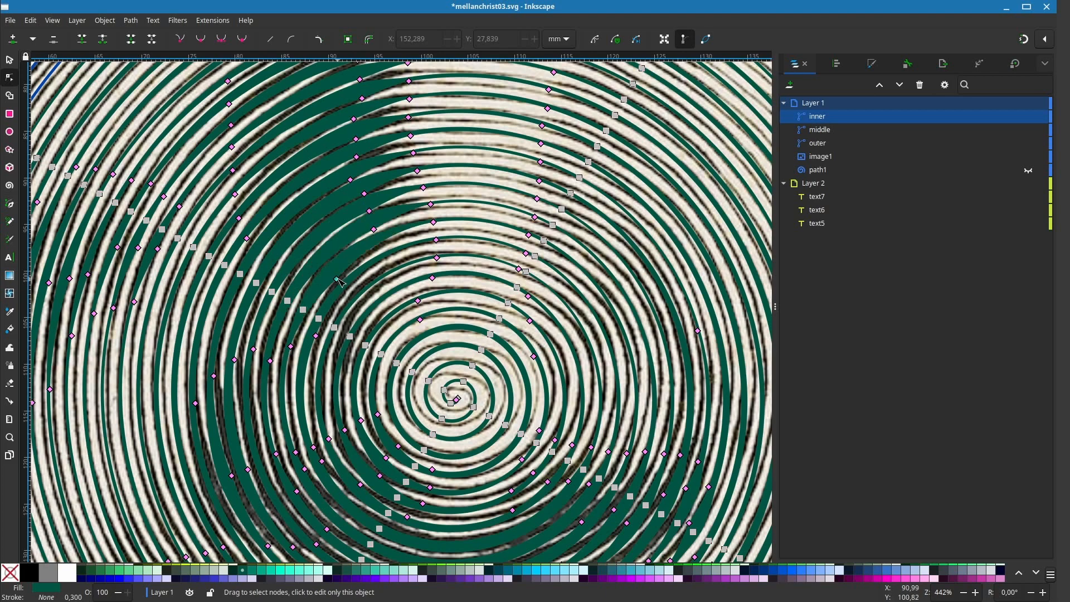
{"action": "left_click_drag", "start_coordinate": [339, 280], "coordinate": [354, 318]}
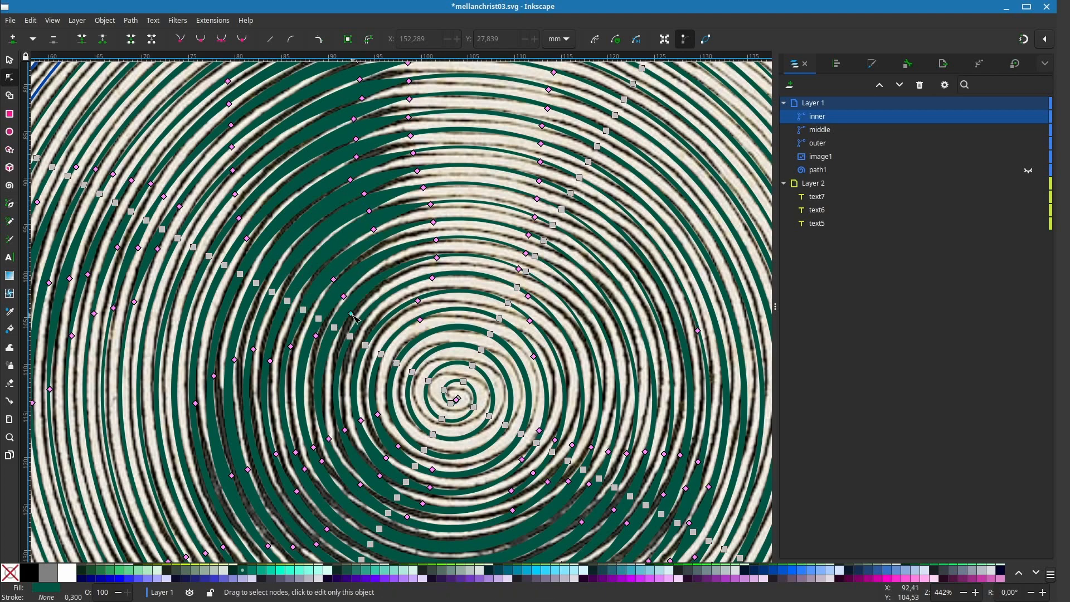
Step: Check the inner path's new shading by hiding image1, viewing the spiral with the Selector tool, and showing the image again
{"action": "scroll", "coordinate": [294, 319], "scroll_direction": "down", "scroll_amount": 3}
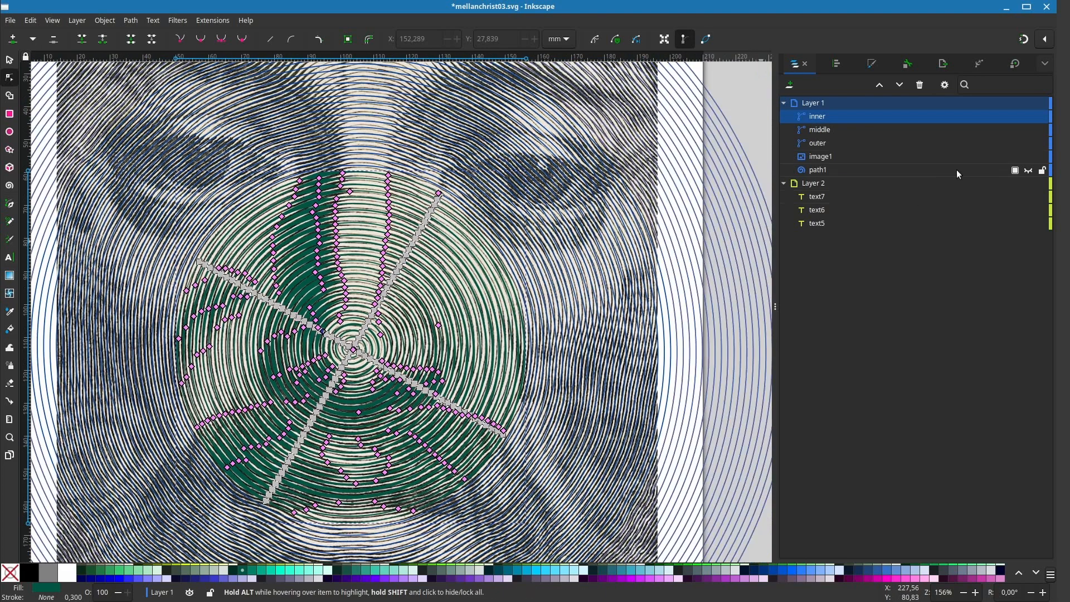
{"action": "left_click", "coordinate": [1029, 157]}
{"action": "key", "text": "s"}
{"action": "scroll", "coordinate": [531, 346], "scroll_direction": "down", "scroll_amount": 2}
{"action": "scroll", "coordinate": [532, 344], "scroll_direction": "up", "scroll_amount": 2}
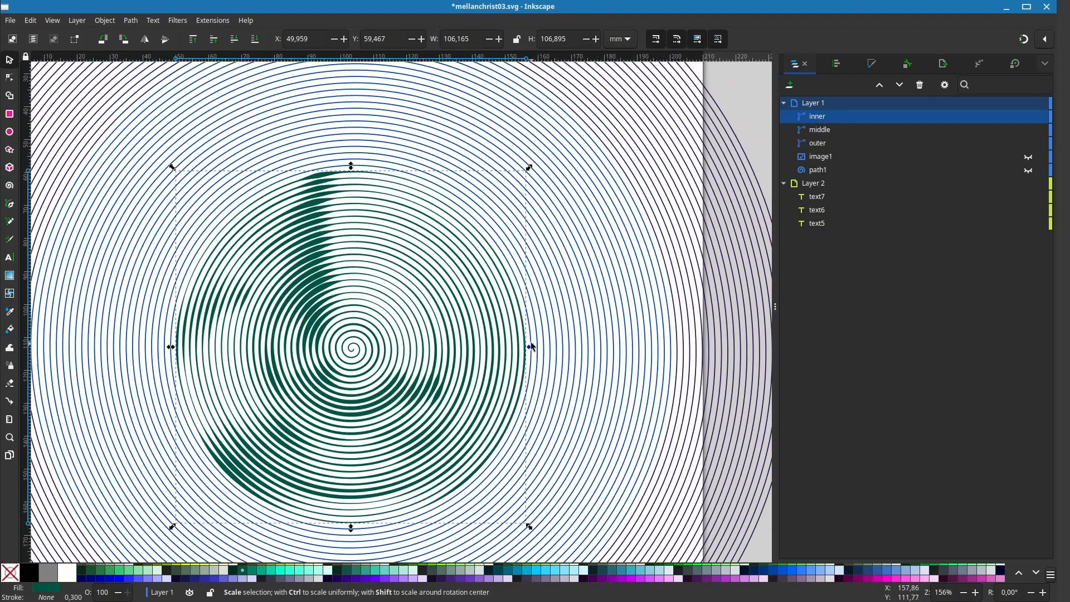
{"action": "scroll", "coordinate": [531, 344], "scroll_direction": "down", "scroll_amount": 2}
{"action": "left_click", "coordinate": [1029, 157]}
Step: Add thickness control points just right of the upper-right node row, working inward from the inner path's outer end
{"action": "scroll", "coordinate": [359, 301], "scroll_direction": "up", "scroll_amount": 3}
{"action": "key", "text": "n"}
{"action": "scroll", "coordinate": [432, 300], "scroll_direction": "up", "scroll_amount": 12}
{"action": "scroll", "coordinate": [435, 295], "scroll_direction": "right", "scroll_amount": 5}
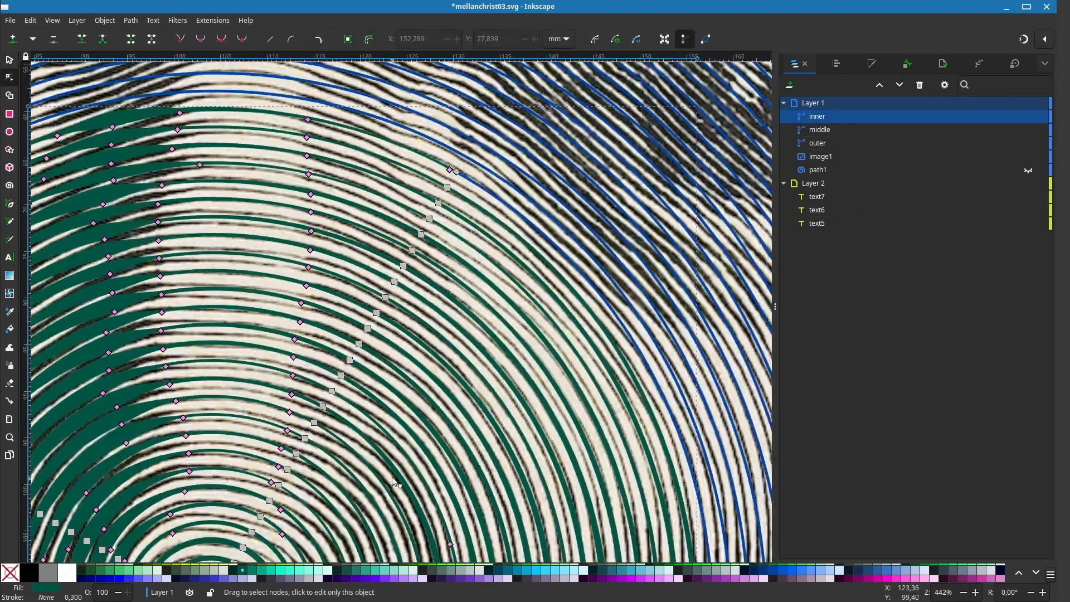
{"action": "left_click", "coordinate": [451, 171], "text": "ctrl"}
{"action": "mouse_move", "coordinate": [451, 171]}
{"action": "left_mouse_down"}
{"action": "mouse_move", "coordinate": [418, 279]}
{"action": "mouse_move", "coordinate": [434, 334]}
{"action": "left_mouse_up"}
{"action": "left_click", "coordinate": [448, 189], "text": "ctrl"}
{"action": "left_click", "coordinate": [446, 210], "text": "ctrl"}
{"action": "left_click", "coordinate": [441, 228], "text": "ctrl"}
{"action": "left_click", "coordinate": [433, 246], "text": "ctrl"}
{"action": "left_click", "coordinate": [427, 263], "text": "ctrl"}
{"action": "left_click", "coordinate": [419, 279], "text": "ctrl"}
{"action": "left_click", "coordinate": [432, 309], "text": "ctrl"}
Step: Continue the column of thickness control points right of the upper-right node row further in toward the spiral's centre
{"action": "scroll", "coordinate": [435, 338], "scroll_direction": "down", "scroll_amount": 5}
{"action": "scroll", "coordinate": [463, 251], "scroll_direction": "left", "scroll_amount": 1}
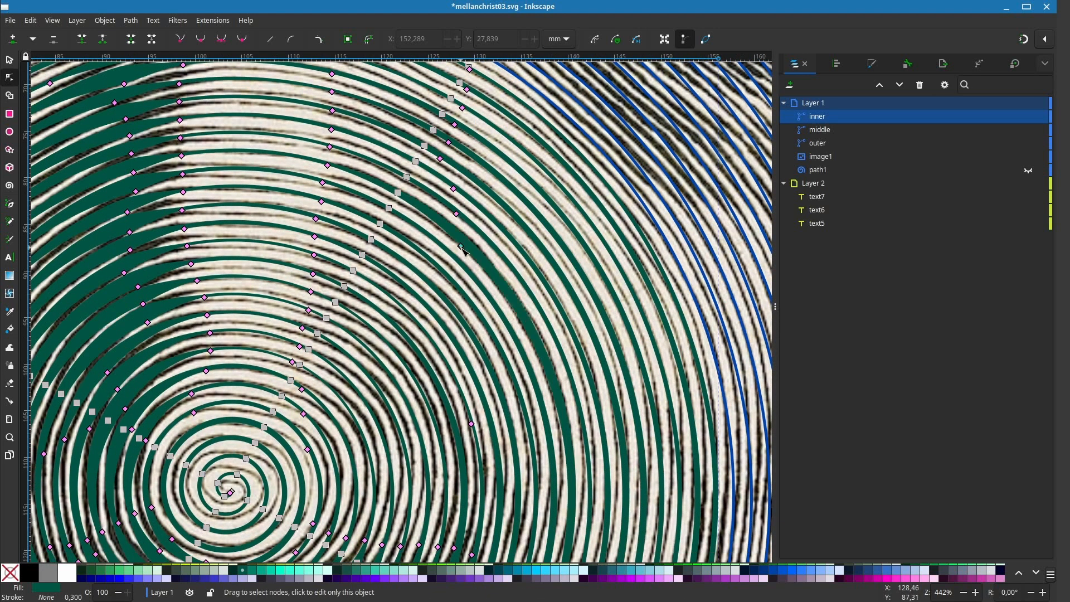
{"action": "mouse_move", "coordinate": [475, 258]}
{"action": "left_mouse_down"}
{"action": "mouse_move", "coordinate": [463, 244]}
{"action": "mouse_move", "coordinate": [458, 266]}
{"action": "left_mouse_up"}
{"action": "left_click", "coordinate": [462, 244], "text": "ctrl"}
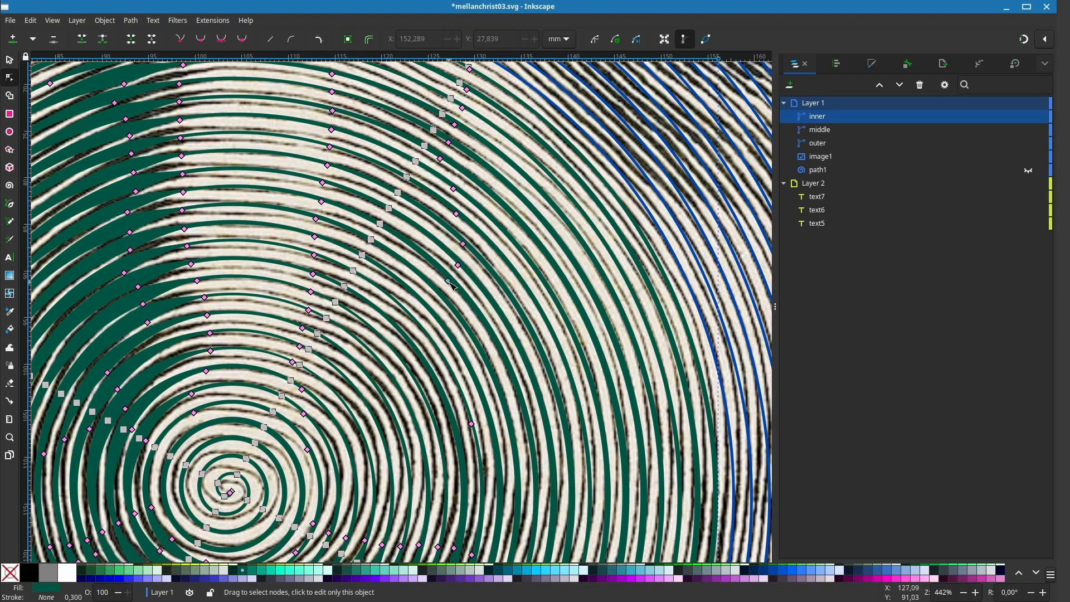
{"action": "left_click", "coordinate": [420, 331], "text": "ctrl"}
{"action": "left_click_drag", "start_coordinate": [420, 332], "coordinate": [431, 394]}
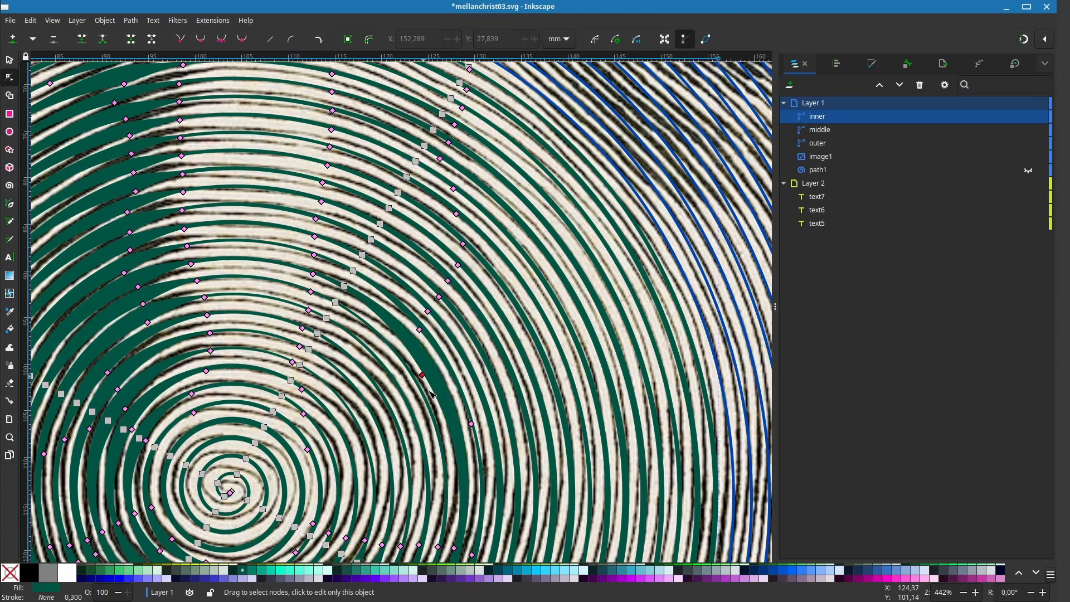
Step: Compare the inner path's upper-right shading with the engraving by hiding and showing the path, and inspect the new control points up close
{"action": "scroll", "coordinate": [433, 382], "scroll_direction": "down", "scroll_amount": 2, "text": "ctrl"}
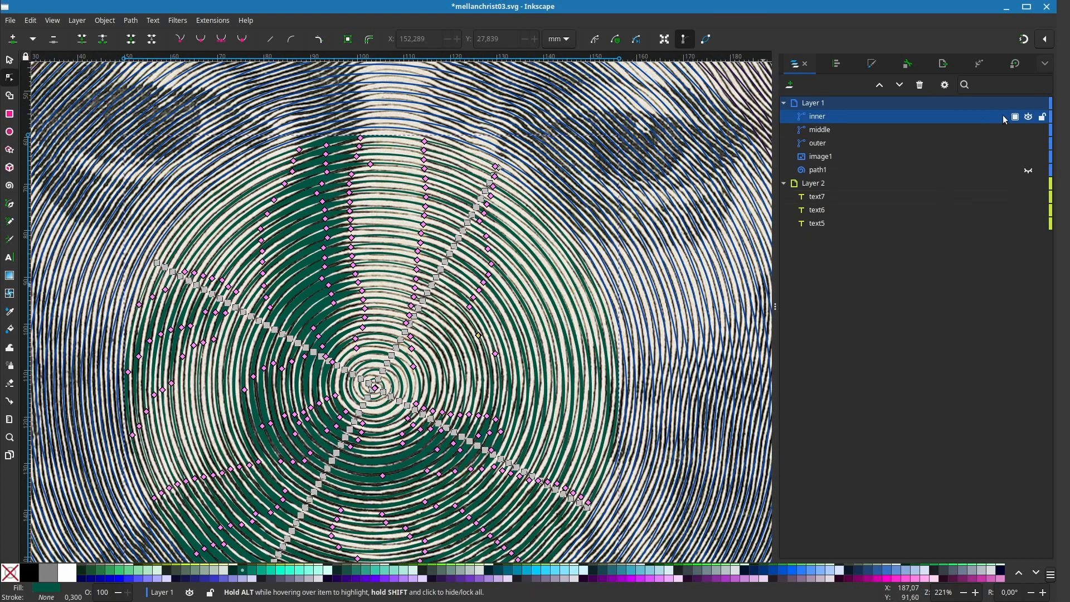
{"action": "left_click", "coordinate": [1030, 117]}
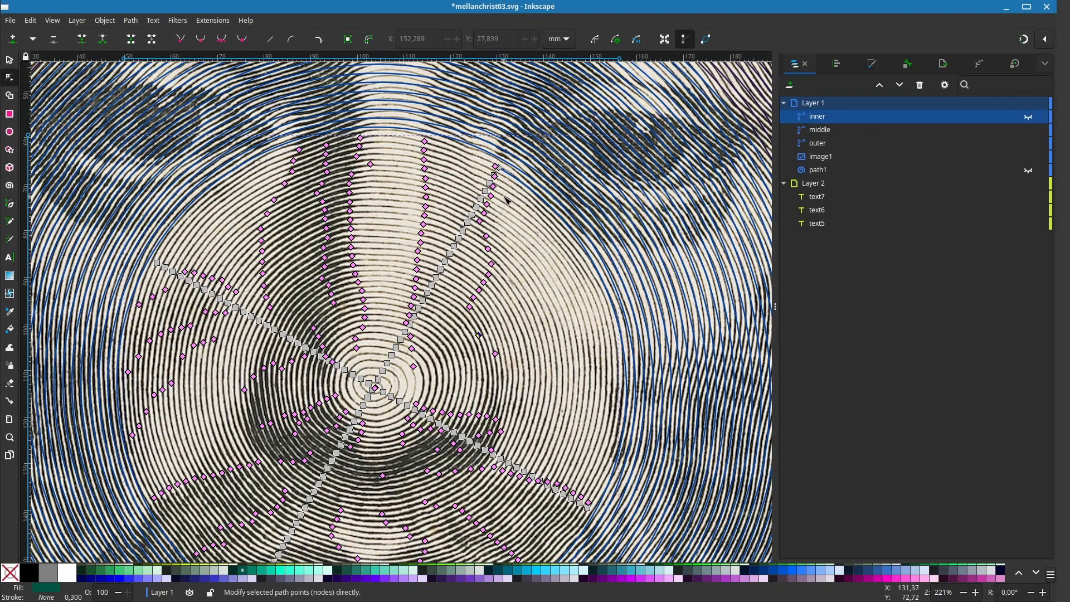
{"action": "scroll", "coordinate": [508, 298], "scroll_direction": "up", "scroll_amount": 1, "text": "ctrl"}
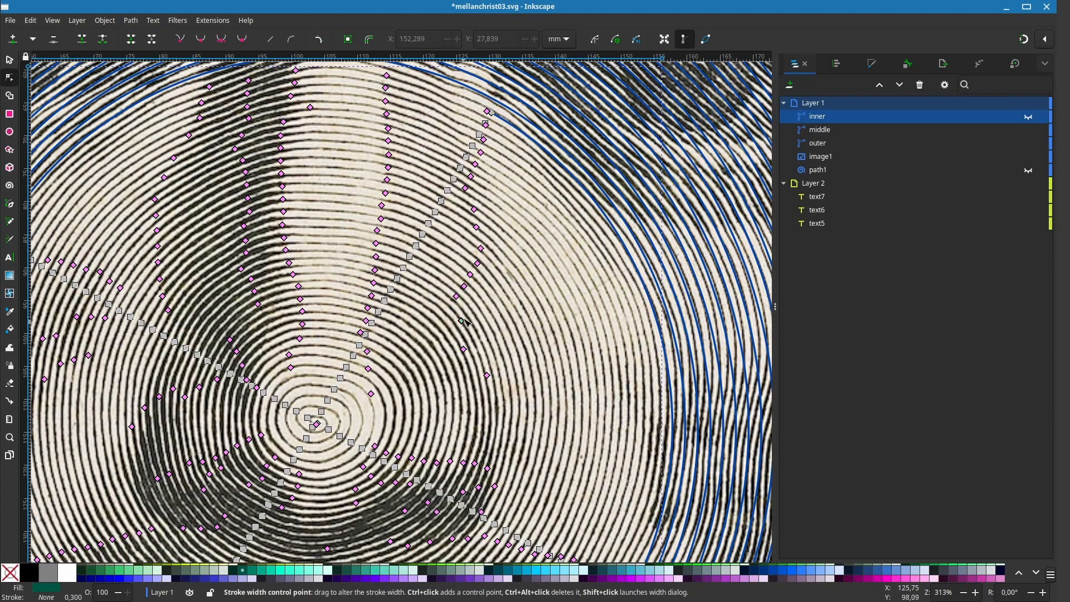
{"action": "mouse_move", "coordinate": [469, 290]}
{"action": "left_mouse_down"}
{"action": "mouse_move", "coordinate": [481, 184]}
{"action": "mouse_move", "coordinate": [492, 208]}
{"action": "left_mouse_up"}
{"action": "left_click", "coordinate": [1029, 116]}
{"action": "scroll", "coordinate": [487, 356], "scroll_direction": "up", "scroll_amount": 1, "text": "ctrl"}
{"action": "left_click_drag", "start_coordinate": [476, 340], "coordinate": [464, 358]}
{"action": "left_click_drag", "start_coordinate": [458, 378], "coordinate": [458, 381]}
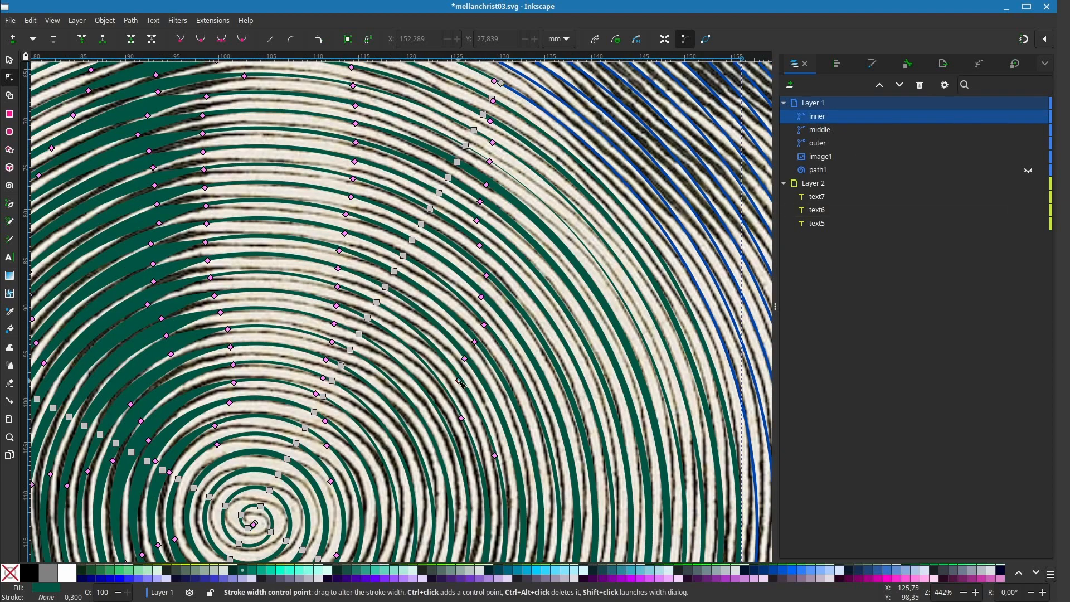
{"action": "scroll", "coordinate": [461, 383], "scroll_direction": "up", "scroll_amount": 3, "text": "ctrl"}
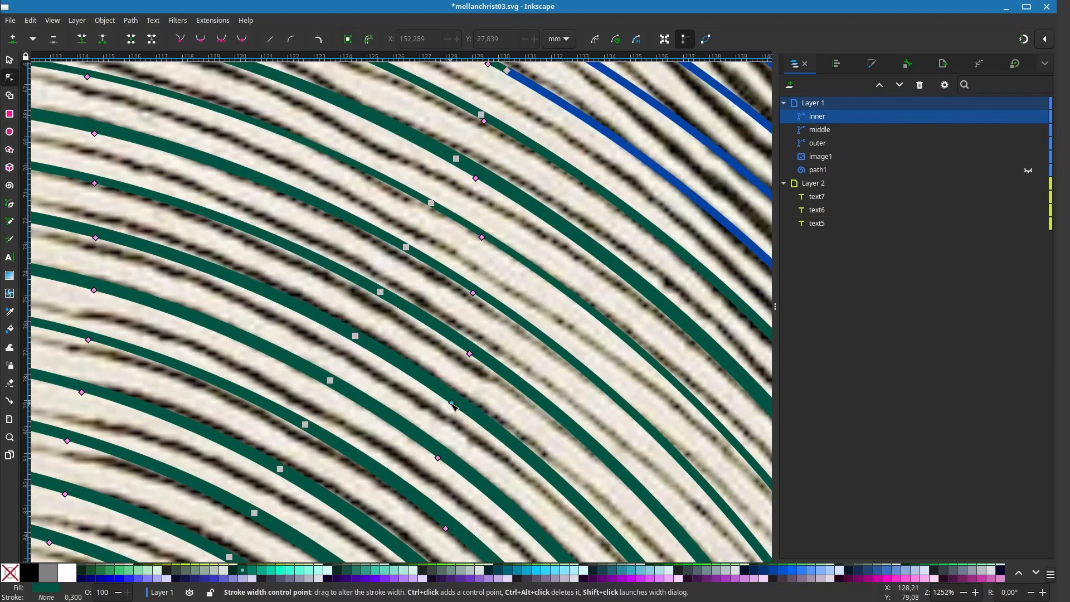
{"action": "scroll", "coordinate": [452, 406], "scroll_direction": "down", "scroll_amount": 6}
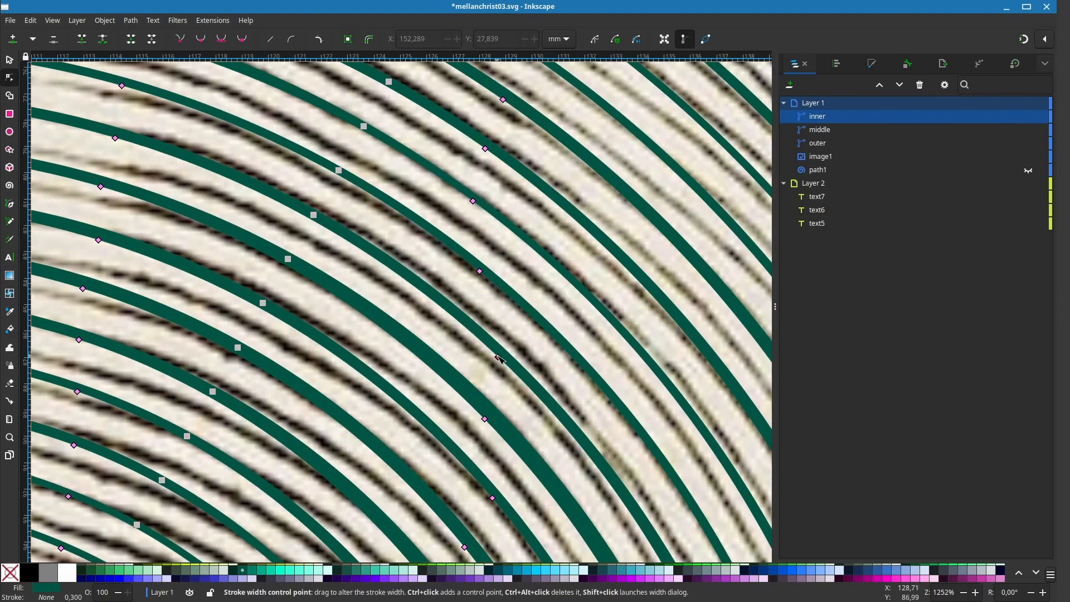
{"action": "scroll", "coordinate": [500, 359], "scroll_direction": "down", "scroll_amount": 10}
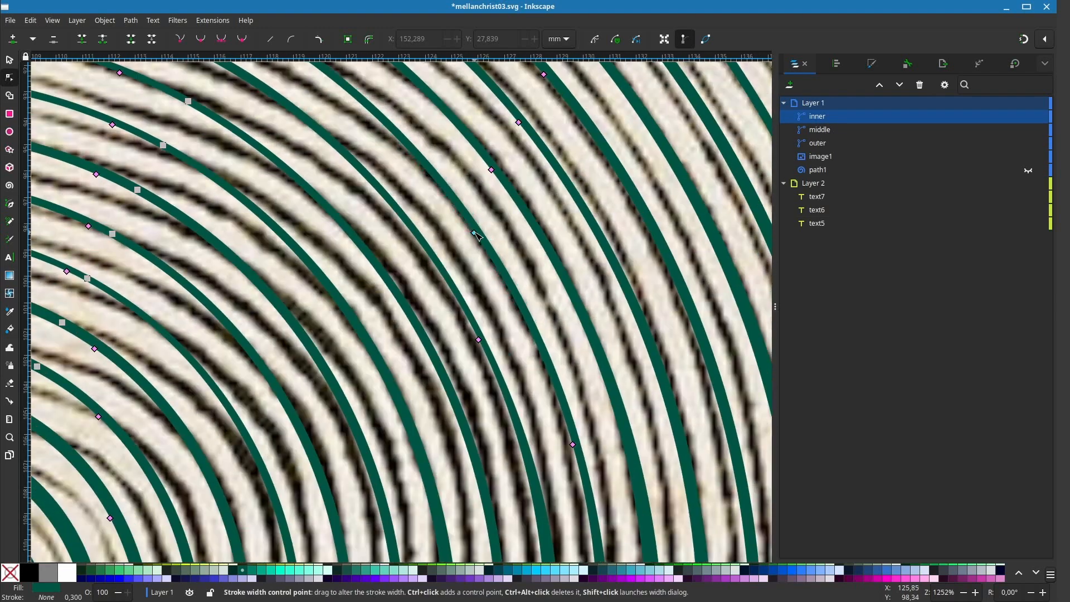
{"action": "scroll", "coordinate": [474, 232], "scroll_direction": "down", "scroll_amount": 2, "text": "ctrl"}
Step: Thicken the inner path's outermost turns just left of the upper-right node row with a new column of control points
{"action": "scroll", "coordinate": [484, 219], "scroll_direction": "up", "scroll_amount": 10}
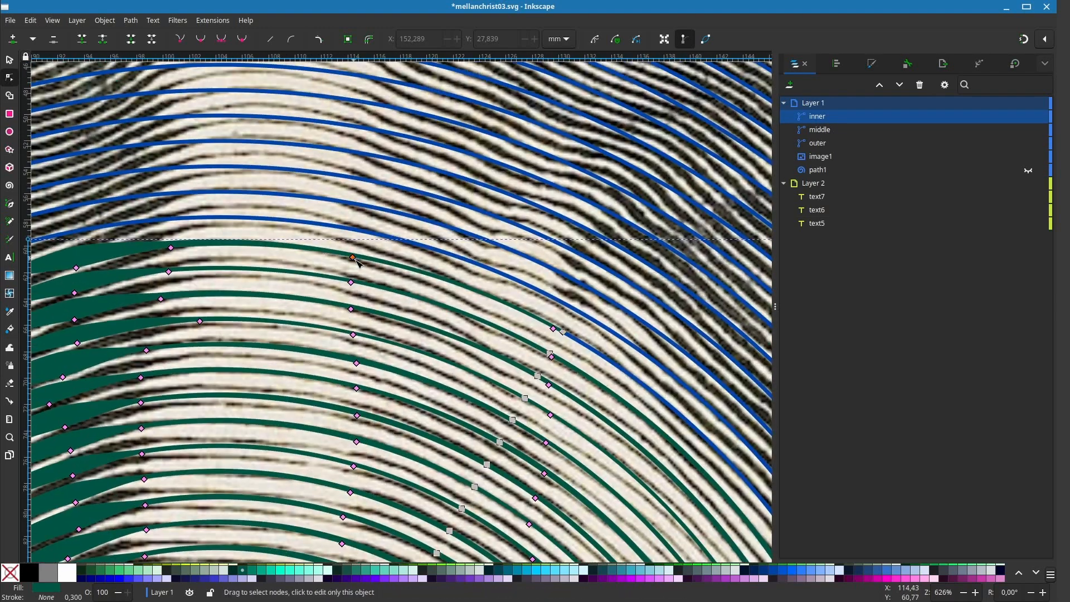
{"action": "left_click_drag", "start_coordinate": [447, 287], "coordinate": [446, 340]}
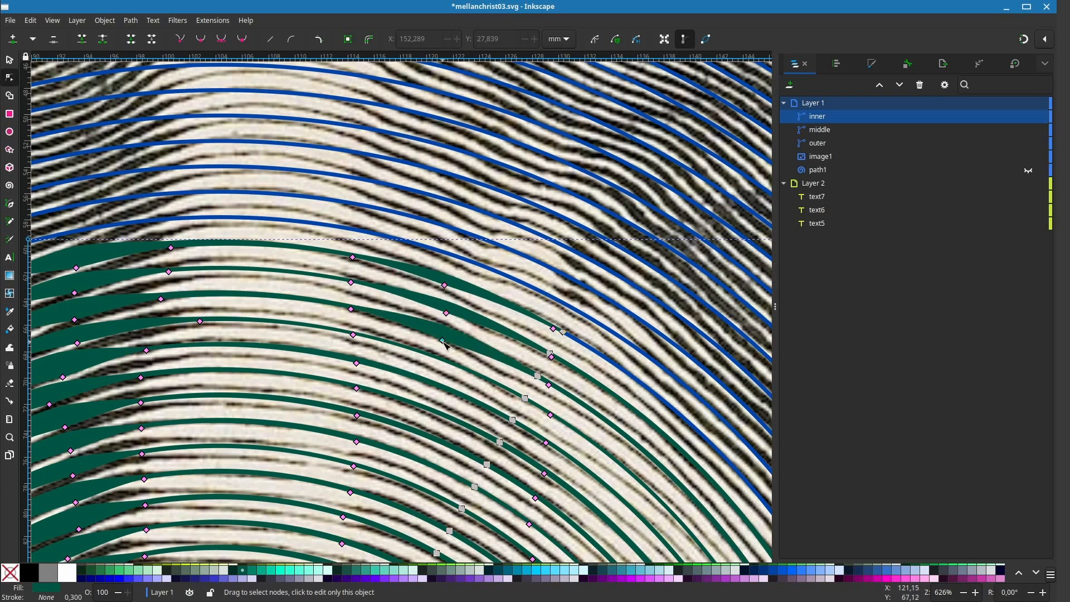
{"action": "scroll", "coordinate": [446, 340], "scroll_direction": "down", "scroll_amount": 5}
{"action": "left_click_drag", "start_coordinate": [446, 187], "coordinate": [441, 210]}
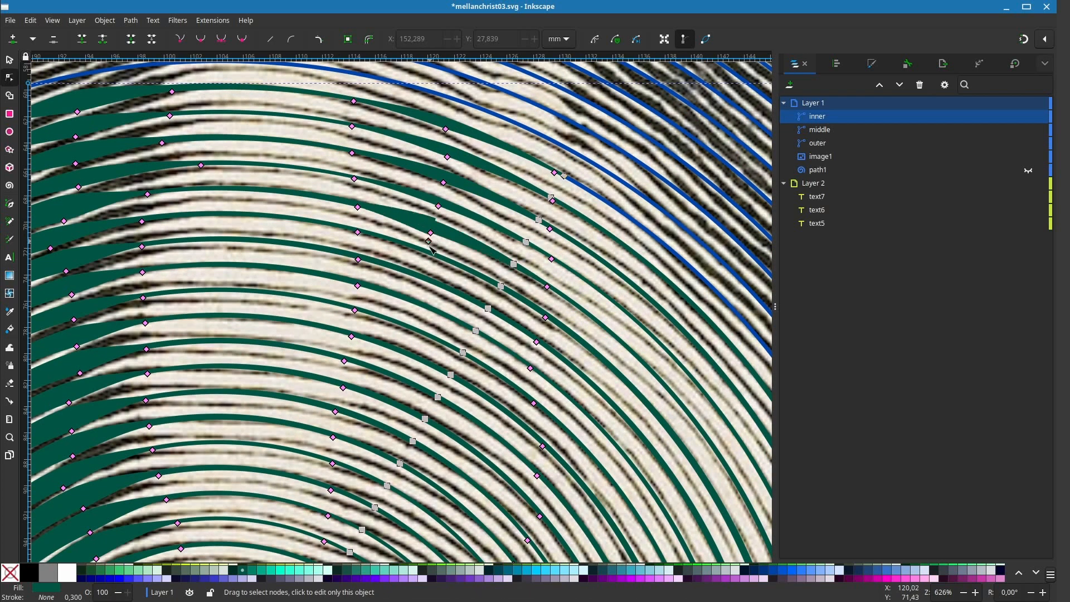
{"action": "scroll", "coordinate": [433, 262], "scroll_direction": "down", "scroll_amount": 2}
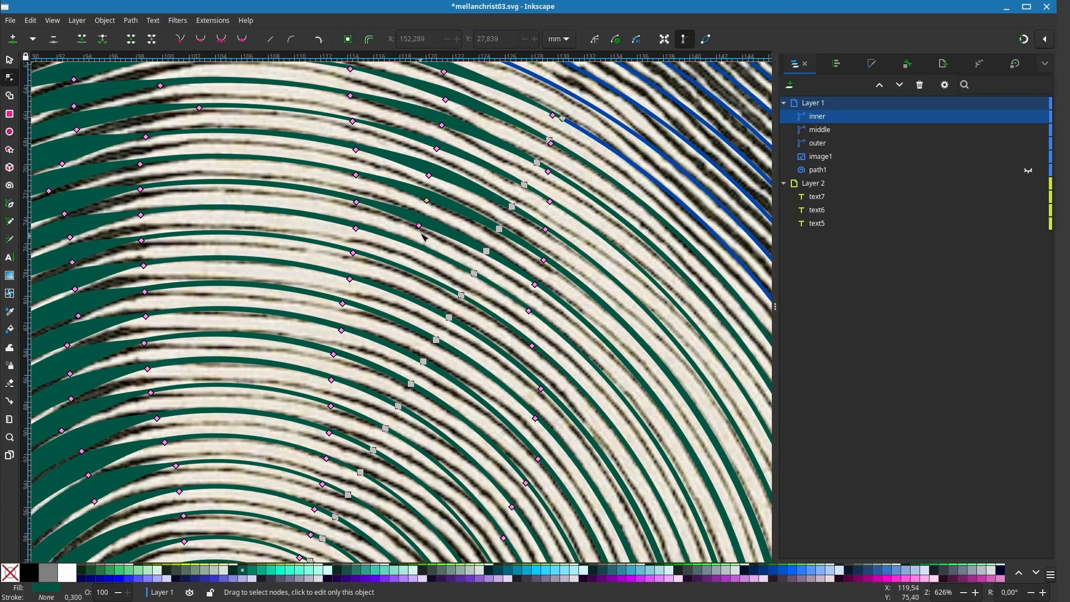
Step: Extend the new thickening column inward across the upper-right node row to the turns near the spiral's centre
{"action": "scroll", "coordinate": [440, 296], "scroll_direction": "down", "scroll_amount": 5}
{"action": "mouse_move", "coordinate": [442, 292]}
{"action": "left_mouse_down"}
{"action": "mouse_move", "coordinate": [452, 287]}
{"action": "mouse_move", "coordinate": [455, 297]}
{"action": "left_mouse_up"}
{"action": "scroll", "coordinate": [435, 279], "scroll_direction": "up", "scroll_amount": 5}
{"action": "scroll", "coordinate": [443, 267], "scroll_direction": "down", "scroll_amount": 2}
{"action": "left_click", "coordinate": [449, 260], "text": "ctrl"}
{"action": "left_click_drag", "start_coordinate": [455, 297], "coordinate": [436, 225]}
{"action": "left_click", "coordinate": [437, 201], "text": "ctrl"}
{"action": "scroll", "coordinate": [412, 273], "scroll_direction": "down", "scroll_amount": 3}
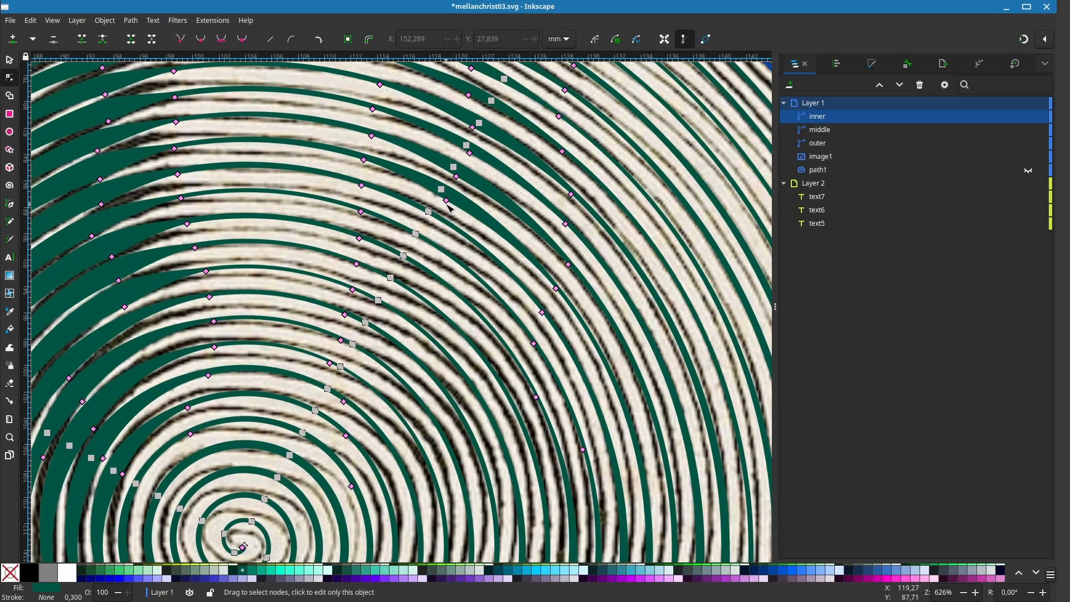
{"action": "scroll", "coordinate": [405, 160], "scroll_direction": "down", "scroll_amount": 2}
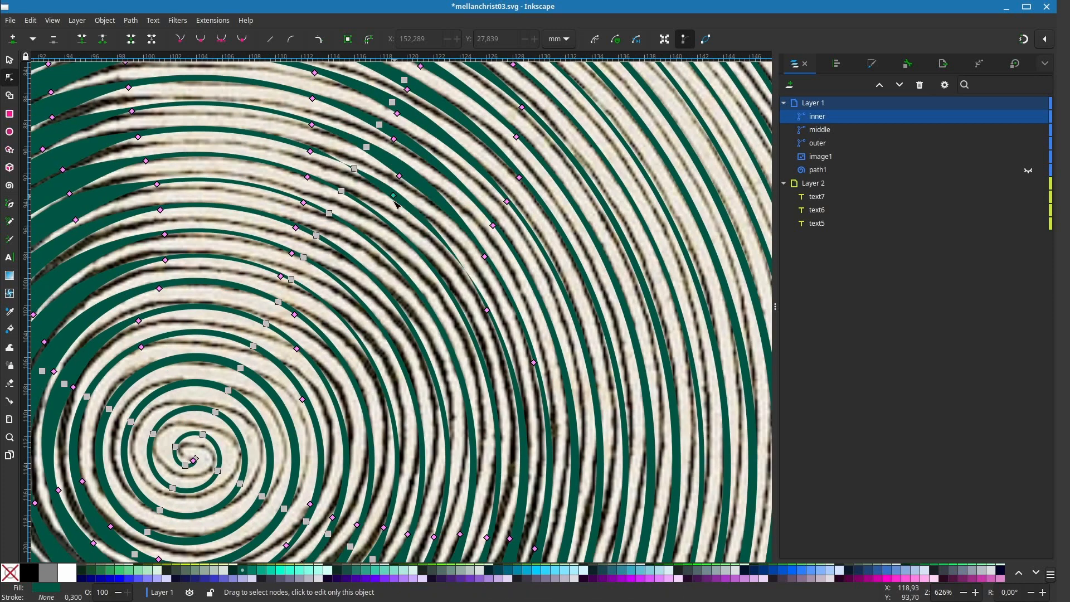
{"action": "scroll", "coordinate": [396, 204], "scroll_direction": "down", "scroll_amount": 2}
{"action": "mouse_move", "coordinate": [412, 219]}
{"action": "left_mouse_down"}
{"action": "mouse_move", "coordinate": [406, 245]}
{"action": "mouse_move", "coordinate": [468, 213]}
{"action": "left_mouse_up"}
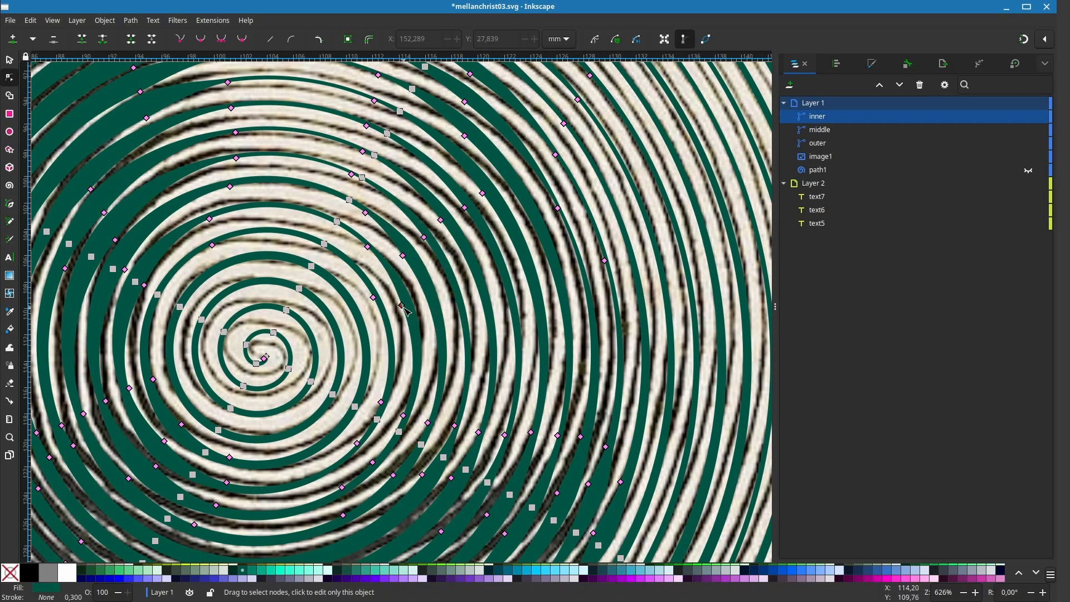
Step: Check the inner path's shading with image1 hidden and the Selector tool active, show the image again, and save the document
{"action": "scroll", "coordinate": [529, 287], "scroll_direction": "down", "scroll_amount": 4}
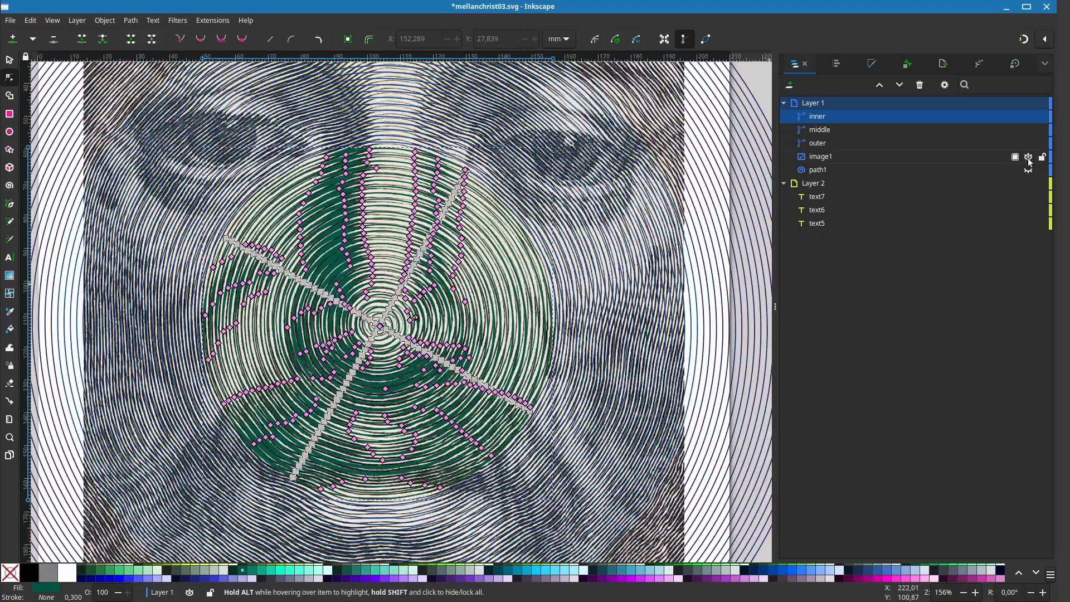
{"action": "left_click", "coordinate": [1028, 157]}
{"action": "key", "text": "s"}
{"action": "scroll", "coordinate": [716, 251], "scroll_direction": "down", "scroll_amount": 1}
{"action": "left_click_drag", "start_coordinate": [671, 284], "coordinate": [623, 308]}
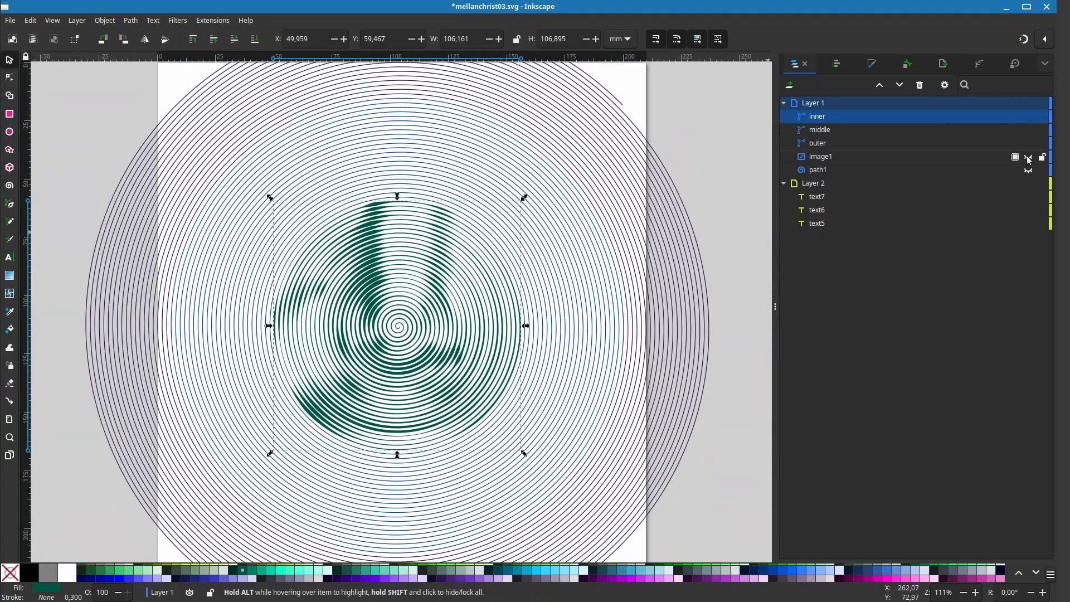
{"action": "left_click", "coordinate": [1028, 157]}
{"action": "key", "text": "ctrl+s"}
Step: Check the inner path against the engraving by hiding and showing image1 and the inner path, examining its right edge
{"action": "scroll", "coordinate": [543, 245], "scroll_direction": "up", "scroll_amount": 2}
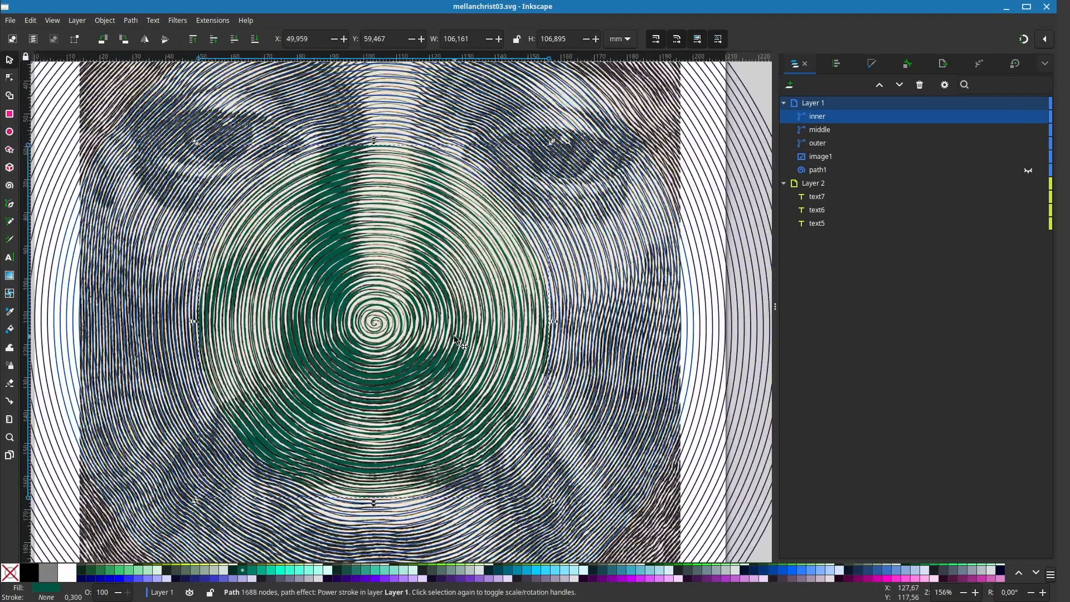
{"action": "left_click", "coordinate": [1028, 157]}
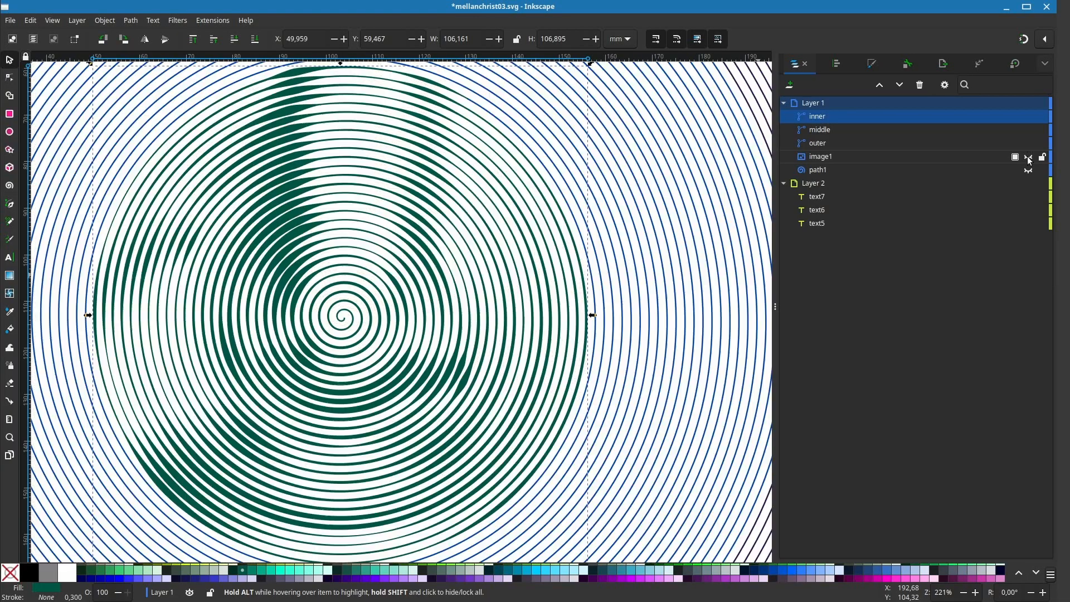
{"action": "left_click", "coordinate": [1029, 158]}
{"action": "scroll", "coordinate": [518, 288], "scroll_direction": "down", "scroll_amount": 2}
{"action": "scroll", "coordinate": [517, 289], "scroll_direction": "up", "scroll_amount": 4}
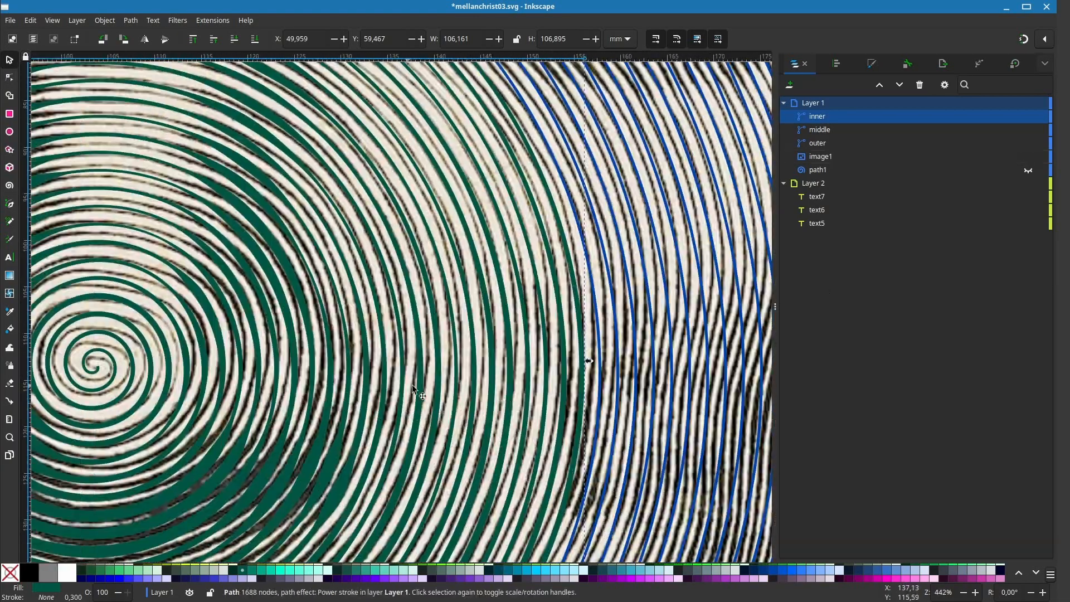
{"action": "scroll", "coordinate": [413, 389], "scroll_direction": "down", "scroll_amount": 3}
{"action": "left_click", "coordinate": [1029, 117]}
{"action": "left_click", "coordinate": [1029, 117]}
{"action": "scroll", "coordinate": [597, 393], "scroll_direction": "up", "scroll_amount": 3}
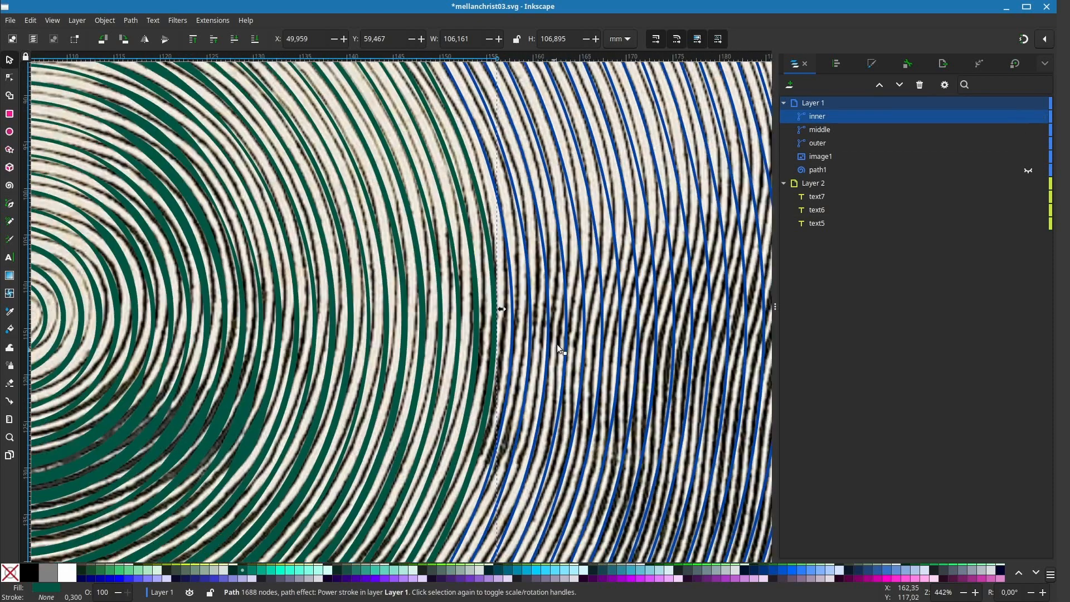
Step: Add control points at the inner path's far right edge and thicken its outermost turns there
{"action": "key", "text": "n"}
{"action": "mouse_move", "coordinate": [481, 185]}
{"action": "left_mouse_down"}
{"action": "mouse_move", "coordinate": [495, 328]}
{"action": "mouse_move", "coordinate": [485, 418]}
{"action": "mouse_move", "coordinate": [479, 372]}
{"action": "left_mouse_up"}
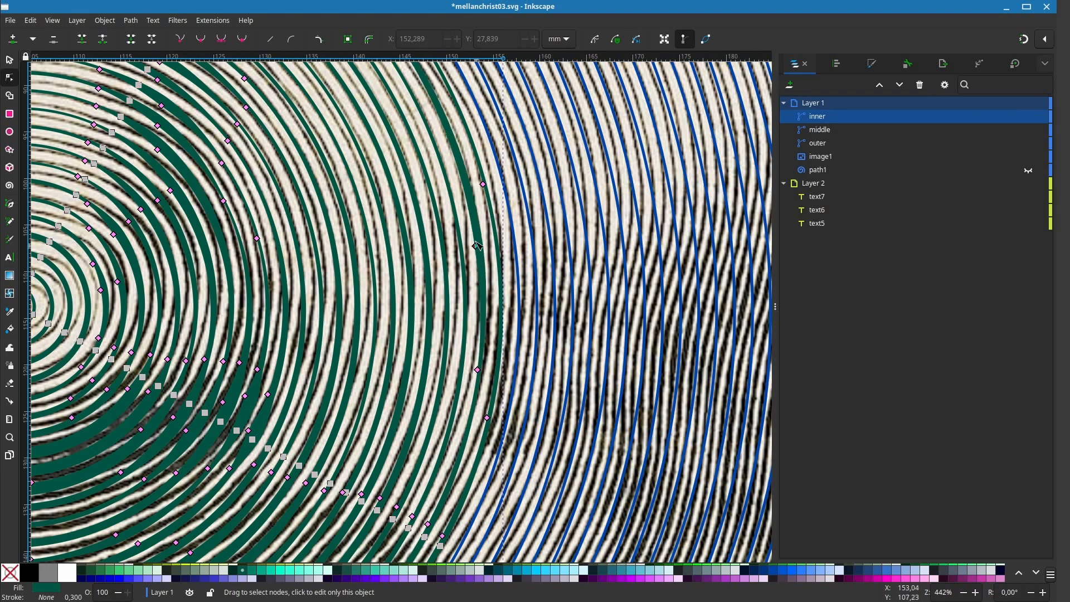
{"action": "left_click_drag", "start_coordinate": [457, 230], "coordinate": [464, 290]}
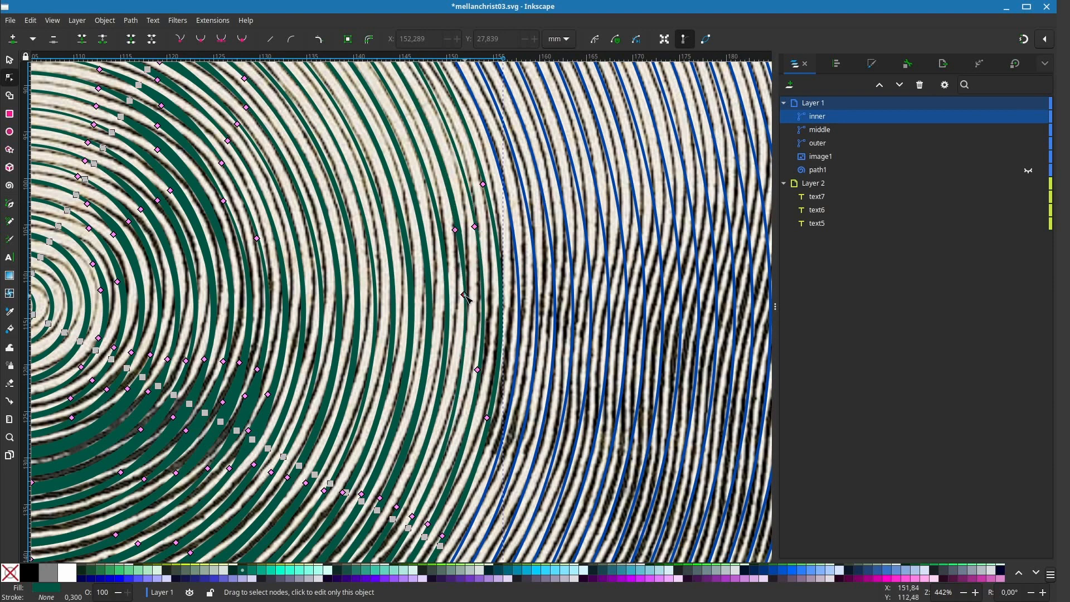
{"action": "scroll", "coordinate": [467, 299], "scroll_direction": "up", "scroll_amount": 2}
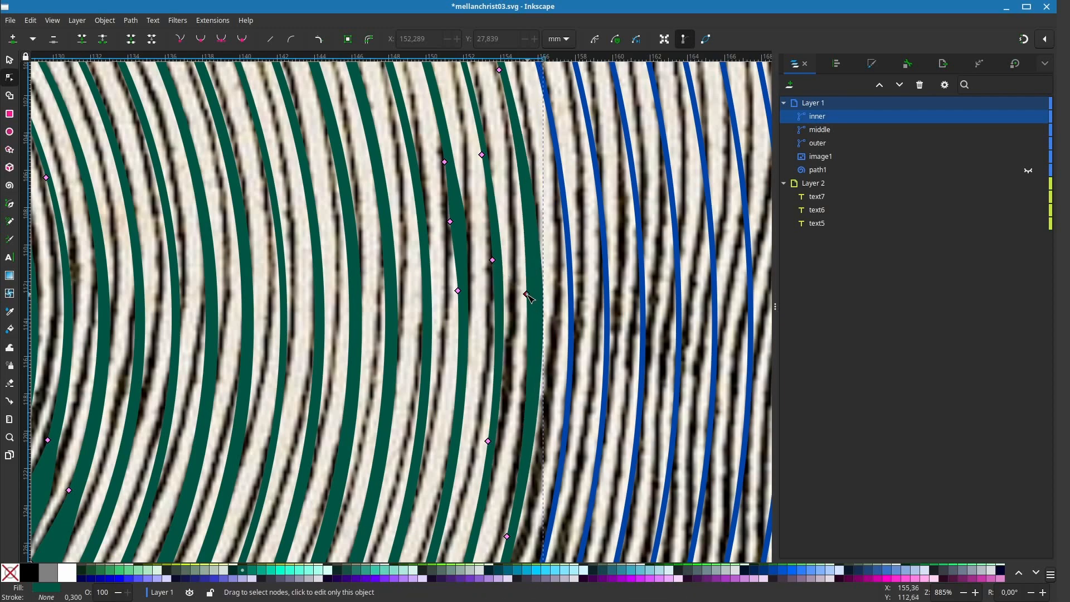
{"action": "scroll", "coordinate": [518, 286], "scroll_direction": "down", "scroll_amount": 4}
Step: Add a row of thickness control points to the middle path along the lower edge of the right-hand eye's shadow
{"action": "left_click_drag", "start_coordinate": [594, 155], "coordinate": [621, 374]}
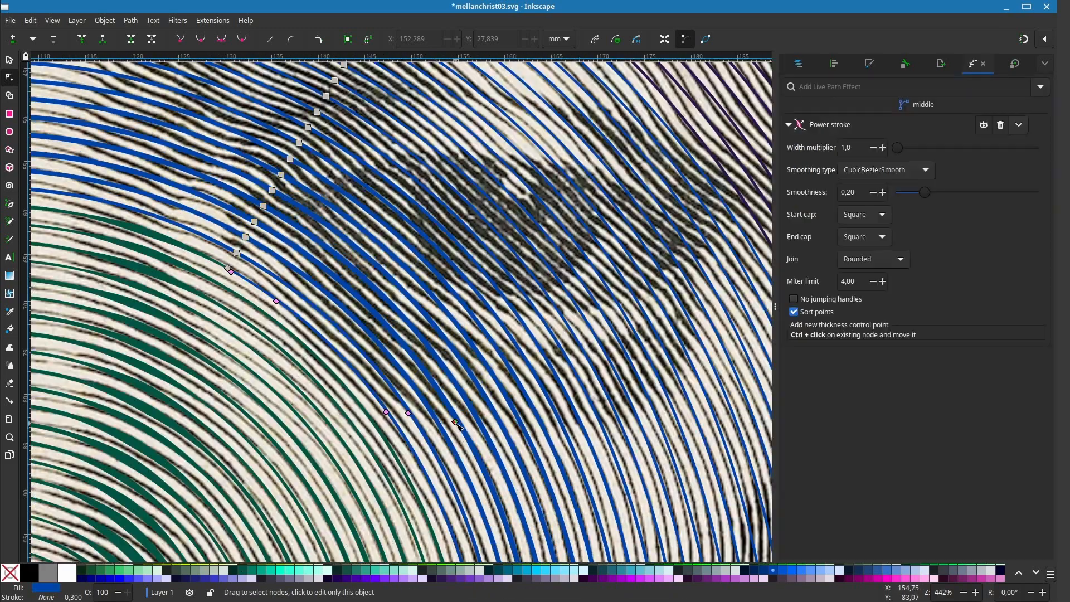
{"action": "mouse_move", "coordinate": [455, 422]}
{"action": "left_mouse_down"}
{"action": "mouse_move", "coordinate": [433, 419]}
{"action": "mouse_move", "coordinate": [477, 425]}
{"action": "left_mouse_up"}
{"action": "left_click", "coordinate": [455, 422], "text": "ctrl"}
{"action": "mouse_move", "coordinate": [503, 434]}
{"action": "left_mouse_down"}
{"action": "mouse_move", "coordinate": [394, 350]}
{"action": "mouse_move", "coordinate": [487, 345]}
{"action": "mouse_move", "coordinate": [443, 378]}
{"action": "mouse_move", "coordinate": [502, 376]}
{"action": "mouse_move", "coordinate": [470, 379]}
{"action": "mouse_move", "coordinate": [509, 352]}
{"action": "left_mouse_up"}
{"action": "left_click", "coordinate": [415, 354], "text": "ctrl"}
{"action": "left_click", "coordinate": [433, 350], "text": "ctrl"}
{"action": "left_click", "coordinate": [451, 349], "text": "ctrl"}
{"action": "scroll", "coordinate": [442, 378], "scroll_direction": "up", "scroll_amount": 1}
{"action": "left_click", "coordinate": [442, 377], "text": "ctrl"}
{"action": "left_click", "coordinate": [469, 379], "text": "ctrl"}
{"action": "left_click", "coordinate": [493, 366], "text": "ctrl"}
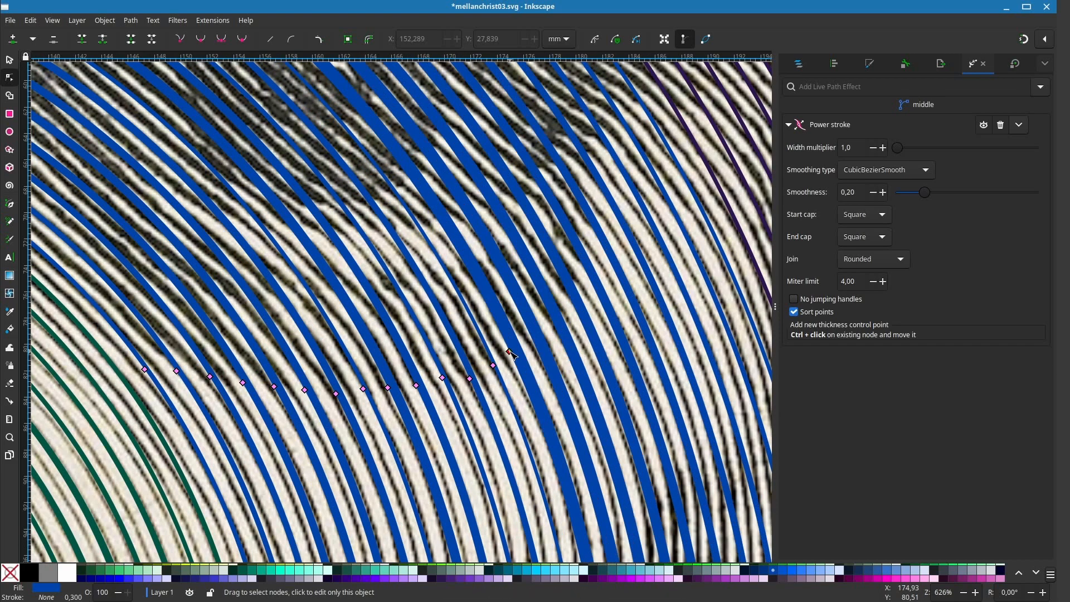
Step: Extend the middle path's control point row outward and up around the outer end of the right-hand eye
{"action": "left_click_drag", "start_coordinate": [509, 352], "coordinate": [538, 346]}
{"action": "left_click", "coordinate": [512, 352], "text": "ctrl"}
{"action": "mouse_move", "coordinate": [544, 350]}
{"action": "left_mouse_down"}
{"action": "mouse_move", "coordinate": [589, 338]}
{"action": "mouse_move", "coordinate": [509, 410]}
{"action": "mouse_move", "coordinate": [519, 307]}
{"action": "mouse_move", "coordinate": [631, 387]}
{"action": "mouse_move", "coordinate": [553, 261]}
{"action": "mouse_move", "coordinate": [533, 279]}
{"action": "left_mouse_up"}
{"action": "left_click", "coordinate": [500, 382], "text": "ctrl"}
{"action": "left_click", "coordinate": [509, 342], "text": "ctrl"}
{"action": "left_click", "coordinate": [631, 386], "text": "ctrl"}
{"action": "left_click", "coordinate": [590, 318], "text": "ctrl"}
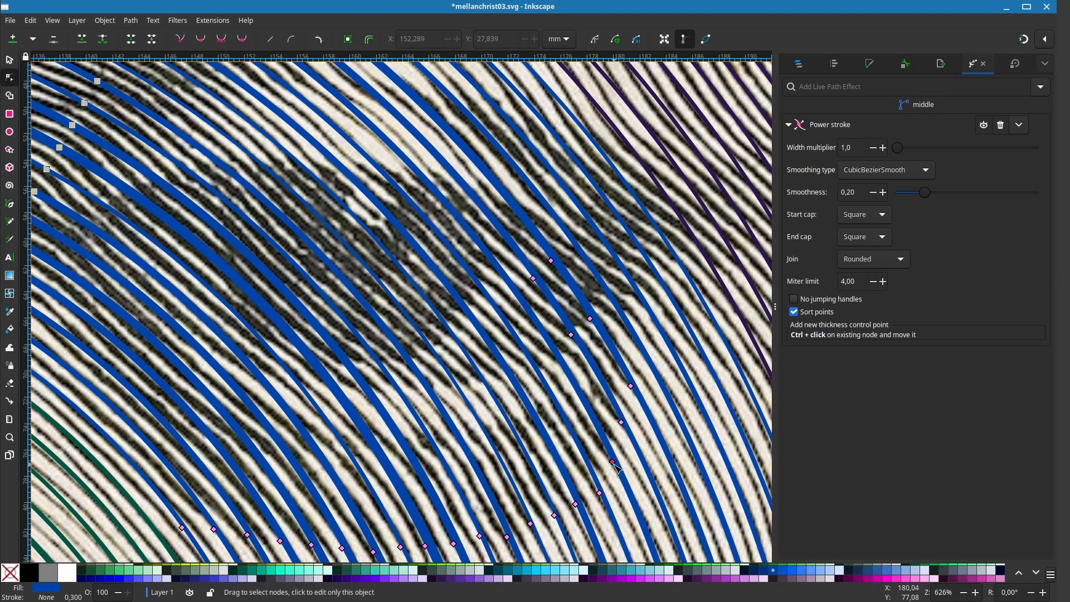
Step: Add a second row of control points to the middle path just above the first, from the eye's outer end back inward
{"action": "left_click", "coordinate": [571, 335], "text": "ctrl"}
{"action": "left_click_drag", "start_coordinate": [571, 335], "coordinate": [558, 359]}
{"action": "left_click", "coordinate": [578, 395], "text": "ctrl"}
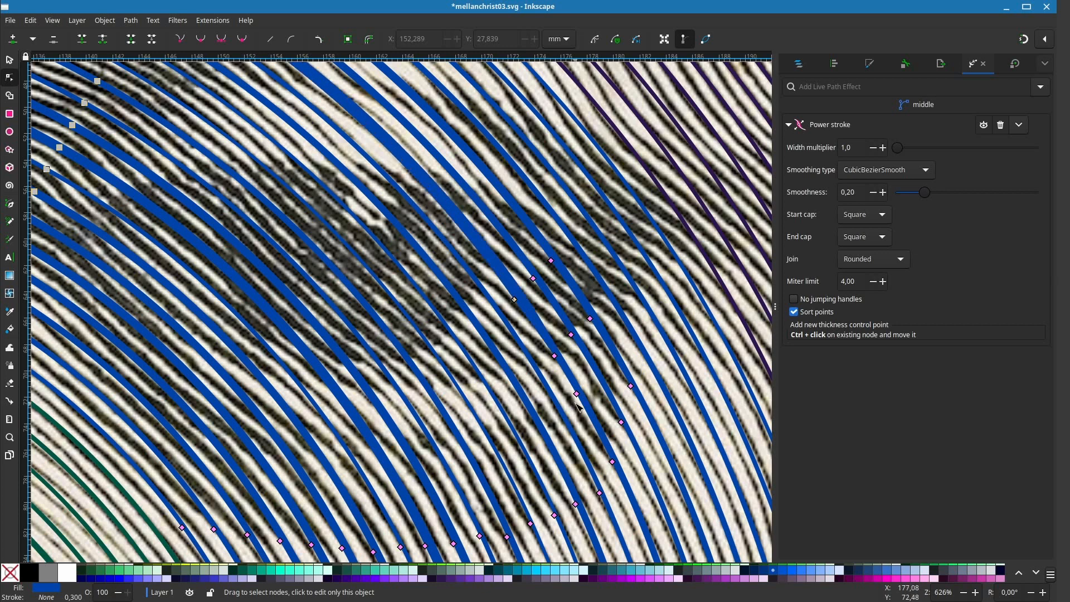
{"action": "mouse_move", "coordinate": [577, 395]}
{"action": "left_mouse_down"}
{"action": "mouse_move", "coordinate": [510, 431]}
{"action": "mouse_move", "coordinate": [481, 429]}
{"action": "left_mouse_up"}
{"action": "left_click", "coordinate": [481, 430], "text": "ctrl"}
{"action": "left_click_drag", "start_coordinate": [481, 429], "coordinate": [452, 432]}
{"action": "mouse_move", "coordinate": [452, 432]}
{"action": "left_mouse_down"}
{"action": "mouse_move", "coordinate": [529, 372]}
{"action": "mouse_move", "coordinate": [503, 379]}
{"action": "left_mouse_up"}
{"action": "left_click_drag", "start_coordinate": [503, 379], "coordinate": [495, 376]}
{"action": "mouse_move", "coordinate": [775, 306]}
{"action": "left_mouse_down"}
{"action": "mouse_move", "coordinate": [953, 301]}
{"action": "mouse_move", "coordinate": [776, 300]}
{"action": "left_mouse_up"}
{"action": "left_click_drag", "start_coordinate": [560, 398], "coordinate": [460, 383]}
{"action": "scroll", "coordinate": [459, 383], "scroll_direction": "left", "scroll_amount": 5}
{"action": "mouse_move", "coordinate": [568, 381]}
{"action": "left_mouse_down"}
{"action": "mouse_move", "coordinate": [527, 371]}
{"action": "mouse_move", "coordinate": [519, 408]}
{"action": "left_mouse_up"}
Step: Add control points near the middle path's inner end and up along the inner corner of the right-hand eye
{"action": "left_click", "coordinate": [288, 362], "text": "ctrl"}
{"action": "left_click_drag", "start_coordinate": [288, 362], "coordinate": [290, 332]}
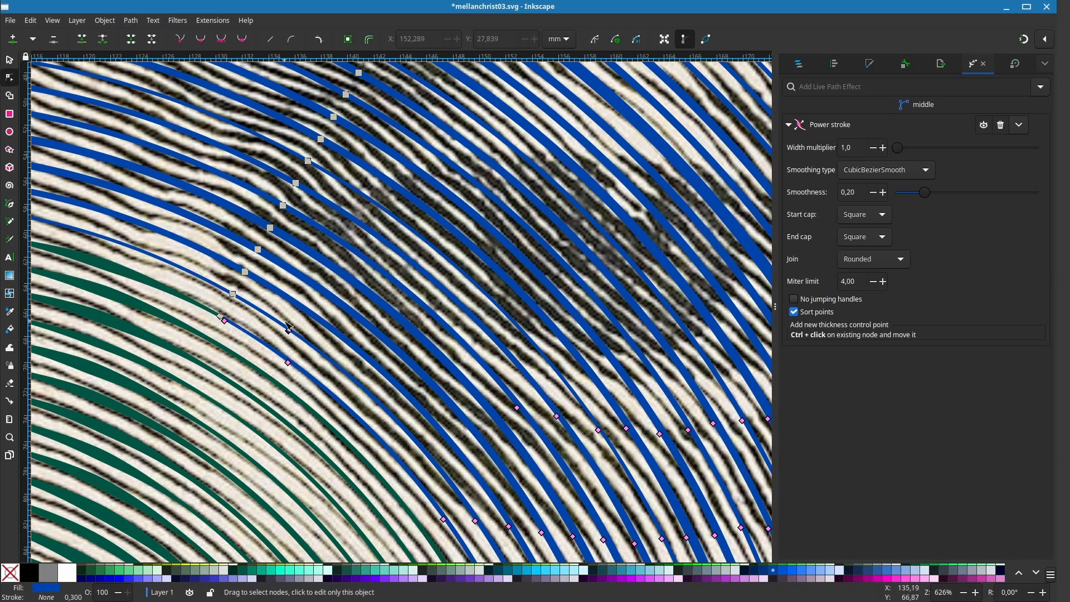
{"action": "mouse_move", "coordinate": [220, 291]}
{"action": "left_mouse_down"}
{"action": "mouse_move", "coordinate": [181, 226]}
{"action": "mouse_move", "coordinate": [192, 192]}
{"action": "left_mouse_up"}
{"action": "left_click", "coordinate": [181, 217], "text": "ctrl"}
{"action": "left_click", "coordinate": [192, 193], "text": "ctrl"}
{"action": "left_click_drag", "start_coordinate": [192, 192], "coordinate": [208, 172]}
{"action": "mouse_move", "coordinate": [295, 178]}
{"action": "left_mouse_down"}
{"action": "mouse_move", "coordinate": [298, 290]}
{"action": "mouse_move", "coordinate": [421, 273]}
{"action": "left_mouse_up"}
{"action": "mouse_move", "coordinate": [298, 289]}
{"action": "left_mouse_down"}
{"action": "mouse_move", "coordinate": [313, 262]}
{"action": "mouse_move", "coordinate": [299, 217]}
{"action": "left_mouse_up"}
{"action": "left_click_drag", "start_coordinate": [445, 322], "coordinate": [360, 251]}
{"action": "scroll", "coordinate": [363, 253], "scroll_direction": "down", "scroll_amount": 1}
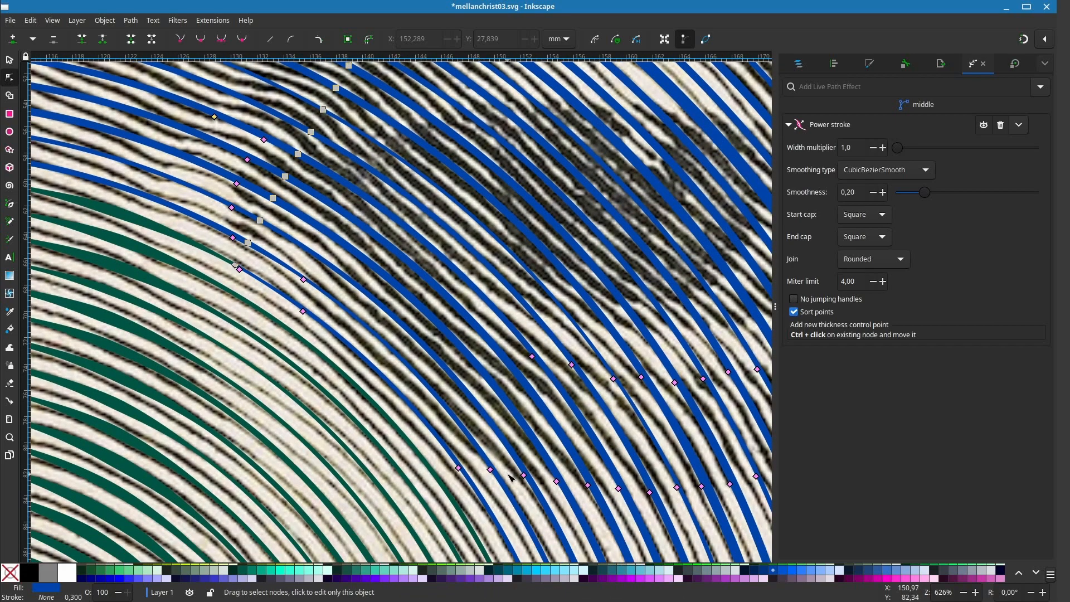
Step: Thicken the middle path's innermost turns between the eye's inner corner and the lower row with additional control points
{"action": "left_click_drag", "start_coordinate": [257, 213], "coordinate": [243, 221]}
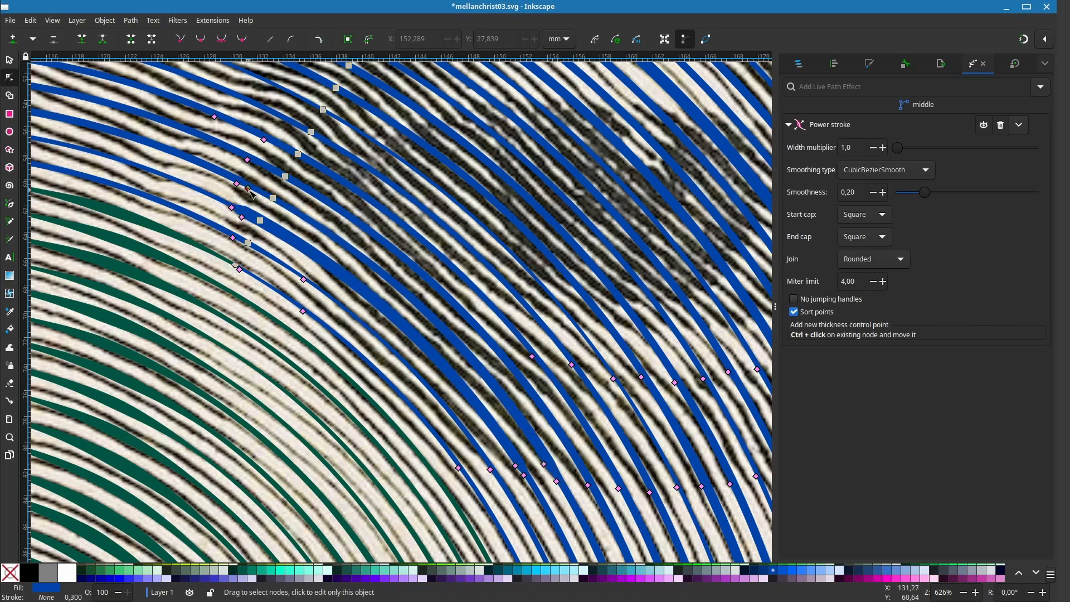
{"action": "left_click_drag", "start_coordinate": [584, 474], "coordinate": [533, 516]}
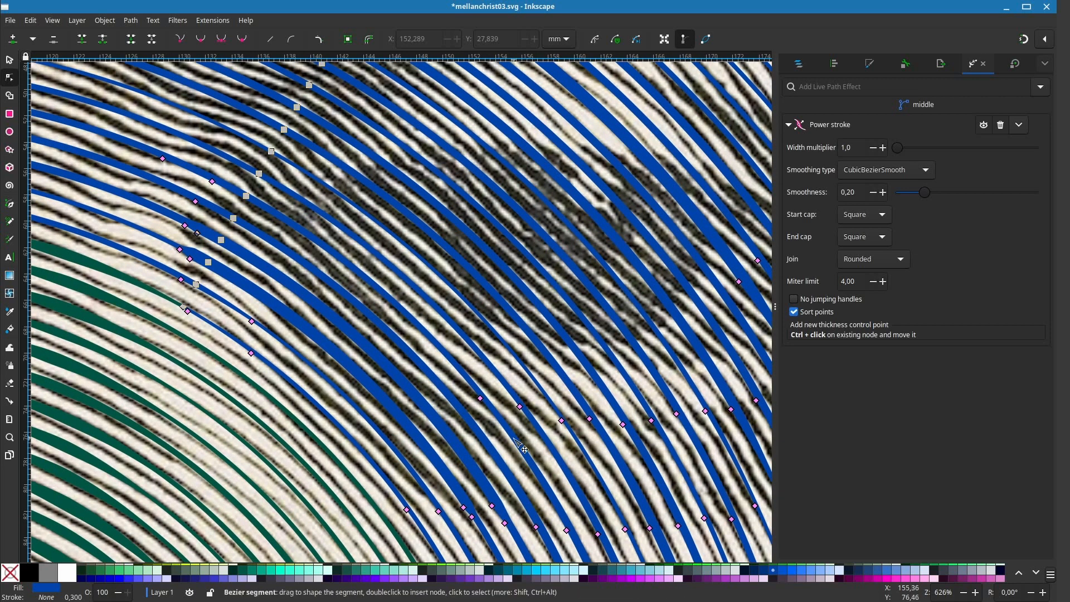
{"action": "scroll", "coordinate": [204, 174], "scroll_direction": "up", "scroll_amount": 1}
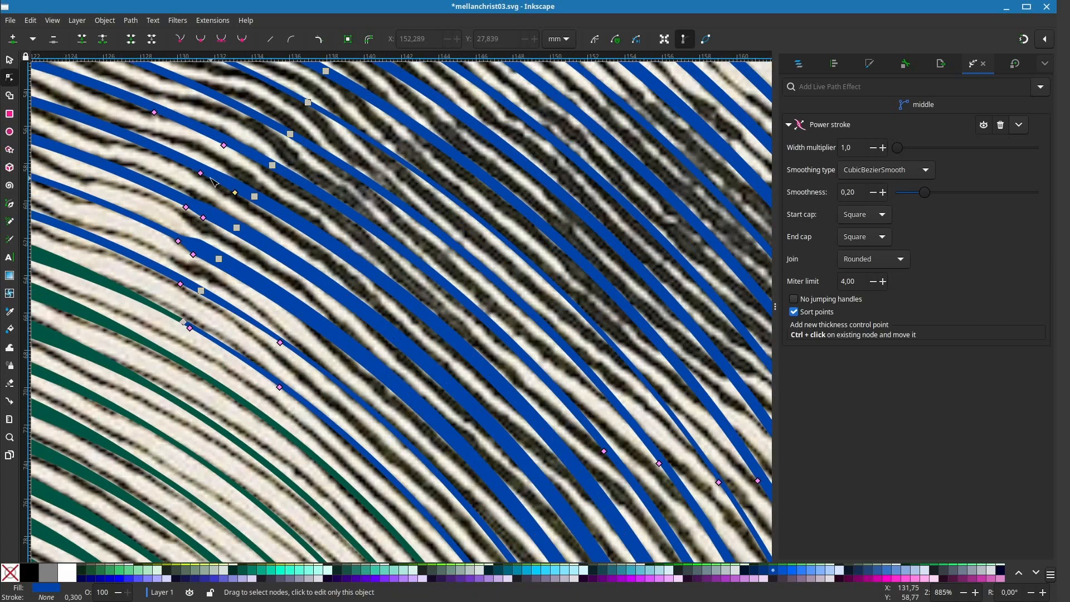
{"action": "scroll", "coordinate": [190, 208], "scroll_direction": "down", "scroll_amount": 1}
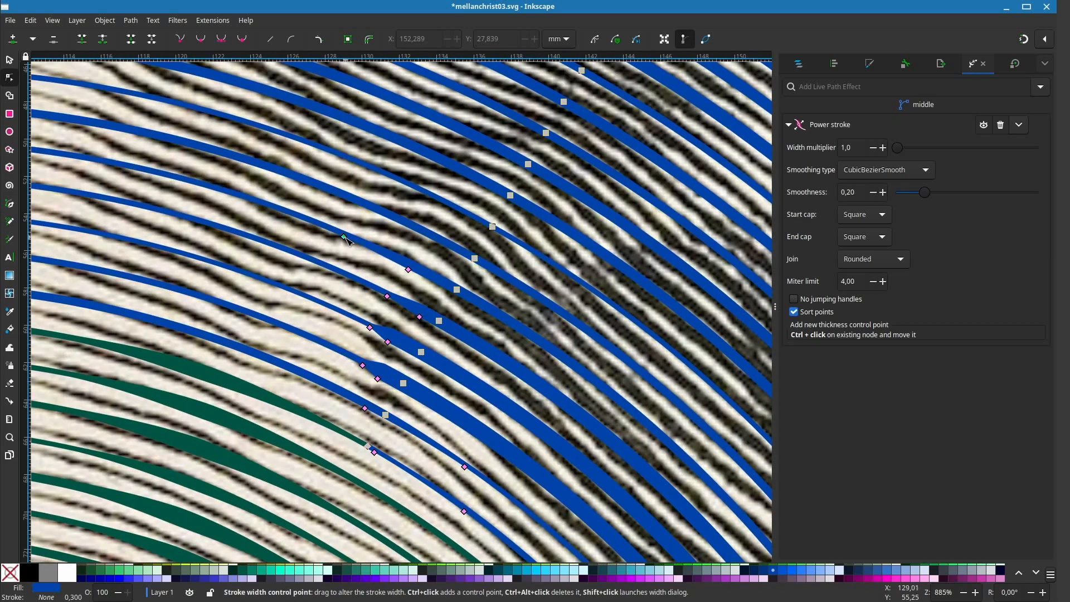
{"action": "scroll", "coordinate": [450, 375], "scroll_direction": "down", "scroll_amount": 1}
{"action": "scroll", "coordinate": [443, 369], "scroll_direction": "up", "scroll_amount": 1}
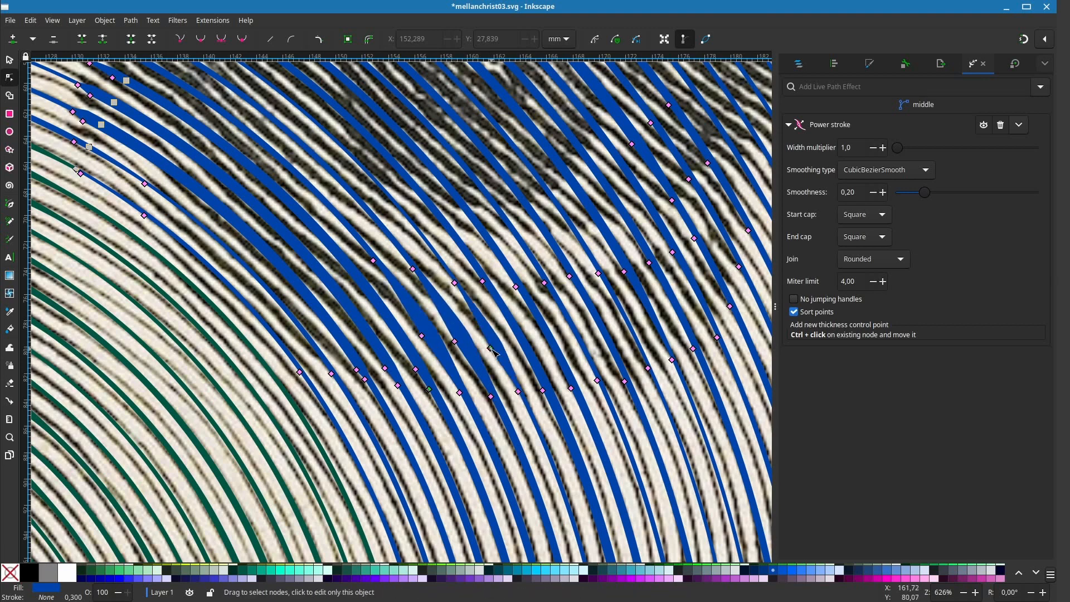
Step: Thicken the dark band under the right-hand eye with control points between the middle path's two lower rows
{"action": "left_click_drag", "start_coordinate": [536, 379], "coordinate": [519, 353]}
{"action": "left_click", "coordinate": [571, 388], "text": "ctrl"}
{"action": "mouse_move", "coordinate": [571, 388]}
{"action": "left_mouse_down"}
{"action": "mouse_move", "coordinate": [545, 349]}
{"action": "mouse_move", "coordinate": [478, 399]}
{"action": "left_mouse_up"}
{"action": "left_click", "coordinate": [530, 431], "text": "ctrl"}
{"action": "mouse_move", "coordinate": [530, 431]}
{"action": "left_mouse_down"}
{"action": "mouse_move", "coordinate": [508, 396]}
{"action": "mouse_move", "coordinate": [558, 385]}
{"action": "left_mouse_up"}
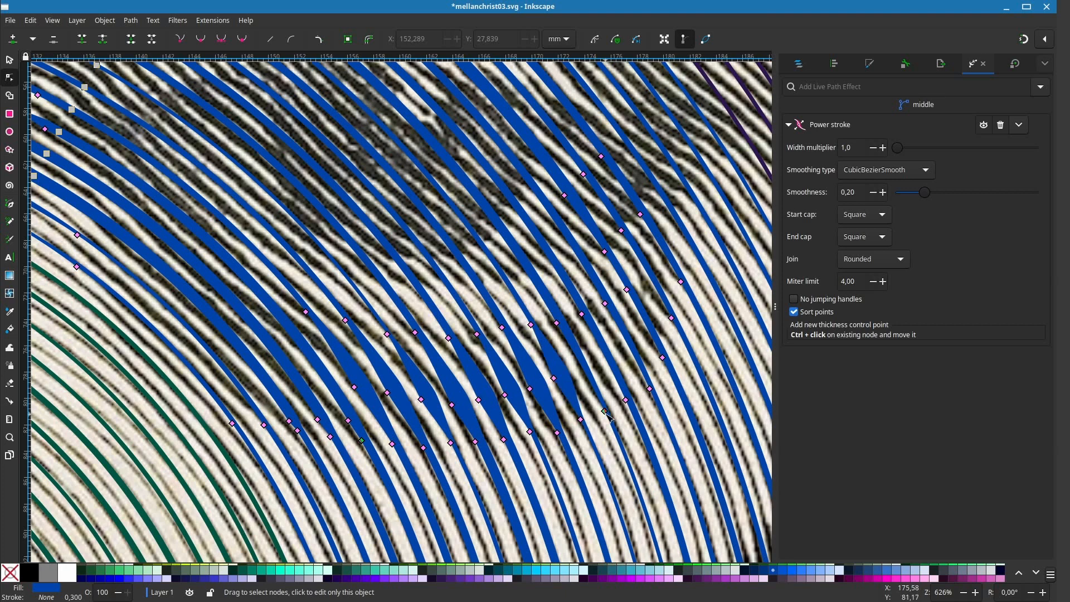
{"action": "scroll", "coordinate": [585, 381], "scroll_direction": "up", "scroll_amount": 1}
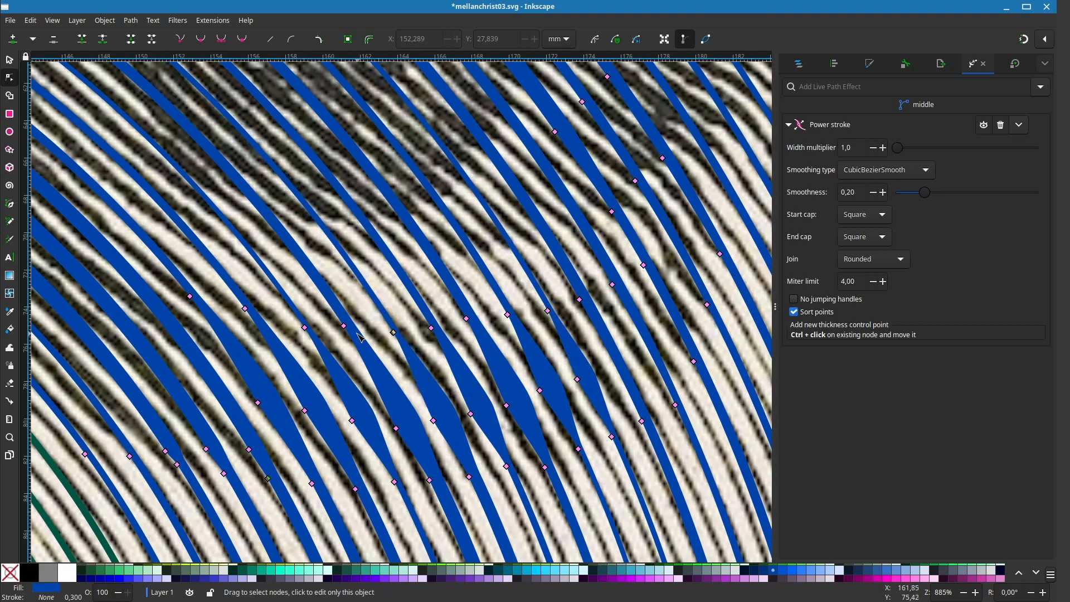
Step: Add power stroke width points on the middle path's strokes in the light band below the dark patch, near X 175 mm
{"action": "left_click_drag", "start_coordinate": [190, 297], "coordinate": [193, 298]}
{"action": "left_click_drag", "start_coordinate": [467, 317], "coordinate": [381, 353]}
{"action": "left_click_drag", "start_coordinate": [527, 325], "coordinate": [563, 309]}
{"action": "scroll", "coordinate": [583, 314], "scroll_direction": "up", "scroll_amount": 2}
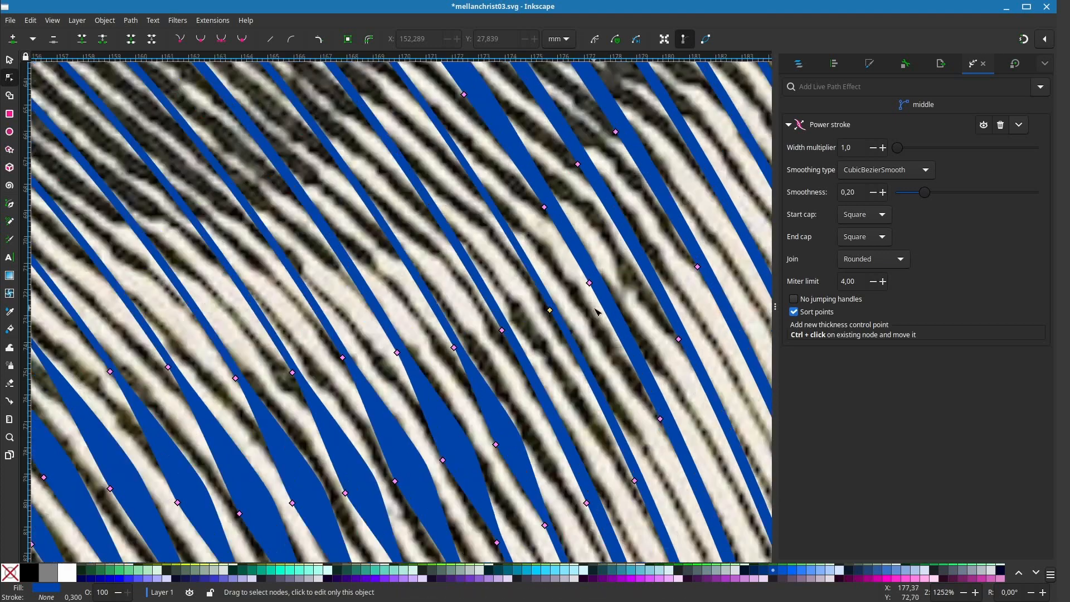
Step: Add width points on the next strokes at the right end of the light band, around X 177–179 mm, Y 72–80 mm
{"action": "left_click_drag", "start_coordinate": [590, 272], "coordinate": [596, 270]}
{"action": "scroll", "coordinate": [563, 285], "scroll_direction": "down", "scroll_amount": 2}
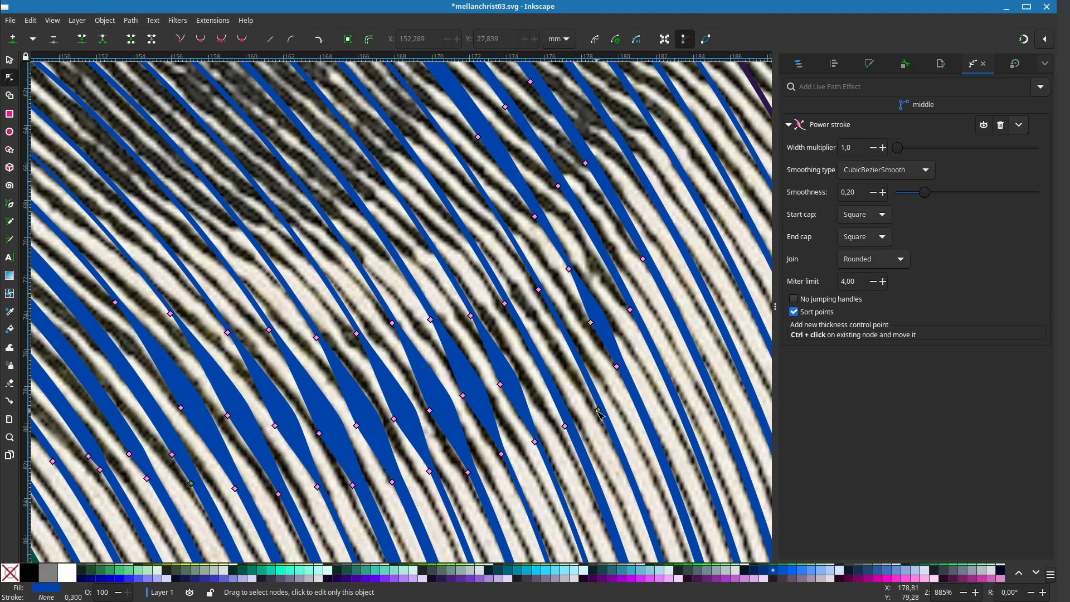
{"action": "left_click_drag", "start_coordinate": [571, 361], "coordinate": [540, 385]}
{"action": "scroll", "coordinate": [561, 416], "scroll_direction": "up", "scroll_amount": 4}
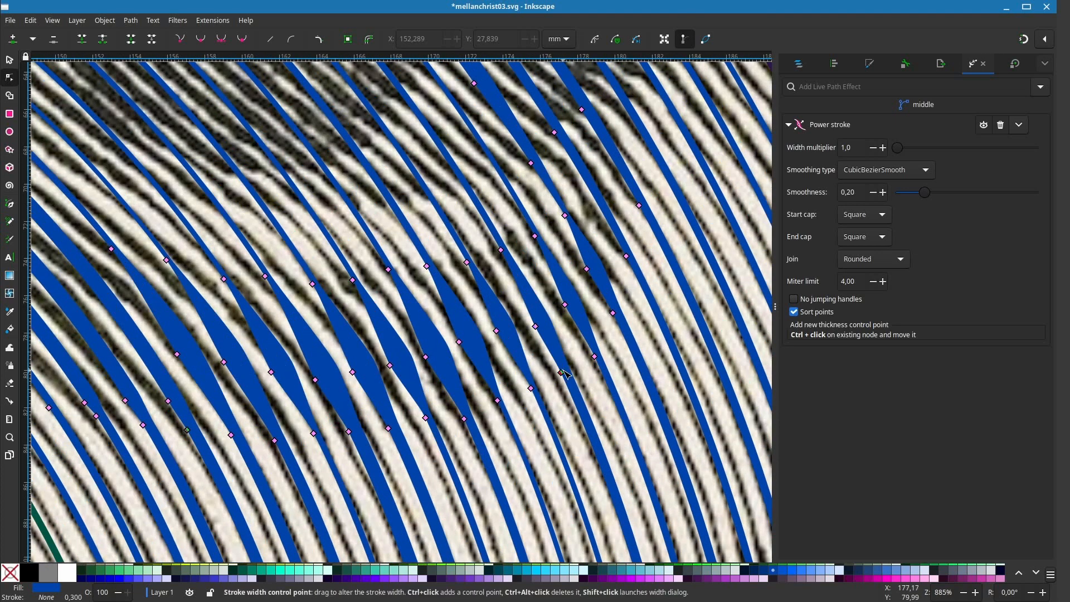
{"action": "scroll", "coordinate": [591, 407], "scroll_direction": "up", "scroll_amount": 4}
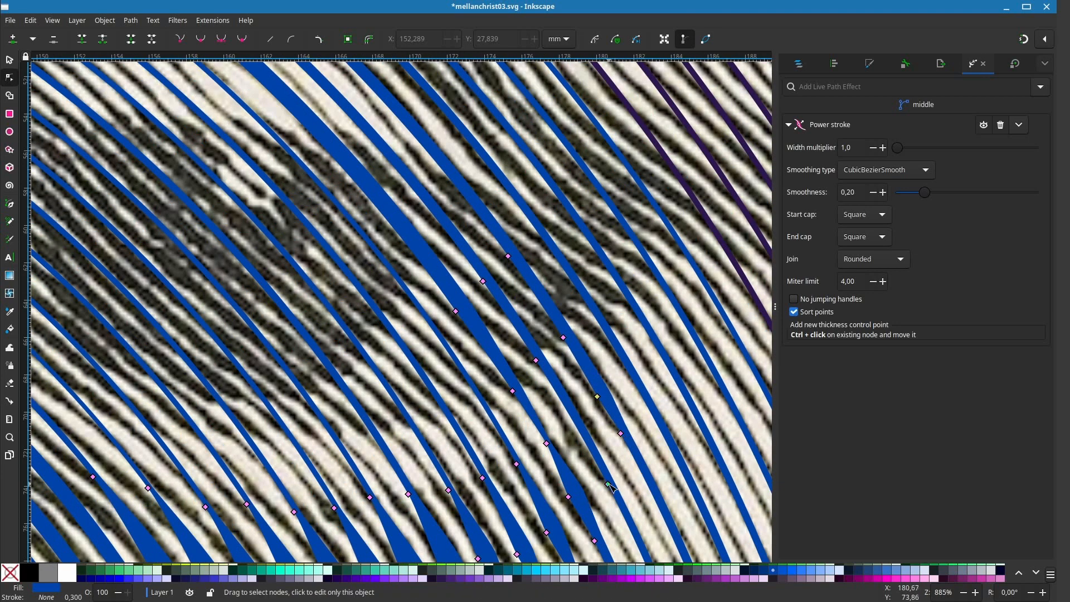
Step: Thicken the strokes just right of the dark patch with width points around X 174–181 mm, Y 60–74 mm
{"action": "left_click_drag", "start_coordinate": [578, 435], "coordinate": [572, 428]}
{"action": "mouse_move", "coordinate": [572, 429]}
{"action": "left_mouse_down"}
{"action": "mouse_move", "coordinate": [660, 575]}
{"action": "mouse_move", "coordinate": [672, 541]}
{"action": "left_mouse_up"}
{"action": "left_click_drag", "start_coordinate": [636, 473], "coordinate": [628, 467]}
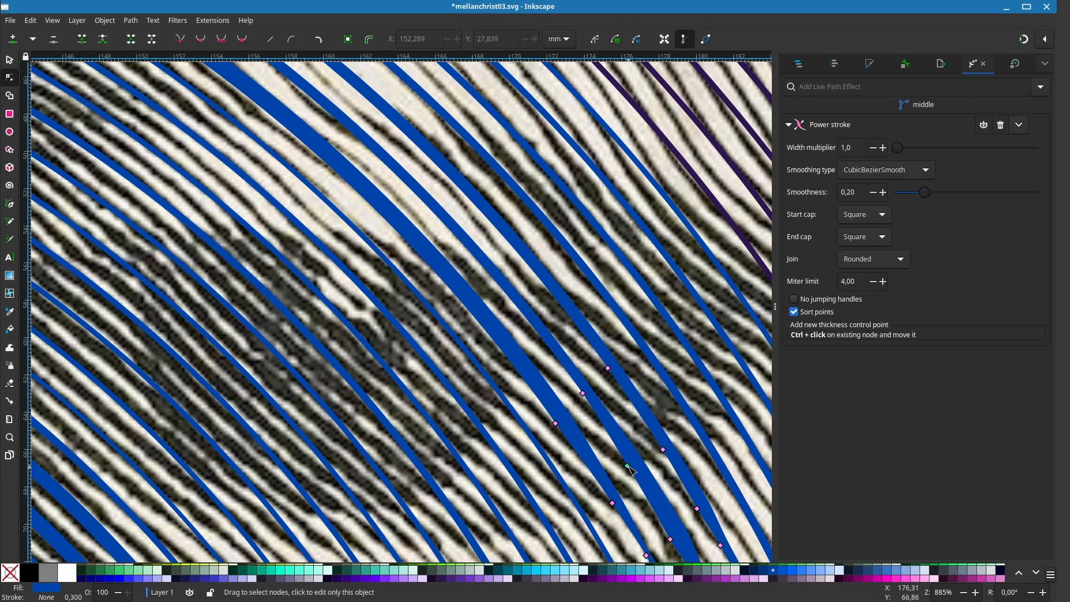
{"action": "scroll", "coordinate": [695, 510], "scroll_direction": "down", "scroll_amount": 2}
{"action": "left_click_drag", "start_coordinate": [632, 425], "coordinate": [663, 483]}
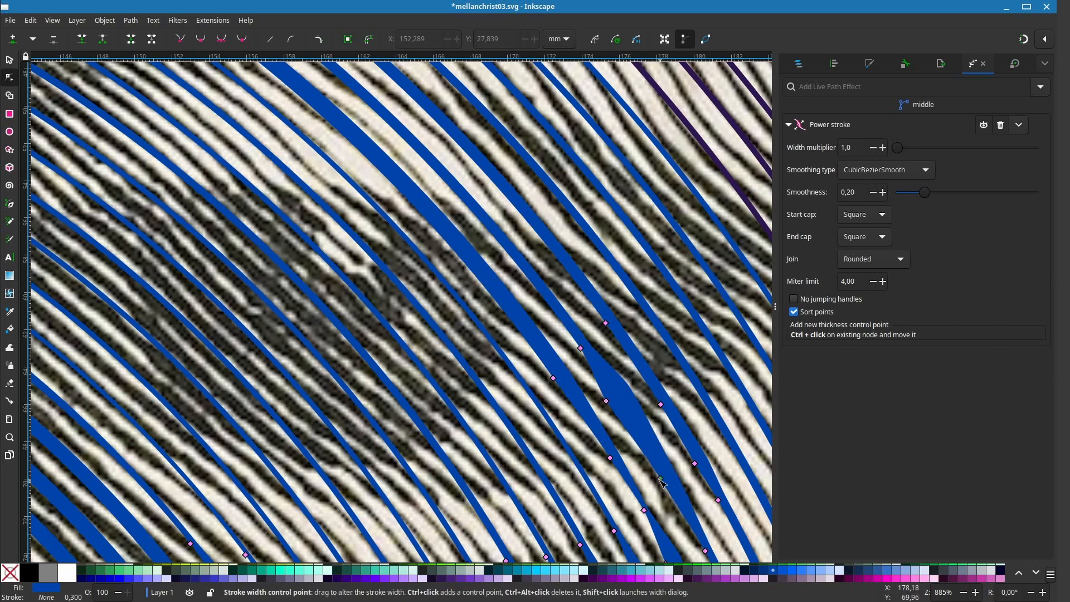
{"action": "scroll", "coordinate": [642, 440], "scroll_direction": "down", "scroll_amount": 2}
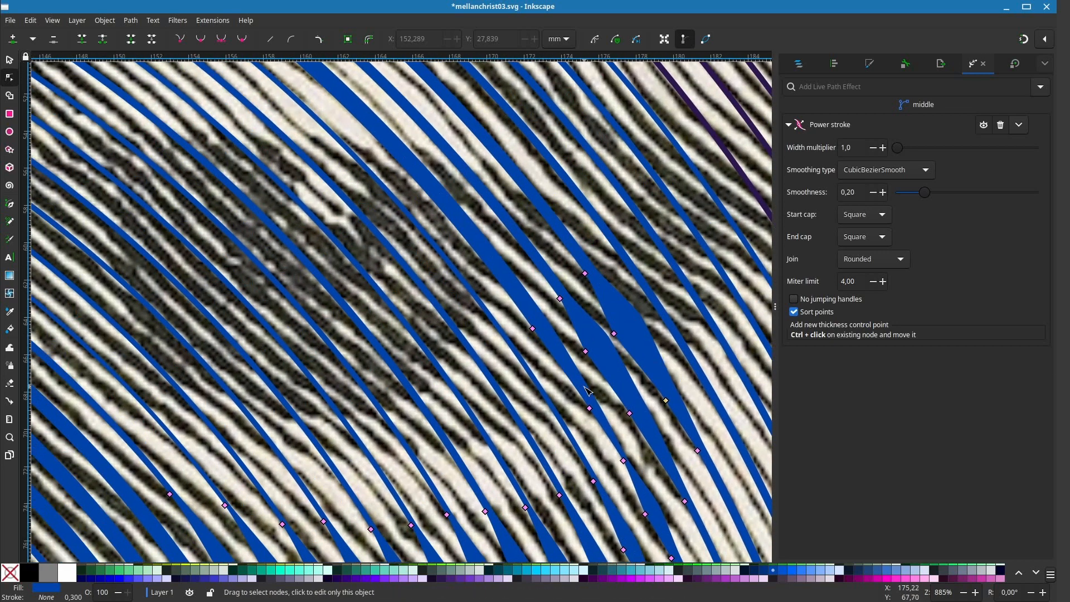
Step: Add a second row of width points along the upper side of the light band, from about X 175 mm to X 163 mm
{"action": "scroll", "coordinate": [568, 384], "scroll_direction": "left", "scroll_amount": 3}
{"action": "scroll", "coordinate": [568, 384], "scroll_direction": "down", "scroll_amount": 2}
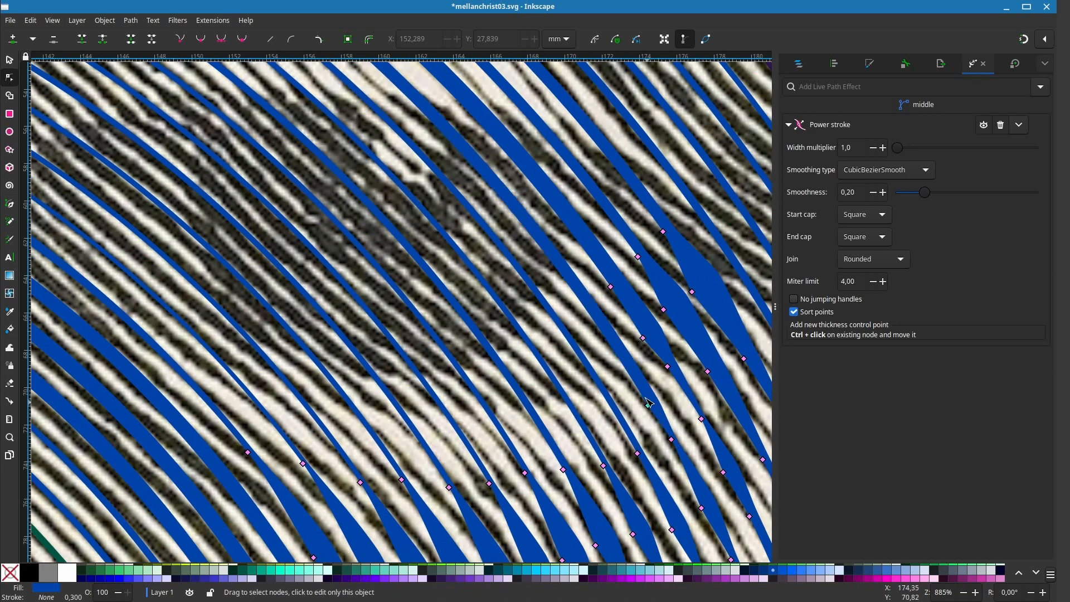
{"action": "left_click_drag", "start_coordinate": [636, 383], "coordinate": [526, 407]}
{"action": "scroll", "coordinate": [491, 419], "scroll_direction": "left", "scroll_amount": 4}
{"action": "scroll", "coordinate": [490, 420], "scroll_direction": "down", "scroll_amount": 1}
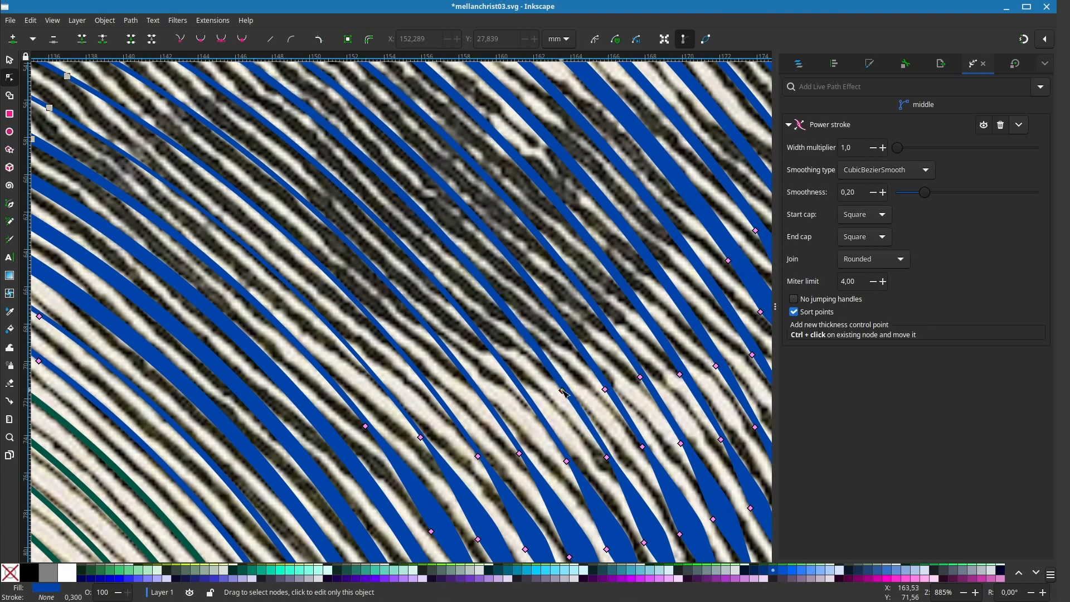
Step: Continue the upper row of width points leftward along the light band to about X 150 mm
{"action": "scroll", "coordinate": [522, 396], "scroll_direction": "left", "scroll_amount": 4}
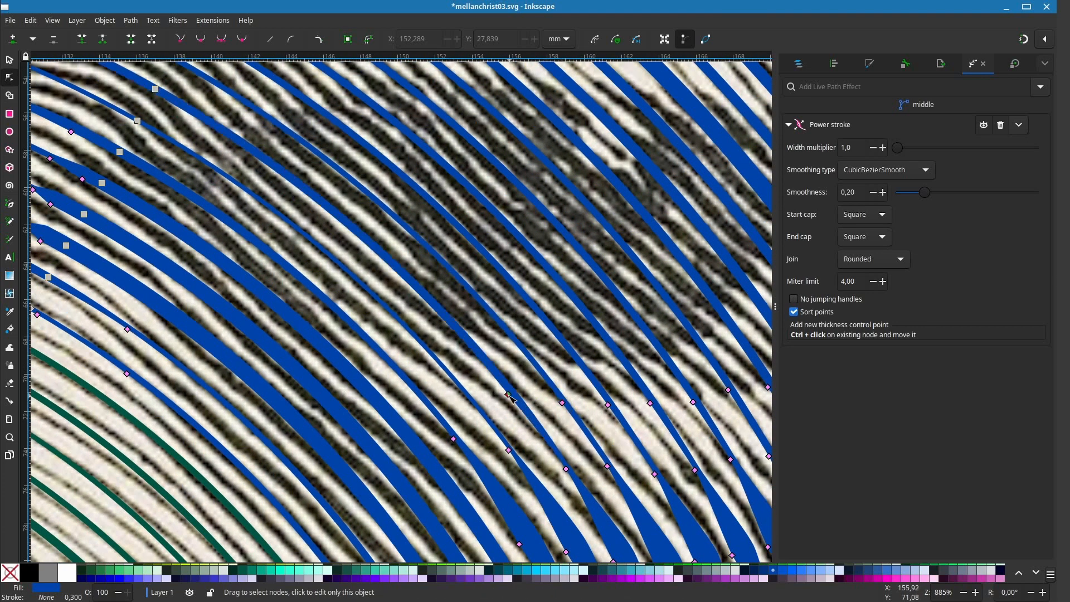
{"action": "scroll", "coordinate": [601, 409], "scroll_direction": "left", "scroll_amount": 3}
{"action": "scroll", "coordinate": [601, 410], "scroll_direction": "up", "scroll_amount": 1}
{"action": "left_click_drag", "start_coordinate": [601, 410], "coordinate": [489, 393]}
{"action": "scroll", "coordinate": [390, 375], "scroll_direction": "up", "scroll_amount": 3}
{"action": "scroll", "coordinate": [395, 336], "scroll_direction": "down", "scroll_amount": 1}
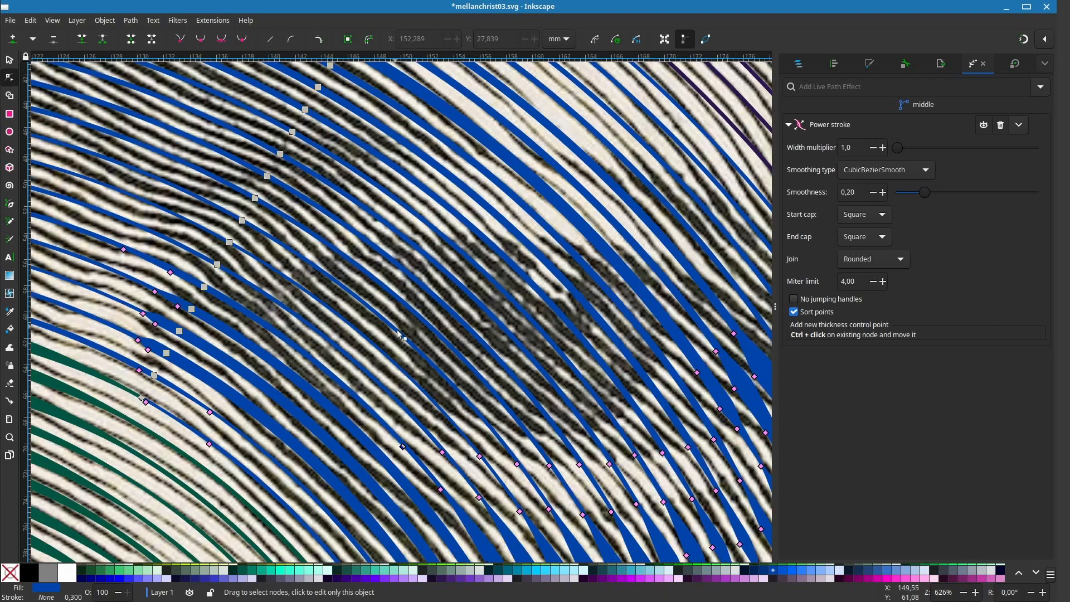
Step: Adjust the width points below the dark patch and add one on its lower right edge near X 171 mm, Y 65 mm
{"action": "scroll", "coordinate": [357, 307], "scroll_direction": "down", "scroll_amount": 2}
{"action": "scroll", "coordinate": [340, 298], "scroll_direction": "right", "scroll_amount": 4}
{"action": "scroll", "coordinate": [548, 351], "scroll_direction": "up", "scroll_amount": 2}
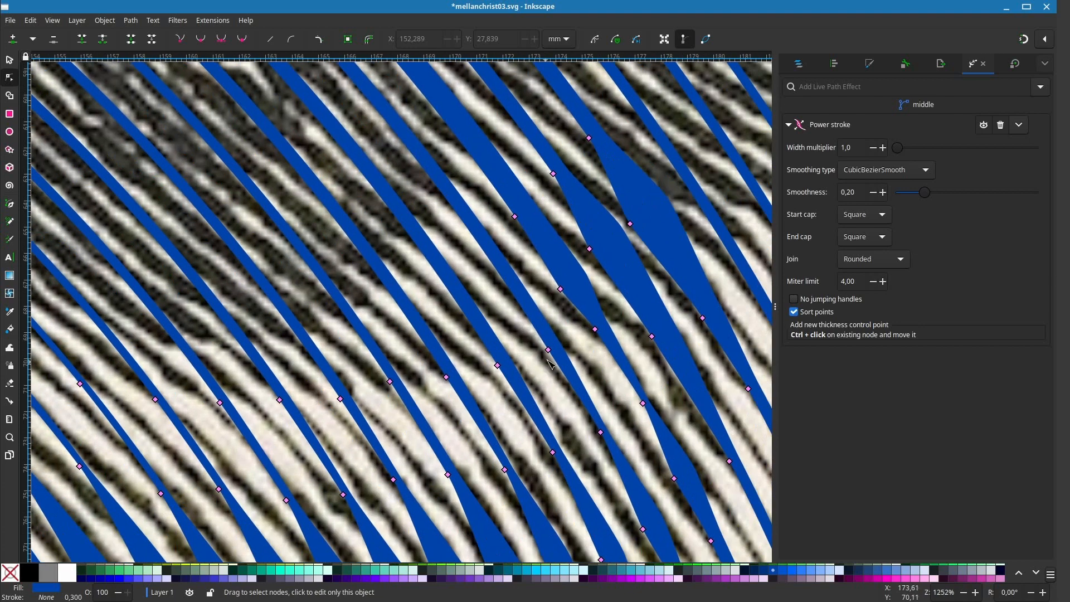
{"action": "left_click_drag", "start_coordinate": [549, 351], "coordinate": [501, 364]}
{"action": "left_click_drag", "start_coordinate": [446, 377], "coordinate": [343, 396]}
{"action": "left_click_drag", "start_coordinate": [279, 400], "coordinate": [223, 402]}
{"action": "left_click_drag", "start_coordinate": [259, 411], "coordinate": [402, 369]}
{"action": "left_click_drag", "start_coordinate": [641, 275], "coordinate": [619, 394]}
{"action": "left_click", "coordinate": [671, 425], "text": "ctrl"}
{"action": "left_click_drag", "start_coordinate": [671, 426], "coordinate": [600, 314]}
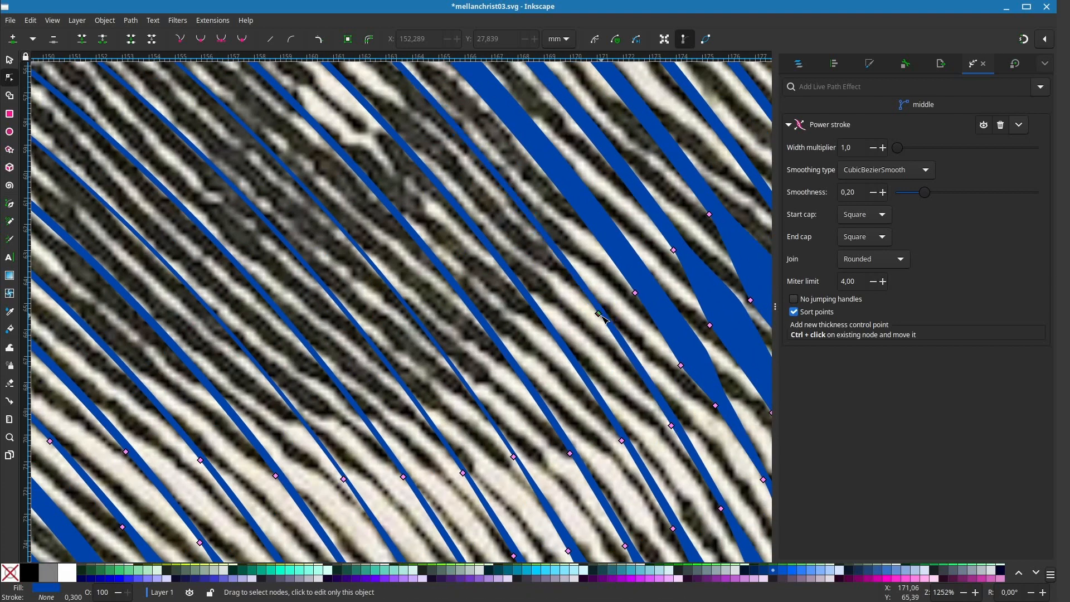
Step: Add width points on the neighbouring strokes along the dark patch's lower right edge, including near X 168.5 mm, Y 68.5 mm
{"action": "left_click_drag", "start_coordinate": [622, 441], "coordinate": [562, 347]}
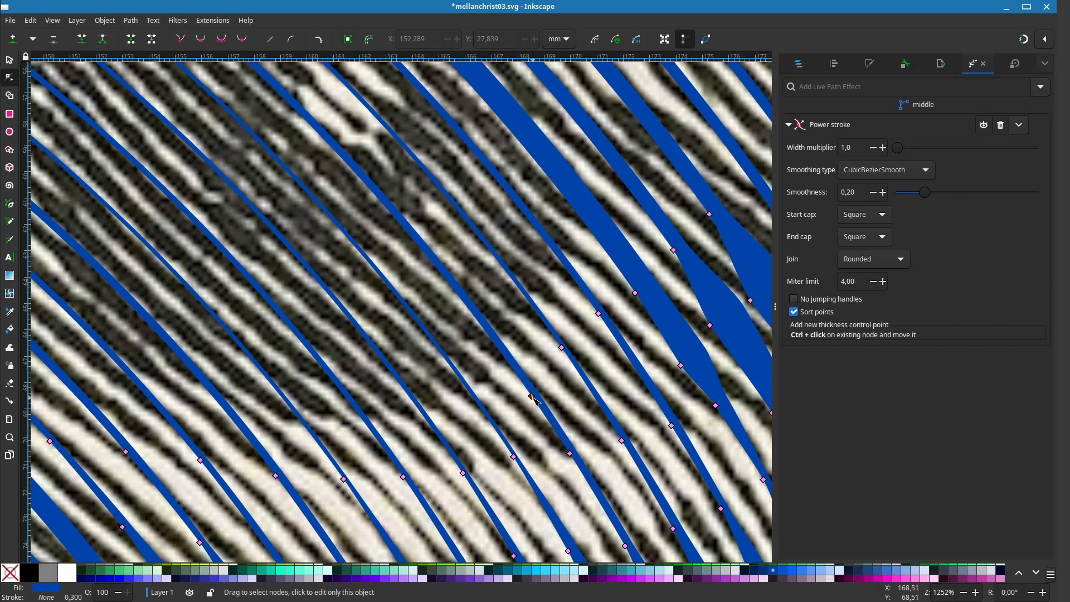
{"action": "left_click_drag", "start_coordinate": [531, 396], "coordinate": [504, 358]}
{"action": "left_click_drag", "start_coordinate": [532, 352], "coordinate": [552, 404]}
{"action": "left_click_drag", "start_coordinate": [581, 400], "coordinate": [555, 374]}
{"action": "left_click_drag", "start_coordinate": [617, 365], "coordinate": [588, 332]}
{"action": "mouse_move", "coordinate": [654, 345]}
{"action": "left_mouse_down"}
{"action": "mouse_move", "coordinate": [698, 429]}
{"action": "mouse_move", "coordinate": [650, 360]}
{"action": "left_mouse_up"}
{"action": "left_click", "coordinate": [697, 428], "text": "ctrl"}
{"action": "left_click_drag", "start_coordinate": [618, 424], "coordinate": [646, 280]}
{"action": "left_click", "coordinate": [552, 465], "text": "ctrl"}
{"action": "mouse_move", "coordinate": [552, 465]}
{"action": "left_mouse_down"}
{"action": "mouse_move", "coordinate": [510, 396]}
{"action": "mouse_move", "coordinate": [495, 402]}
{"action": "left_mouse_up"}
Step: Widen the strokes crossing the right part of the dark patch to match the dark lines of the engraving
{"action": "left_click_drag", "start_coordinate": [551, 380], "coordinate": [546, 381]}
{"action": "left_click_drag", "start_coordinate": [593, 351], "coordinate": [588, 354]}
{"action": "left_click_drag", "start_coordinate": [624, 314], "coordinate": [619, 316]}
{"action": "left_click_drag", "start_coordinate": [659, 273], "coordinate": [655, 274]}
{"action": "left_click_drag", "start_coordinate": [676, 214], "coordinate": [638, 248]}
{"action": "left_click_drag", "start_coordinate": [722, 270], "coordinate": [671, 394]}
{"action": "left_click_drag", "start_coordinate": [636, 344], "coordinate": [633, 345]}
{"action": "left_click_drag", "start_coordinate": [713, 364], "coordinate": [700, 408]}
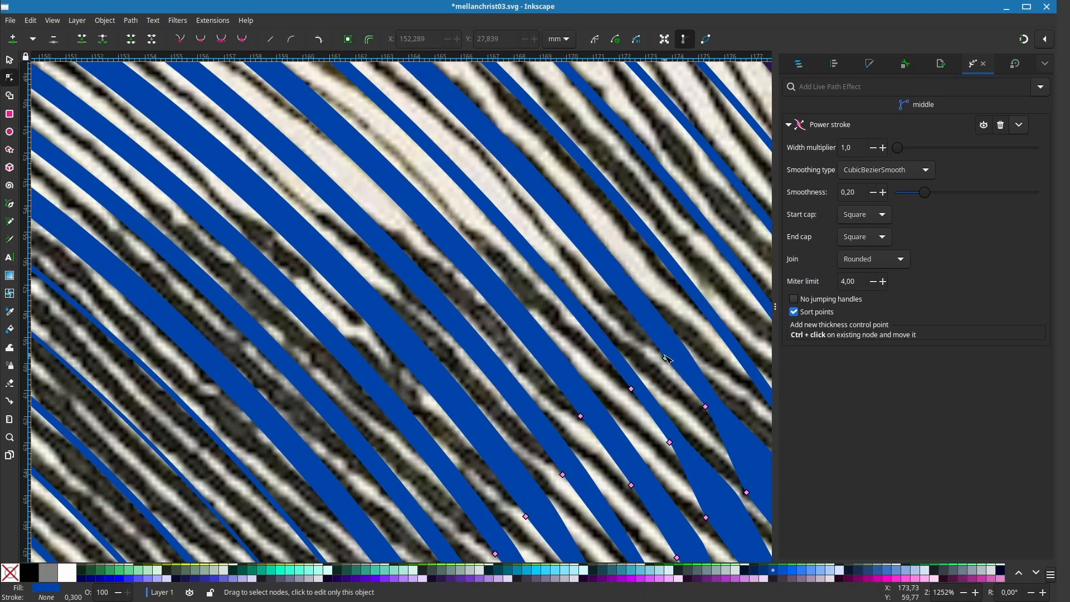
Step: Add and widen width points on the strokes along the dark patch's lower edge, around X 155–162 mm, Y 68–70 mm
{"action": "mouse_move", "coordinate": [443, 557]}
{"action": "left_mouse_down"}
{"action": "mouse_move", "coordinate": [650, 340]}
{"action": "mouse_move", "coordinate": [683, 351]}
{"action": "left_mouse_up"}
{"action": "left_click_drag", "start_coordinate": [592, 377], "coordinate": [583, 380]}
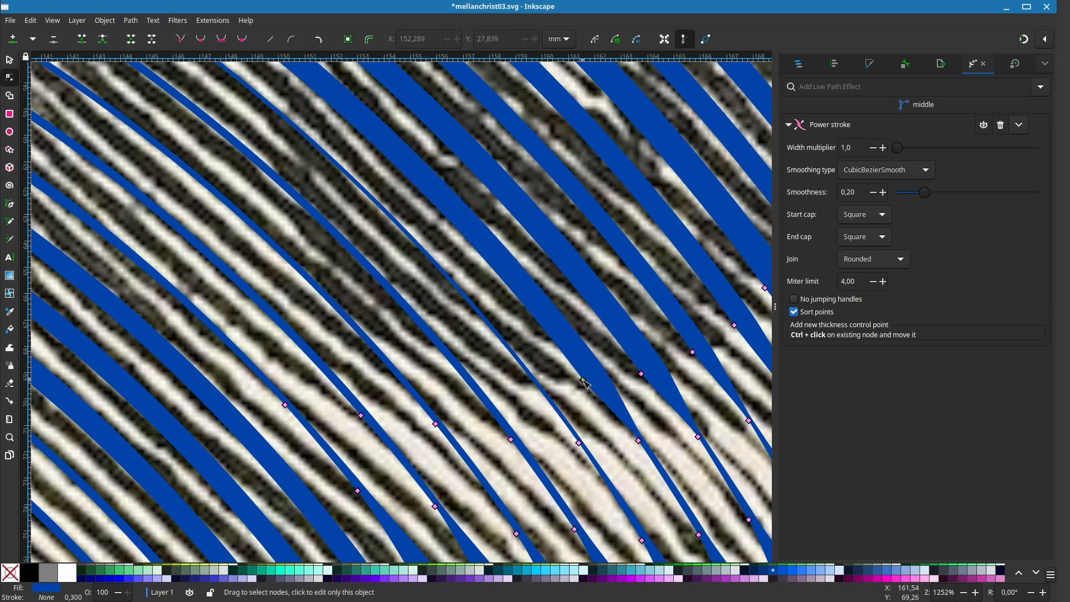
{"action": "left_click", "coordinate": [579, 443], "text": "ctrl"}
{"action": "mouse_move", "coordinate": [578, 442]}
{"action": "left_mouse_down"}
{"action": "mouse_move", "coordinate": [520, 381]}
{"action": "mouse_move", "coordinate": [602, 421]}
{"action": "left_mouse_up"}
{"action": "left_click", "coordinate": [593, 480], "text": "ctrl"}
{"action": "left_click_drag", "start_coordinate": [593, 479], "coordinate": [514, 396]}
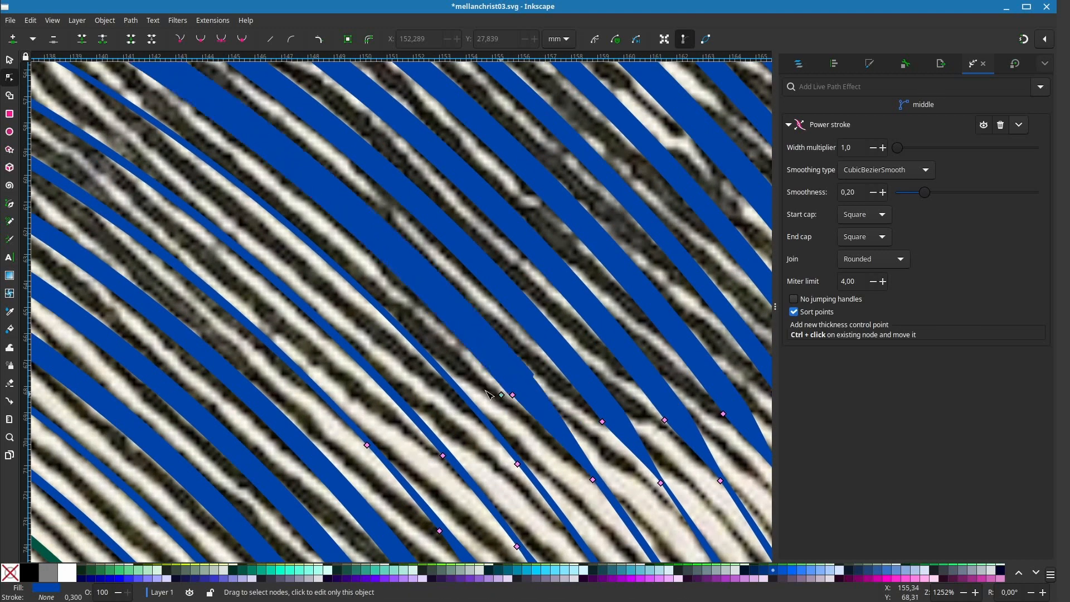
Step: Add width points on the strokes at the dark patch's left edge, around X 150 mm, Y 62–67 mm
{"action": "scroll", "coordinate": [510, 394], "scroll_direction": "down", "scroll_amount": 2}
{"action": "scroll", "coordinate": [457, 387], "scroll_direction": "up", "scroll_amount": 1}
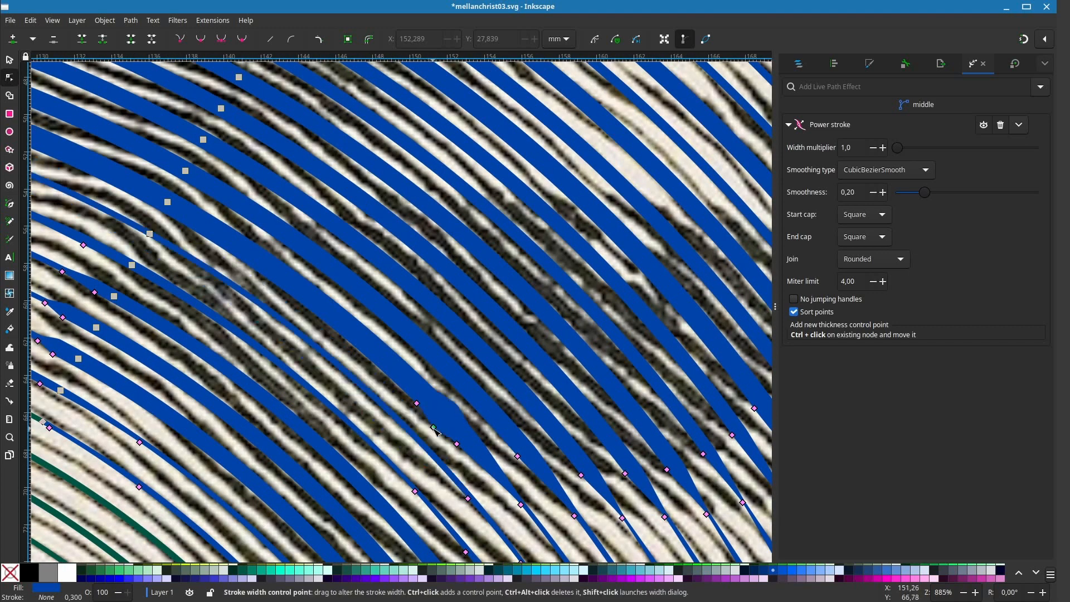
{"action": "left_click_drag", "start_coordinate": [435, 431], "coordinate": [424, 355]}
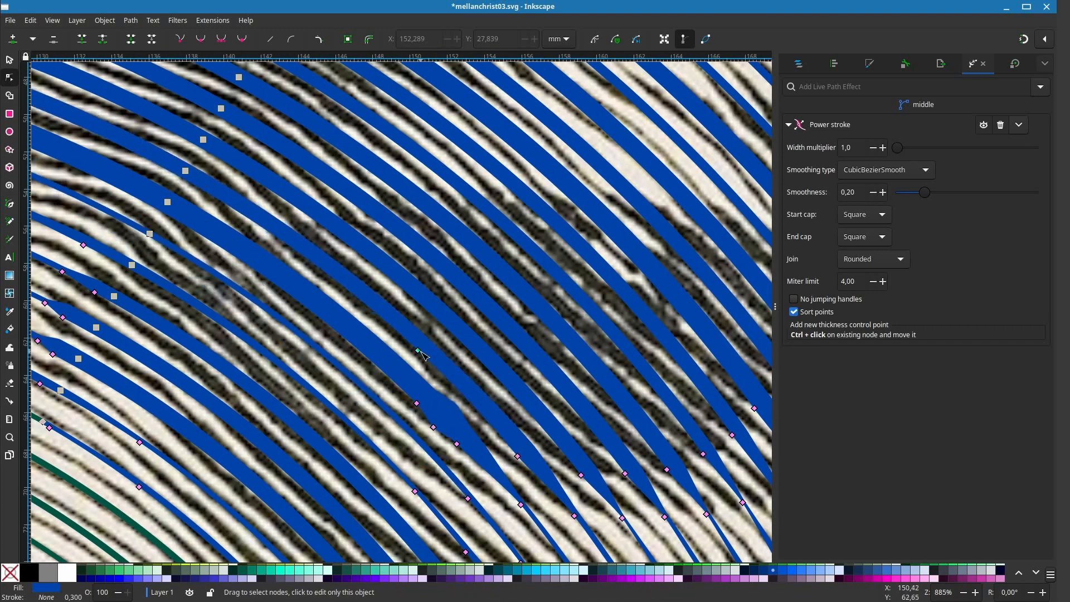
{"action": "left_click", "coordinate": [433, 314], "text": "ctrl"}
{"action": "mouse_move", "coordinate": [434, 314]}
{"action": "left_mouse_down"}
{"action": "mouse_move", "coordinate": [448, 237]}
{"action": "mouse_move", "coordinate": [398, 331]}
{"action": "mouse_move", "coordinate": [425, 299]}
{"action": "mouse_move", "coordinate": [370, 301]}
{"action": "mouse_move", "coordinate": [425, 293]}
{"action": "mouse_move", "coordinate": [429, 316]}
{"action": "mouse_move", "coordinate": [395, 335]}
{"action": "left_mouse_up"}
Step: Shape the dark patch's upper left boundary with width points around X 149–155 mm, Y 54–59 mm
{"action": "left_click", "coordinate": [442, 281], "text": "ctrl"}
{"action": "left_click", "coordinate": [399, 331], "text": "ctrl"}
{"action": "left_click", "coordinate": [421, 294], "text": "ctrl"}
{"action": "left_click_drag", "start_coordinate": [412, 341], "coordinate": [447, 328]}
{"action": "left_click", "coordinate": [428, 362], "text": "ctrl"}
{"action": "left_click_drag", "start_coordinate": [427, 362], "coordinate": [361, 301]}
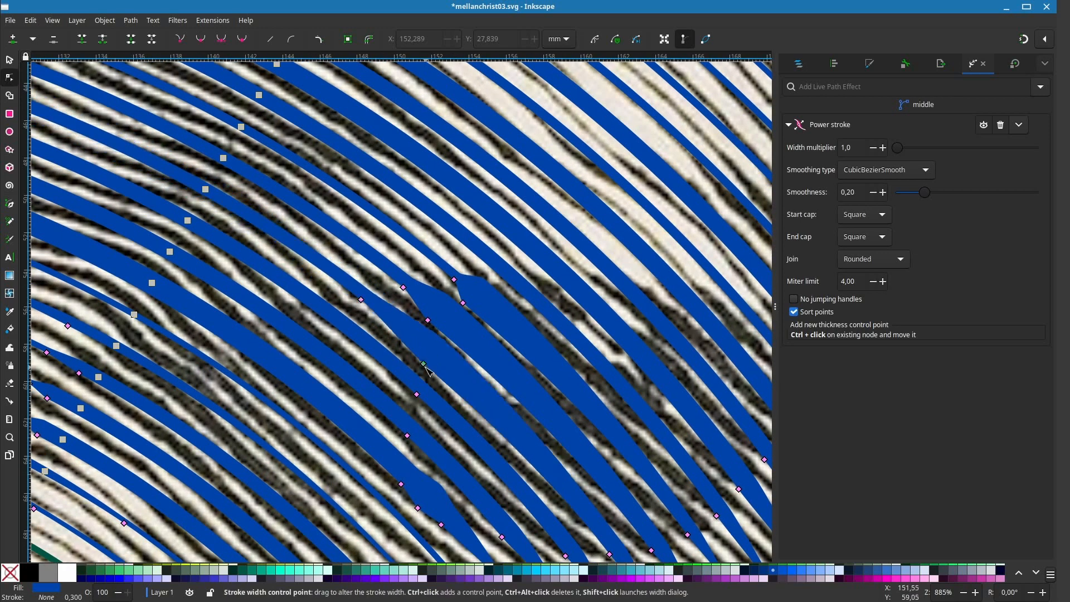
{"action": "left_click_drag", "start_coordinate": [425, 365], "coordinate": [382, 307]}
Step: Hide and reshow the middle path in the object list to compare it with the engraving
{"action": "left_click", "coordinate": [799, 64]}
{"action": "left_click", "coordinate": [1029, 129]}
{"action": "left_click", "coordinate": [1029, 129]}
Step: Add width points along the dark patch's upper edge, thickening the strokes and leaving the small white highlight near X 161 mm open
{"action": "left_click_drag", "start_coordinate": [513, 261], "coordinate": [439, 294]}
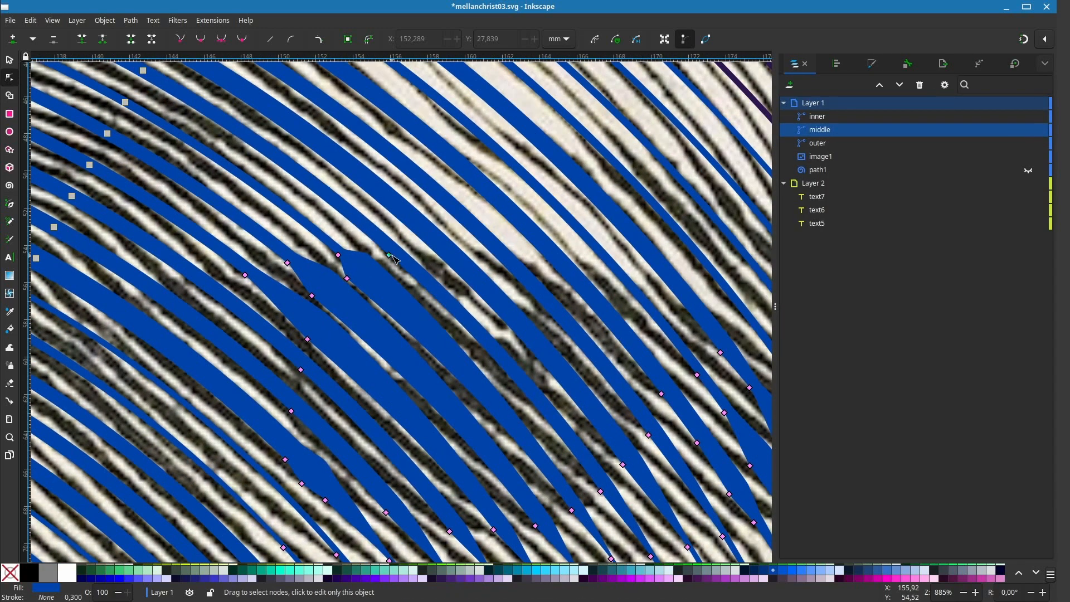
{"action": "left_click", "coordinate": [487, 251], "text": "ctrl"}
{"action": "mouse_move", "coordinate": [486, 251]}
{"action": "left_mouse_down"}
{"action": "mouse_move", "coordinate": [548, 262]}
{"action": "mouse_move", "coordinate": [541, 249]}
{"action": "mouse_move", "coordinate": [493, 265]}
{"action": "mouse_move", "coordinate": [506, 275]}
{"action": "mouse_move", "coordinate": [490, 302]}
{"action": "mouse_move", "coordinate": [514, 320]}
{"action": "mouse_move", "coordinate": [517, 340]}
{"action": "left_mouse_up"}
{"action": "left_click", "coordinate": [546, 260], "text": "ctrl"}
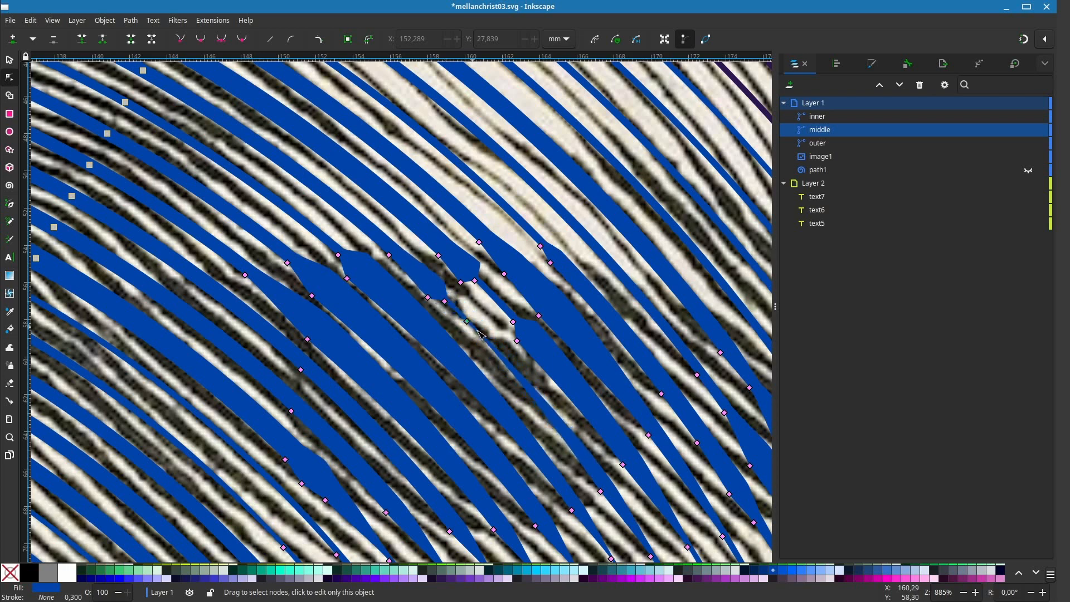
Step: Add paired width points along the dark patch's lower edge so the thick strokes end abruptly, from about X 170 mm to X 160 mm
{"action": "scroll", "coordinate": [482, 379], "scroll_direction": "down", "scroll_amount": 4}
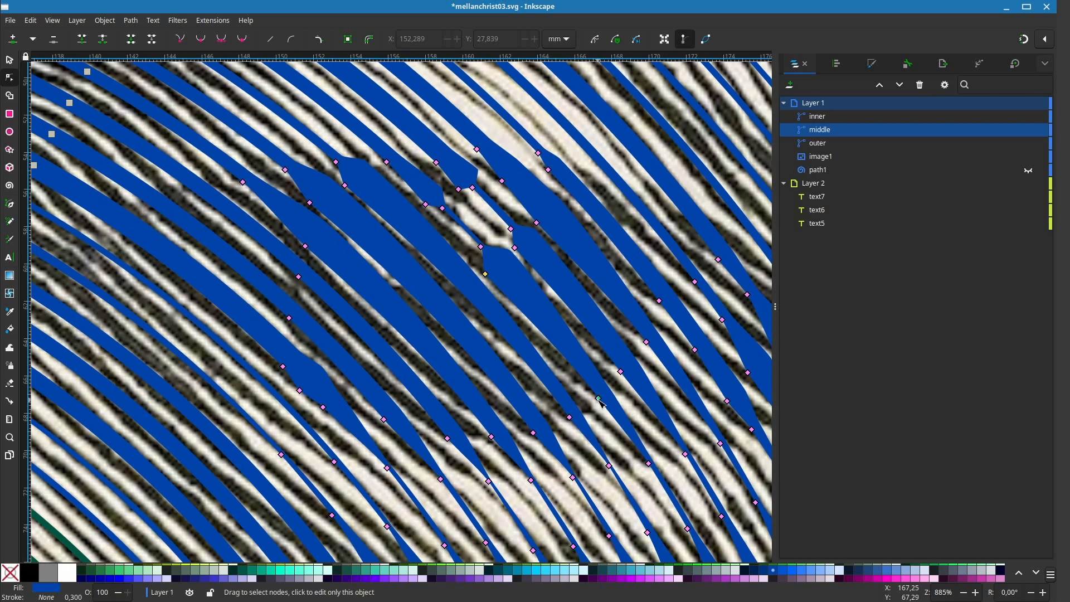
{"action": "left_click_drag", "start_coordinate": [621, 372], "coordinate": [648, 344]}
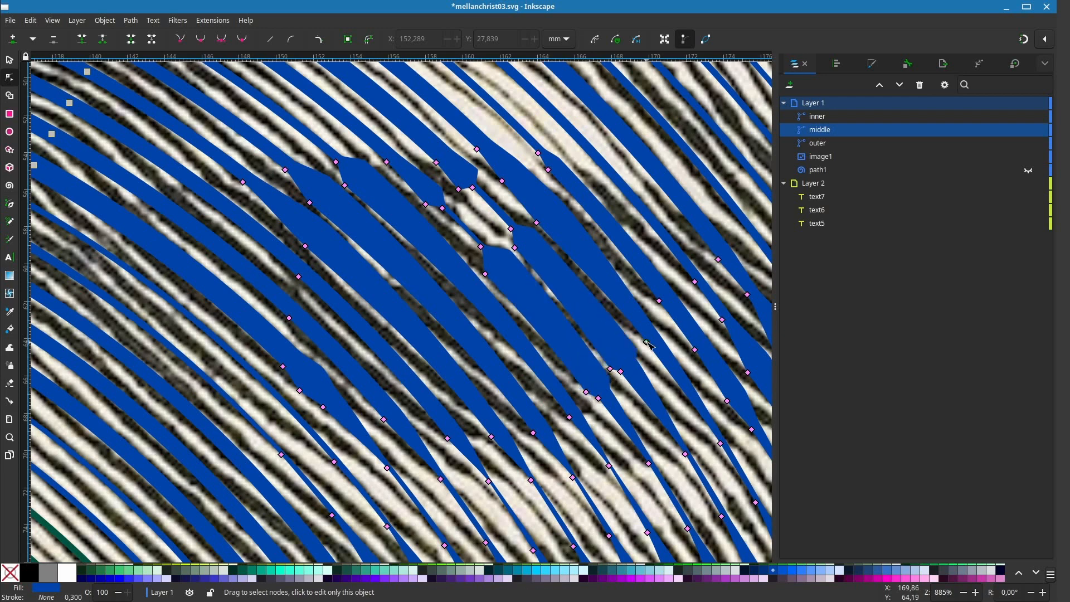
{"action": "scroll", "coordinate": [653, 302], "scroll_direction": "left", "scroll_amount": 3}
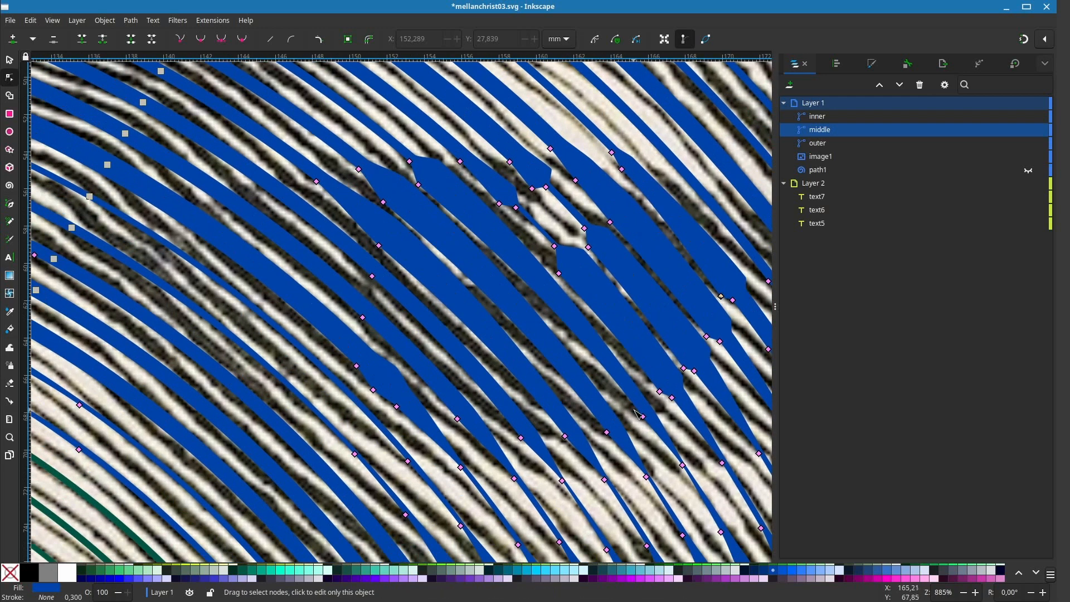
{"action": "left_click_drag", "start_coordinate": [600, 435], "coordinate": [524, 442]}
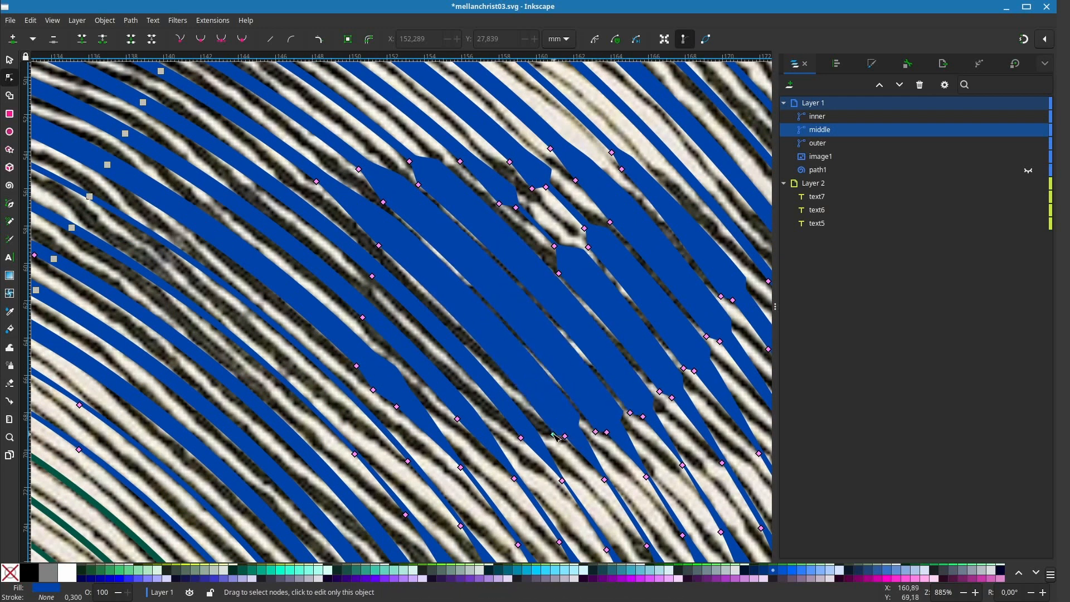
{"action": "scroll", "coordinate": [512, 438], "scroll_direction": "left", "scroll_amount": 3}
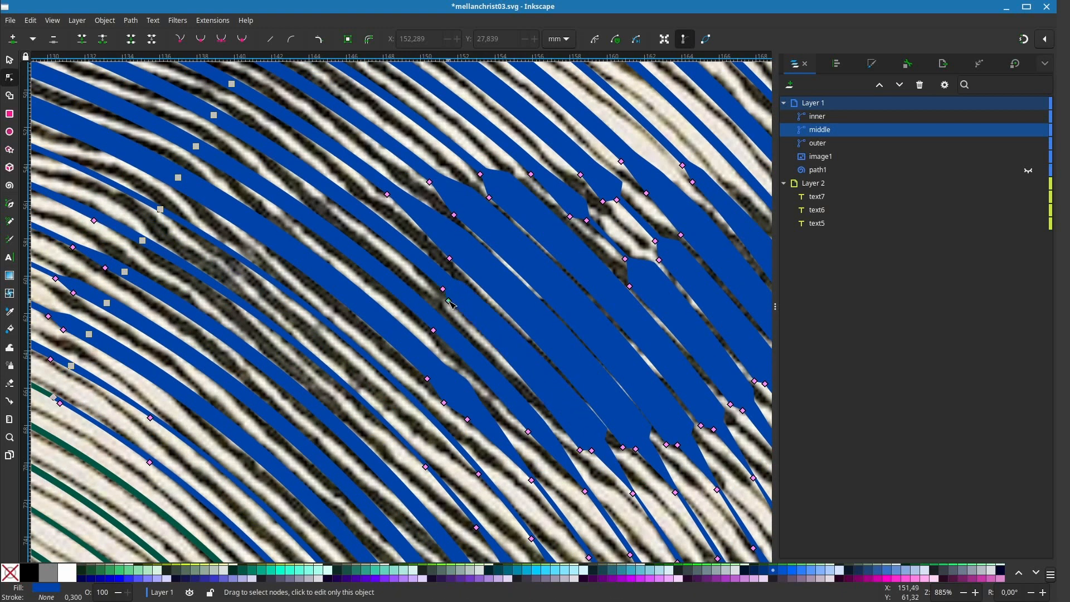
Step: Toggle the middle path's visibility to check it, and add width points down the dark patch's left edge near X 151 mm, Y 61–65 mm
{"action": "scroll", "coordinate": [545, 306], "scroll_direction": "down", "scroll_amount": 2}
{"action": "left_click", "coordinate": [1029, 129]}
{"action": "left_click", "coordinate": [1029, 129]}
{"action": "scroll", "coordinate": [557, 334], "scroll_direction": "up", "scroll_amount": 1}
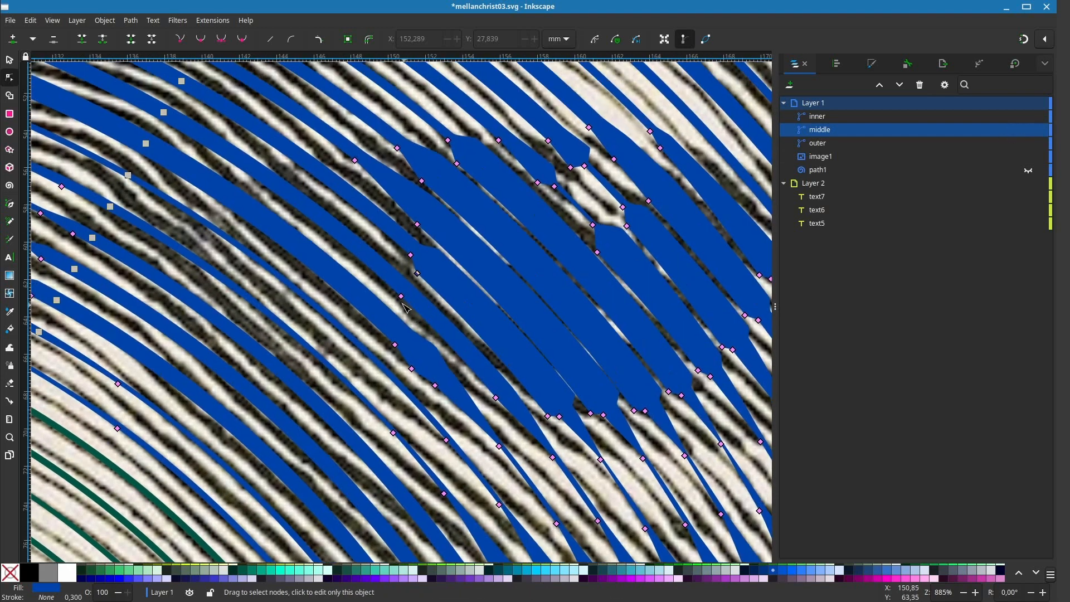
{"action": "left_click", "coordinate": [401, 297], "text": "ctrl"}
{"action": "left_click_drag", "start_coordinate": [400, 297], "coordinate": [417, 324]}
Step: Add width points on the strokes left of the dark patch, around X 138–147 mm, Y 55–59 mm
{"action": "scroll", "coordinate": [480, 393], "scroll_direction": "left", "scroll_amount": 4}
{"action": "scroll", "coordinate": [480, 393], "scroll_direction": "up", "scroll_amount": 6}
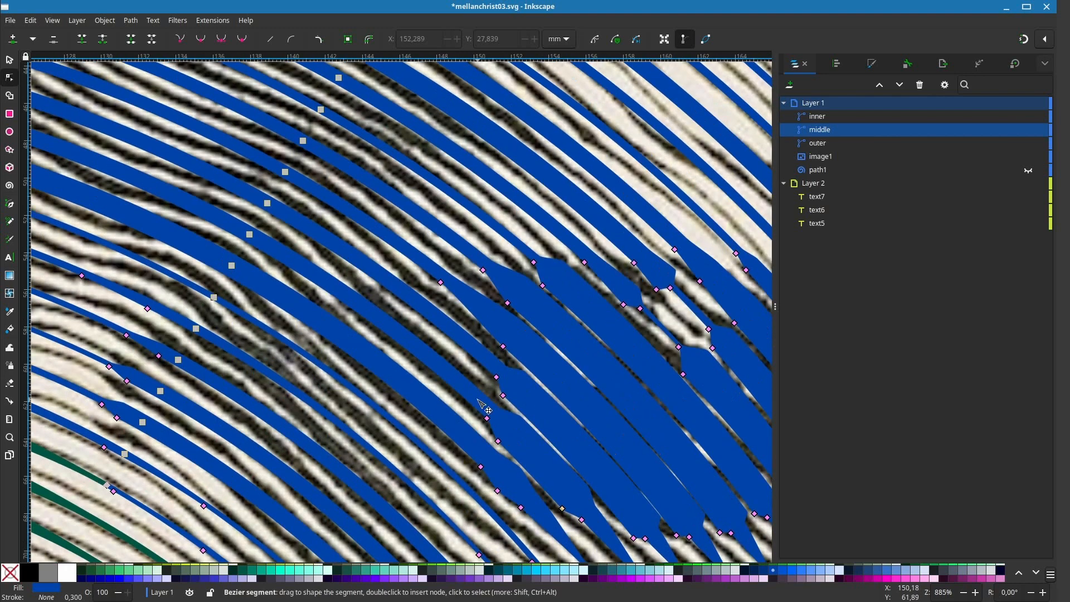
{"action": "scroll", "coordinate": [392, 335], "scroll_direction": "up", "scroll_amount": 2}
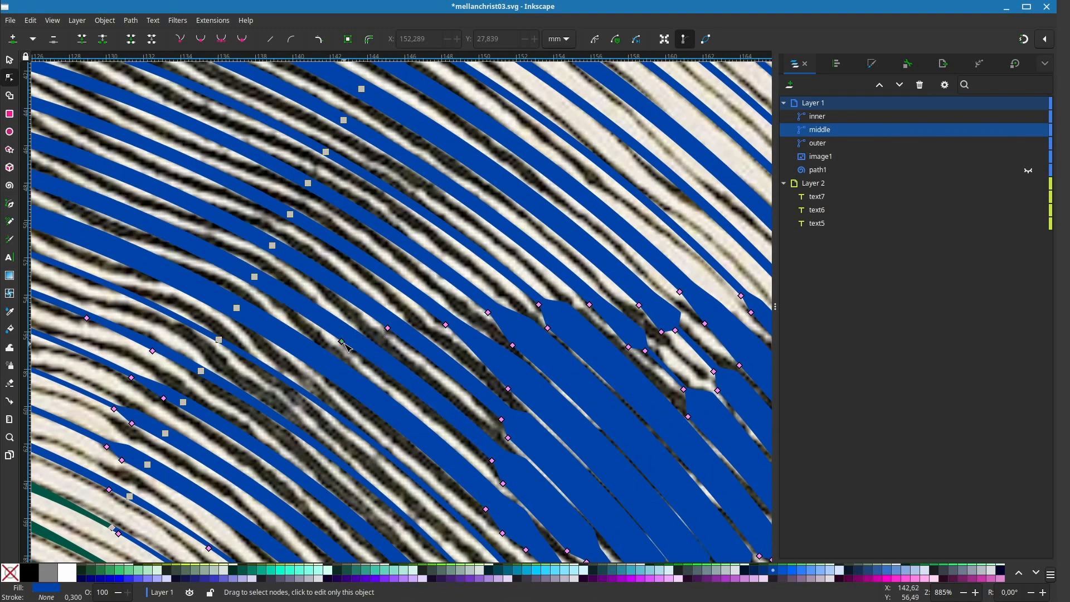
{"action": "left_click", "coordinate": [344, 343], "text": "ctrl"}
{"action": "mouse_move", "coordinate": [344, 343]}
{"action": "left_mouse_down"}
{"action": "mouse_move", "coordinate": [303, 359]}
{"action": "mouse_move", "coordinate": [420, 276]}
{"action": "mouse_move", "coordinate": [390, 299]}
{"action": "left_mouse_up"}
{"action": "left_click", "coordinate": [421, 276], "text": "ctrl"}
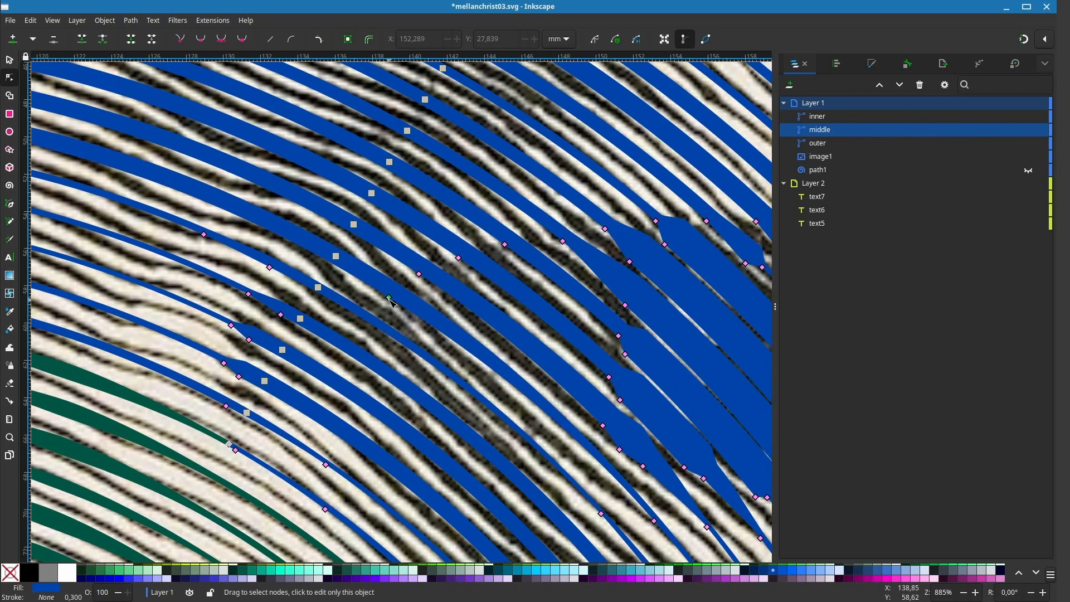
Step: Extend the row of width points further left past the column of path nodes, around X 130–136 mm, Y 55–59 mm
{"action": "scroll", "coordinate": [368, 357], "scroll_direction": "down", "scroll_amount": 2, "text": "ctrl"}
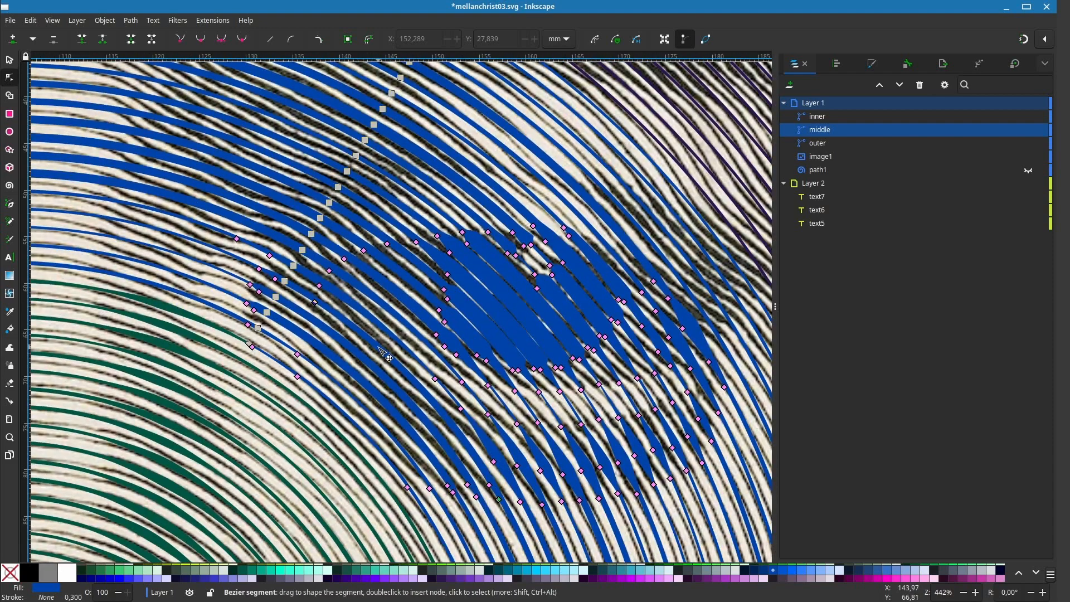
{"action": "scroll", "coordinate": [388, 356], "scroll_direction": "up", "scroll_amount": 1, "text": "ctrl"}
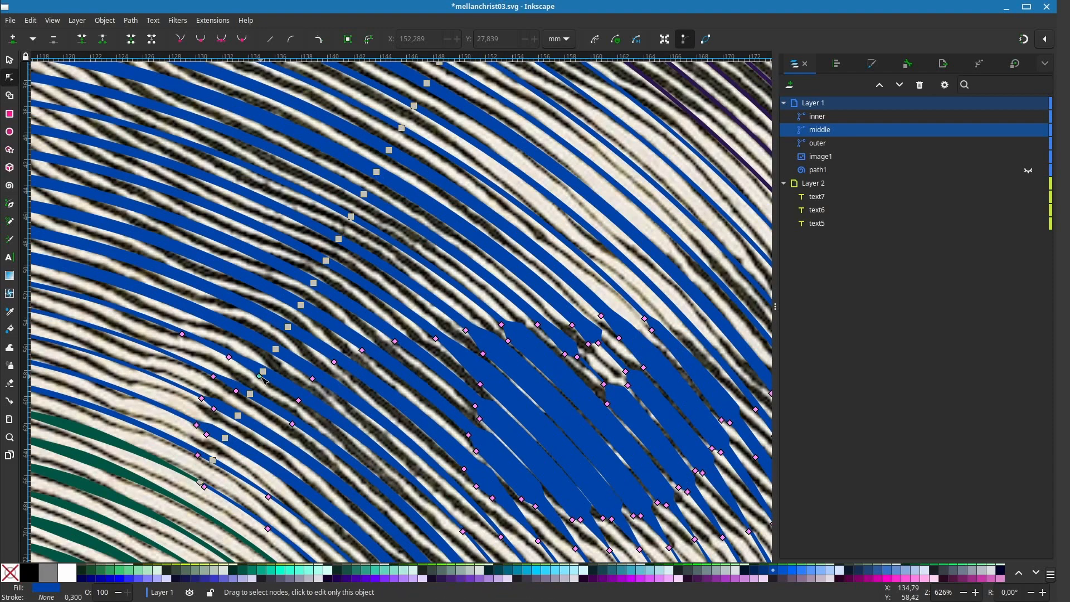
{"action": "left_click_drag", "start_coordinate": [264, 380], "coordinate": [285, 361]}
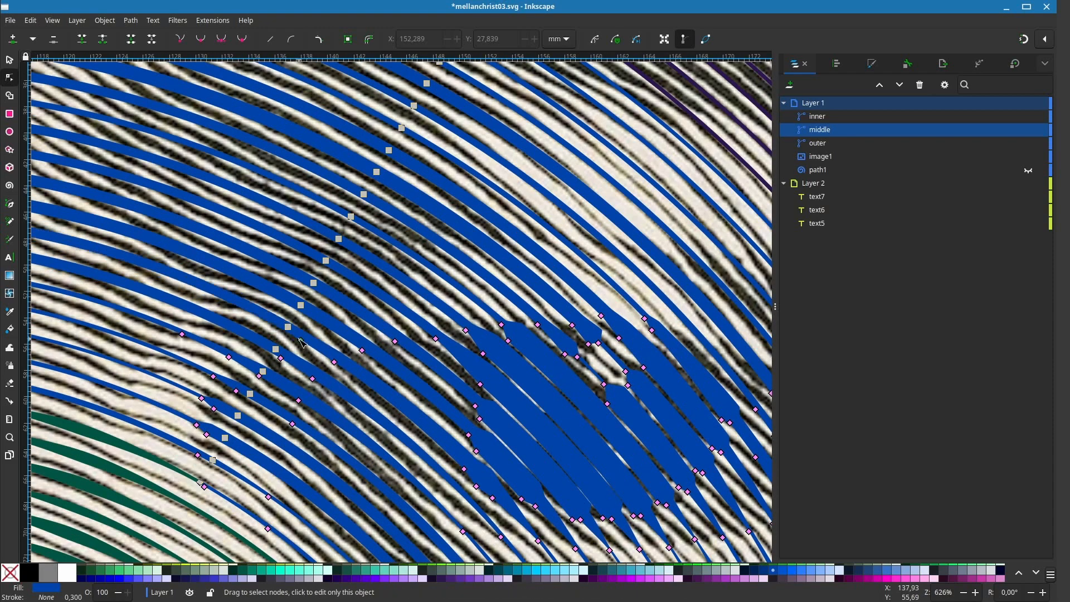
{"action": "scroll", "coordinate": [245, 360], "scroll_direction": "down", "scroll_amount": 3}
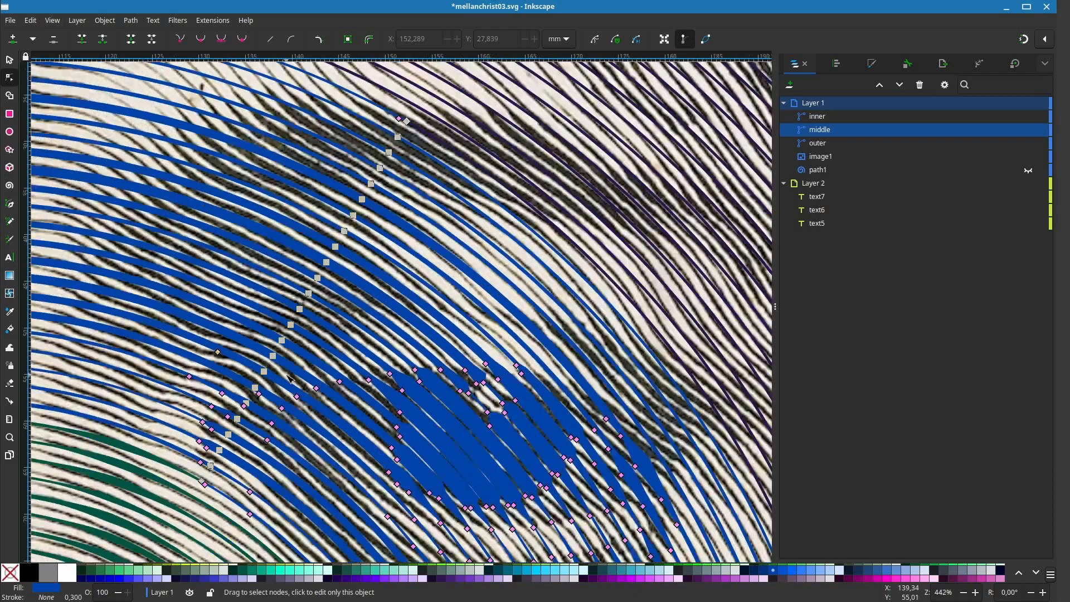
Step: Add width points up the strokes left of the column of path nodes, around X 132–135 mm, Y 50–52 mm
{"action": "scroll", "coordinate": [305, 363], "scroll_direction": "up", "scroll_amount": 3}
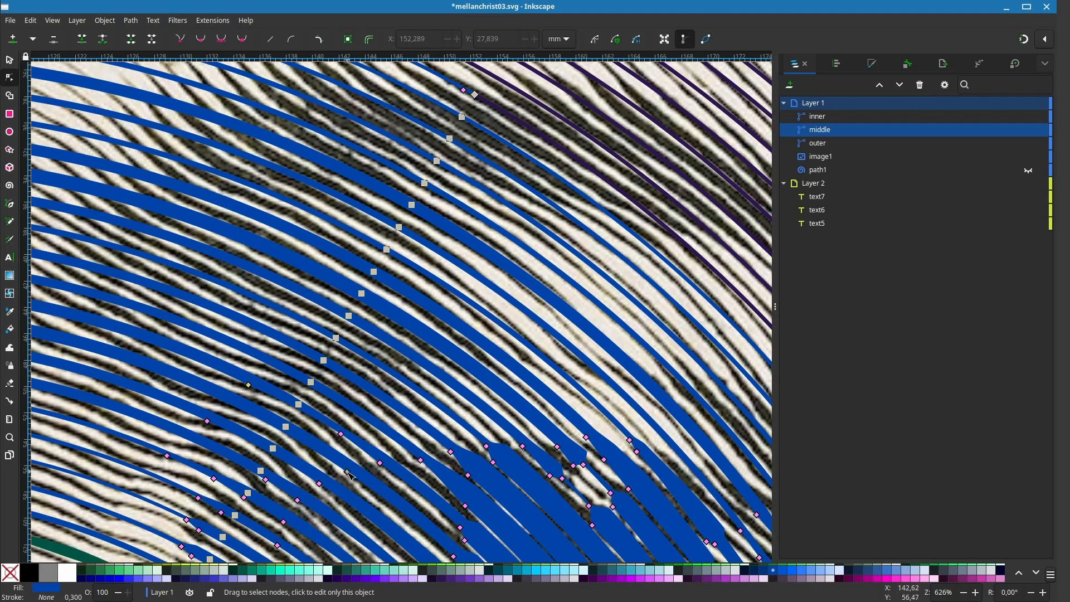
{"action": "left_click_drag", "start_coordinate": [104, 436], "coordinate": [337, 351]}
{"action": "scroll", "coordinate": [338, 351], "scroll_direction": "down", "scroll_amount": 1}
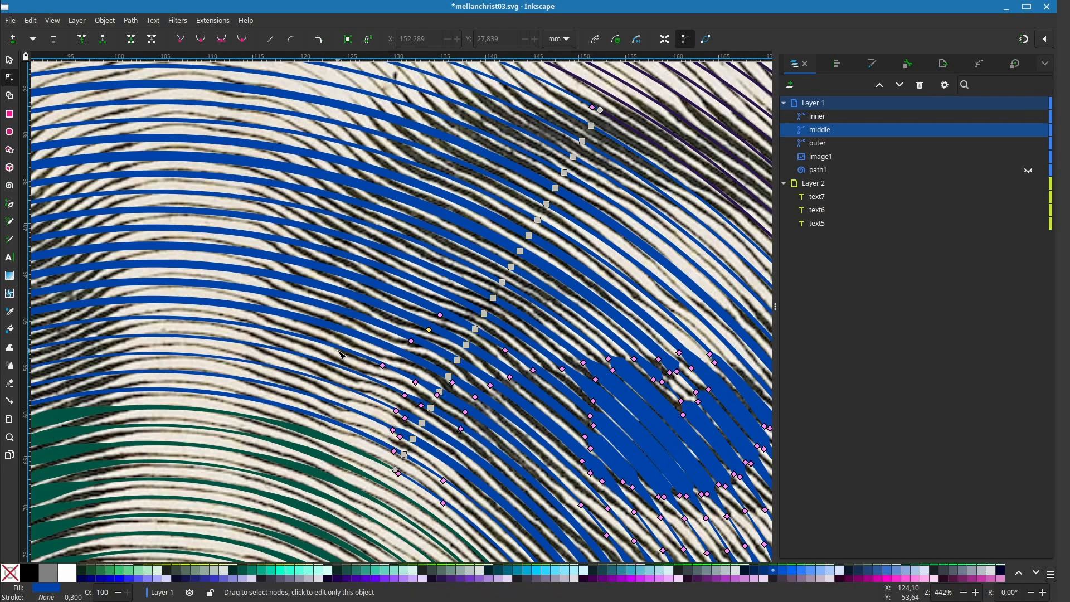
{"action": "left_click_drag", "start_coordinate": [506, 351], "coordinate": [278, 355]}
{"action": "scroll", "coordinate": [279, 355], "scroll_direction": "up", "scroll_amount": 1}
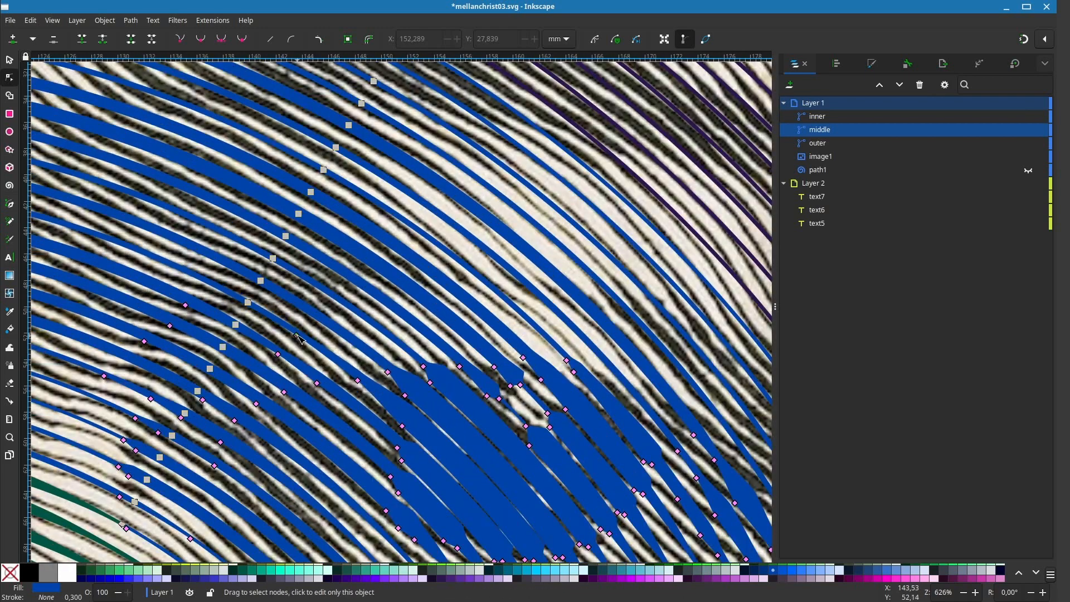
Step: Add a row of width points above the dark patch, from about X 142 mm, Y 53 mm to X 157 mm, Y 48 mm
{"action": "mouse_move", "coordinate": [351, 311]}
{"action": "left_mouse_down"}
{"action": "mouse_move", "coordinate": [317, 344]}
{"action": "mouse_move", "coordinate": [422, 298]}
{"action": "mouse_move", "coordinate": [407, 318]}
{"action": "left_mouse_up"}
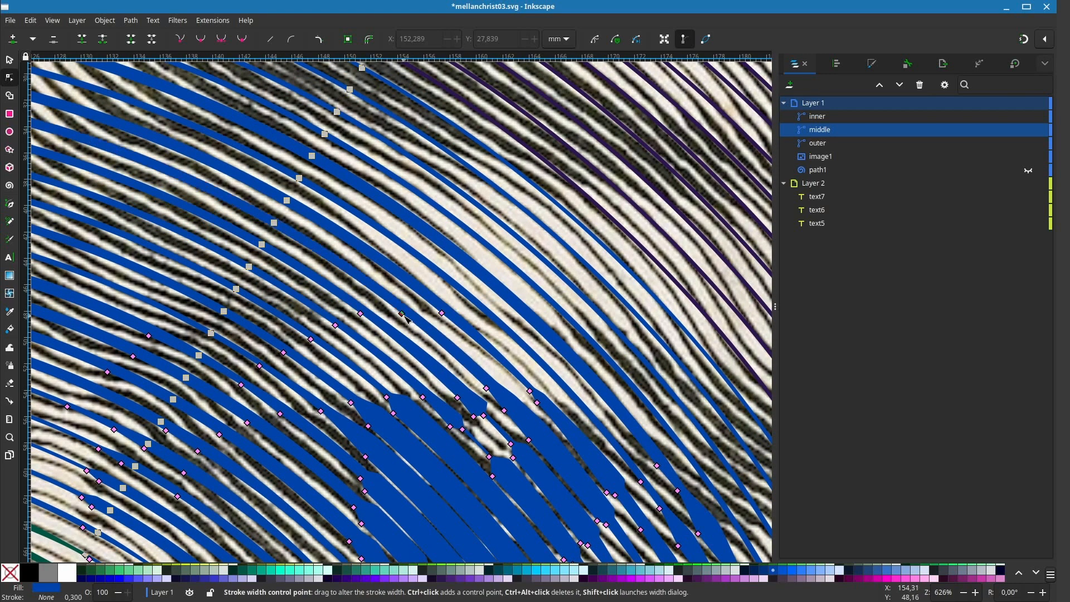
{"action": "left_click_drag", "start_coordinate": [480, 310], "coordinate": [517, 309]}
{"action": "mouse_move", "coordinate": [477, 291]}
{"action": "left_mouse_down"}
{"action": "mouse_move", "coordinate": [580, 388]}
{"action": "mouse_move", "coordinate": [502, 377]}
{"action": "mouse_move", "coordinate": [456, 344]}
{"action": "mouse_move", "coordinate": [518, 350]}
{"action": "left_mouse_up"}
{"action": "left_click_drag", "start_coordinate": [468, 319], "coordinate": [375, 266]}
{"action": "left_click_drag", "start_coordinate": [372, 331], "coordinate": [296, 331]}
Step: Extend the row above the dark patch to about X 174 mm, Y 47 mm, and add points higher up around X 150–160 mm, Y 40–43 mm
{"action": "mouse_move", "coordinate": [544, 402]}
{"action": "left_mouse_down"}
{"action": "mouse_move", "coordinate": [465, 341]}
{"action": "mouse_move", "coordinate": [485, 319]}
{"action": "left_mouse_up"}
{"action": "left_click", "coordinate": [463, 335], "text": "ctrl"}
{"action": "left_click", "coordinate": [484, 320], "text": "ctrl"}
{"action": "left_click_drag", "start_coordinate": [484, 320], "coordinate": [509, 308]}
{"action": "left_click", "coordinate": [592, 413], "text": "ctrl"}
{"action": "left_click", "coordinate": [618, 402], "text": "ctrl"}
{"action": "left_click_drag", "start_coordinate": [618, 401], "coordinate": [539, 376]}
{"action": "left_click", "coordinate": [511, 384], "text": "ctrl"}
{"action": "left_click", "coordinate": [528, 365], "text": "ctrl"}
Step: Add width points on the outer strokes right of the dark patch, around X 180–184 mm, Y 55–71 mm, to shape their thickening
{"action": "left_click_drag", "start_coordinate": [589, 535], "coordinate": [434, 292]}
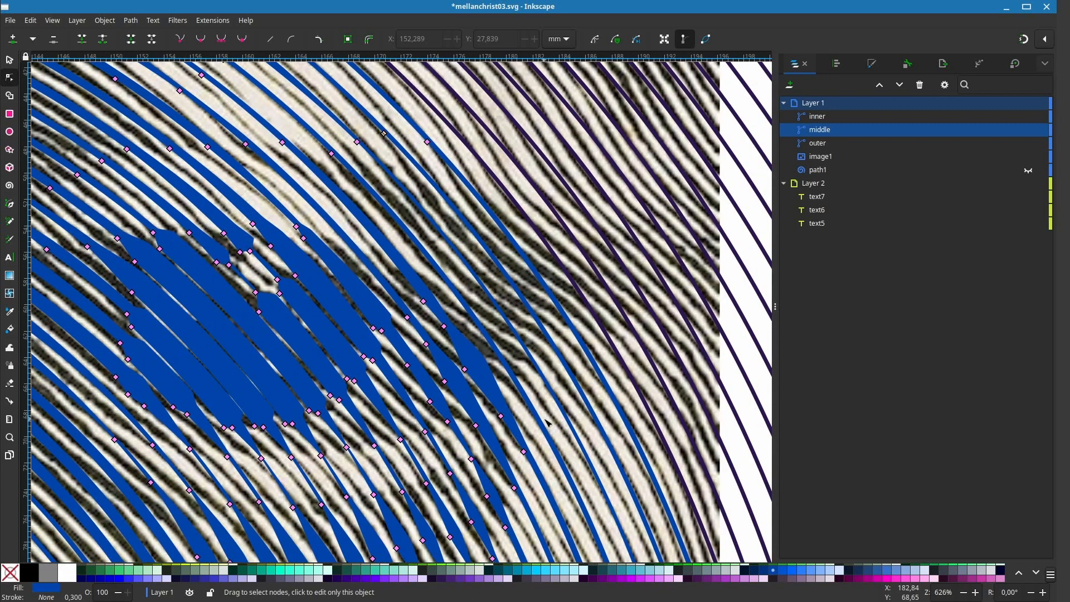
{"action": "left_click", "coordinate": [524, 453], "text": "ctrl"}
{"action": "mouse_move", "coordinate": [524, 452]}
{"action": "left_mouse_down"}
{"action": "mouse_move", "coordinate": [514, 385]}
{"action": "mouse_move", "coordinate": [565, 325]}
{"action": "left_mouse_up"}
{"action": "left_click", "coordinate": [516, 384], "text": "ctrl"}
{"action": "left_click", "coordinate": [531, 362], "text": "ctrl"}
{"action": "left_click", "coordinate": [547, 340], "text": "ctrl"}
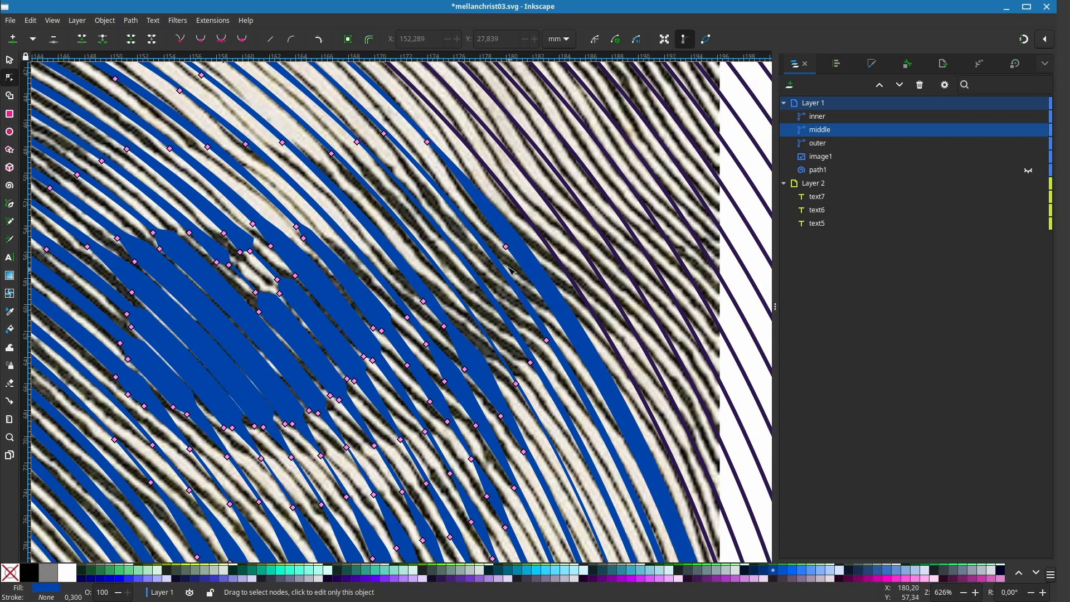
{"action": "left_click_drag", "start_coordinate": [506, 246], "coordinate": [563, 320]}
{"action": "left_click_drag", "start_coordinate": [562, 322], "coordinate": [599, 440]}
{"action": "left_click_drag", "start_coordinate": [543, 365], "coordinate": [456, 379]}
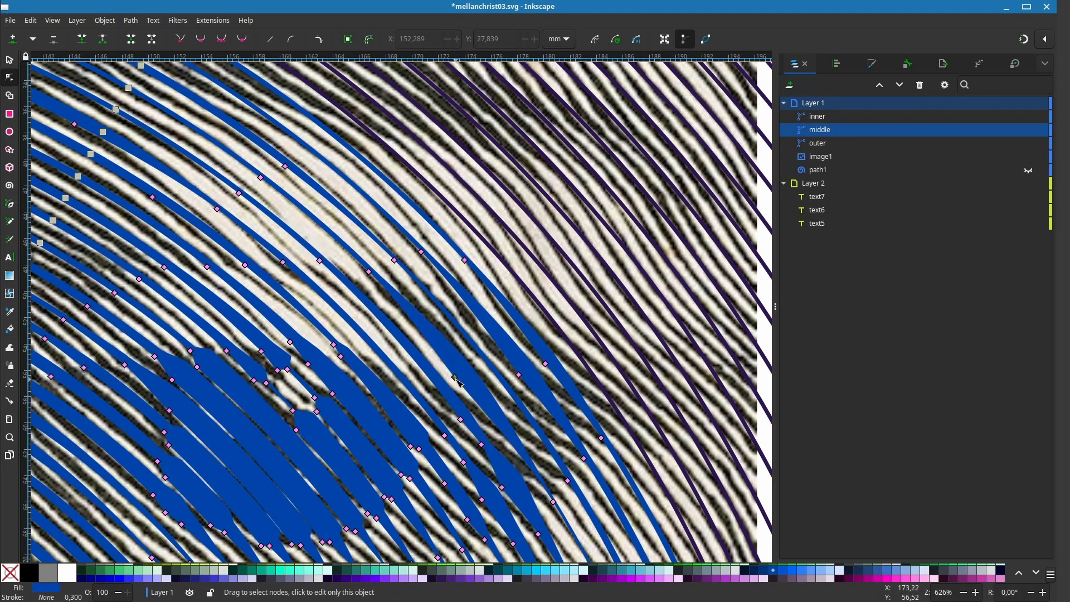
Step: Start a vertical column of width points on the light area's edge near X 114 mm, working upward from about Y 59 mm
{"action": "scroll", "coordinate": [498, 392], "scroll_direction": "down", "scroll_amount": 2}
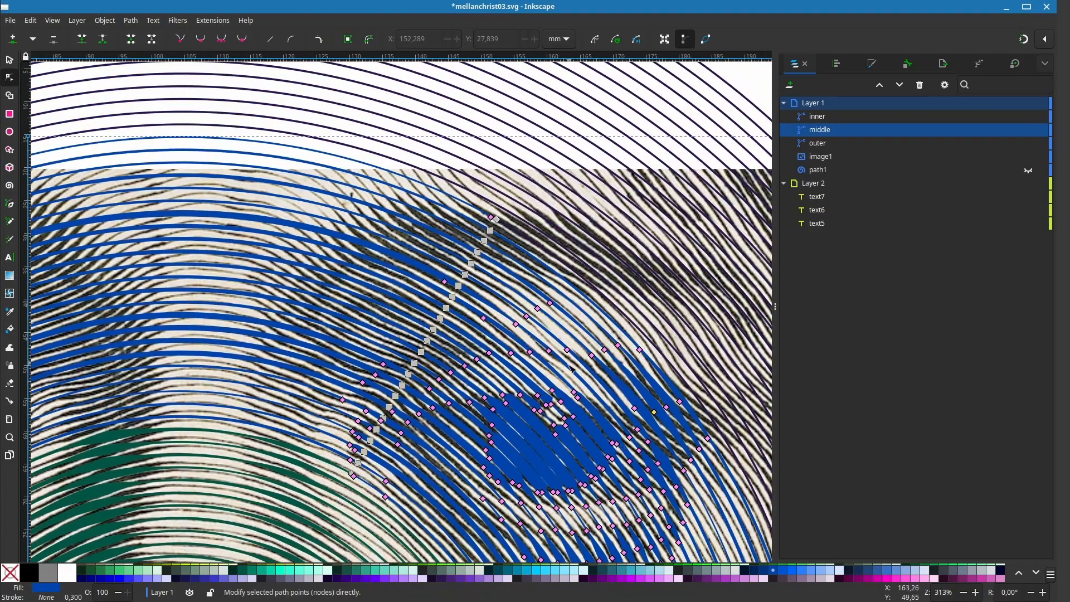
{"action": "scroll", "coordinate": [365, 343], "scroll_direction": "up", "scroll_amount": 2}
{"action": "left_click_drag", "start_coordinate": [342, 376], "coordinate": [427, 285]}
{"action": "scroll", "coordinate": [430, 407], "scroll_direction": "up", "scroll_amount": 1}
{"action": "left_click", "coordinate": [461, 427], "text": "ctrl"}
{"action": "left_click_drag", "start_coordinate": [461, 427], "coordinate": [309, 375]}
{"action": "scroll", "coordinate": [309, 375], "scroll_direction": "up", "scroll_amount": 2}
{"action": "left_click", "coordinate": [310, 419], "text": "ctrl"}
{"action": "left_click_drag", "start_coordinate": [310, 419], "coordinate": [322, 265]}
{"action": "left_click", "coordinate": [312, 382], "text": "ctrl"}
Step: Continue the column of width points upward along the light area's edge, near X 114–117 mm, to about Y 40 mm
{"action": "scroll", "coordinate": [313, 366], "scroll_direction": "up", "scroll_amount": 3}
{"action": "left_click", "coordinate": [309, 367], "text": "ctrl"}
{"action": "left_click", "coordinate": [315, 317], "text": "ctrl"}
{"action": "scroll", "coordinate": [328, 309], "scroll_direction": "down", "scroll_amount": 1}
{"action": "mouse_move", "coordinate": [327, 309]}
{"action": "left_mouse_down"}
{"action": "mouse_move", "coordinate": [376, 431]}
{"action": "mouse_move", "coordinate": [393, 294]}
{"action": "mouse_move", "coordinate": [327, 350]}
{"action": "left_mouse_up"}
{"action": "left_click", "coordinate": [372, 400], "text": "ctrl"}
{"action": "left_click", "coordinate": [383, 367], "text": "ctrl"}
{"action": "left_click", "coordinate": [387, 327], "text": "ctrl"}
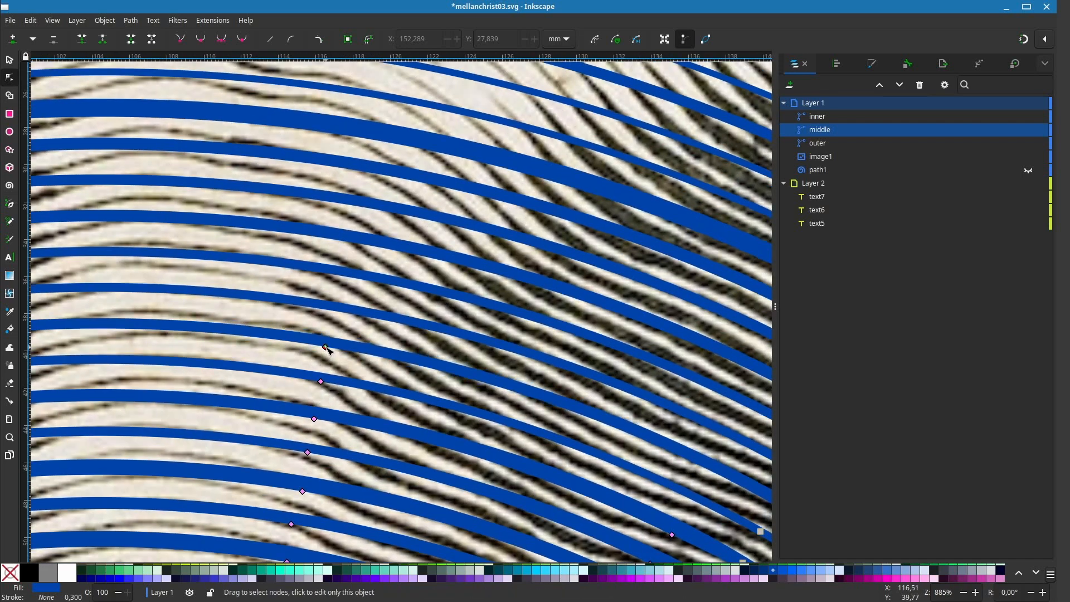
Step: Adjust the column's upper width points and extend it to about X 119 mm, Y 30 mm
{"action": "left_click_drag", "start_coordinate": [322, 310], "coordinate": [290, 309]}
{"action": "left_click_drag", "start_coordinate": [325, 346], "coordinate": [302, 344]}
{"action": "scroll", "coordinate": [339, 389], "scroll_direction": "down", "scroll_amount": 2}
{"action": "left_click_drag", "start_coordinate": [321, 382], "coordinate": [347, 410]}
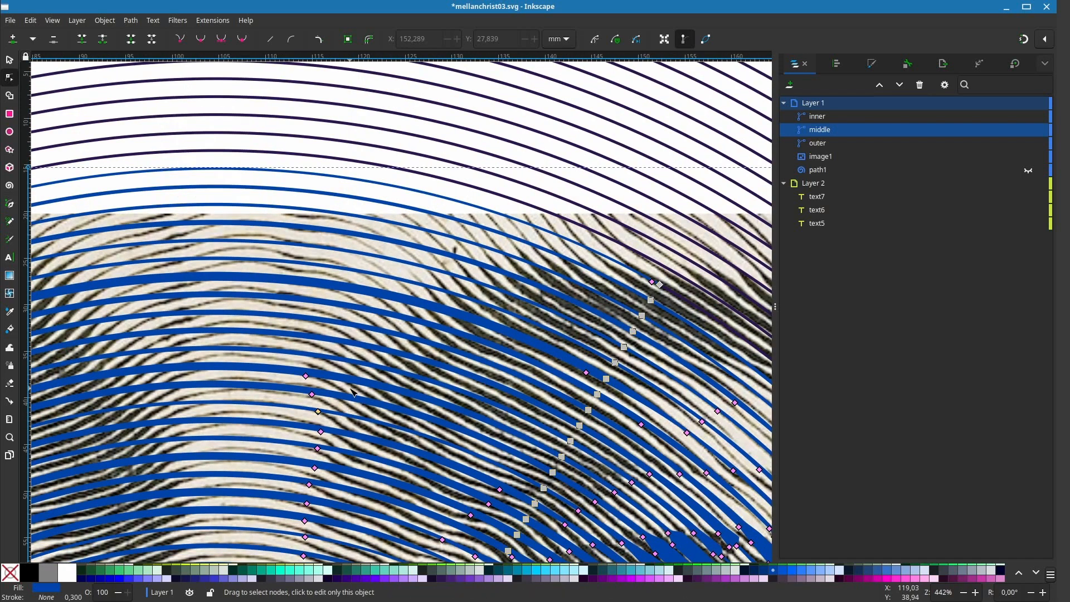
{"action": "scroll", "coordinate": [352, 391], "scroll_direction": "up", "scroll_amount": 1}
{"action": "left_click", "coordinate": [300, 345], "text": "ctrl"}
{"action": "mouse_move", "coordinate": [299, 344]}
{"action": "left_mouse_down"}
{"action": "mouse_move", "coordinate": [321, 273]}
{"action": "mouse_move", "coordinate": [302, 381]}
{"action": "left_mouse_up"}
{"action": "left_click", "coordinate": [309, 321], "text": "ctrl"}
{"action": "left_click", "coordinate": [314, 297], "text": "ctrl"}
{"action": "left_click_drag", "start_coordinate": [286, 405], "coordinate": [290, 404]}
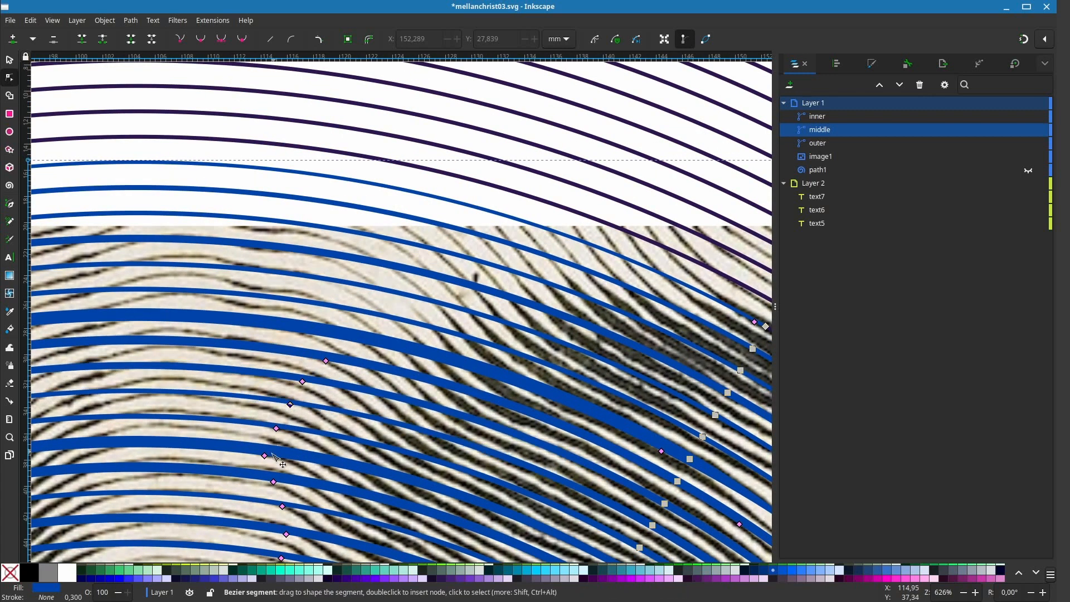
Step: Fine-tune the width points down the column at the light area's edge, around X 114–116 mm, Y 37–50 mm
{"action": "left_click_drag", "start_coordinate": [264, 455], "coordinate": [270, 454]}
{"action": "left_click_drag", "start_coordinate": [274, 469], "coordinate": [302, 341]}
{"action": "left_click_drag", "start_coordinate": [301, 354], "coordinate": [300, 351]}
{"action": "left_click_drag", "start_coordinate": [313, 407], "coordinate": [311, 405]}
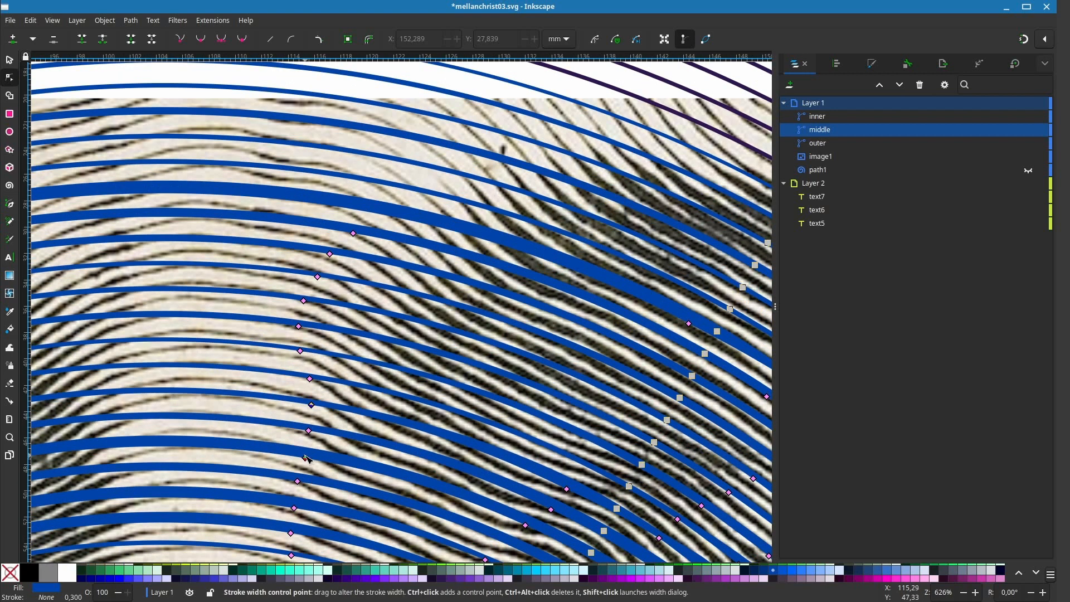
{"action": "left_click_drag", "start_coordinate": [306, 459], "coordinate": [304, 456]}
{"action": "mouse_move", "coordinate": [304, 456]}
{"action": "left_mouse_down"}
{"action": "mouse_move", "coordinate": [304, 345]}
{"action": "mouse_move", "coordinate": [293, 395]}
{"action": "left_mouse_up"}
{"action": "left_click_drag", "start_coordinate": [291, 423], "coordinate": [292, 419]}
Step: Continue the boundary of width points diagonally across the topmost strokes, from about X 123 mm, Y 29 mm to X 138 mm, Y 24 mm
{"action": "mouse_move", "coordinate": [353, 122]}
{"action": "left_mouse_down"}
{"action": "mouse_move", "coordinate": [314, 383]}
{"action": "mouse_move", "coordinate": [283, 378]}
{"action": "left_mouse_up"}
{"action": "left_click", "coordinate": [282, 379], "text": "ctrl"}
{"action": "mouse_move", "coordinate": [283, 379]}
{"action": "left_mouse_down"}
{"action": "mouse_move", "coordinate": [332, 366]}
{"action": "mouse_move", "coordinate": [403, 324]}
{"action": "left_mouse_up"}
{"action": "left_click", "coordinate": [384, 346], "text": "ctrl"}
{"action": "mouse_move", "coordinate": [405, 329]}
{"action": "left_mouse_down"}
{"action": "mouse_move", "coordinate": [322, 361]}
{"action": "mouse_move", "coordinate": [391, 326]}
{"action": "left_mouse_up"}
{"action": "left_click", "coordinate": [322, 355], "text": "ctrl"}
{"action": "left_click", "coordinate": [358, 342], "text": "ctrl"}
{"action": "left_click_drag", "start_coordinate": [379, 350], "coordinate": [289, 371]}
{"action": "left_click", "coordinate": [302, 347], "text": "ctrl"}
{"action": "mouse_move", "coordinate": [303, 347]}
{"action": "left_mouse_down"}
{"action": "mouse_move", "coordinate": [372, 344]}
{"action": "mouse_move", "coordinate": [299, 349]}
{"action": "left_mouse_up"}
Step: Thicken the strokes in the upper dark area with width points from about X 151 mm, Y 27 mm down to X 134 mm, Y 47 mm
{"action": "left_click", "coordinate": [463, 394], "text": "ctrl"}
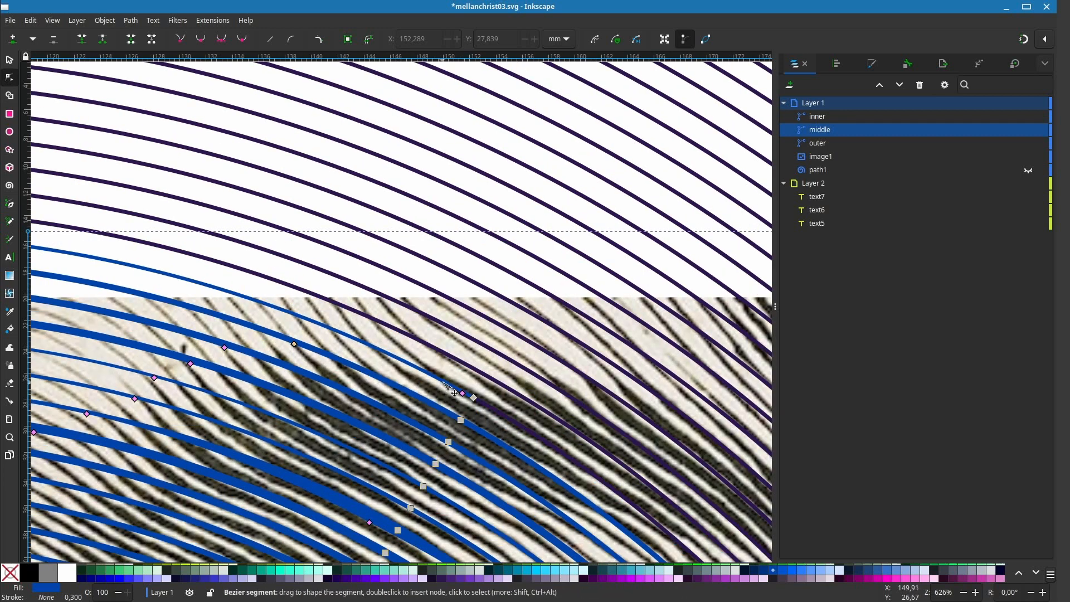
{"action": "mouse_move", "coordinate": [463, 393]}
{"action": "left_mouse_down"}
{"action": "mouse_move", "coordinate": [427, 375]}
{"action": "mouse_move", "coordinate": [463, 398]}
{"action": "left_mouse_up"}
{"action": "mouse_move", "coordinate": [452, 426]}
{"action": "left_mouse_down"}
{"action": "mouse_move", "coordinate": [451, 323]}
{"action": "mouse_move", "coordinate": [506, 330]}
{"action": "mouse_move", "coordinate": [531, 303]}
{"action": "left_mouse_up"}
{"action": "scroll", "coordinate": [454, 327], "scroll_direction": "down", "scroll_amount": 5}
{"action": "scroll", "coordinate": [494, 356], "scroll_direction": "up", "scroll_amount": 4}
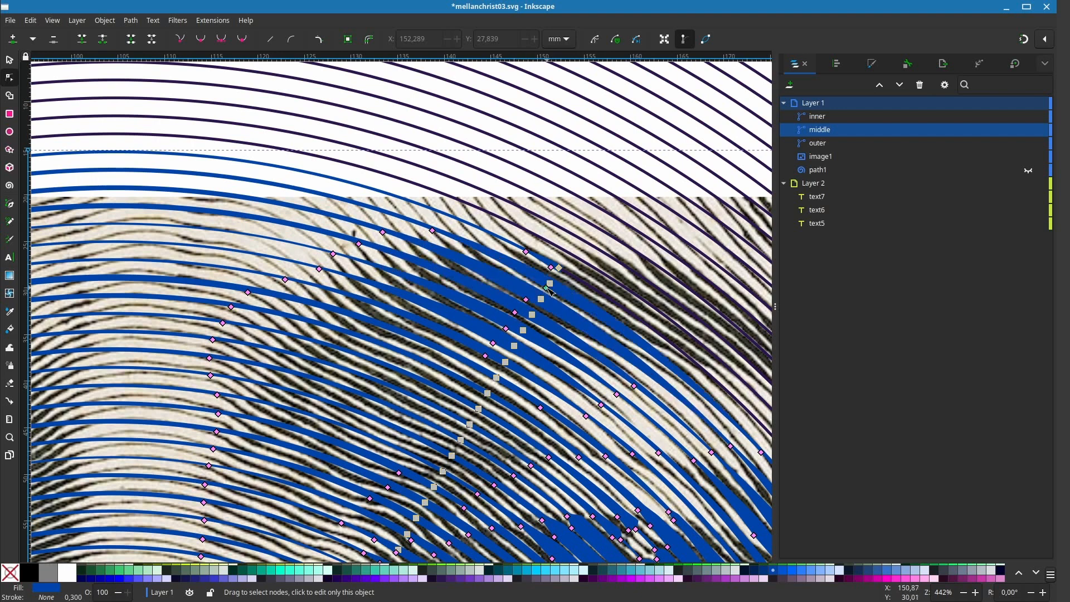
{"action": "mouse_move", "coordinate": [489, 362]}
{"action": "left_mouse_down"}
{"action": "mouse_move", "coordinate": [520, 323]}
{"action": "mouse_move", "coordinate": [494, 349]}
{"action": "mouse_move", "coordinate": [524, 264]}
{"action": "left_mouse_up"}
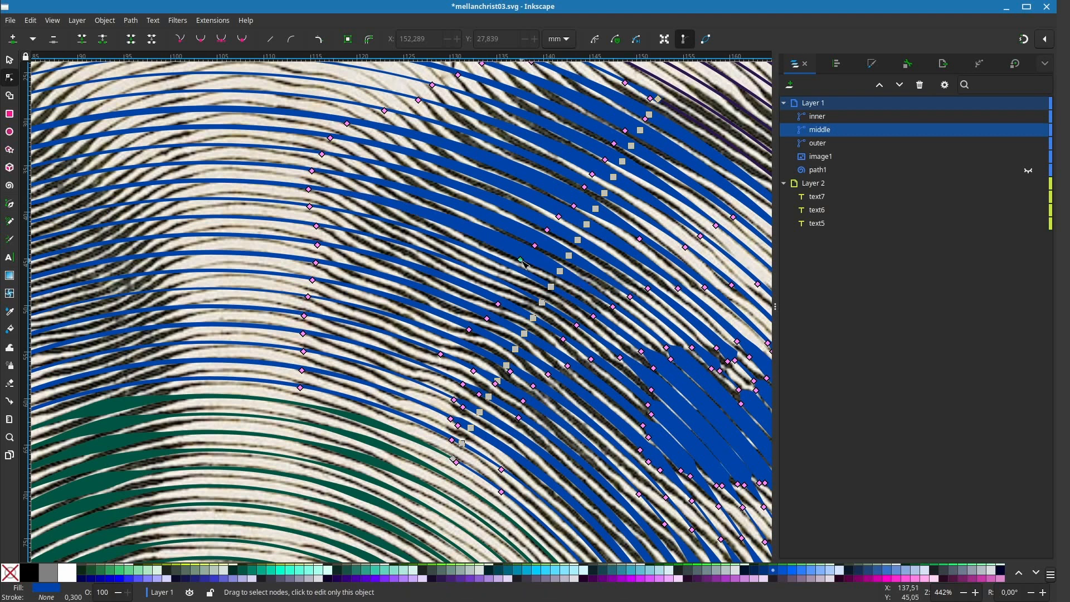
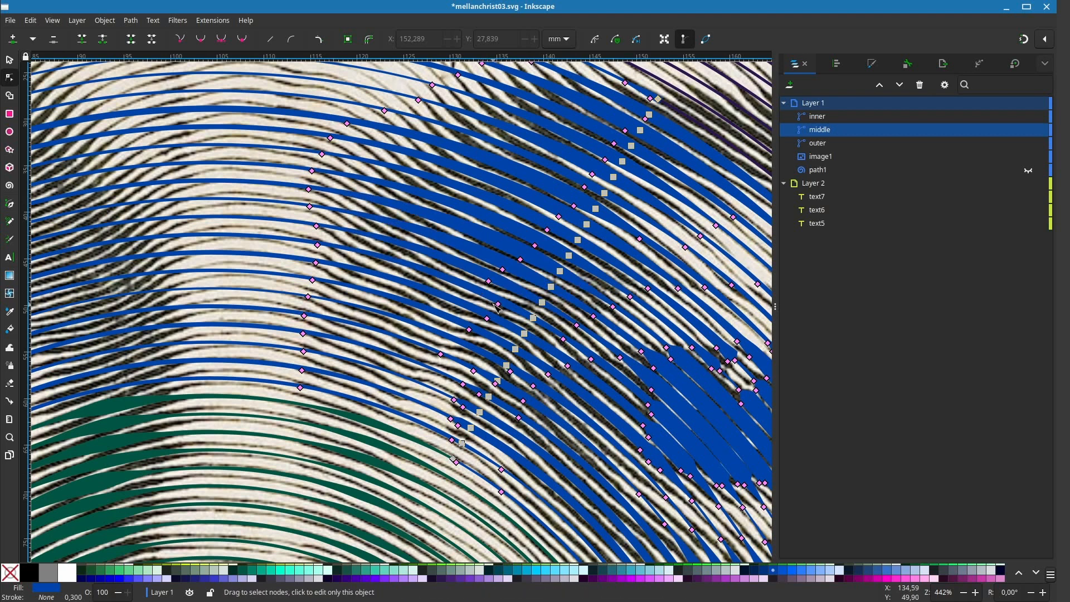
Step: Switch to the Selector tool and toggle the reference image's visibility to compare the eye and brow shading with it
{"action": "scroll", "coordinate": [527, 243], "scroll_direction": "down", "scroll_amount": 3}
{"action": "left_click_drag", "start_coordinate": [527, 243], "coordinate": [461, 231]}
{"action": "key", "text": "s"}
{"action": "left_click", "coordinate": [1029, 157]}
{"action": "scroll", "coordinate": [622, 345], "scroll_direction": "down", "scroll_amount": 1}
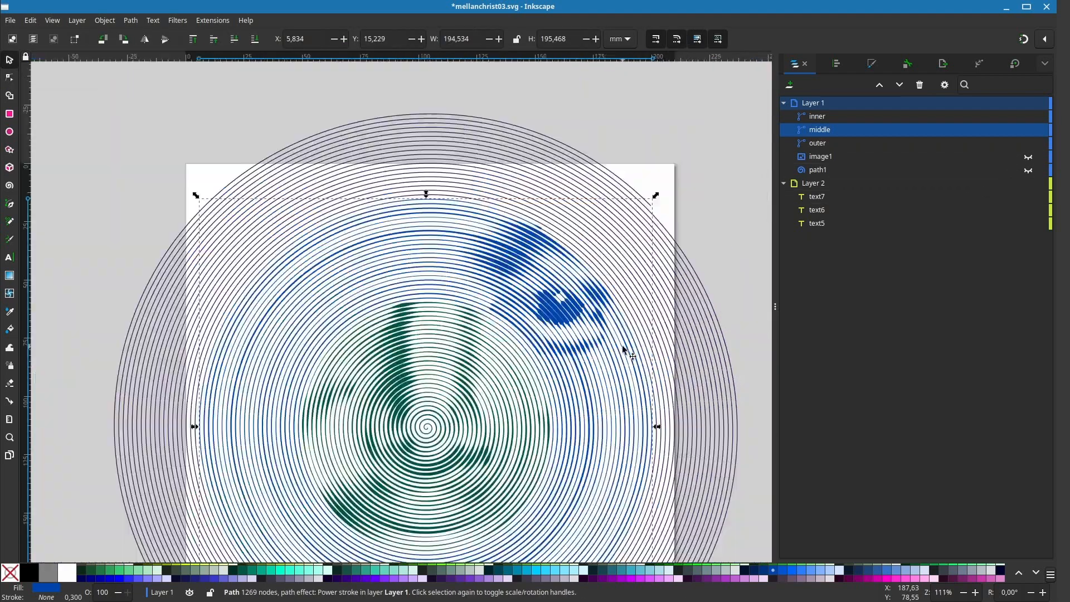
{"action": "scroll", "coordinate": [622, 346], "scroll_direction": "down", "scroll_amount": 1}
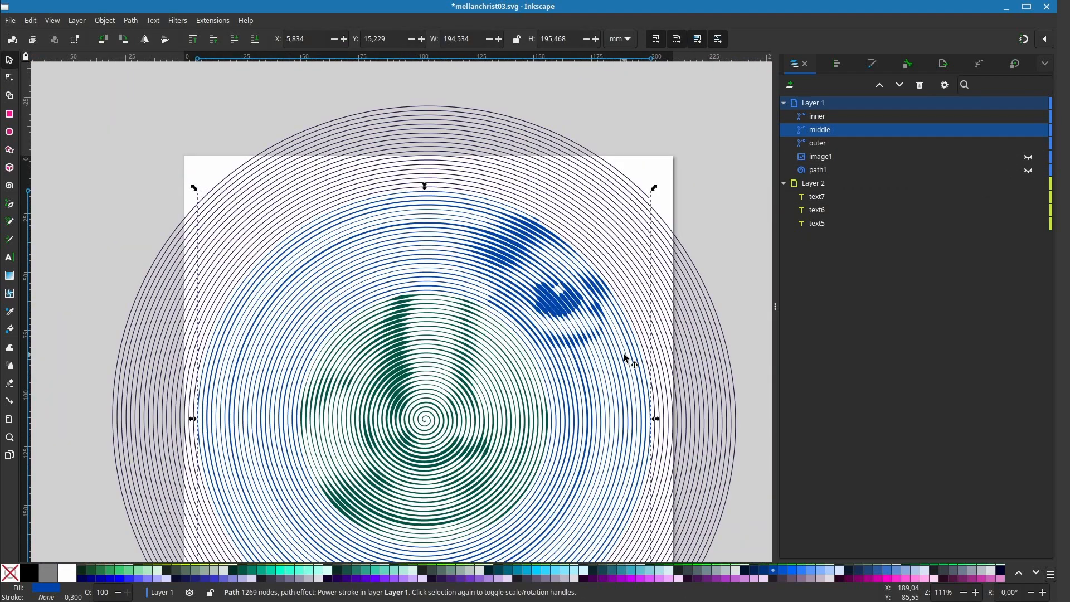
{"action": "scroll", "coordinate": [603, 401], "scroll_direction": "down", "scroll_amount": 1}
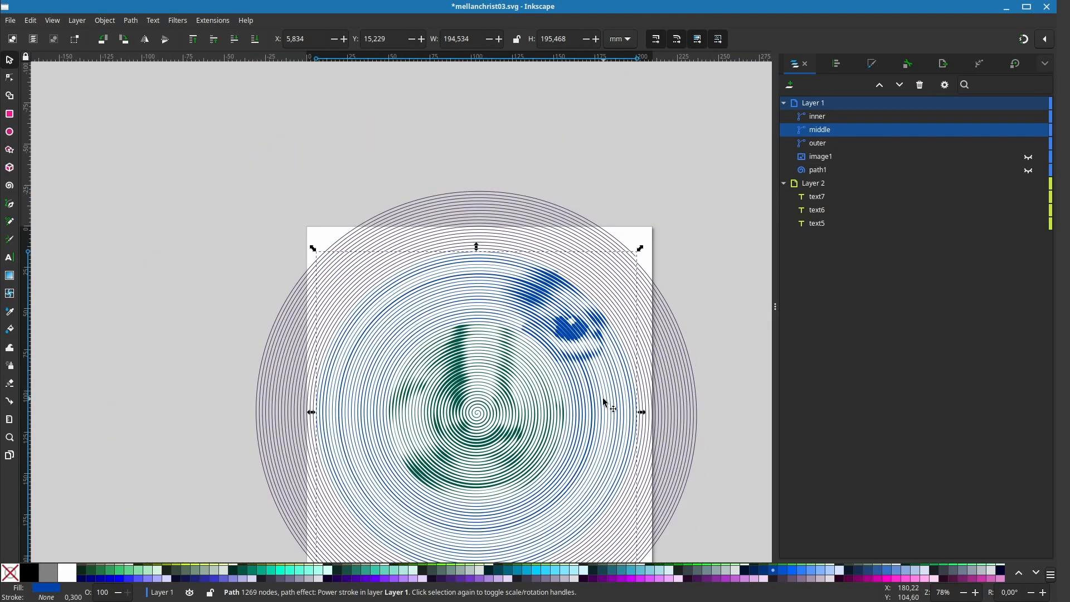
{"action": "scroll", "coordinate": [575, 300], "scroll_direction": "up", "scroll_amount": 3}
{"action": "left_click", "coordinate": [1028, 157]}
{"action": "left_click", "coordinate": [1028, 156]}
{"action": "left_click", "coordinate": [1029, 156]}
{"action": "scroll", "coordinate": [553, 326], "scroll_direction": "up", "scroll_amount": 1}
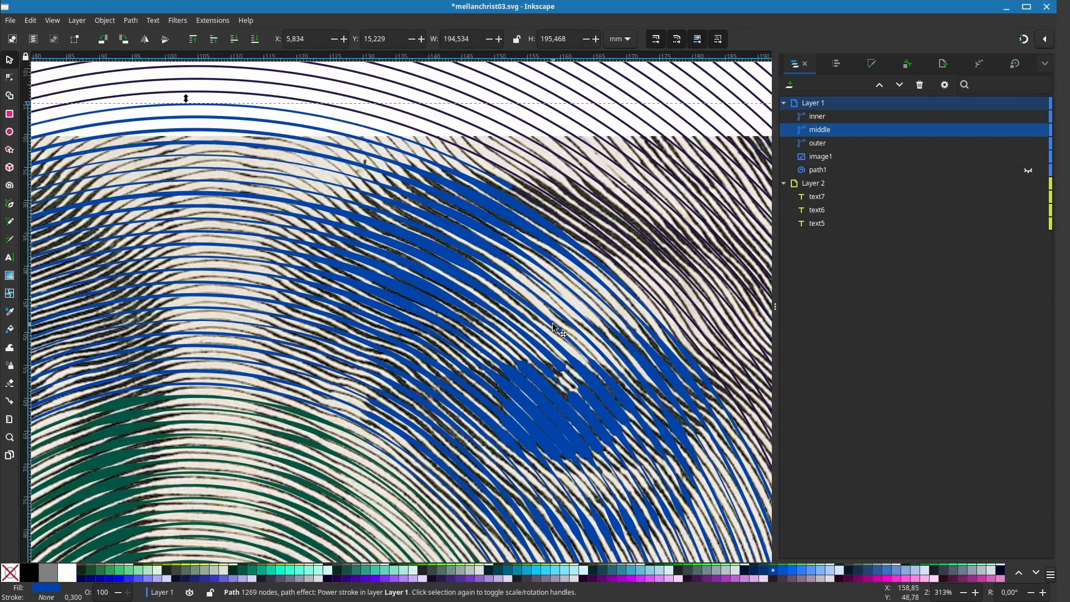
{"action": "scroll", "coordinate": [553, 325], "scroll_direction": "up", "scroll_amount": 1}
Step: Hide the reference image and fine-tune the middle path's width points on the dark patch's upper edge near X 161–164 mm, Y 54 mm
{"action": "key", "text": "n"}
{"action": "left_click", "coordinate": [1029, 156]}
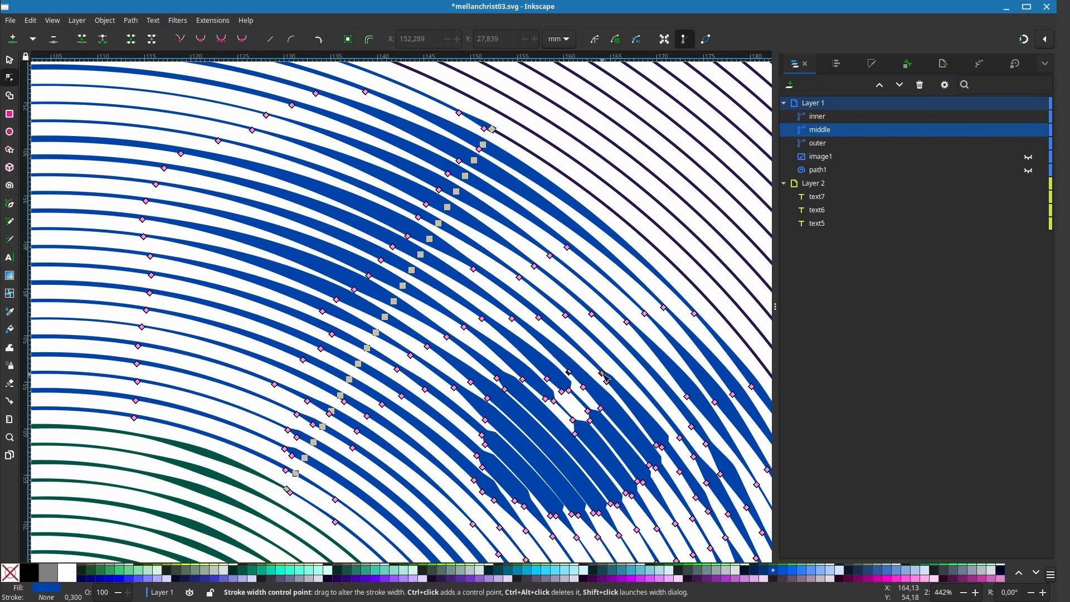
{"action": "left_click_drag", "start_coordinate": [603, 373], "coordinate": [547, 316]}
{"action": "mouse_move", "coordinate": [463, 203]}
{"action": "left_mouse_down"}
{"action": "mouse_move", "coordinate": [518, 245]}
{"action": "mouse_move", "coordinate": [480, 282]}
{"action": "mouse_move", "coordinate": [448, 255]}
{"action": "mouse_move", "coordinate": [474, 246]}
{"action": "left_mouse_up"}
{"action": "scroll", "coordinate": [518, 245], "scroll_direction": "down", "scroll_amount": 1}
{"action": "scroll", "coordinate": [518, 245], "scroll_direction": "down", "scroll_amount": 1}
{"action": "scroll", "coordinate": [478, 281], "scroll_direction": "up", "scroll_amount": 1}
{"action": "scroll", "coordinate": [461, 256], "scroll_direction": "up", "scroll_amount": 1}
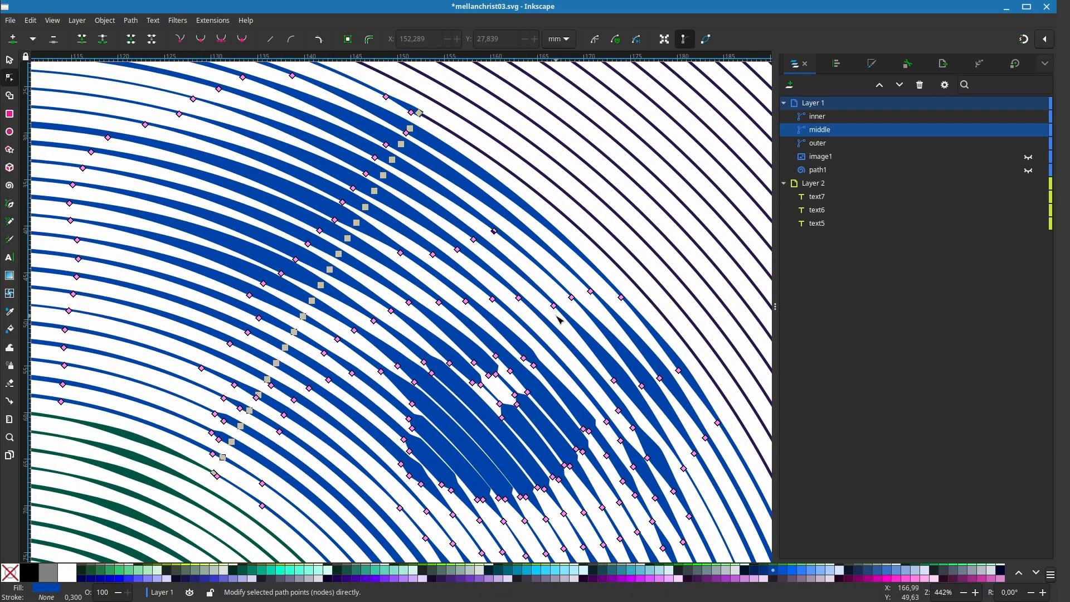
Step: Review the whole spiral with the Selector tool while the reference image is hidden
{"action": "scroll", "coordinate": [559, 334], "scroll_direction": "down", "scroll_amount": 2}
{"action": "left_click_drag", "start_coordinate": [559, 411], "coordinate": [560, 311]}
{"action": "scroll", "coordinate": [561, 312], "scroll_direction": "down", "scroll_amount": 1}
{"action": "key", "text": "s"}
{"action": "scroll", "coordinate": [573, 393], "scroll_direction": "down", "scroll_amount": 1}
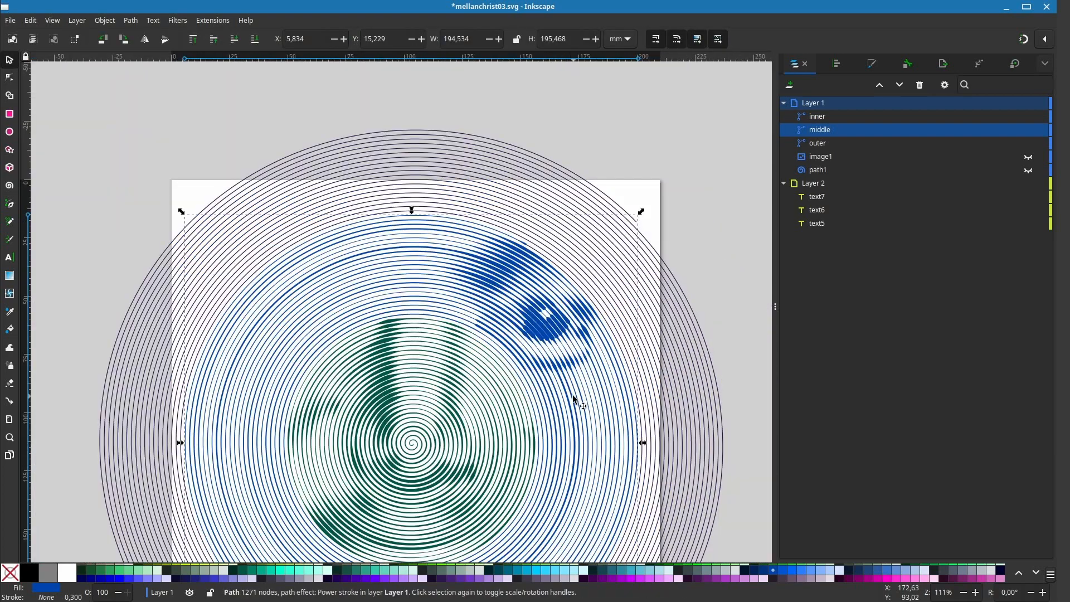
Step: Show the reference image again and resume node editing of the middle path in the area below the eye
{"action": "left_click", "coordinate": [1029, 156]}
{"action": "scroll", "coordinate": [421, 251], "scroll_direction": "up", "scroll_amount": 3}
{"action": "left_click_drag", "start_coordinate": [424, 250], "coordinate": [413, 303]}
{"action": "key", "text": "n"}
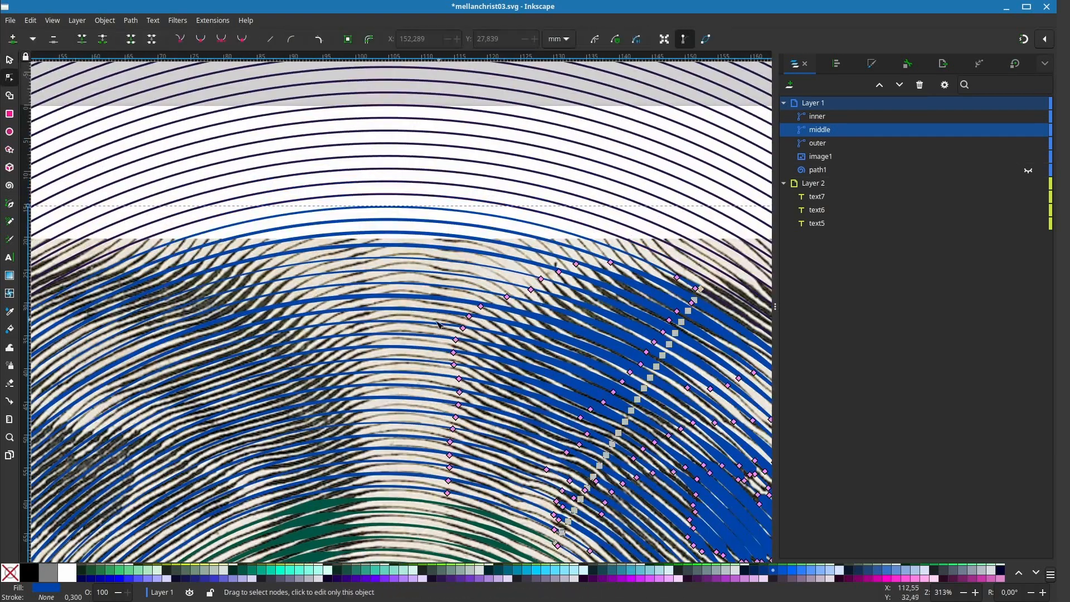
{"action": "left_click_drag", "start_coordinate": [382, 411], "coordinate": [500, 303]}
{"action": "scroll", "coordinate": [499, 303], "scroll_direction": "down", "scroll_amount": 2}
{"action": "left_click_drag", "start_coordinate": [459, 370], "coordinate": [275, 158]}
{"action": "scroll", "coordinate": [538, 298], "scroll_direction": "up", "scroll_amount": 2}
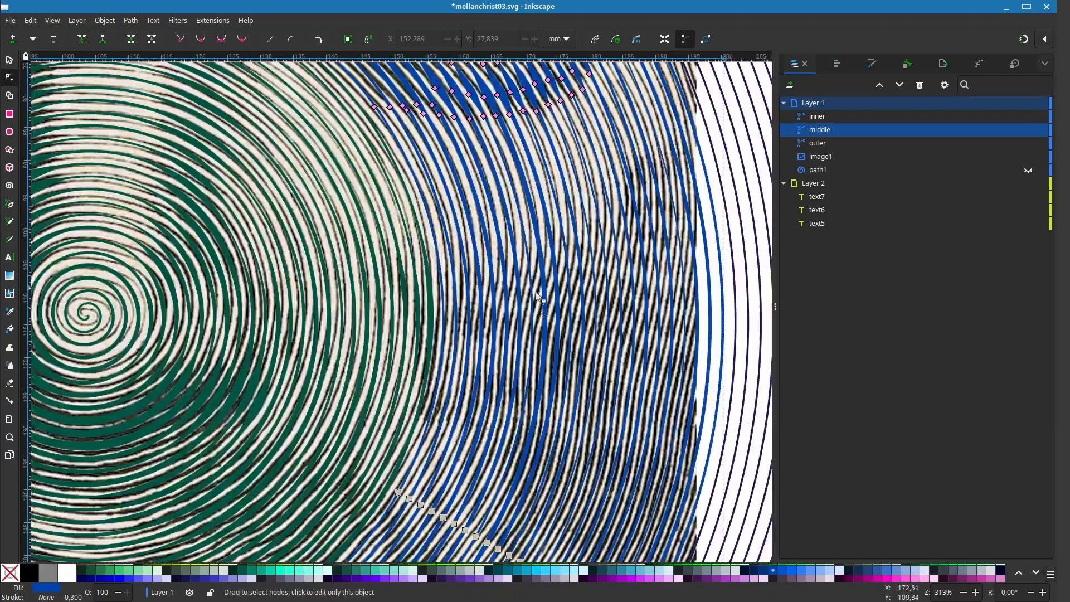
{"action": "left_click_drag", "start_coordinate": [536, 293], "coordinate": [492, 346]}
Step: Add a nearly level row of width points below the eye, starting at about X 156 mm, Y 104 mm
{"action": "left_click", "coordinate": [329, 159], "text": "ctrl"}
{"action": "mouse_move", "coordinate": [329, 159]}
{"action": "left_mouse_down"}
{"action": "mouse_move", "coordinate": [393, 281]}
{"action": "mouse_move", "coordinate": [400, 317]}
{"action": "mouse_move", "coordinate": [393, 303]}
{"action": "mouse_move", "coordinate": [361, 340]}
{"action": "mouse_move", "coordinate": [378, 335]}
{"action": "left_mouse_up"}
{"action": "scroll", "coordinate": [393, 312], "scroll_direction": "up", "scroll_amount": 1}
{"action": "left_click", "coordinate": [362, 340], "text": "ctrl"}
{"action": "left_click", "coordinate": [378, 335], "text": "ctrl"}
{"action": "mouse_move", "coordinate": [378, 334]}
{"action": "left_mouse_down"}
{"action": "mouse_move", "coordinate": [488, 337]}
{"action": "mouse_move", "coordinate": [538, 314]}
{"action": "mouse_move", "coordinate": [603, 260]}
{"action": "mouse_move", "coordinate": [612, 227]}
{"action": "mouse_move", "coordinate": [571, 276]}
{"action": "mouse_move", "coordinate": [584, 253]}
{"action": "mouse_move", "coordinate": [669, 220]}
{"action": "left_mouse_up"}
{"action": "left_click", "coordinate": [398, 332], "text": "ctrl"}
{"action": "left_click", "coordinate": [504, 323], "text": "ctrl"}
{"action": "left_click", "coordinate": [521, 320], "text": "ctrl"}
{"action": "left_click", "coordinate": [538, 315], "text": "ctrl"}
Step: Extend the row of width points upward along the cheek shadow's edge to about X 194 mm, Y 85 mm
{"action": "left_click", "coordinate": [554, 302], "text": "ctrl"}
{"action": "left_click", "coordinate": [572, 289], "text": "ctrl"}
{"action": "left_click", "coordinate": [587, 273], "text": "ctrl"}
{"action": "left_click", "coordinate": [602, 260], "text": "ctrl"}
{"action": "left_click", "coordinate": [570, 275], "text": "ctrl"}
{"action": "left_click", "coordinate": [616, 239], "text": "ctrl"}
{"action": "left_click", "coordinate": [650, 226], "text": "ctrl"}
Step: Toggle the middle path's visibility to examine the cheek shadow in the reference image
{"action": "scroll", "coordinate": [478, 515], "scroll_direction": "down", "scroll_amount": 1}
{"action": "left_click_drag", "start_coordinate": [477, 515], "coordinate": [505, 234]}
{"action": "scroll", "coordinate": [504, 234], "scroll_direction": "down", "scroll_amount": 2}
{"action": "left_click", "coordinate": [1029, 130]}
{"action": "left_click_drag", "start_coordinate": [565, 416], "coordinate": [523, 494]}
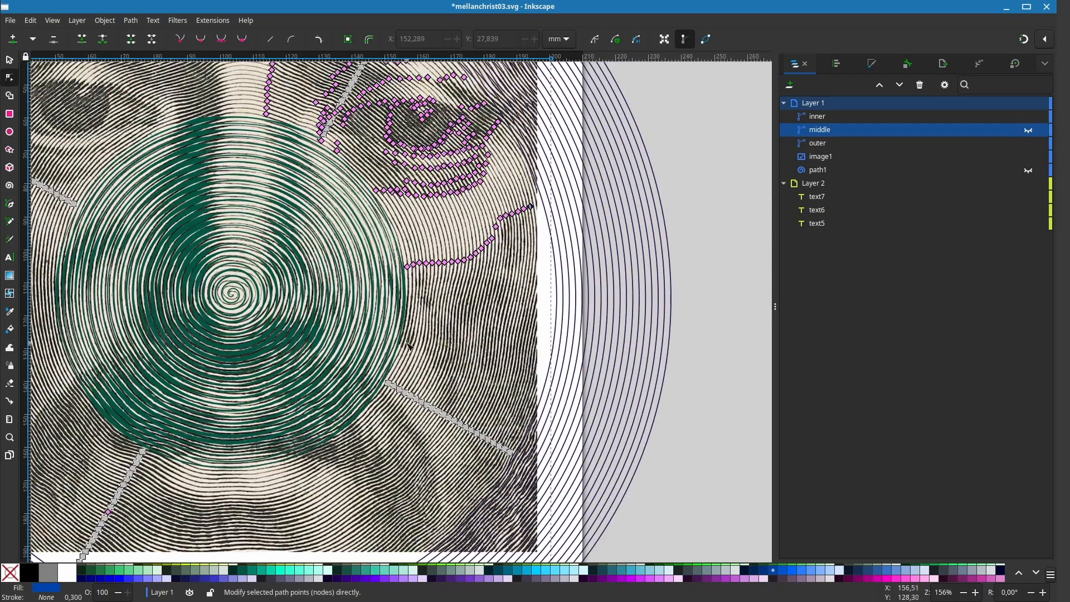
{"action": "left_click", "coordinate": [1029, 131]}
{"action": "scroll", "coordinate": [441, 399], "scroll_direction": "up", "scroll_amount": 2}
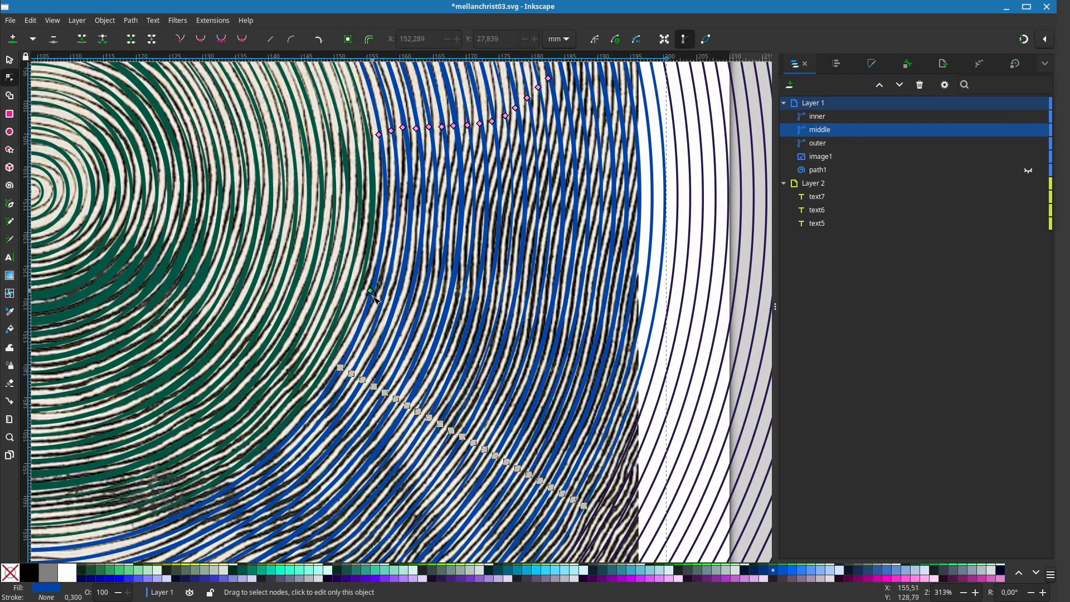
Step: Add width points along the cheek shadow's lower edge from about X 155 mm, Y 129 mm to X 162 mm, Y 144 mm, undoing a misplaced edit
{"action": "left_click", "coordinate": [368, 298], "text": "ctrl"}
{"action": "mouse_move", "coordinate": [368, 299]}
{"action": "left_mouse_down"}
{"action": "mouse_move", "coordinate": [404, 312]}
{"action": "mouse_move", "coordinate": [400, 286]}
{"action": "mouse_move", "coordinate": [401, 304]}
{"action": "left_mouse_up"}
{"action": "left_click", "coordinate": [381, 301], "text": "ctrl"}
{"action": "left_click", "coordinate": [404, 312], "text": "ctrl"}
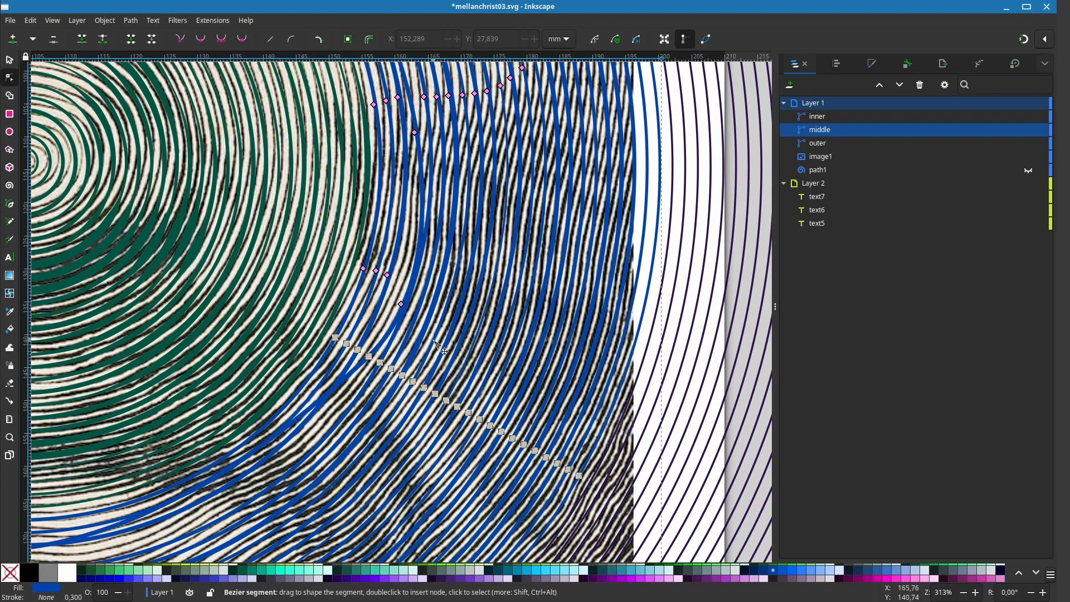
{"action": "key", "text": "ctrl+z"}
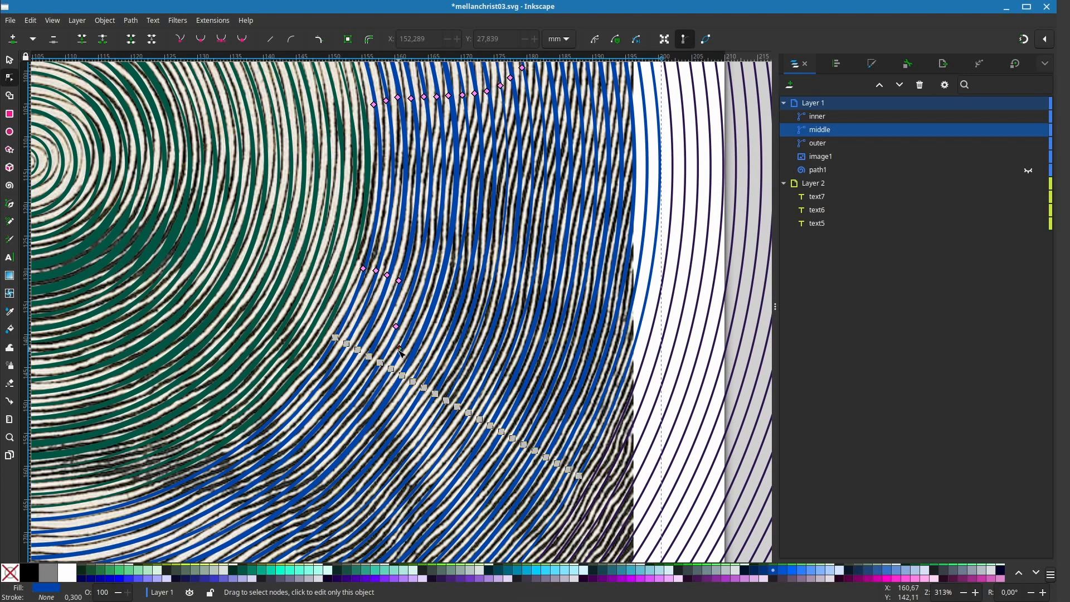
{"action": "left_click", "coordinate": [402, 345], "text": "ctrl"}
{"action": "left_click_drag", "start_coordinate": [402, 345], "coordinate": [407, 362]}
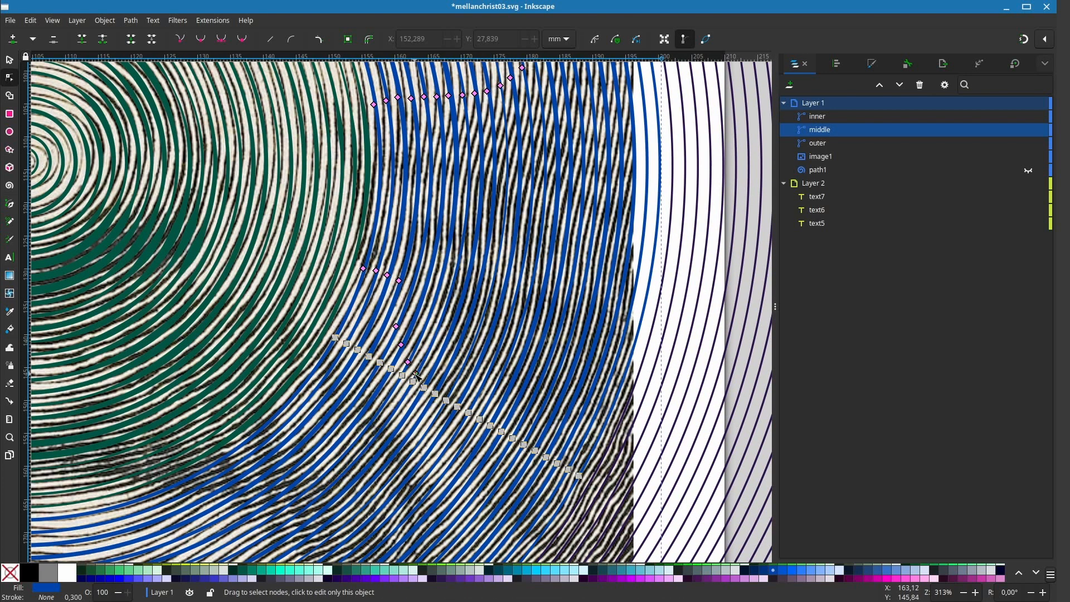
Step: Continue the cheek shadow's lower boundary of width points across the column of path nodes, beyond X 162 mm, Y 144 mm
{"action": "scroll", "coordinate": [421, 394], "scroll_direction": "up", "scroll_amount": 2}
{"action": "left_click", "coordinate": [418, 392], "text": "ctrl"}
{"action": "left_click_drag", "start_coordinate": [418, 391], "coordinate": [339, 303]}
{"action": "left_click", "coordinate": [345, 340], "text": "ctrl"}
{"action": "mouse_move", "coordinate": [345, 340]}
{"action": "left_mouse_down"}
{"action": "mouse_move", "coordinate": [398, 403]}
{"action": "mouse_move", "coordinate": [335, 288]}
{"action": "mouse_move", "coordinate": [387, 393]}
{"action": "mouse_move", "coordinate": [353, 295]}
{"action": "mouse_move", "coordinate": [387, 377]}
{"action": "mouse_move", "coordinate": [354, 308]}
{"action": "mouse_move", "coordinate": [375, 362]}
{"action": "mouse_move", "coordinate": [428, 292]}
{"action": "left_mouse_up"}
{"action": "left_click", "coordinate": [386, 377], "text": "ctrl"}
Step: Continue the cheek shadow's lower boundary of width points from about X 163 mm, Y 146 mm to X 176 mm, Y 172 mm
{"action": "left_click", "coordinate": [335, 288], "text": "ctrl"}
{"action": "left_click", "coordinate": [348, 317], "text": "ctrl"}
{"action": "left_click", "coordinate": [361, 344], "text": "ctrl"}
{"action": "left_click", "coordinate": [375, 366], "text": "ctrl"}
{"action": "left_click", "coordinate": [353, 295], "text": "ctrl"}
{"action": "left_click", "coordinate": [362, 325], "text": "ctrl"}
{"action": "left_click", "coordinate": [373, 353], "text": "ctrl"}
{"action": "left_click", "coordinate": [353, 309], "text": "ctrl"}
{"action": "left_click", "coordinate": [364, 336], "text": "ctrl"}
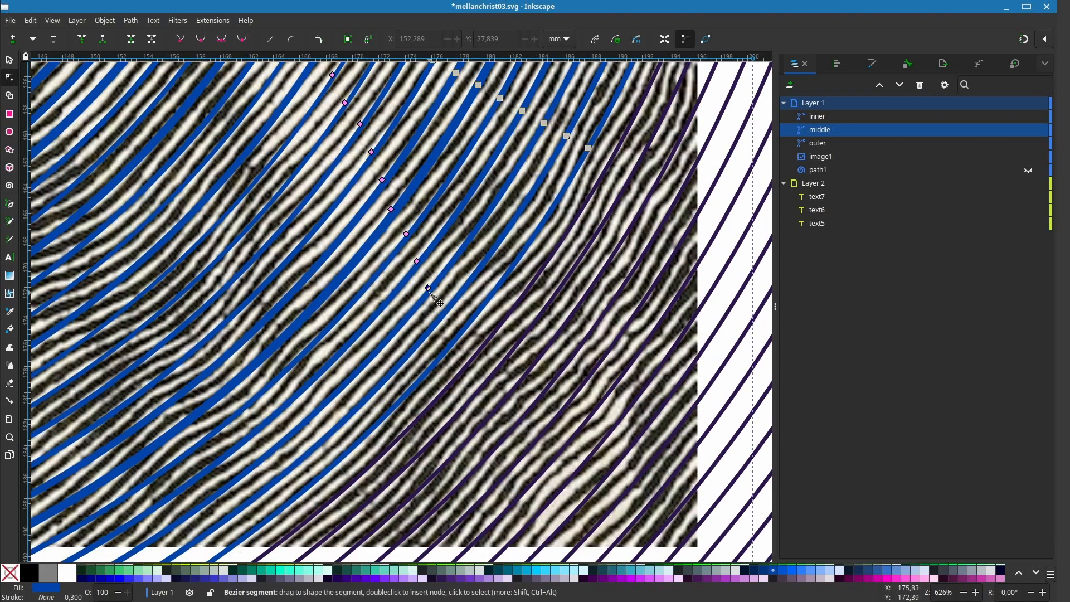
Step: Hide the outer path and toggle the middle path's visibility to examine the reference shading below the cheek shadow
{"action": "scroll", "coordinate": [429, 291], "scroll_direction": "down", "scroll_amount": 1}
{"action": "left_click", "coordinate": [1029, 129]}
{"action": "left_click", "coordinate": [1029, 143]}
{"action": "scroll", "coordinate": [663, 307], "scroll_direction": "up", "scroll_amount": 3}
{"action": "scroll", "coordinate": [414, 329], "scroll_direction": "down", "scroll_amount": 1}
{"action": "scroll", "coordinate": [409, 323], "scroll_direction": "up", "scroll_amount": 1}
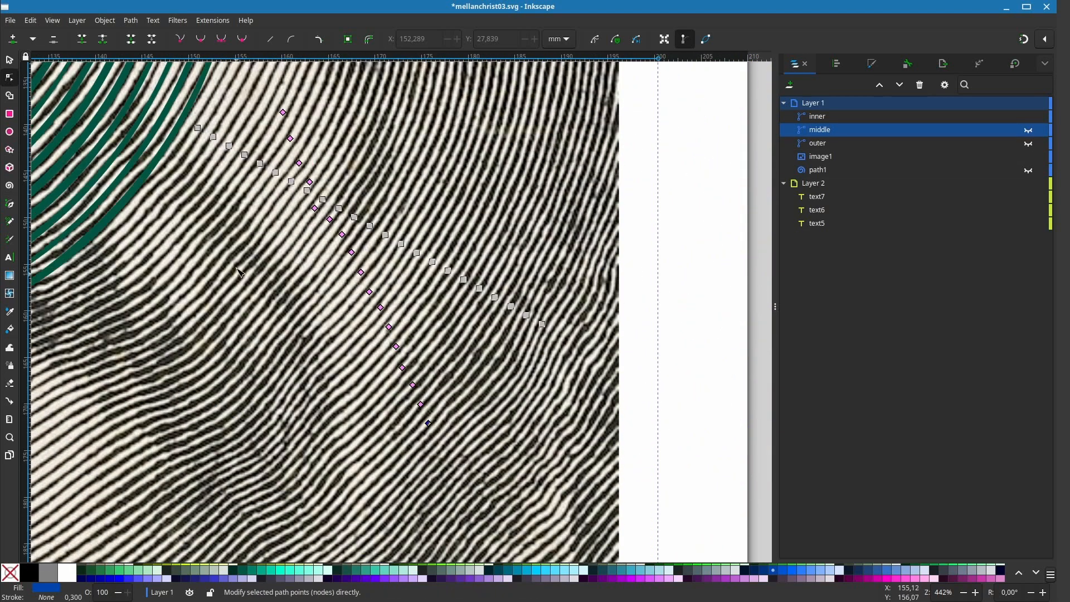
{"action": "scroll", "coordinate": [355, 473], "scroll_direction": "up", "scroll_amount": 1}
{"action": "scroll", "coordinate": [436, 354], "scroll_direction": "down", "scroll_amount": 2}
{"action": "left_click", "coordinate": [458, 314]}
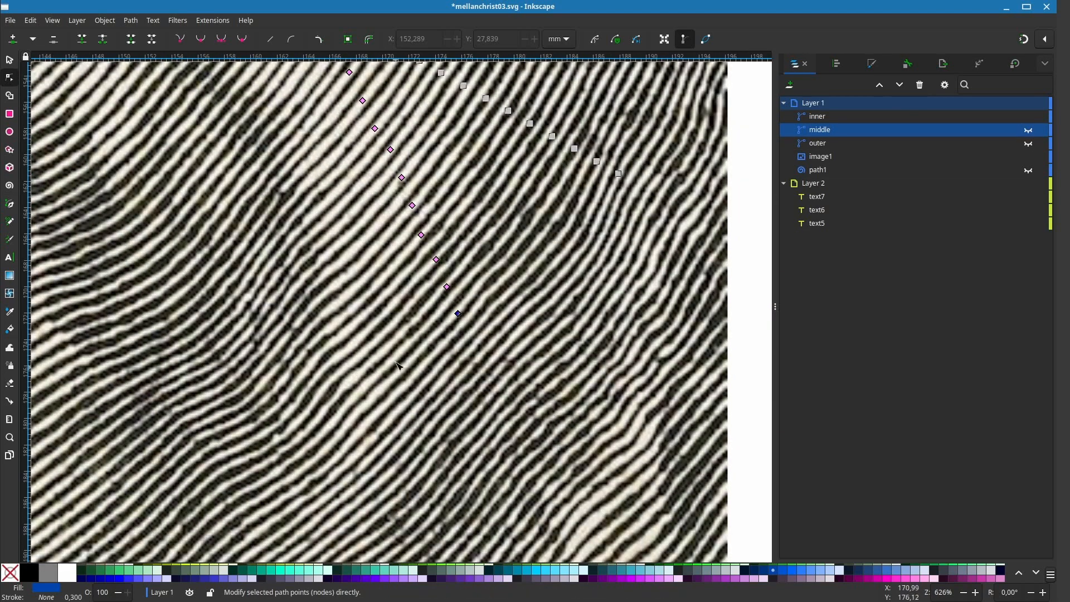
{"action": "left_click", "coordinate": [1029, 132]}
Step: Add a second row of width points beside the cheek boundary, from about X 150 mm, Y 141 mm to X 162 mm, Y 158 mm
{"action": "mouse_move", "coordinate": [501, 372]}
{"action": "left_mouse_down"}
{"action": "mouse_move", "coordinate": [571, 439]}
{"action": "mouse_move", "coordinate": [564, 448]}
{"action": "left_mouse_up"}
{"action": "left_click_drag", "start_coordinate": [429, 348], "coordinate": [484, 501]}
{"action": "mouse_move", "coordinate": [385, 171]}
{"action": "left_mouse_down"}
{"action": "mouse_move", "coordinate": [424, 296]}
{"action": "mouse_move", "coordinate": [472, 340]}
{"action": "mouse_move", "coordinate": [324, 312]}
{"action": "mouse_move", "coordinate": [356, 353]}
{"action": "mouse_move", "coordinate": [274, 216]}
{"action": "mouse_move", "coordinate": [287, 242]}
{"action": "mouse_move", "coordinate": [332, 268]}
{"action": "mouse_move", "coordinate": [281, 200]}
{"action": "mouse_move", "coordinate": [328, 273]}
{"action": "left_mouse_up"}
{"action": "left_click", "coordinate": [392, 158], "text": "ctrl"}
{"action": "left_click", "coordinate": [346, 323], "text": "ctrl"}
{"action": "left_click", "coordinate": [275, 216], "text": "ctrl"}
{"action": "left_click", "coordinate": [311, 255], "text": "ctrl"}
{"action": "left_click", "coordinate": [281, 200], "text": "ctrl"}
{"action": "left_click", "coordinate": [315, 242], "text": "ctrl"}
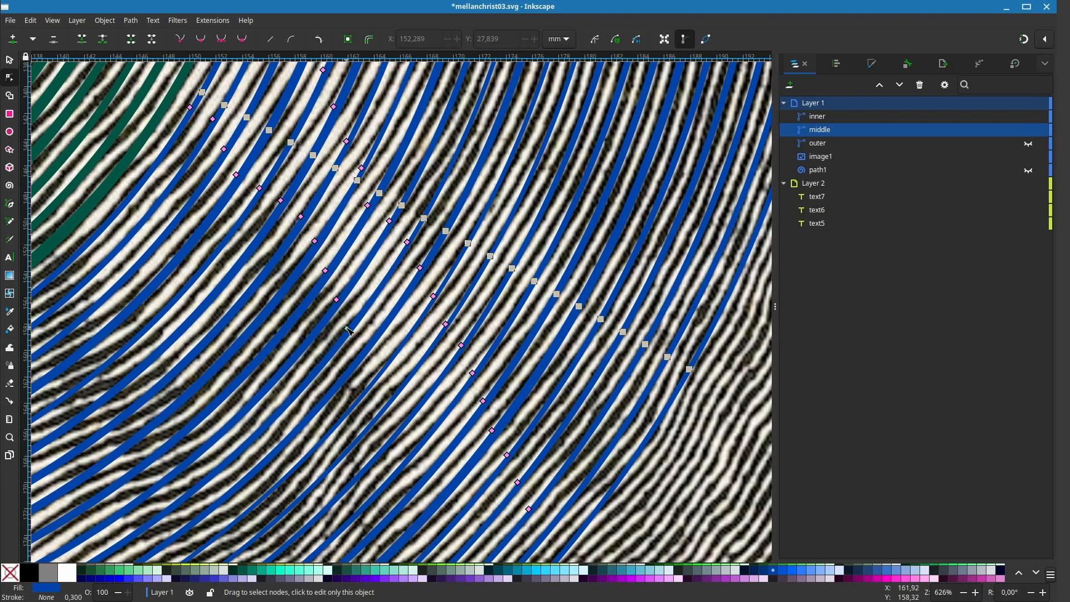
Step: Extend the second row of width points from about X 162 mm, Y 158 mm to X 169 mm, Y 176 mm
{"action": "left_click", "coordinate": [359, 355], "text": "ctrl"}
{"action": "left_click_drag", "start_coordinate": [359, 355], "coordinate": [382, 407]}
{"action": "left_click", "coordinate": [371, 384], "text": "ctrl"}
{"action": "scroll", "coordinate": [383, 408], "scroll_direction": "down", "scroll_amount": 3}
{"action": "left_click_drag", "start_coordinate": [385, 342], "coordinate": [386, 324]}
{"action": "mouse_move", "coordinate": [383, 301]}
{"action": "left_mouse_down"}
{"action": "mouse_move", "coordinate": [382, 262]}
{"action": "mouse_move", "coordinate": [434, 361]}
{"action": "left_mouse_up"}
{"action": "left_click", "coordinate": [391, 294], "text": "ctrl"}
{"action": "left_click", "coordinate": [404, 316], "text": "ctrl"}
{"action": "mouse_move", "coordinate": [440, 378]}
{"action": "left_mouse_down"}
{"action": "mouse_move", "coordinate": [398, 299]}
{"action": "mouse_move", "coordinate": [399, 384]}
{"action": "left_mouse_up"}
{"action": "left_click", "coordinate": [392, 280], "text": "ctrl"}
{"action": "left_click", "coordinate": [393, 315], "text": "ctrl"}
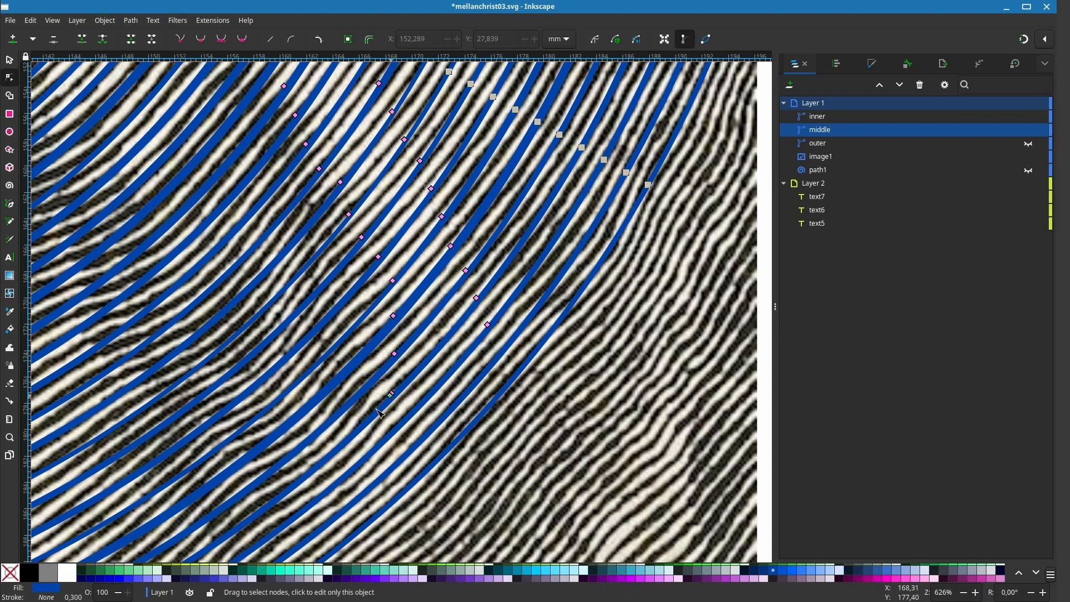
Step: Curve the end of the second row back across the strokes to about X 161 mm, Y 177 mm
{"action": "left_click", "coordinate": [363, 421], "text": "ctrl"}
{"action": "mouse_move", "coordinate": [363, 422]}
{"action": "left_mouse_down"}
{"action": "mouse_move", "coordinate": [333, 413]}
{"action": "mouse_move", "coordinate": [517, 396]}
{"action": "mouse_move", "coordinate": [472, 370]}
{"action": "left_mouse_up"}
{"action": "left_click", "coordinate": [491, 383], "text": "ctrl"}
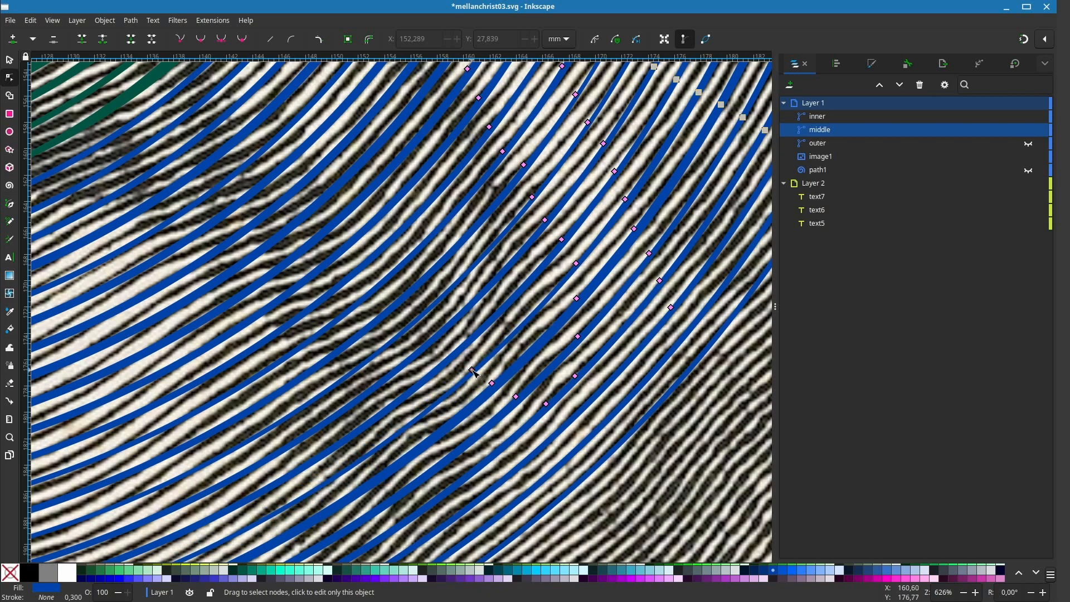
Step: Hide the middle path to check the jaw shading, and nudge a second-row width point to about X 168 mm, Y 172 mm
{"action": "scroll", "coordinate": [486, 467], "scroll_direction": "down", "scroll_amount": 3}
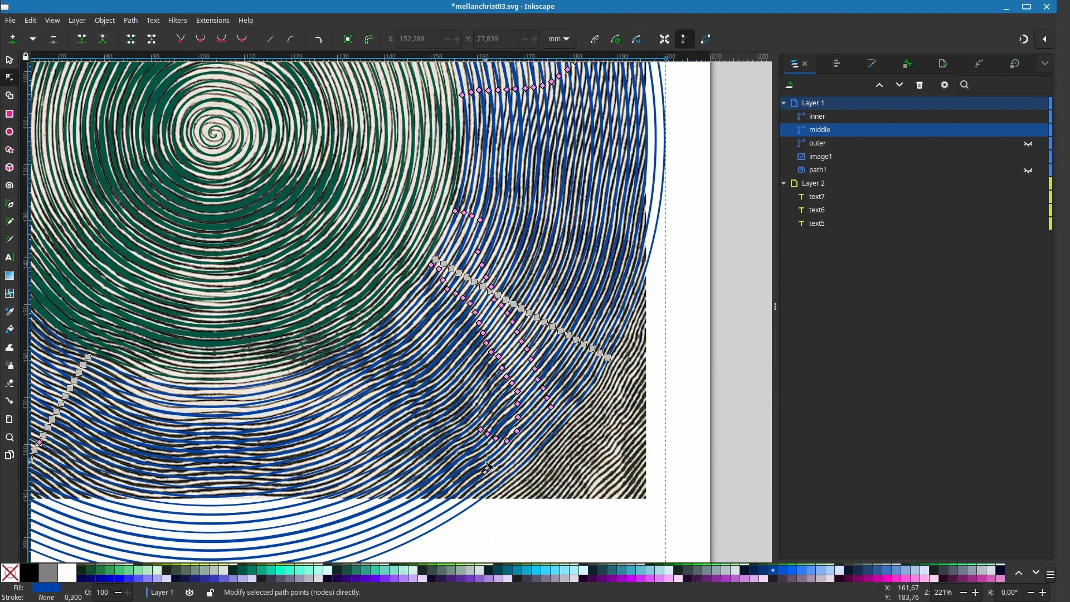
{"action": "left_click", "coordinate": [1028, 129]}
{"action": "scroll", "coordinate": [478, 465], "scroll_direction": "up", "scroll_amount": 2}
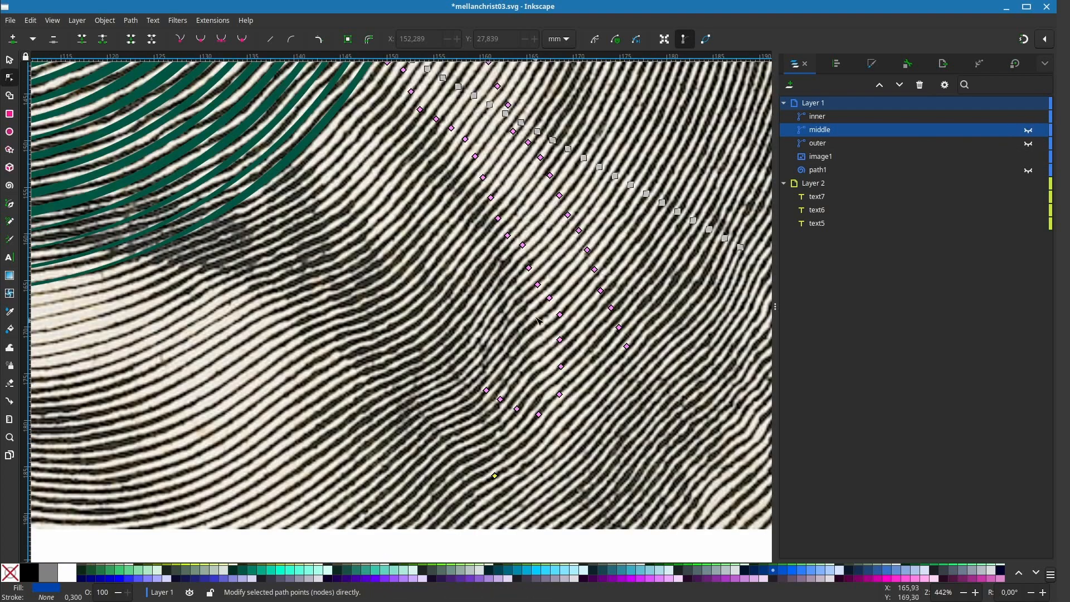
{"action": "left_click_drag", "start_coordinate": [560, 340], "coordinate": [554, 345]}
{"action": "left_click_drag", "start_coordinate": [568, 417], "coordinate": [534, 330]}
{"action": "scroll", "coordinate": [534, 330], "scroll_direction": "up", "scroll_amount": 5}
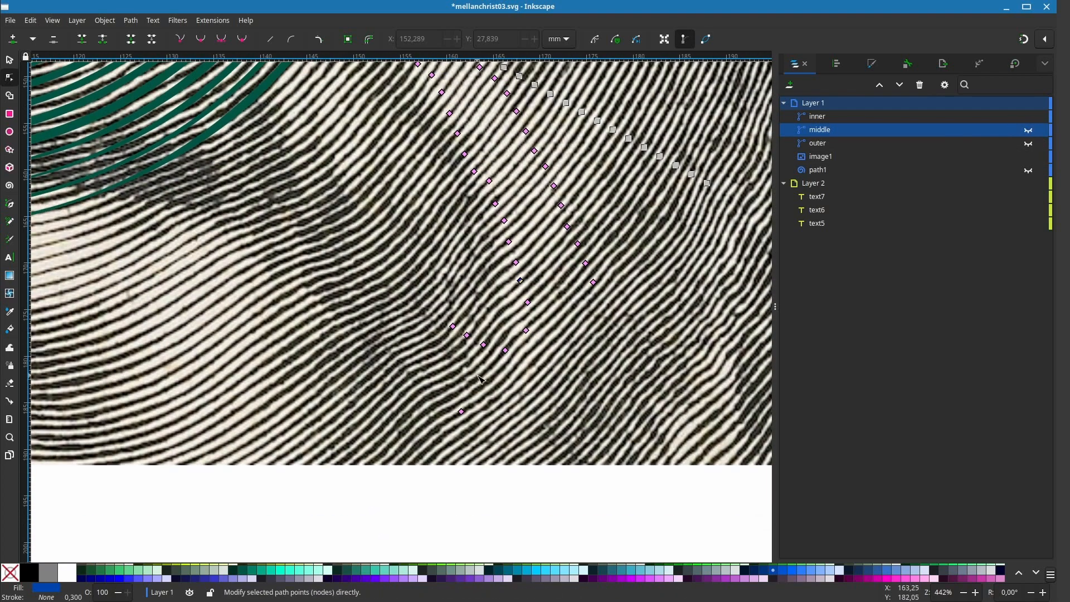
{"action": "scroll", "coordinate": [537, 333], "scroll_direction": "down", "scroll_amount": 3}
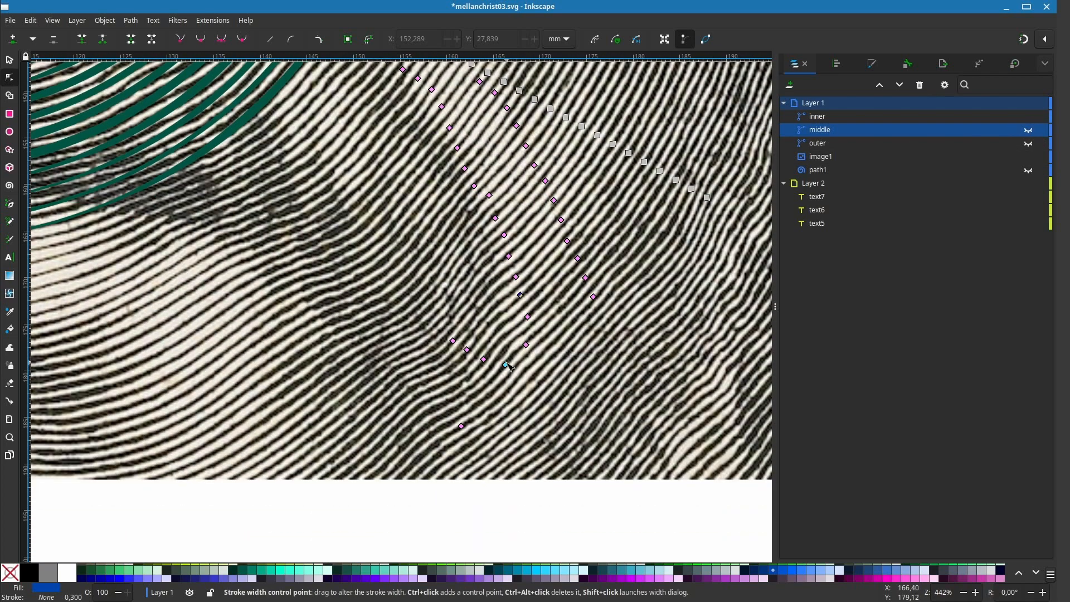
Step: Show the middle path and move the second row's end points to the image's lower edge, around X 145 to 150 mm, Y 190 mm
{"action": "left_click", "coordinate": [1029, 129]}
{"action": "left_click_drag", "start_coordinate": [377, 451], "coordinate": [351, 479]}
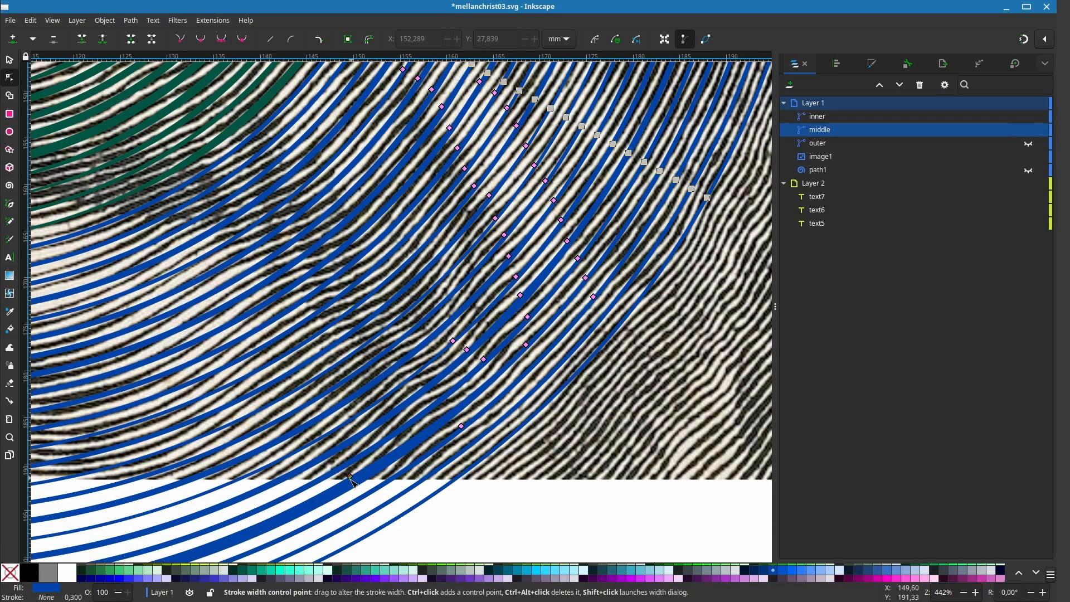
{"action": "left_click_drag", "start_coordinate": [484, 359], "coordinate": [308, 478]}
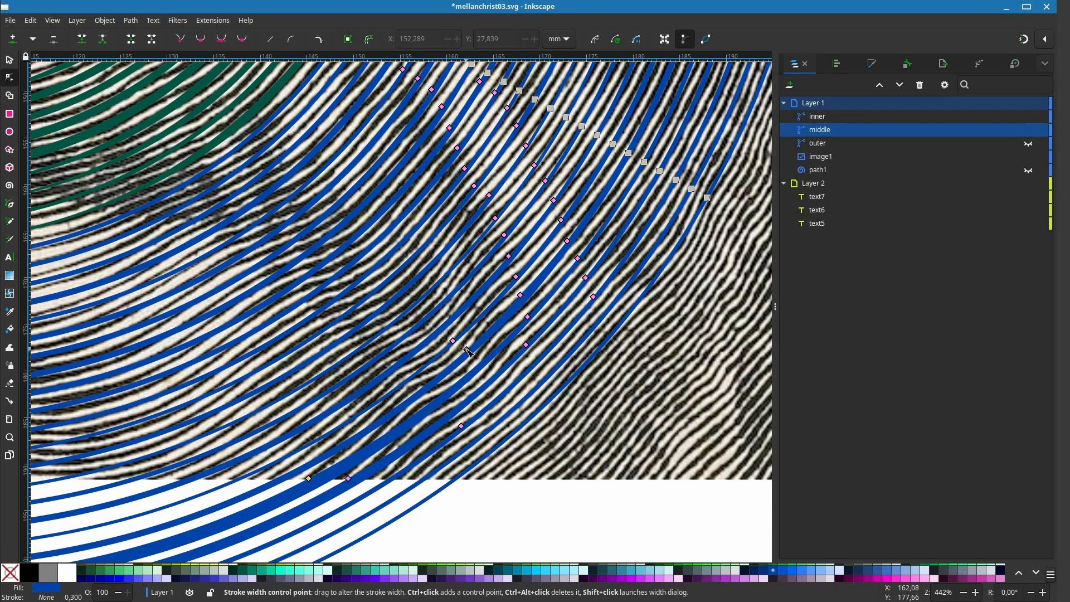
{"action": "left_click_drag", "start_coordinate": [467, 349], "coordinate": [308, 462]}
{"action": "left_click", "coordinate": [1029, 129]}
{"action": "left_click", "coordinate": [1028, 129]}
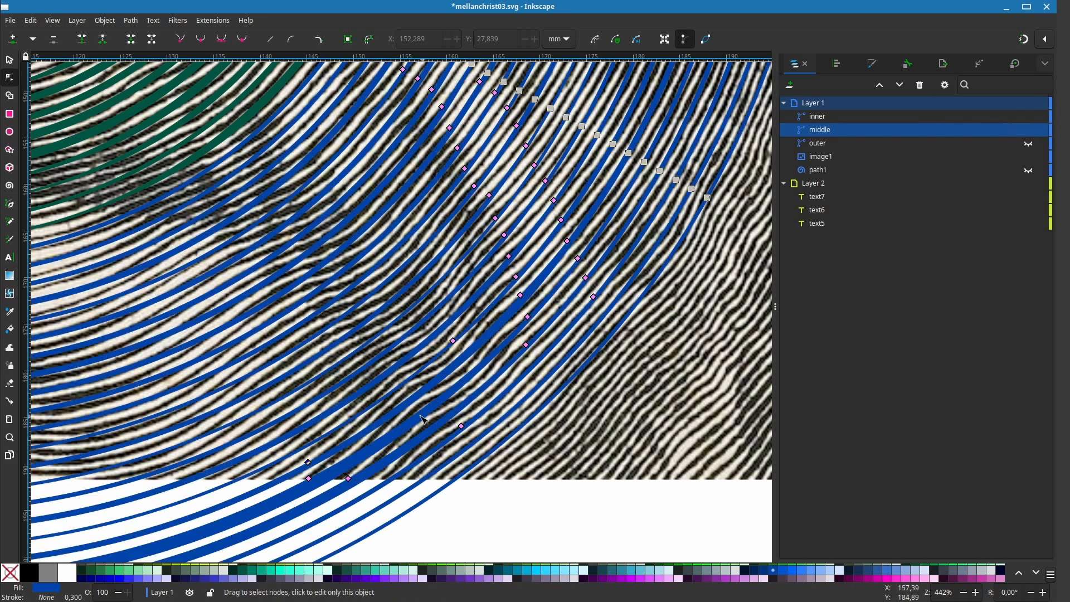
Step: Build a row of width points up the jaw shadow's inner edge to about X 139 mm, Y 173 mm, aligning a stray point
{"action": "mouse_move", "coordinate": [453, 341]}
{"action": "left_mouse_down"}
{"action": "mouse_move", "coordinate": [293, 450]}
{"action": "mouse_move", "coordinate": [246, 372]}
{"action": "mouse_move", "coordinate": [395, 447]}
{"action": "mouse_move", "coordinate": [369, 401]}
{"action": "mouse_move", "coordinate": [402, 383]}
{"action": "left_mouse_up"}
{"action": "left_click", "coordinate": [295, 449], "text": "ctrl"}
{"action": "left_click", "coordinate": [284, 435], "text": "ctrl"}
{"action": "left_click", "coordinate": [257, 389], "text": "ctrl"}
{"action": "left_click", "coordinate": [396, 447], "text": "ctrl"}
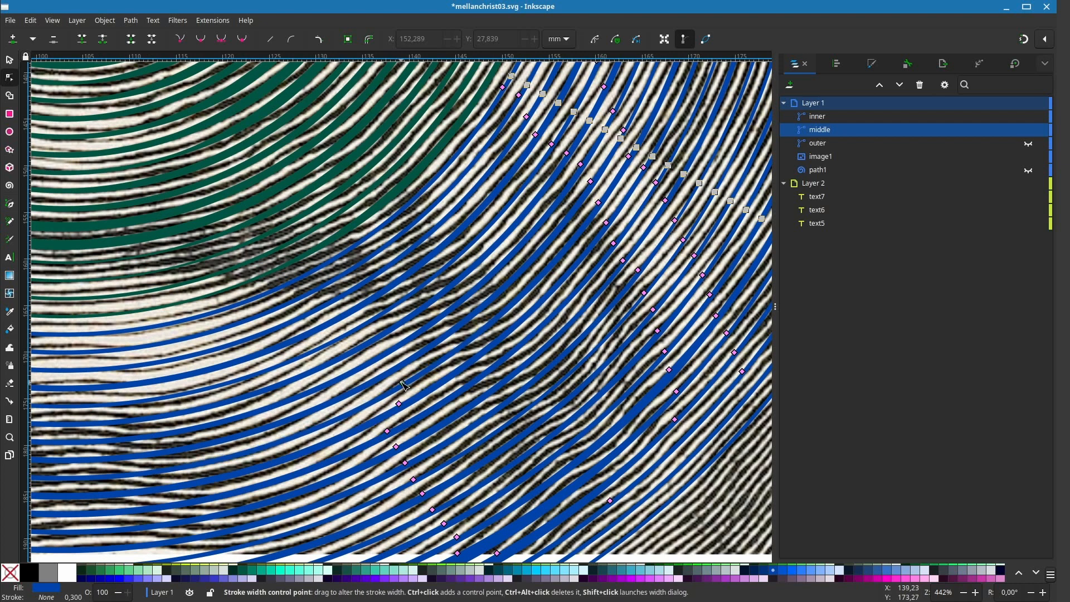
{"action": "left_click_drag", "start_coordinate": [387, 431], "coordinate": [400, 424]}
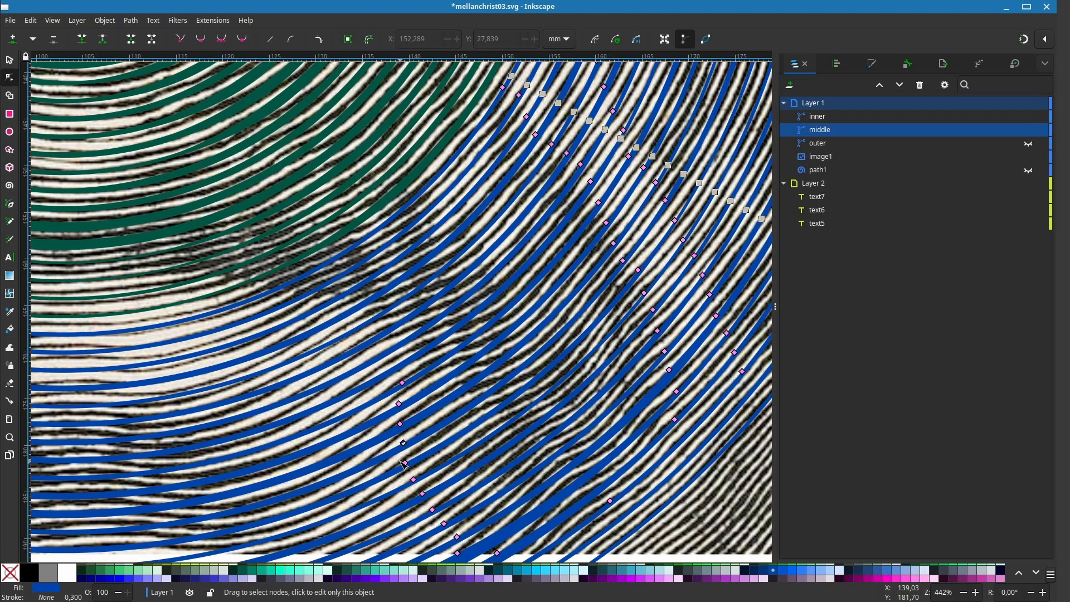
Step: Extend the jaw shadow's inner row of width points to the green spiral's edge at about X 126 mm, Y 163 mm
{"action": "left_click", "coordinate": [383, 338], "text": "ctrl"}
{"action": "left_click_drag", "start_coordinate": [393, 338], "coordinate": [280, 290]}
{"action": "left_click", "coordinate": [346, 311], "text": "ctrl"}
{"action": "left_click", "coordinate": [302, 298], "text": "ctrl"}
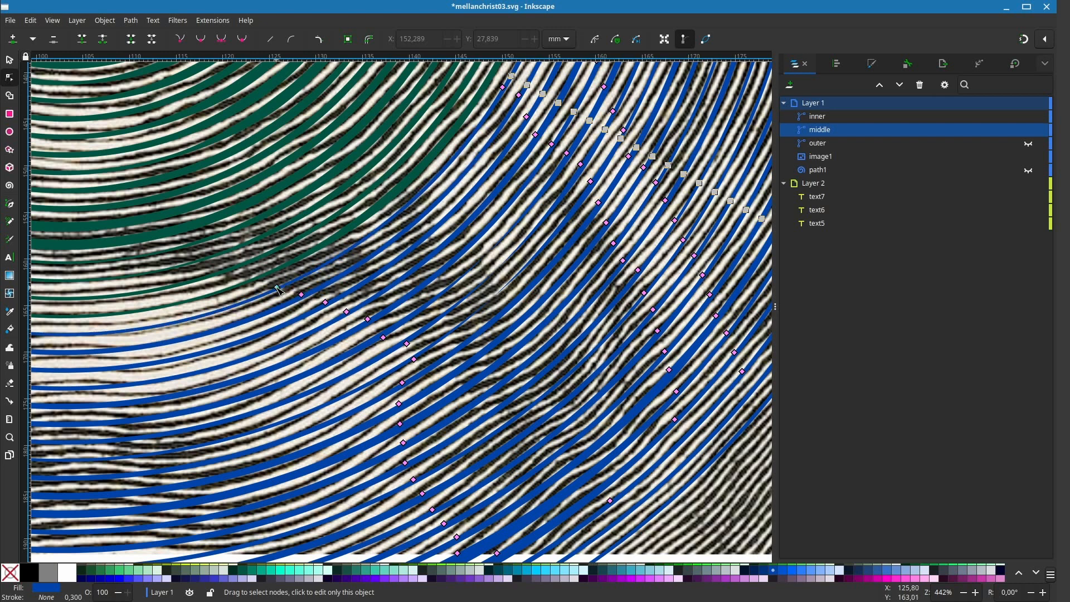
Step: Fine-tune the width points at the bend of the jaw shadow's inner row, near X 140 mm, Y 170 mm
{"action": "scroll", "coordinate": [280, 290], "scroll_direction": "left", "scroll_amount": 6}
{"action": "scroll", "coordinate": [280, 289], "scroll_direction": "down", "scroll_amount": 2}
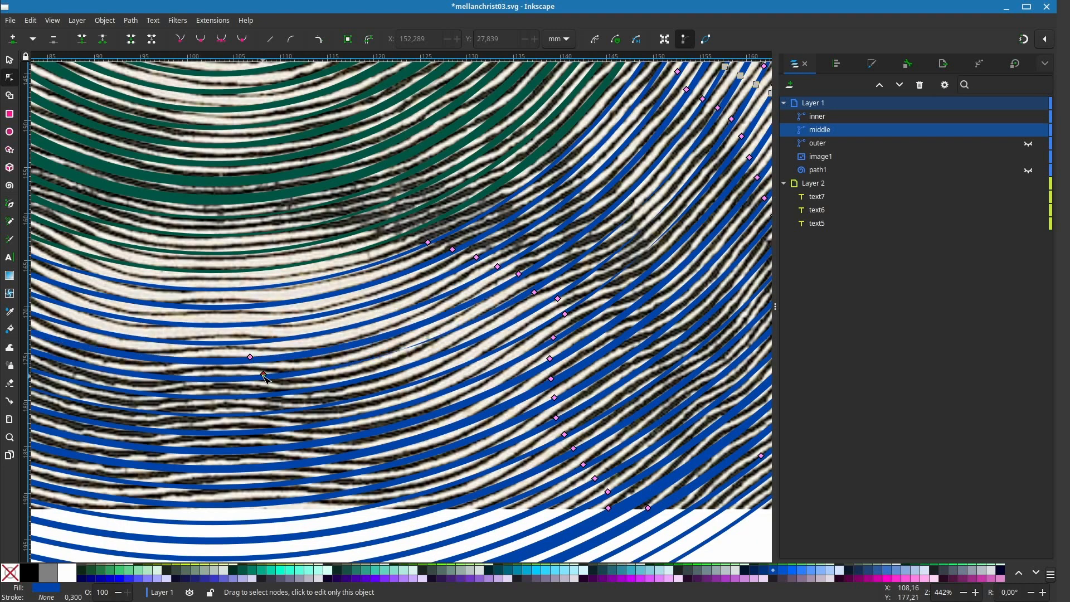
{"action": "scroll", "coordinate": [531, 358], "scroll_direction": "right", "scroll_amount": 2}
{"action": "scroll", "coordinate": [530, 358], "scroll_direction": "up", "scroll_amount": 2}
{"action": "scroll", "coordinate": [531, 358], "scroll_direction": "down", "scroll_amount": 2}
{"action": "left_click", "coordinate": [496, 310], "text": "ctrl"}
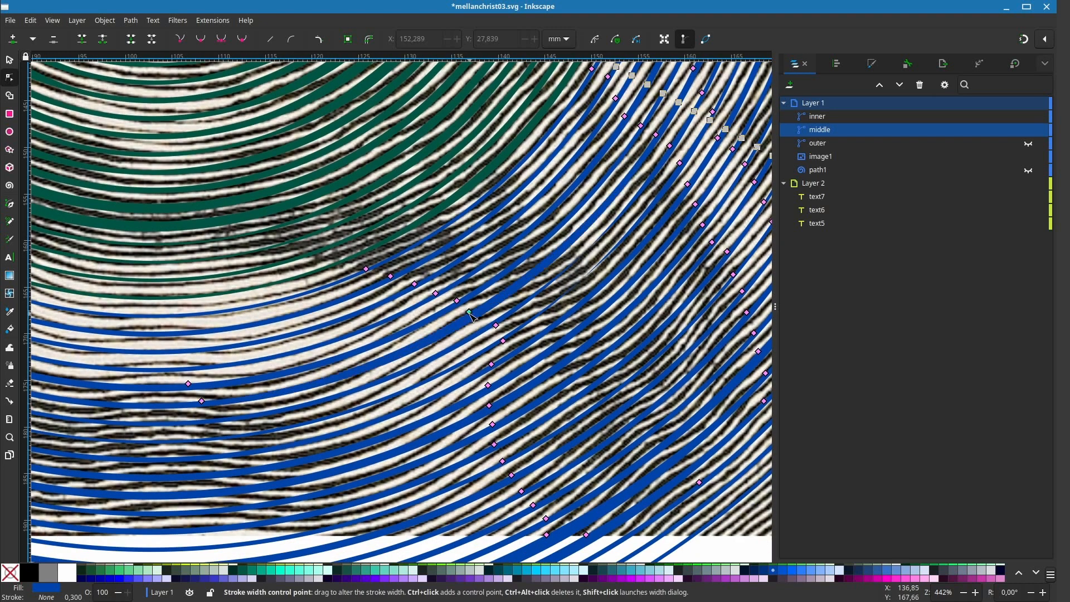
{"action": "scroll", "coordinate": [495, 310], "scroll_direction": "up", "scroll_amount": 1}
{"action": "left_click_drag", "start_coordinate": [496, 310], "coordinate": [503, 329]}
Step: Add a chin row of width points from about X 115 mm, Y 176 mm to X 133 mm, Y 185 mm, and align nearby inner-row points
{"action": "scroll", "coordinate": [489, 365], "scroll_direction": "left", "scroll_amount": 7}
{"action": "scroll", "coordinate": [489, 364], "scroll_direction": "down", "scroll_amount": 4}
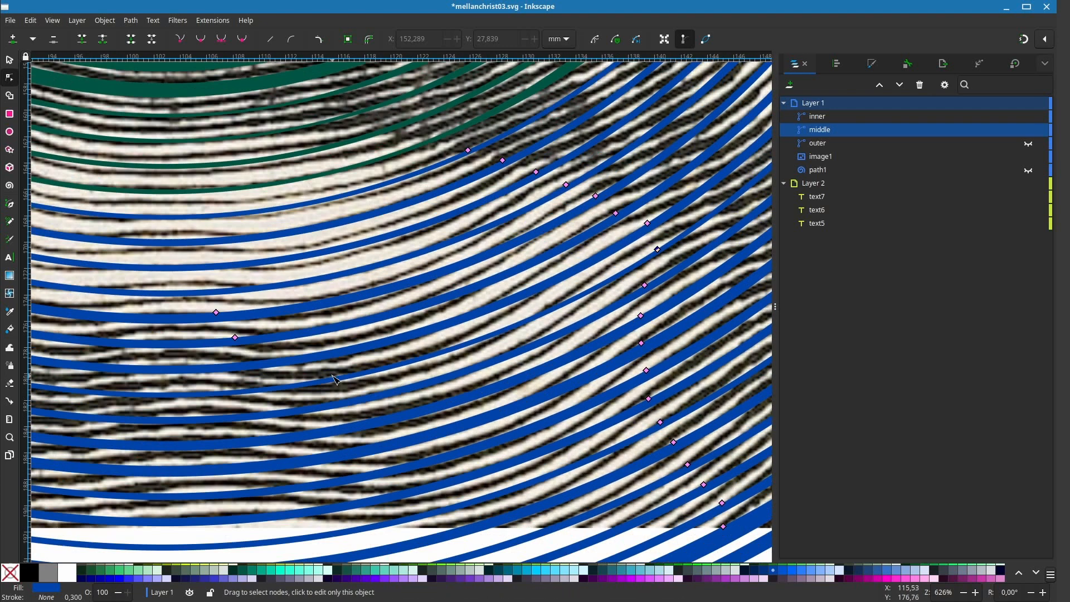
{"action": "mouse_move", "coordinate": [235, 337]}
{"action": "left_mouse_down"}
{"action": "mouse_move", "coordinate": [319, 327]}
{"action": "mouse_move", "coordinate": [416, 358]}
{"action": "mouse_move", "coordinate": [446, 347]}
{"action": "left_mouse_up"}
{"action": "left_click", "coordinate": [320, 327], "text": "ctrl"}
{"action": "left_click", "coordinate": [372, 342], "text": "ctrl"}
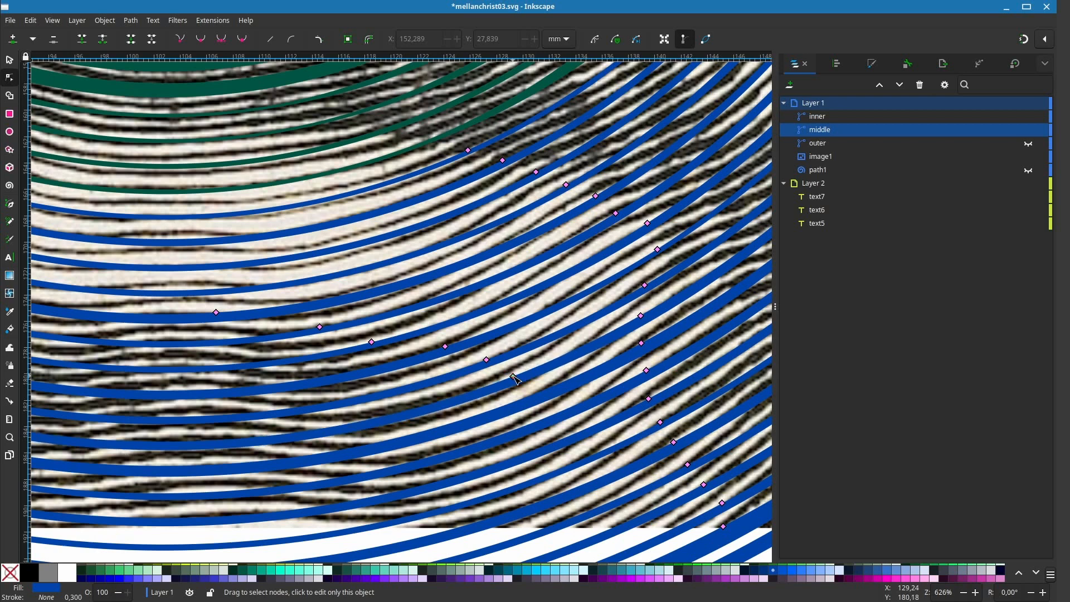
{"action": "left_click", "coordinate": [512, 377], "text": "ctrl"}
{"action": "mouse_move", "coordinate": [513, 377]}
{"action": "left_mouse_down"}
{"action": "mouse_move", "coordinate": [551, 389]}
{"action": "mouse_move", "coordinate": [568, 437]}
{"action": "mouse_move", "coordinate": [511, 378]}
{"action": "mouse_move", "coordinate": [384, 339]}
{"action": "left_mouse_up"}
{"action": "left_click", "coordinate": [550, 389], "text": "ctrl"}
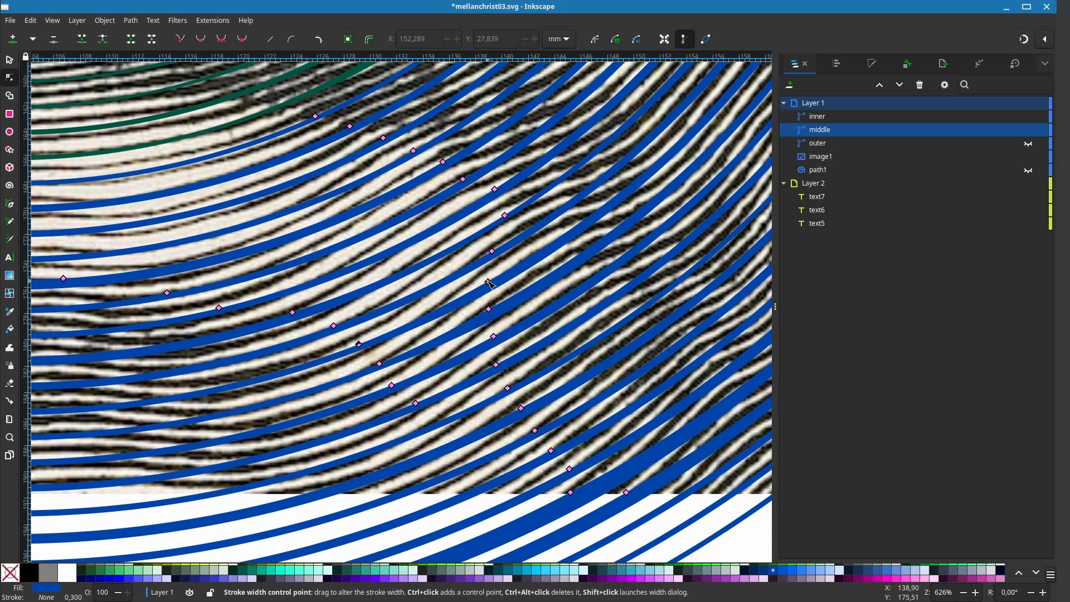
{"action": "left_click_drag", "start_coordinate": [488, 281], "coordinate": [495, 337]}
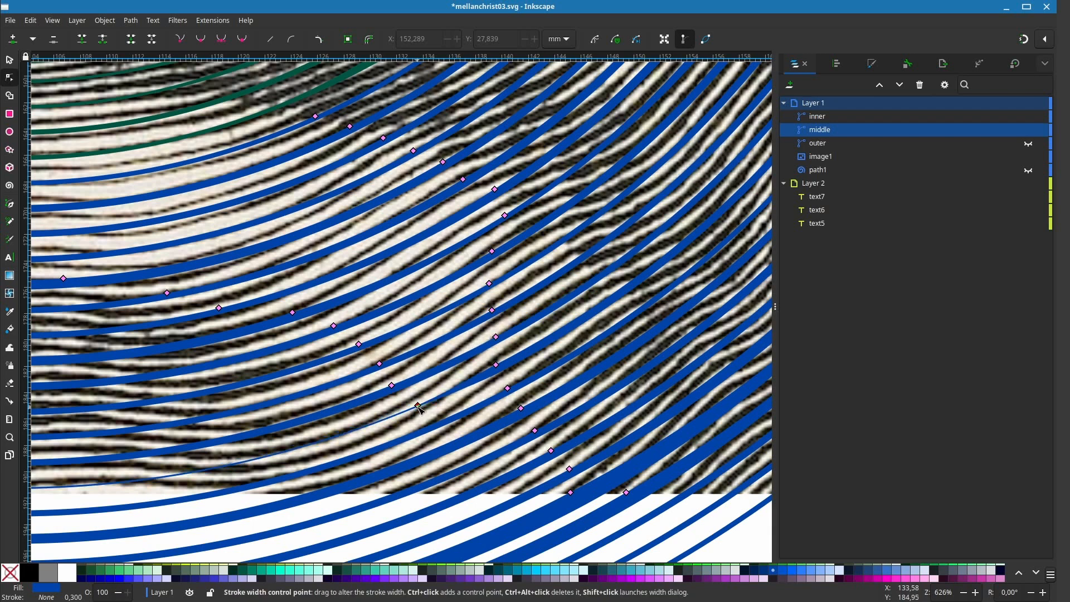
Step: Continue the chin row of width points down to the image's lower edge at about X 134 mm, Y 191 mm
{"action": "left_click_drag", "start_coordinate": [417, 406], "coordinate": [476, 344]}
{"action": "left_click_drag", "start_coordinate": [468, 342], "coordinate": [467, 343]}
{"action": "left_click", "coordinate": [467, 342], "text": "ctrl"}
{"action": "mouse_move", "coordinate": [466, 342]}
{"action": "left_mouse_down"}
{"action": "mouse_move", "coordinate": [477, 367]}
{"action": "mouse_move", "coordinate": [465, 396]}
{"action": "left_mouse_up"}
{"action": "left_click", "coordinate": [477, 366], "text": "ctrl"}
{"action": "left_click", "coordinate": [464, 396], "text": "ctrl"}
{"action": "left_click_drag", "start_coordinate": [464, 397], "coordinate": [479, 420]}
{"action": "mouse_move", "coordinate": [657, 295]}
{"action": "left_mouse_down"}
{"action": "mouse_move", "coordinate": [568, 344]}
{"action": "mouse_move", "coordinate": [467, 370]}
{"action": "left_mouse_up"}
{"action": "scroll", "coordinate": [568, 344], "scroll_direction": "down", "scroll_amount": 1}
Step: Thicken the jaw shadow's dark core with width points from about X 161 mm, Y 186 mm to X 153 mm, Y 173 mm
{"action": "mouse_move", "coordinate": [447, 465]}
{"action": "left_mouse_down"}
{"action": "mouse_move", "coordinate": [558, 397]}
{"action": "mouse_move", "coordinate": [522, 352]}
{"action": "left_mouse_up"}
{"action": "left_click", "coordinate": [451, 466], "text": "ctrl"}
{"action": "left_click", "coordinate": [547, 383], "text": "ctrl"}
{"action": "left_click_drag", "start_coordinate": [521, 350], "coordinate": [567, 409]}
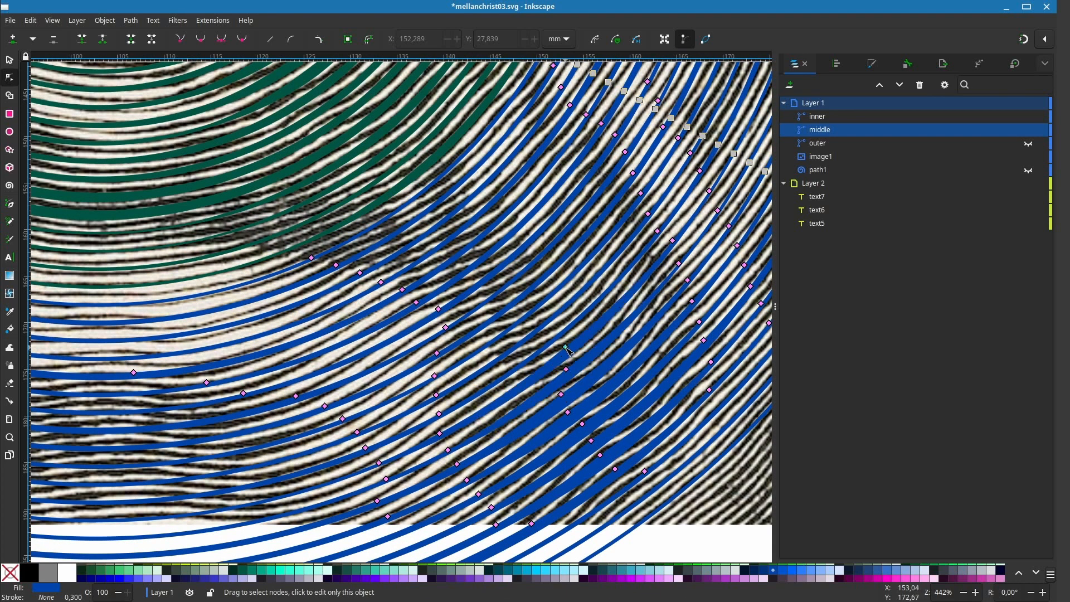
Step: Extend the thick row of width points through the jaw shadow to about X 134 mm, Y 158 mm
{"action": "mouse_move", "coordinate": [566, 348]}
{"action": "left_mouse_down"}
{"action": "mouse_move", "coordinate": [559, 329]}
{"action": "mouse_move", "coordinate": [560, 412]}
{"action": "left_mouse_up"}
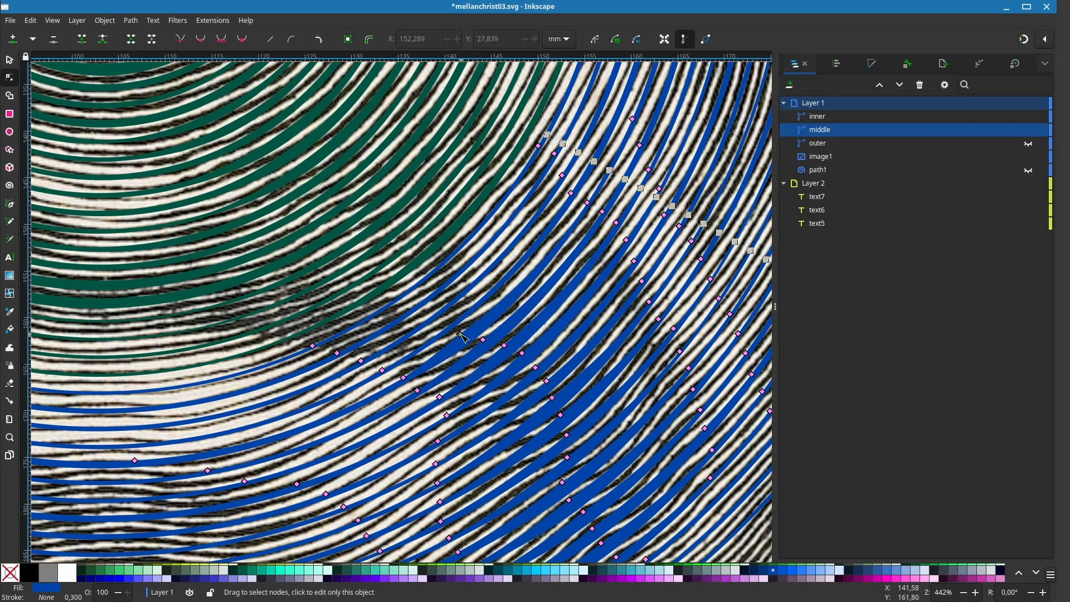
{"action": "left_click_drag", "start_coordinate": [461, 337], "coordinate": [447, 328]}
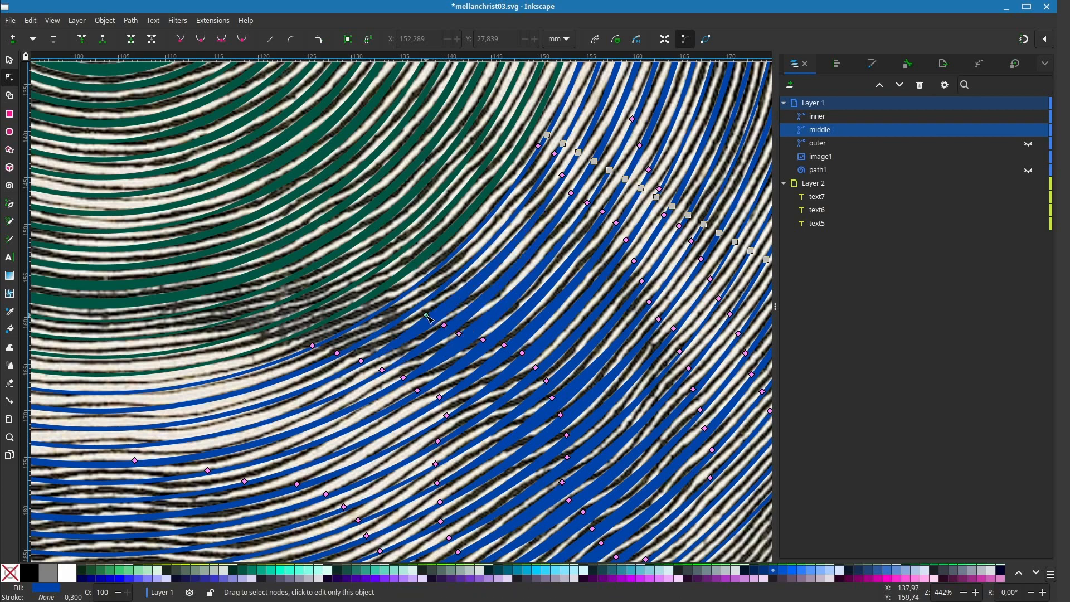
{"action": "scroll", "coordinate": [472, 223], "scroll_direction": "down", "scroll_amount": 2}
{"action": "left_click_drag", "start_coordinate": [471, 223], "coordinate": [332, 397]}
Step: Thicken the cheek shadow's innermost strokes with width points from about X 157 mm, Y 116 mm to X 163 mm, Y 118 mm
{"action": "left_click_drag", "start_coordinate": [442, 264], "coordinate": [401, 348]}
{"action": "scroll", "coordinate": [401, 348], "scroll_direction": "up", "scroll_amount": 2}
{"action": "left_click_drag", "start_coordinate": [301, 201], "coordinate": [306, 308]}
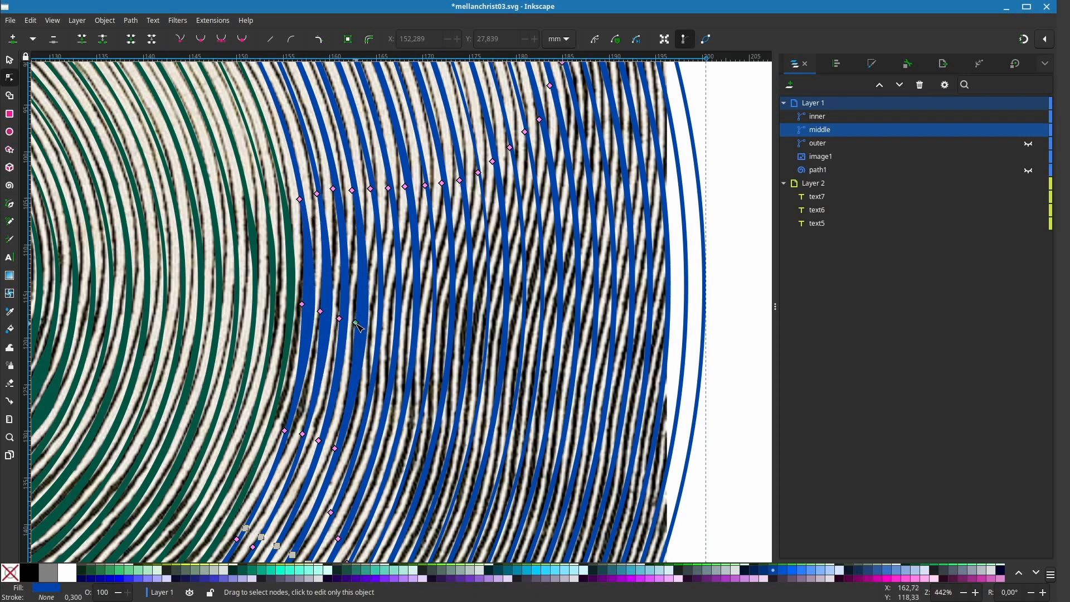
Step: Continue the thick cheek row from about X 165 mm, Y 108 mm through X 189 mm, Y 99 mm to the spiral's outer edge
{"action": "mouse_move", "coordinate": [374, 229]}
{"action": "left_mouse_down"}
{"action": "mouse_move", "coordinate": [485, 234]}
{"action": "mouse_move", "coordinate": [609, 210]}
{"action": "mouse_move", "coordinate": [589, 293]}
{"action": "mouse_move", "coordinate": [541, 289]}
{"action": "mouse_move", "coordinate": [573, 251]}
{"action": "mouse_move", "coordinate": [567, 225]}
{"action": "left_mouse_up"}
{"action": "left_click_drag", "start_coordinate": [558, 265], "coordinate": [541, 274]}
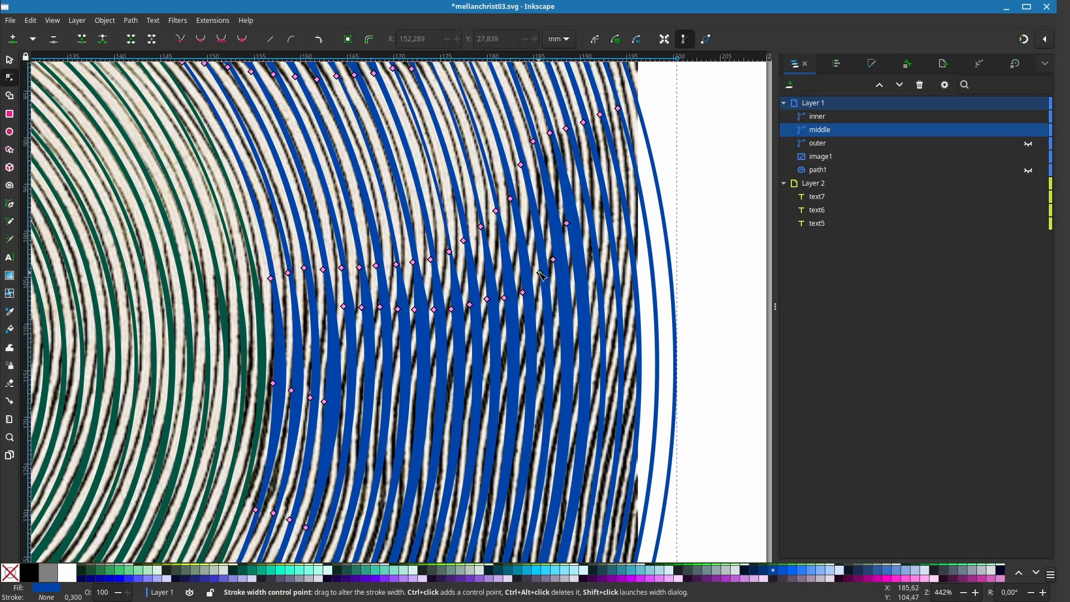
{"action": "left_click_drag", "start_coordinate": [569, 223], "coordinate": [555, 295]}
{"action": "left_click_drag", "start_coordinate": [539, 214], "coordinate": [558, 207]}
{"action": "left_click_drag", "start_coordinate": [554, 293], "coordinate": [634, 172]}
Step: Add width points up the cheek shadow's lower dark edge from about X 180 mm, Y 171 mm to X 177 mm, Y 156 mm
{"action": "scroll", "coordinate": [609, 287], "scroll_direction": "down", "scroll_amount": 4}
{"action": "scroll", "coordinate": [505, 410], "scroll_direction": "up", "scroll_amount": 4}
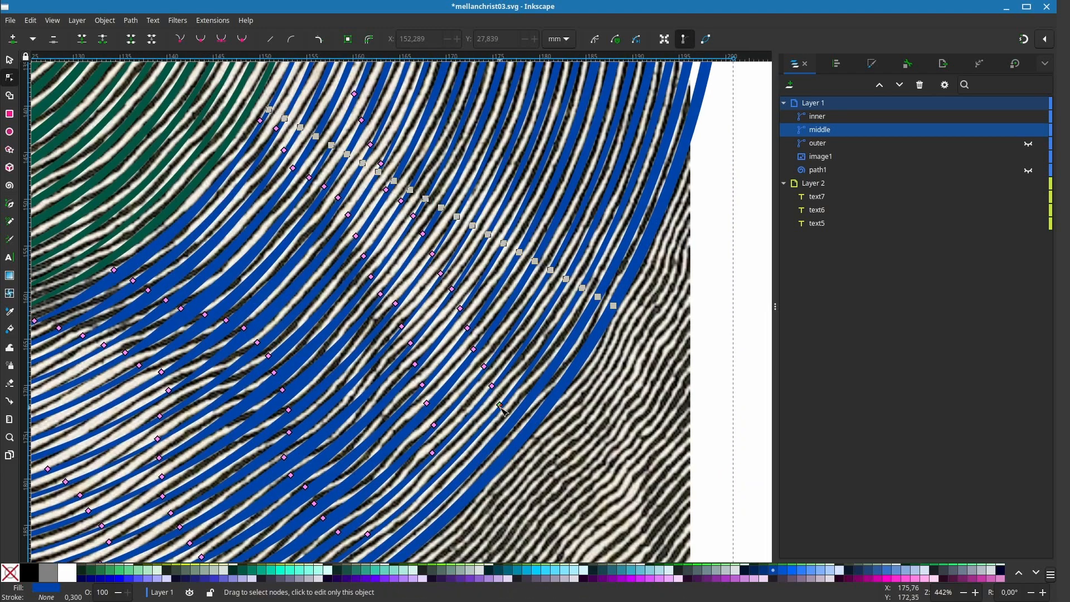
{"action": "left_click_drag", "start_coordinate": [515, 428], "coordinate": [482, 453]}
{"action": "left_click_drag", "start_coordinate": [481, 452], "coordinate": [475, 300]}
{"action": "left_click", "coordinate": [488, 378], "text": "ctrl"}
{"action": "left_click", "coordinate": [478, 361], "text": "ctrl"}
{"action": "left_click", "coordinate": [479, 327], "text": "ctrl"}
{"action": "left_click_drag", "start_coordinate": [474, 300], "coordinate": [467, 393]}
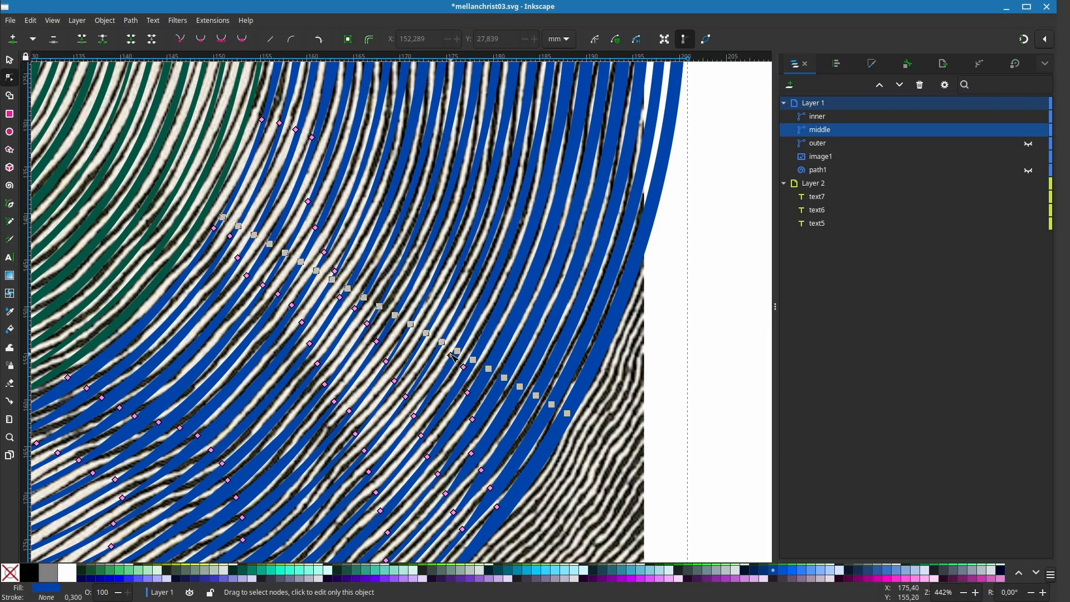
Step: Continue the cheek shadow's lower dark edge of width points from about X 175 mm, Y 155 mm to X 163 mm, Y 137 mm
{"action": "left_click", "coordinate": [451, 355], "text": "ctrl"}
{"action": "left_click_drag", "start_coordinate": [451, 356], "coordinate": [431, 316]}
{"action": "left_click", "coordinate": [443, 331], "text": "ctrl"}
{"action": "mouse_move", "coordinate": [424, 343]}
{"action": "left_mouse_down"}
{"action": "mouse_move", "coordinate": [522, 428]}
{"action": "mouse_move", "coordinate": [492, 352]}
{"action": "mouse_move", "coordinate": [520, 416]}
{"action": "mouse_move", "coordinate": [481, 375]}
{"action": "left_mouse_up"}
{"action": "left_click", "coordinate": [529, 399], "text": "ctrl"}
{"action": "left_click", "coordinate": [505, 365], "text": "ctrl"}
{"action": "left_click", "coordinate": [521, 417], "text": "ctrl"}
{"action": "left_click", "coordinate": [481, 375], "text": "ctrl"}
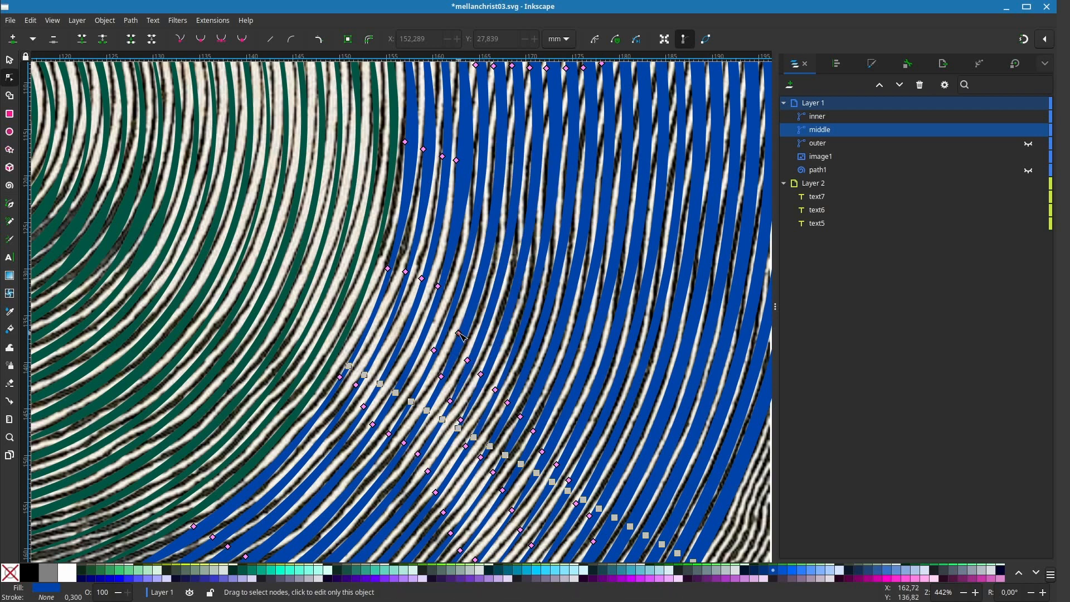
Step: Nudge second-row width points near X 157 mm, Y 149 mm, and move the jaw shadow's lower end point to about X 151 mm, Y 193 mm
{"action": "scroll", "coordinate": [459, 334], "scroll_direction": "down", "scroll_amount": 4}
{"action": "scroll", "coordinate": [423, 332], "scroll_direction": "right", "scroll_amount": 2}
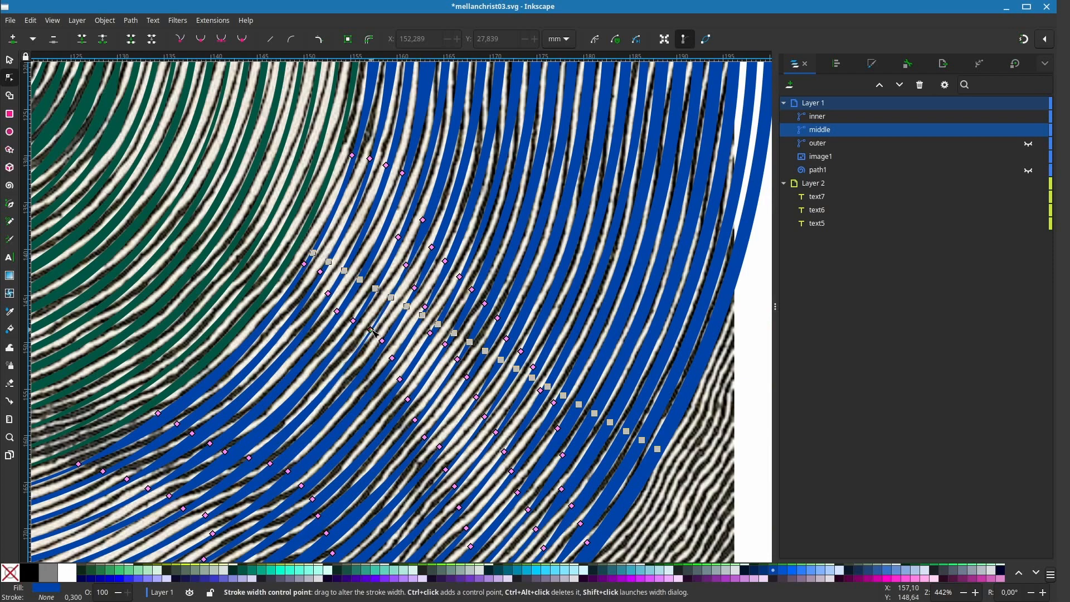
{"action": "left_click_drag", "start_coordinate": [370, 328], "coordinate": [368, 326]}
{"action": "scroll", "coordinate": [385, 357], "scroll_direction": "down", "scroll_amount": 5}
{"action": "scroll", "coordinate": [457, 416], "scroll_direction": "up", "scroll_amount": 1}
{"action": "left_click_drag", "start_coordinate": [482, 366], "coordinate": [485, 369]}
{"action": "scroll", "coordinate": [488, 372], "scroll_direction": "down", "scroll_amount": 1}
{"action": "scroll", "coordinate": [531, 401], "scroll_direction": "down", "scroll_amount": 5}
{"action": "scroll", "coordinate": [531, 402], "scroll_direction": "left", "scroll_amount": 3}
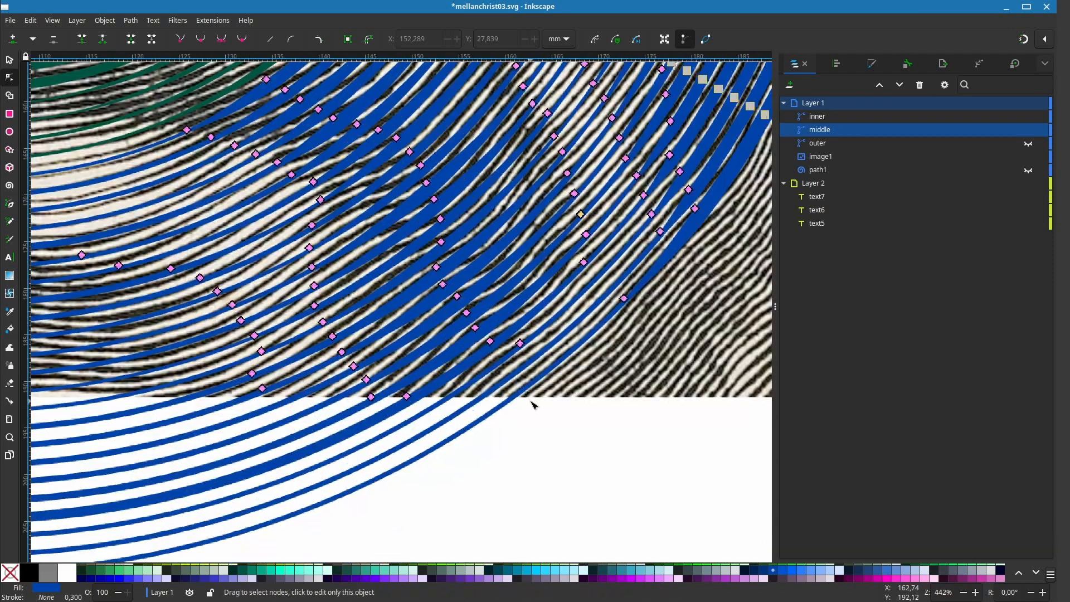
{"action": "scroll", "coordinate": [533, 404], "scroll_direction": "up", "scroll_amount": 1}
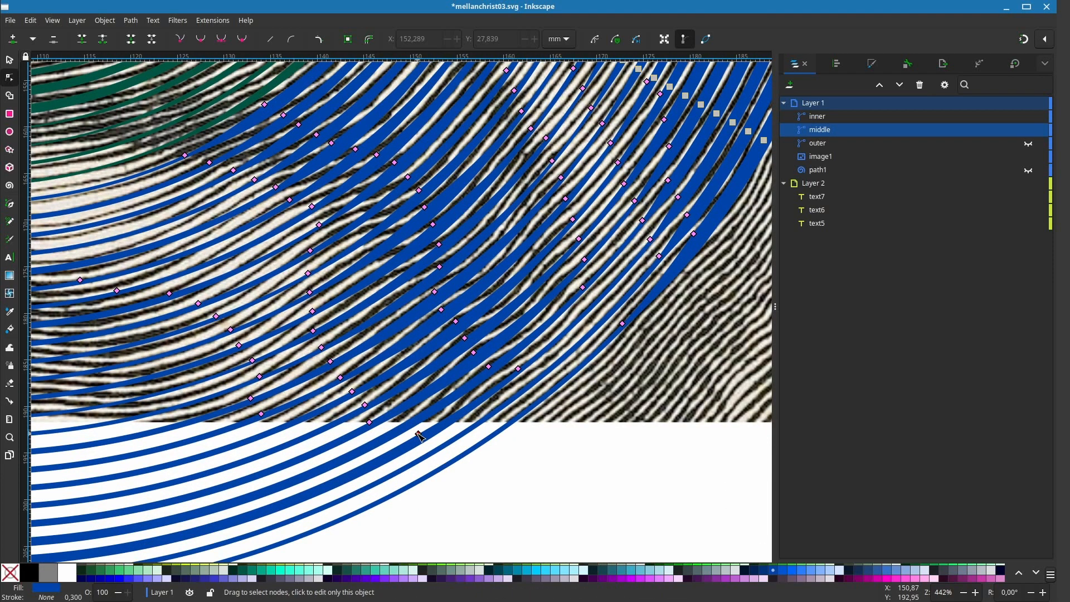
{"action": "scroll", "coordinate": [419, 434], "scroll_direction": "down", "scroll_amount": 4}
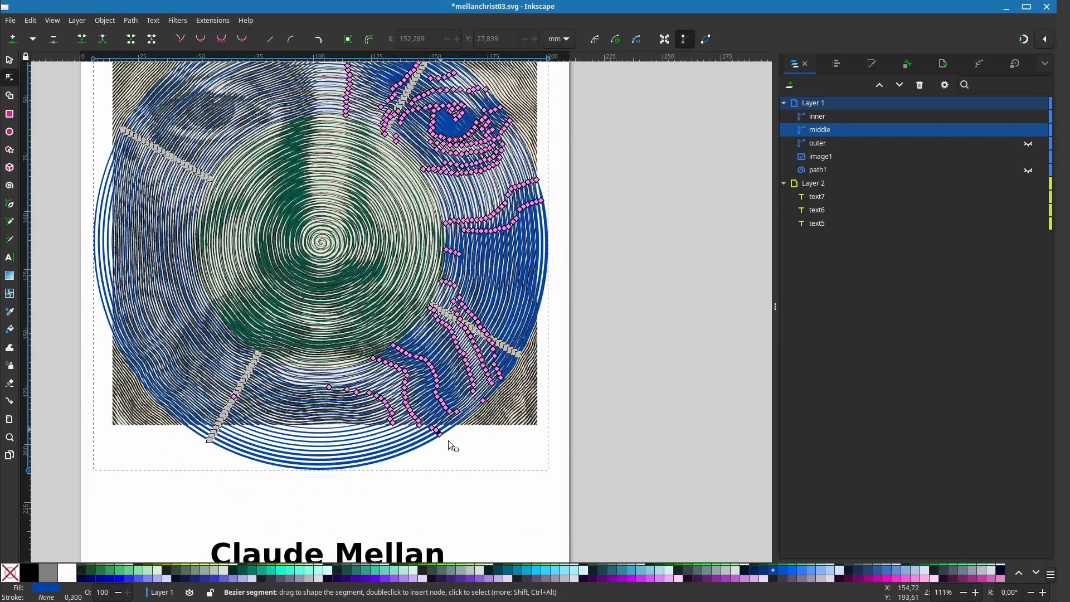
Step: Leave node editing and hide the image1 reference to review the engraved strokes across the whole spiral
{"action": "left_click_drag", "start_coordinate": [448, 441], "coordinate": [521, 480]}
{"action": "key", "text": "s"}
{"action": "left_click", "coordinate": [1029, 158]}
{"action": "scroll", "coordinate": [623, 428], "scroll_direction": "down", "scroll_amount": 4}
{"action": "scroll", "coordinate": [623, 428], "scroll_direction": "up", "scroll_amount": 6}
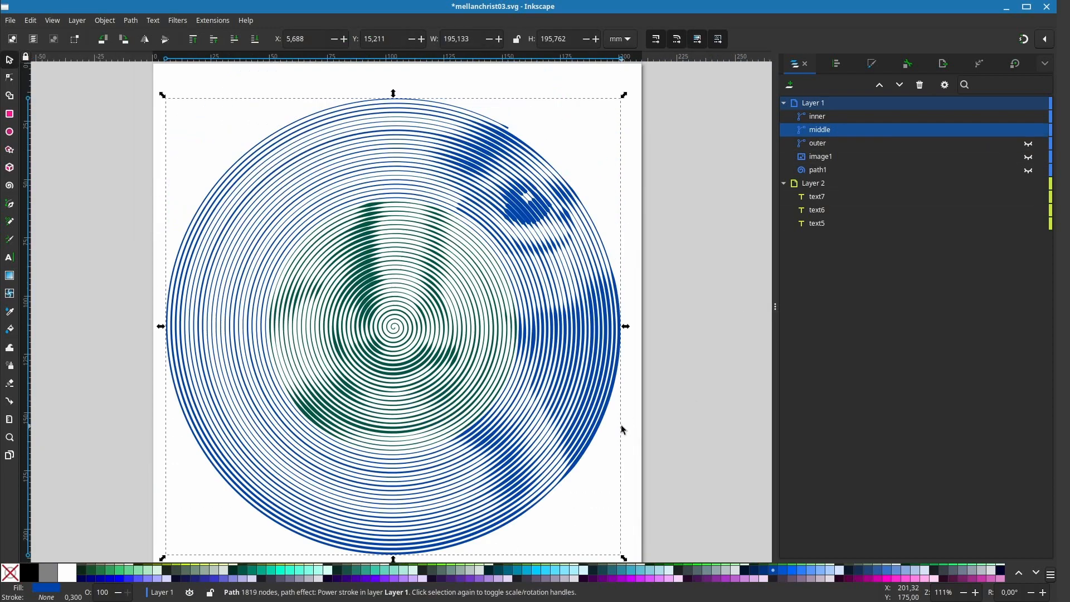
Step: Show the image1 reference again and save the document
{"action": "left_click", "coordinate": [1028, 158]}
{"action": "left_click_drag", "start_coordinate": [677, 382], "coordinate": [775, 412]}
{"action": "left_click_drag", "start_coordinate": [579, 554], "coordinate": [658, 446]}
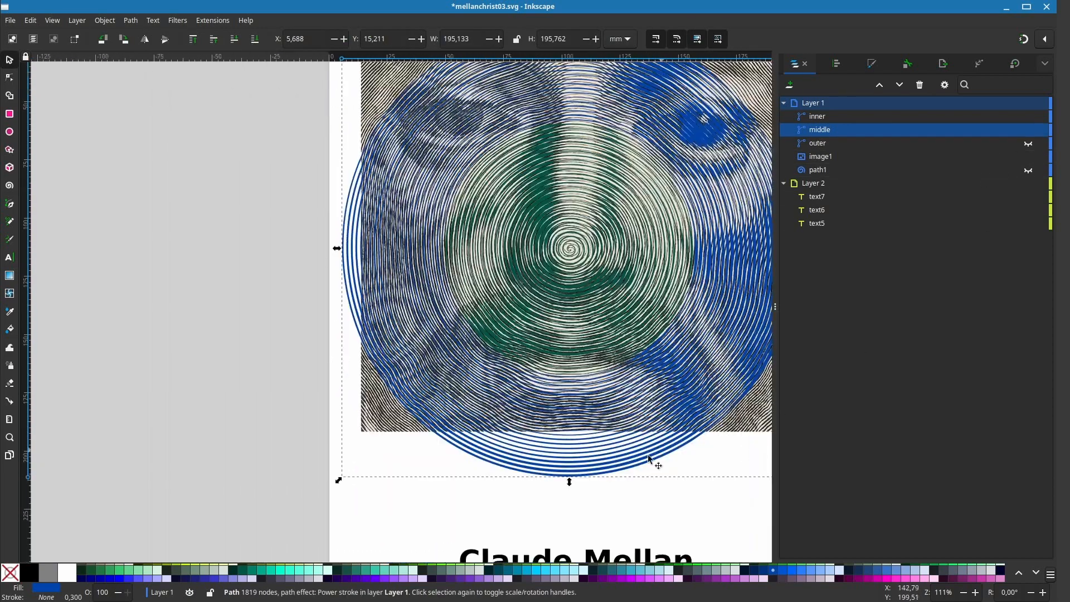
{"action": "scroll", "coordinate": [648, 458], "scroll_direction": "up", "scroll_amount": 4}
{"action": "key", "text": "ctrl+s"}
Step: Adjust the middle path's stroke width below the inner spiral from about X 100 mm to X 106 mm at Y 175 mm, adding an intermediate width point
{"action": "key", "text": "n"}
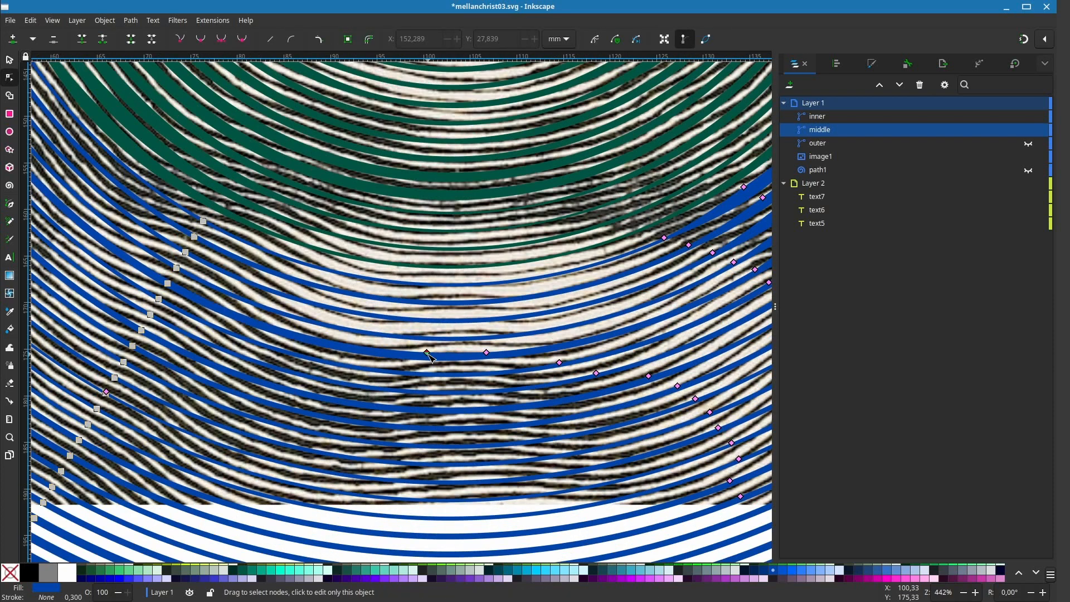
{"action": "scroll", "coordinate": [429, 355], "scroll_direction": "up", "scroll_amount": 1}
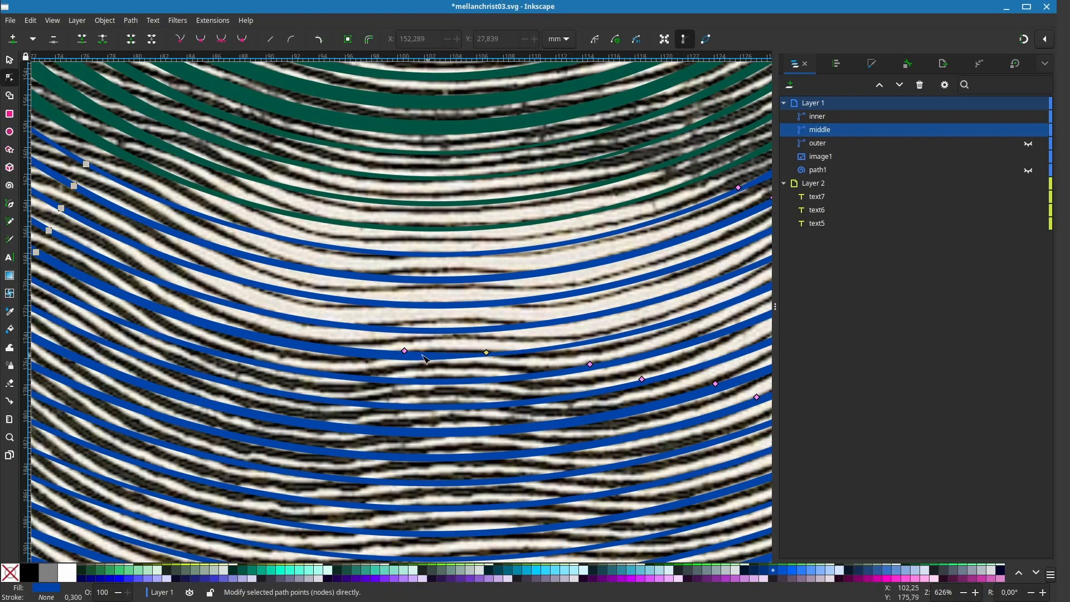
{"action": "left_click", "coordinate": [476, 355], "text": "shift"}
{"action": "key", "text": "Return"}
{"action": "left_click", "coordinate": [487, 353], "text": "shift"}
{"action": "key", "text": "Return"}
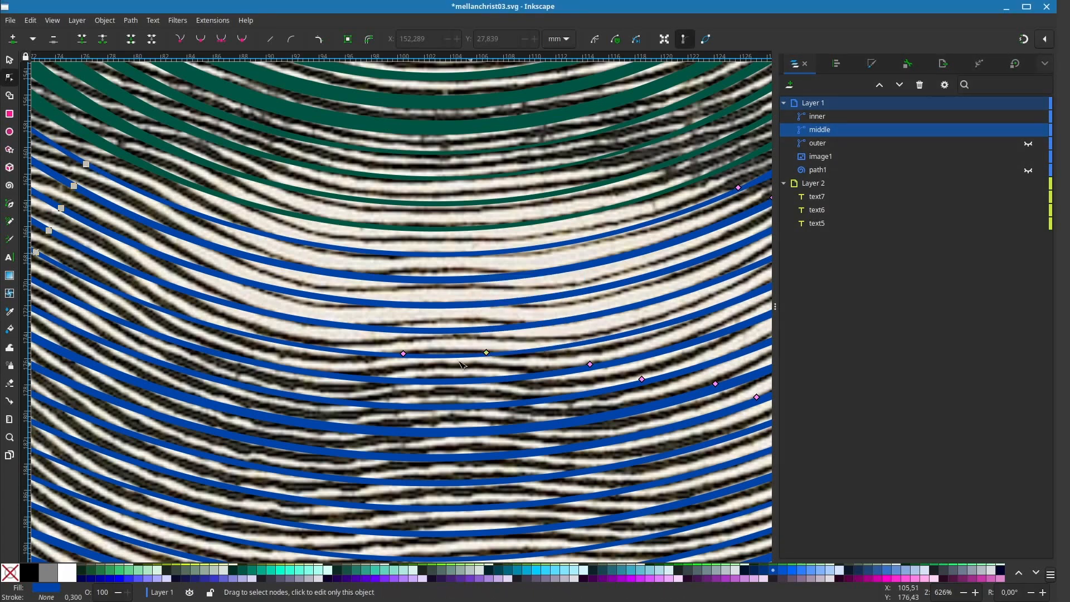
{"action": "scroll", "coordinate": [449, 354], "scroll_direction": "down", "scroll_amount": 3}
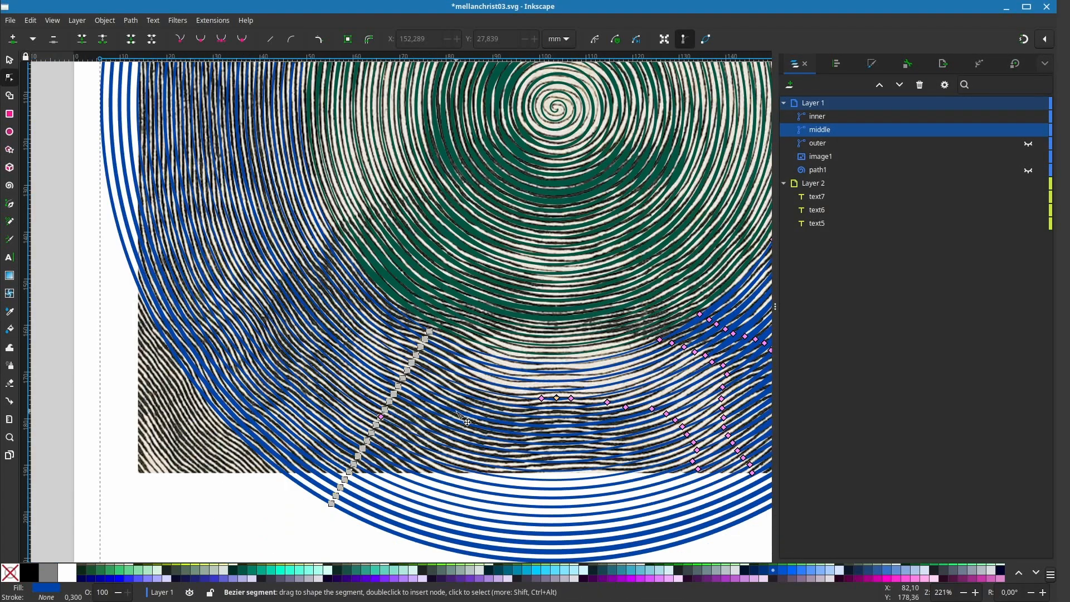
Step: Compare the reference with the middle path hidden, show the path again, and place a cheek shadow width point near X 55 mm, Y 139 mm
{"action": "left_click", "coordinate": [1029, 130]}
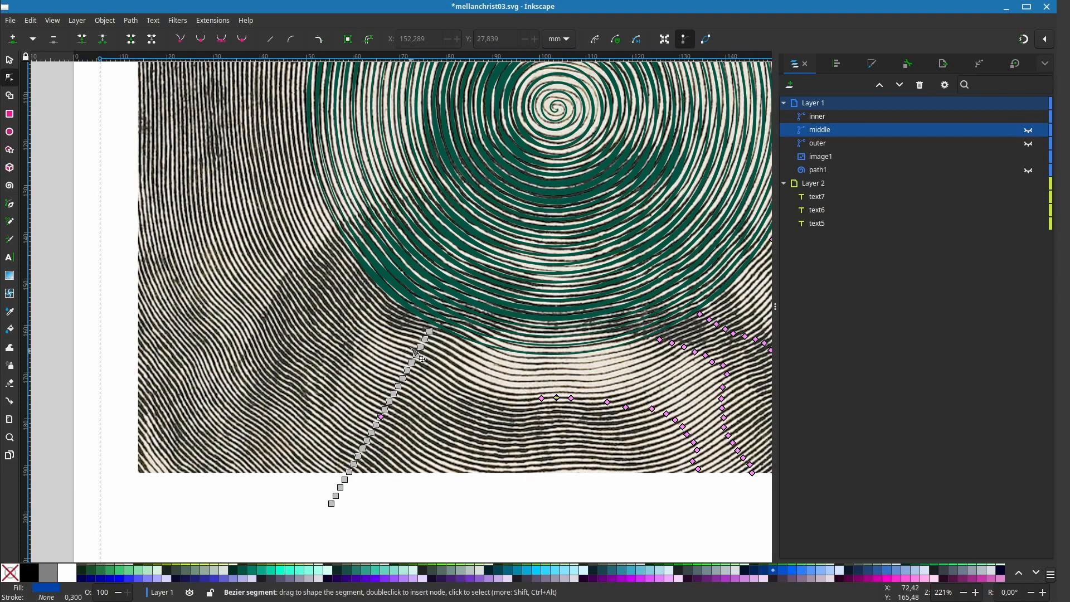
{"action": "scroll", "coordinate": [548, 435], "scroll_direction": "up", "scroll_amount": 2}
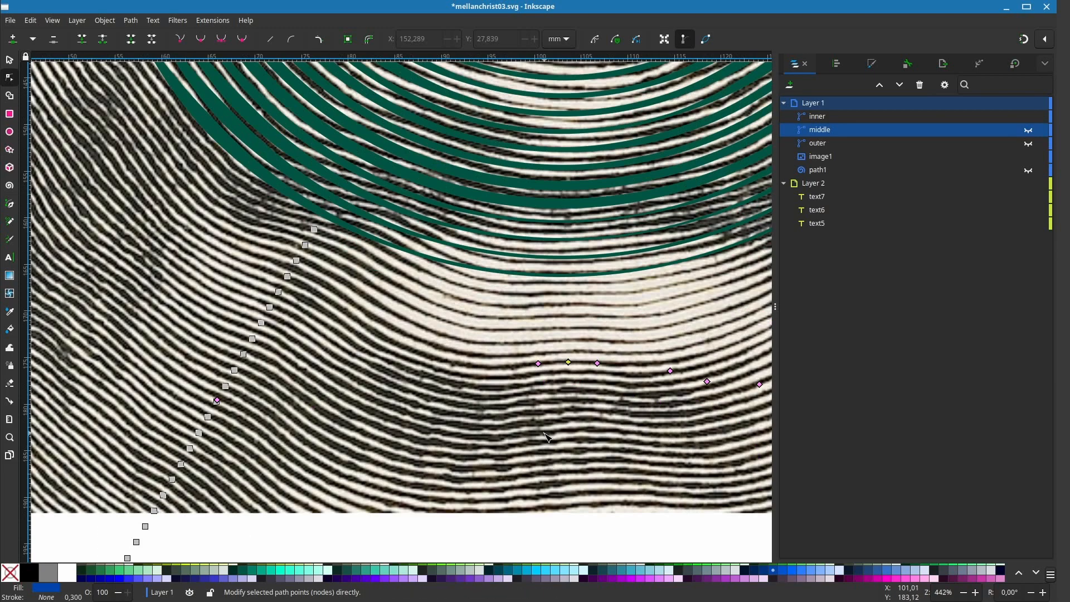
{"action": "scroll", "coordinate": [228, 343], "scroll_direction": "down", "scroll_amount": 1}
{"action": "left_click_drag", "start_coordinate": [198, 360], "coordinate": [405, 419]}
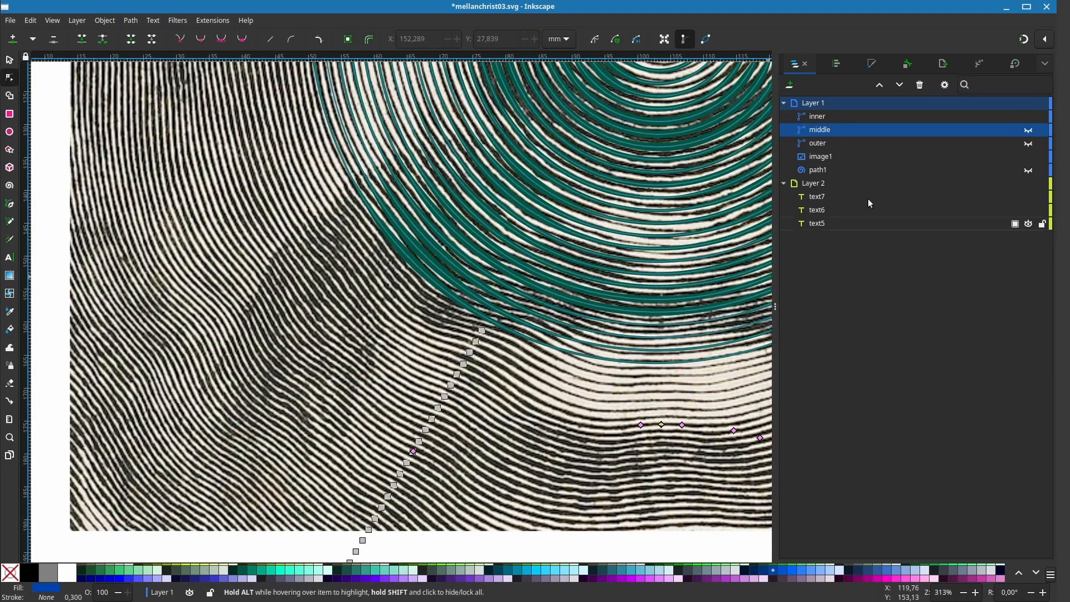
{"action": "left_click", "coordinate": [1029, 129]}
{"action": "mouse_move", "coordinate": [372, 349]}
{"action": "left_mouse_down"}
{"action": "mouse_move", "coordinate": [408, 453]}
{"action": "mouse_move", "coordinate": [391, 226]}
{"action": "left_mouse_up"}
{"action": "scroll", "coordinate": [408, 453], "scroll_direction": "down", "scroll_amount": 3}
{"action": "scroll", "coordinate": [393, 228], "scroll_direction": "up", "scroll_amount": 4}
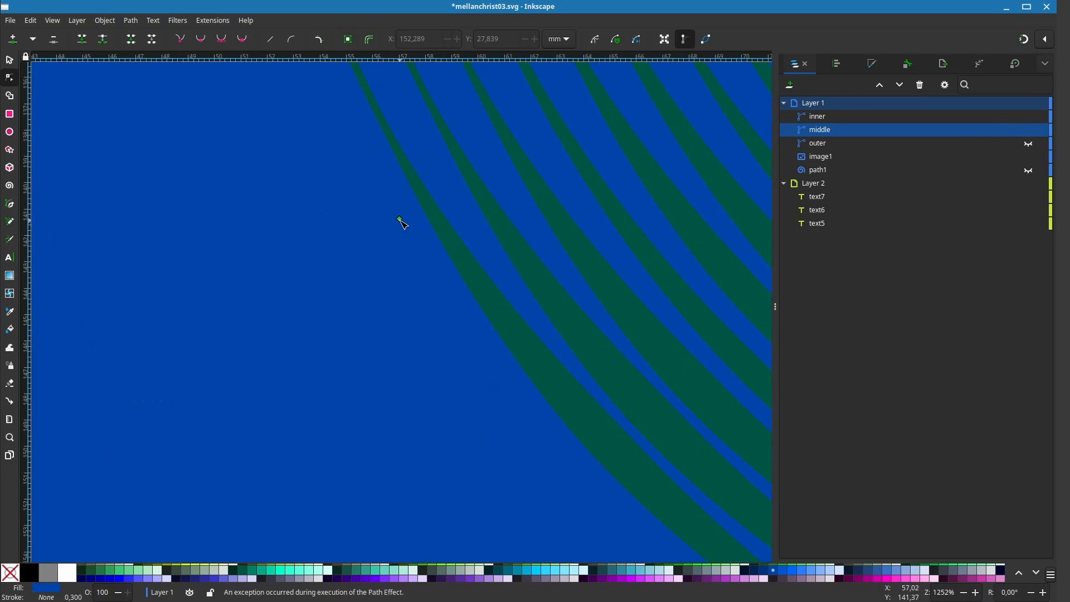
{"action": "scroll", "coordinate": [403, 222], "scroll_direction": "down", "scroll_amount": 3}
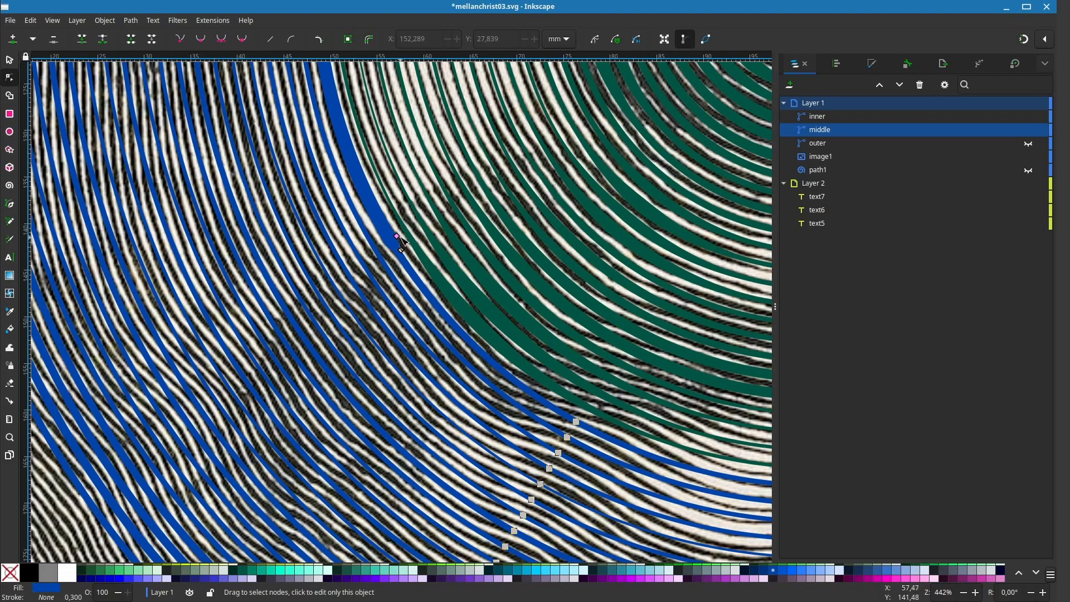
{"action": "left_click_drag", "start_coordinate": [384, 221], "coordinate": [366, 226]}
Step: Add a short column of width points beside the mouth from about X 85 mm, Y 165 mm to X 86 mm, Y 173 mm
{"action": "left_click_drag", "start_coordinate": [589, 445], "coordinate": [444, 325]}
{"action": "scroll", "coordinate": [621, 421], "scroll_direction": "down", "scroll_amount": 1}
{"action": "scroll", "coordinate": [593, 410], "scroll_direction": "up", "scroll_amount": 1}
{"action": "left_click_drag", "start_coordinate": [593, 401], "coordinate": [443, 316]}
{"action": "left_click", "coordinate": [453, 357], "text": "ctrl"}
{"action": "left_click", "coordinate": [435, 333], "text": "ctrl"}
{"action": "scroll", "coordinate": [415, 386], "scroll_direction": "down", "scroll_amount": 1}
{"action": "left_click_drag", "start_coordinate": [415, 387], "coordinate": [619, 502]}
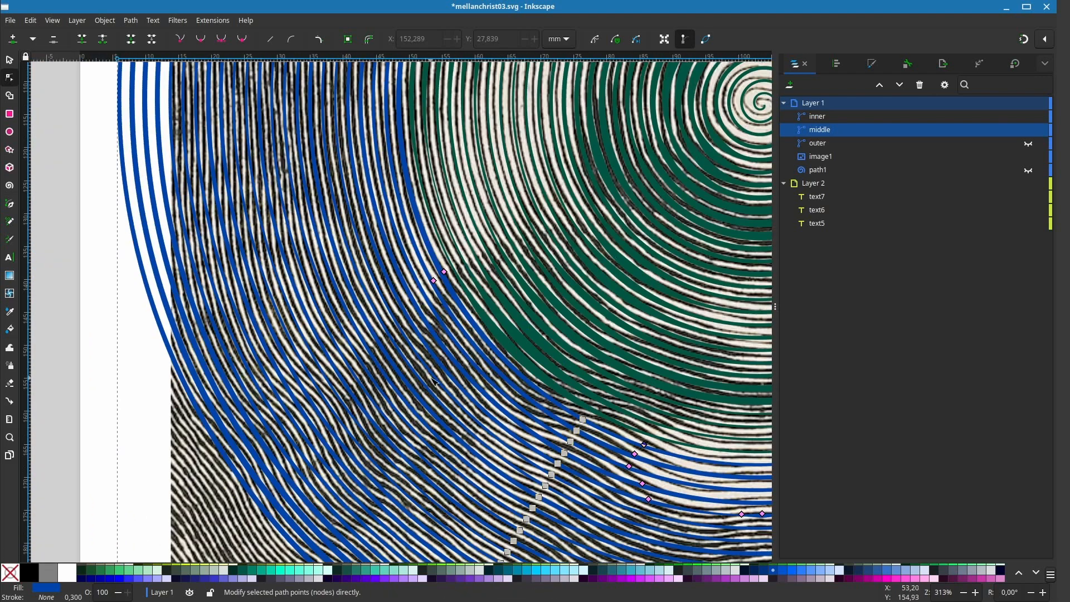
Step: Add width points down the lower-left cheek shadow's edge from about X 54 mm, Y 140 mm to X 44 mm, Y 150 mm
{"action": "scroll", "coordinate": [513, 476], "scroll_direction": "up", "scroll_amount": 1}
{"action": "left_click_drag", "start_coordinate": [404, 197], "coordinate": [314, 292]}
{"action": "left_click", "coordinate": [389, 205], "text": "ctrl"}
{"action": "left_click", "coordinate": [375, 215], "text": "ctrl"}
{"action": "left_click", "coordinate": [360, 227], "text": "ctrl"}
{"action": "left_click", "coordinate": [349, 243], "text": "ctrl"}
{"action": "left_click", "coordinate": [337, 262], "text": "ctrl"}
{"action": "left_click", "coordinate": [326, 276], "text": "ctrl"}
{"action": "left_click", "coordinate": [315, 293], "text": "ctrl"}
Step: Continue the lower-left cheek shadow's edge of width points from about X 43 mm, Y 152 mm to X 25 mm, Y 167 mm
{"action": "left_click_drag", "start_coordinate": [315, 292], "coordinate": [243, 380]}
{"action": "left_click", "coordinate": [306, 312], "text": "ctrl"}
{"action": "left_click", "coordinate": [295, 329], "text": "ctrl"}
{"action": "left_click", "coordinate": [284, 344], "text": "ctrl"}
{"action": "left_click", "coordinate": [269, 356], "text": "ctrl"}
{"action": "left_click", "coordinate": [256, 368], "text": "ctrl"}
{"action": "left_click_drag", "start_coordinate": [262, 369], "coordinate": [301, 325]}
{"action": "left_click", "coordinate": [343, 292], "text": "ctrl"}
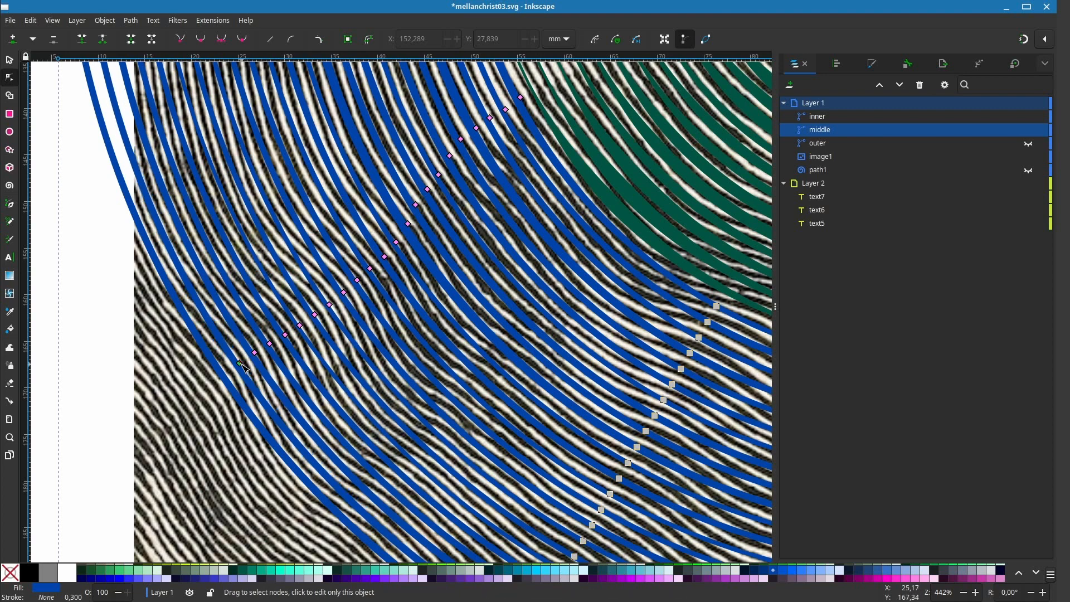
Step: Add a short row of width points inside the cheek shadow from about X 66 mm, Y 153 mm to X 61 mm, Y 159 mm
{"action": "scroll", "coordinate": [311, 346], "scroll_direction": "down", "scroll_amount": 1}
{"action": "left_click_drag", "start_coordinate": [364, 333], "coordinate": [208, 335]}
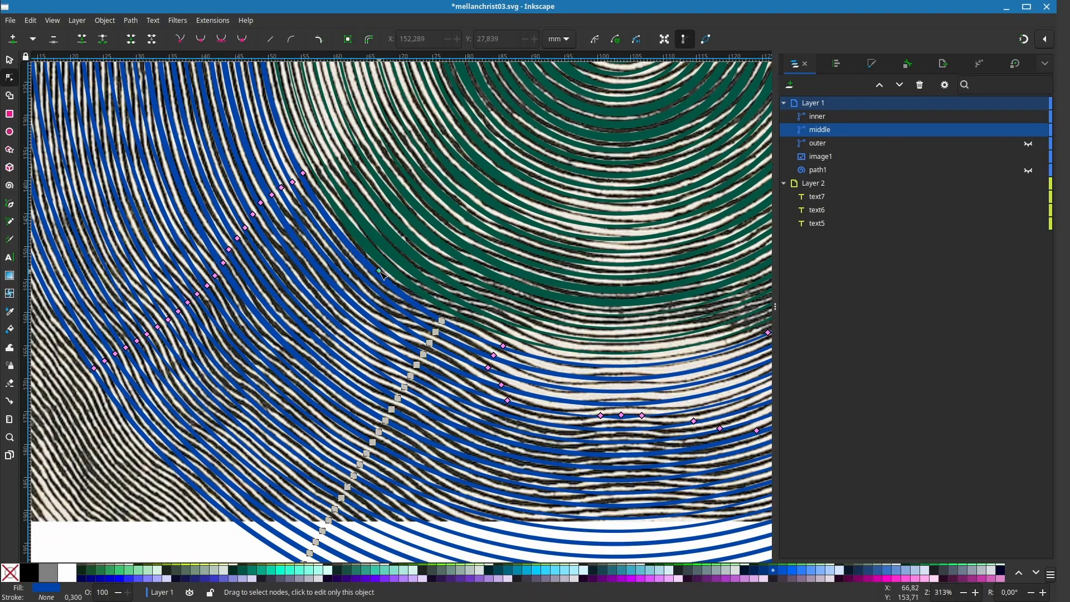
{"action": "scroll", "coordinate": [382, 274], "scroll_direction": "up", "scroll_amount": 2}
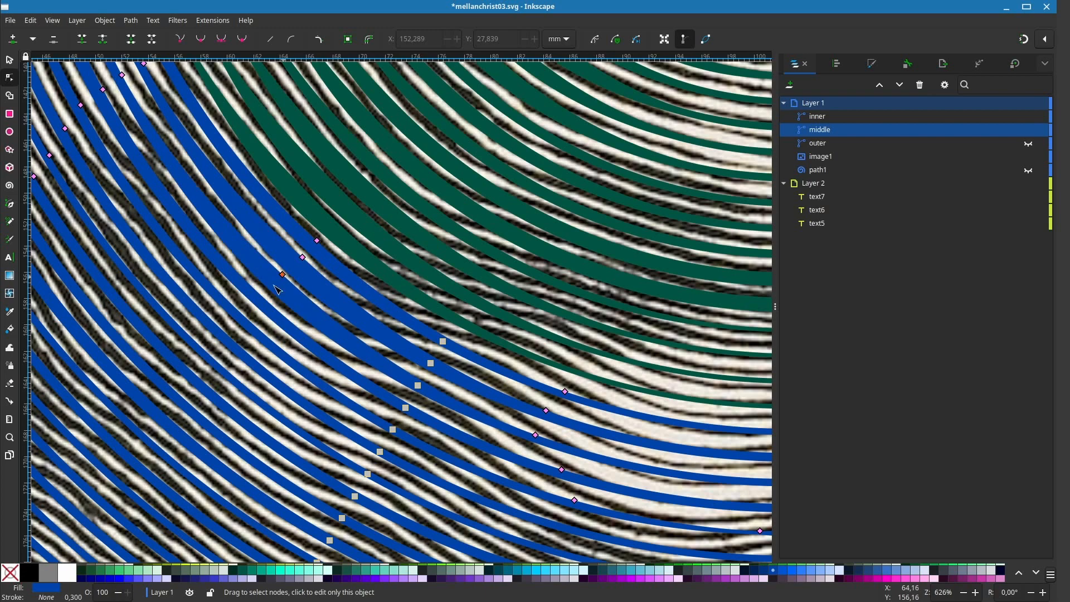
{"action": "scroll", "coordinate": [370, 294], "scroll_direction": "down", "scroll_amount": 10}
{"action": "scroll", "coordinate": [370, 294], "scroll_direction": "left", "scroll_amount": 5}
{"action": "scroll", "coordinate": [226, 317], "scroll_direction": "down", "scroll_amount": 2}
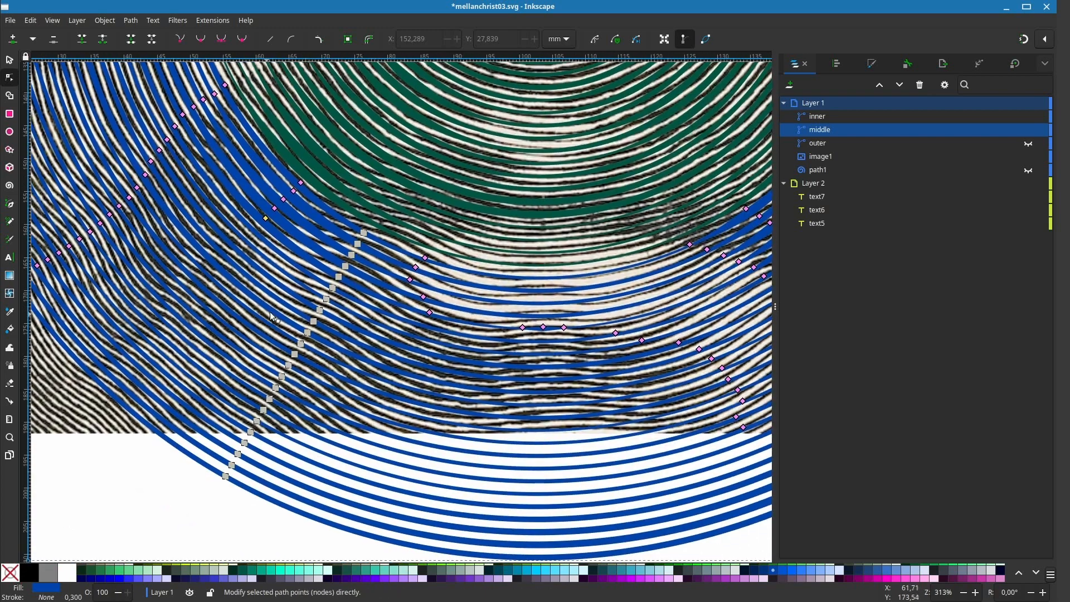
Step: Add a second row of width points along the mouth shadow's edge from about X 112 mm, Y 176 mm to X 130 mm, Y 192 mm
{"action": "scroll", "coordinate": [356, 366], "scroll_direction": "up", "scroll_amount": 1}
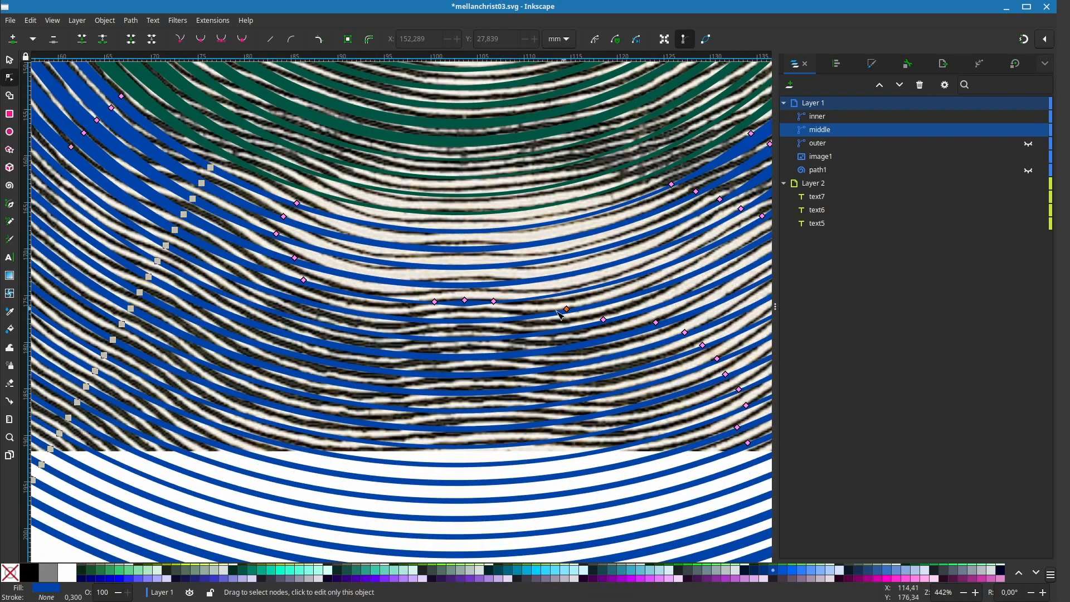
{"action": "scroll", "coordinate": [577, 327], "scroll_direction": "right", "scroll_amount": 4}
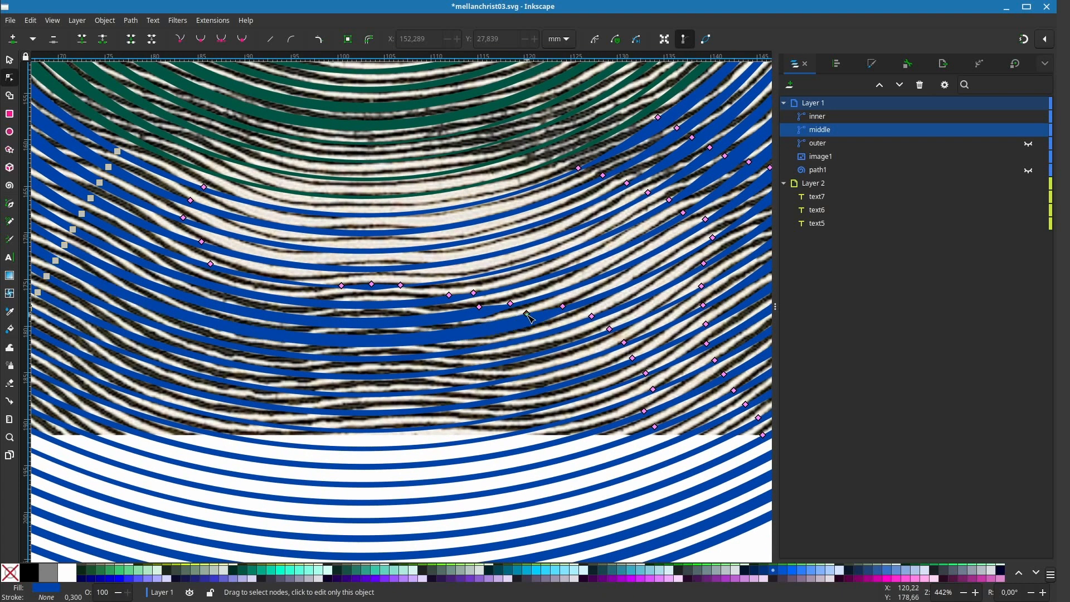
{"action": "left_click", "coordinate": [609, 329], "text": "ctrl"}
{"action": "mouse_move", "coordinate": [610, 329]}
{"action": "left_mouse_down"}
{"action": "mouse_move", "coordinate": [567, 341]}
{"action": "mouse_move", "coordinate": [632, 394]}
{"action": "mouse_move", "coordinate": [622, 438]}
{"action": "left_mouse_up"}
{"action": "left_click", "coordinate": [624, 342], "text": "ctrl"}
{"action": "left_click", "coordinate": [632, 358], "text": "ctrl"}
{"action": "left_click", "coordinate": [645, 373], "text": "ctrl"}
{"action": "left_click", "coordinate": [653, 389], "text": "ctrl"}
{"action": "left_click", "coordinate": [643, 411], "text": "ctrl"}
{"action": "left_click", "coordinate": [655, 427], "text": "ctrl"}
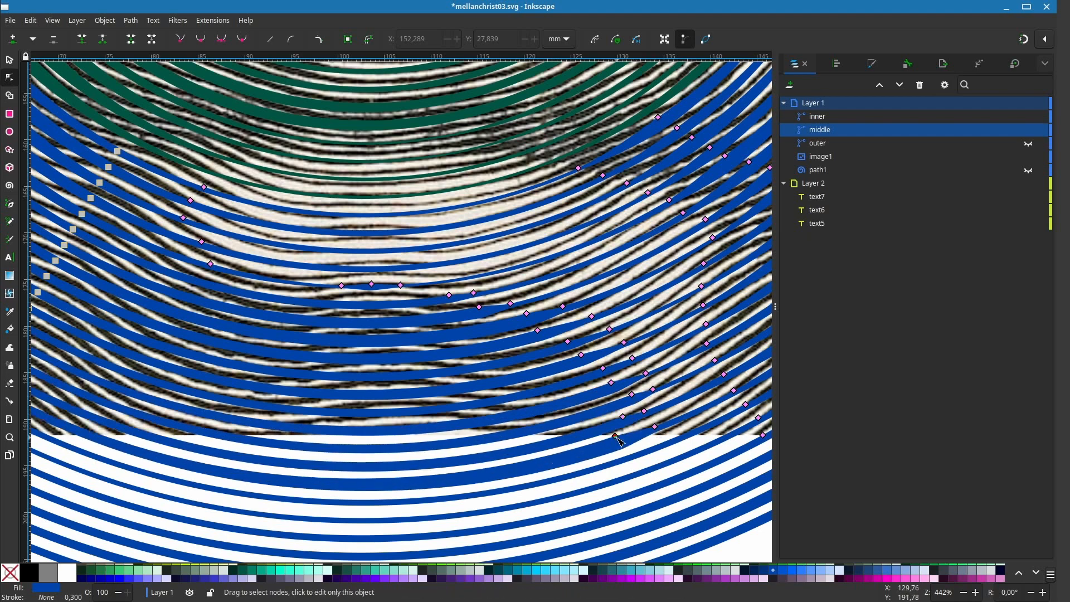
Step: Add a second row of width points in the lower-left cheek shadow from about X 50 mm, Y 148 mm to X 37 mm, Y 163 mm
{"action": "scroll", "coordinate": [557, 416], "scroll_direction": "down", "scroll_amount": 3}
{"action": "scroll", "coordinate": [319, 268], "scroll_direction": "up", "scroll_amount": 2}
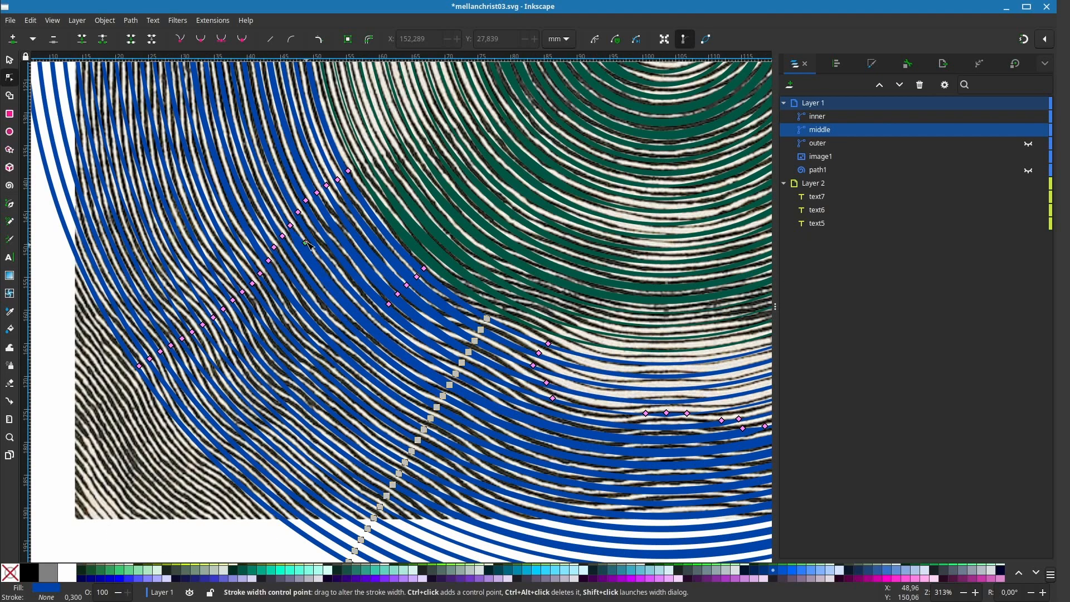
{"action": "scroll", "coordinate": [282, 253], "scroll_direction": "up", "scroll_amount": 1}
{"action": "left_click", "coordinate": [275, 194], "text": "ctrl"}
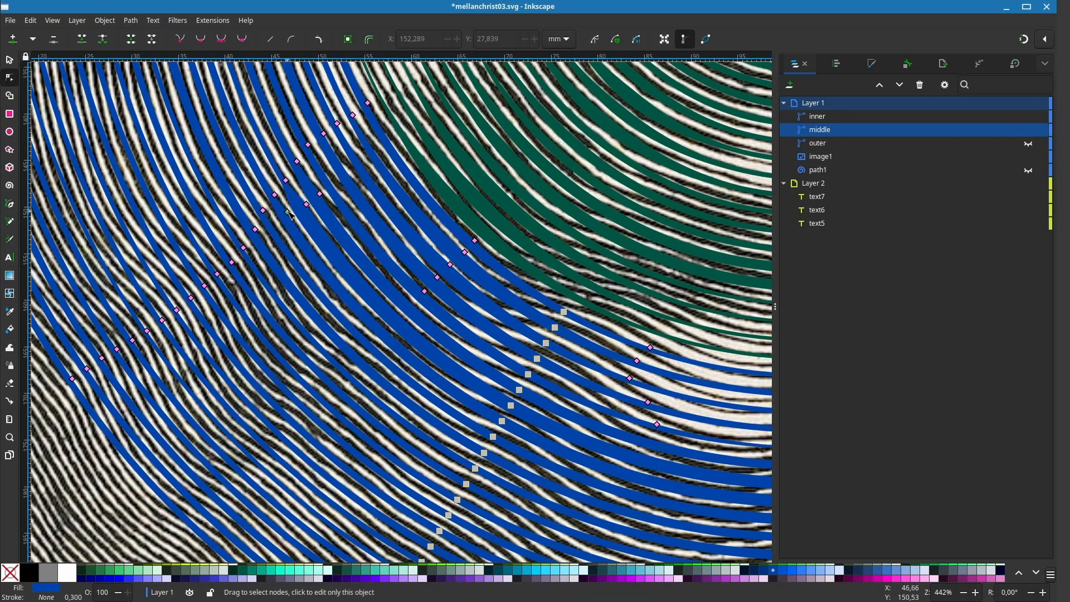
{"action": "mouse_move", "coordinate": [275, 194]}
{"action": "left_mouse_down"}
{"action": "mouse_move", "coordinate": [302, 232]}
{"action": "mouse_move", "coordinate": [281, 236]}
{"action": "mouse_move", "coordinate": [268, 279]}
{"action": "mouse_move", "coordinate": [247, 278]}
{"action": "mouse_move", "coordinate": [232, 291]}
{"action": "mouse_move", "coordinate": [237, 298]}
{"action": "mouse_move", "coordinate": [211, 262]}
{"action": "mouse_move", "coordinate": [184, 286]}
{"action": "left_mouse_up"}
{"action": "left_click", "coordinate": [262, 210], "text": "ctrl"}
{"action": "left_click", "coordinate": [258, 230], "text": "ctrl"}
{"action": "left_click", "coordinate": [231, 262], "text": "ctrl"}
{"action": "left_click", "coordinate": [217, 274], "text": "ctrl"}
{"action": "left_click", "coordinate": [177, 249], "text": "ctrl"}
{"action": "left_click", "coordinate": [164, 261], "text": "ctrl"}
Step: Extend the lower-left cheek shadow's second row of width points from about X 35 mm, Y 165 mm to X 25 mm, Y 170 mm
{"action": "mouse_move", "coordinate": [184, 286]}
{"action": "left_mouse_down"}
{"action": "mouse_move", "coordinate": [231, 235]}
{"action": "mouse_move", "coordinate": [128, 302]}
{"action": "left_mouse_up"}
{"action": "left_click", "coordinate": [197, 221], "text": "ctrl"}
{"action": "left_click", "coordinate": [182, 232], "text": "ctrl"}
{"action": "left_click", "coordinate": [167, 242], "text": "ctrl"}
{"action": "left_click", "coordinate": [153, 252], "text": "ctrl"}
{"action": "left_click", "coordinate": [138, 261], "text": "ctrl"}
{"action": "left_click", "coordinate": [122, 269], "text": "ctrl"}
{"action": "left_click", "coordinate": [108, 281], "text": "ctrl"}
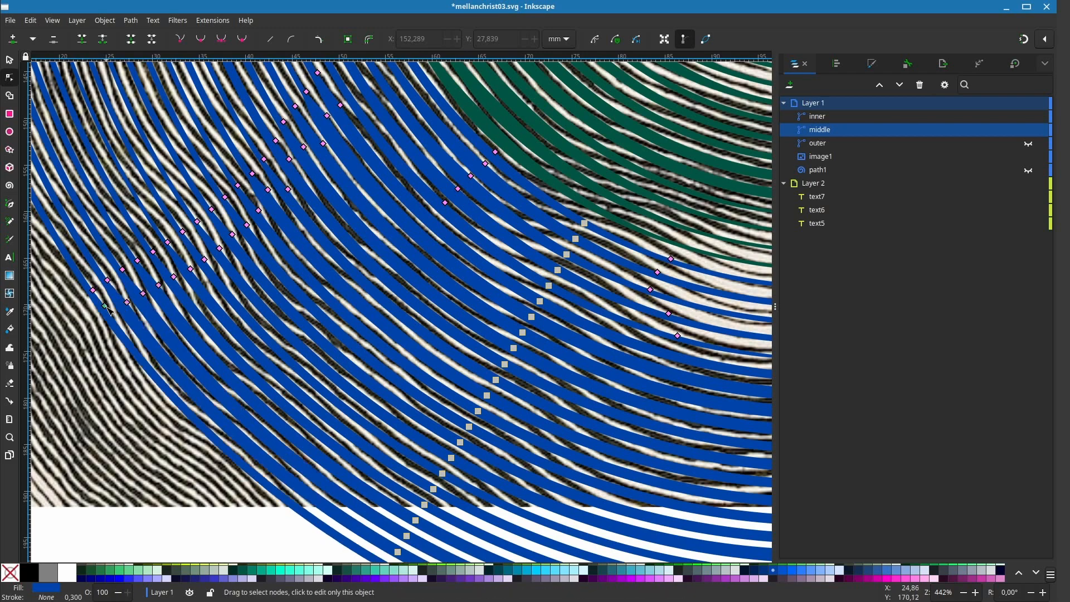
Step: Deselect the path and hide image1 to review the engraved cheek and mouth shading, and show the reference again
{"action": "scroll", "coordinate": [104, 419], "scroll_direction": "down", "scroll_amount": 4}
{"action": "left_click", "coordinate": [1028, 157]}
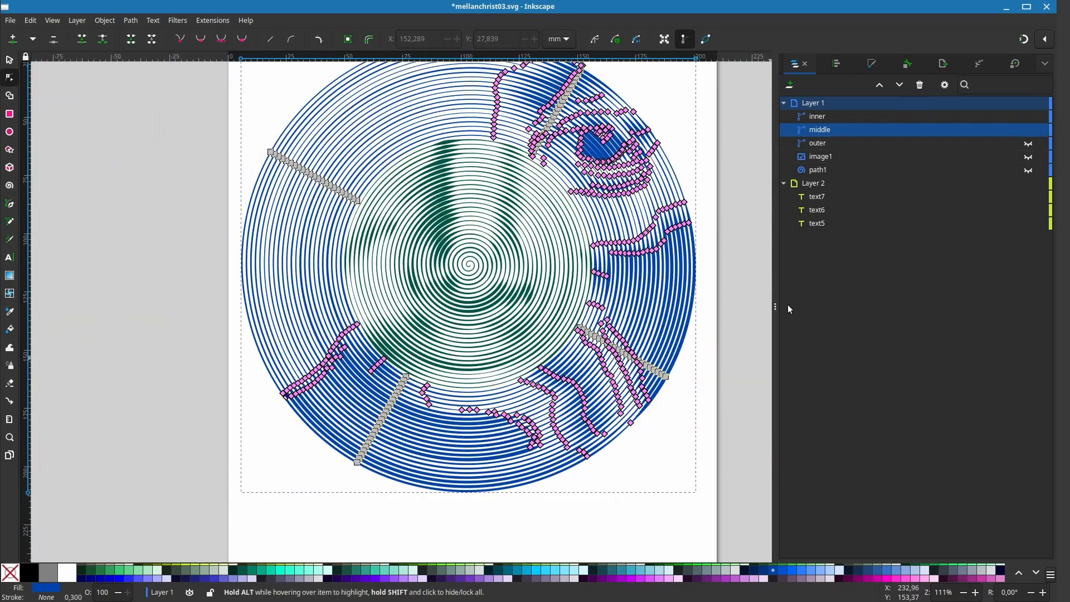
{"action": "left_click", "coordinate": [742, 375]}
{"action": "scroll", "coordinate": [741, 374], "scroll_direction": "up", "scroll_amount": 2}
{"action": "scroll", "coordinate": [742, 374], "scroll_direction": "down", "scroll_amount": 4}
{"action": "scroll", "coordinate": [742, 374], "scroll_direction": "up", "scroll_amount": 6}
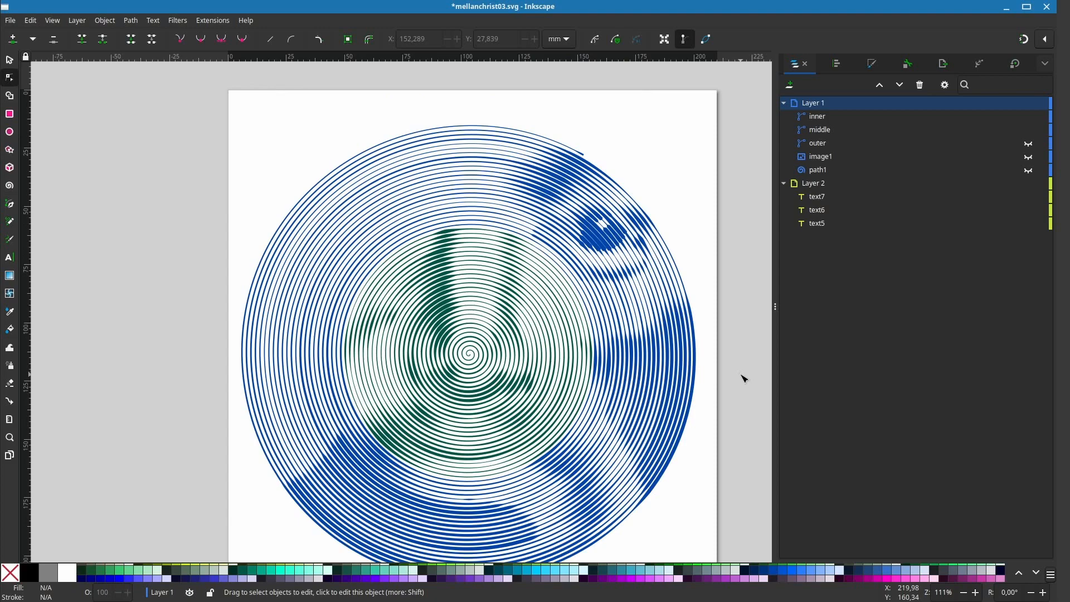
{"action": "scroll", "coordinate": [745, 379], "scroll_direction": "up", "scroll_amount": 2}
{"action": "left_click", "coordinate": [1028, 157]}
Step: Examine the left cheek of the reference with the middle path hidden, and show and select the middle path again
{"action": "scroll", "coordinate": [527, 296], "scroll_direction": "down", "scroll_amount": 2}
{"action": "scroll", "coordinate": [421, 349], "scroll_direction": "up", "scroll_amount": 4}
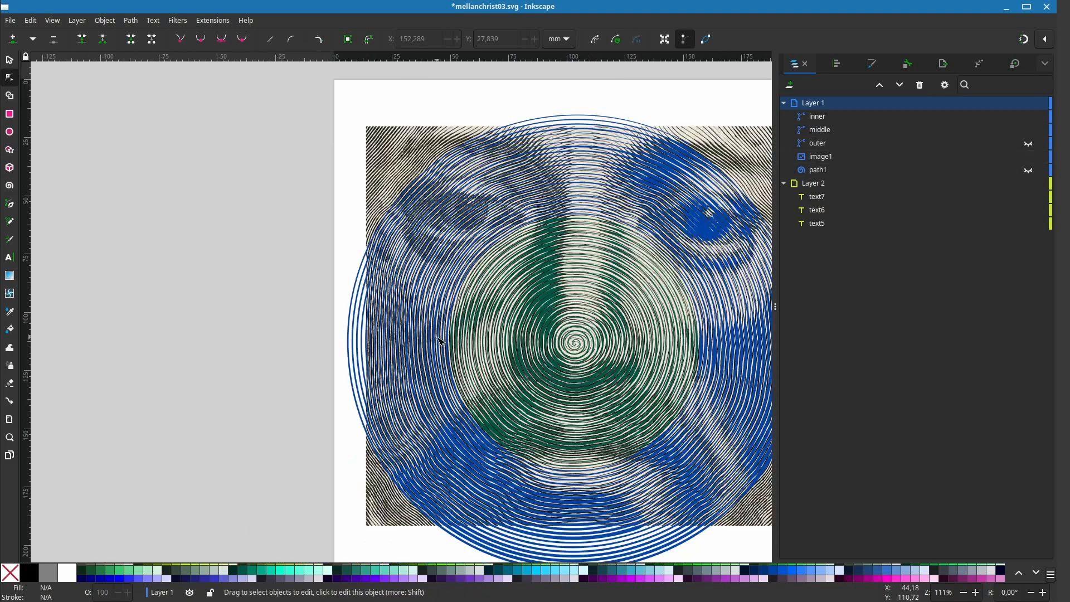
{"action": "left_click", "coordinate": [1028, 130]}
{"action": "scroll", "coordinate": [416, 331], "scroll_direction": "down", "scroll_amount": 4}
{"action": "scroll", "coordinate": [329, 433], "scroll_direction": "up", "scroll_amount": 5}
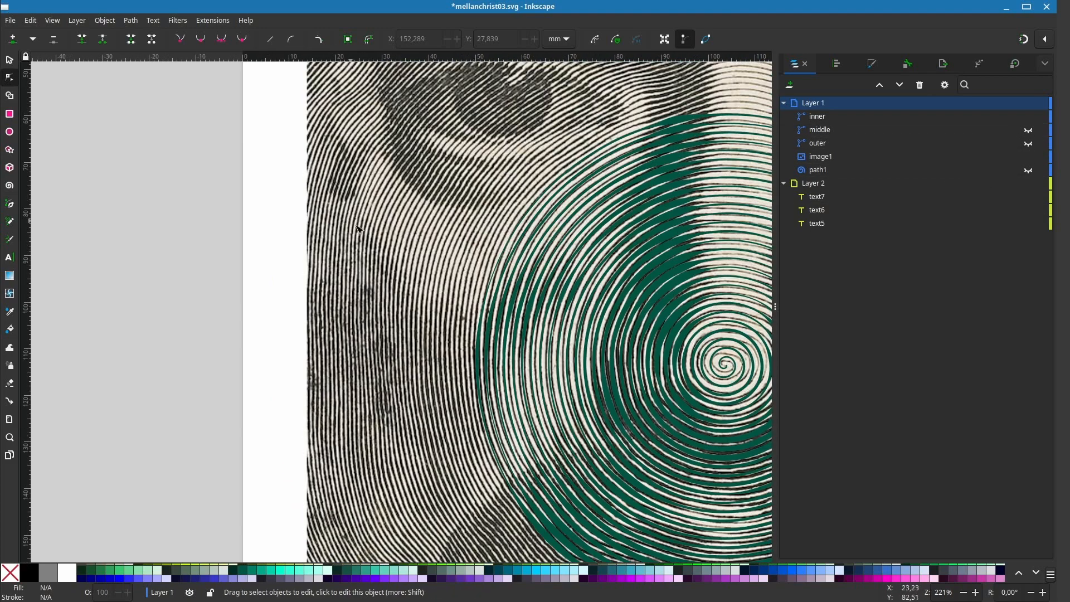
{"action": "left_click", "coordinate": [1029, 130]}
{"action": "left_click", "coordinate": [435, 369]}
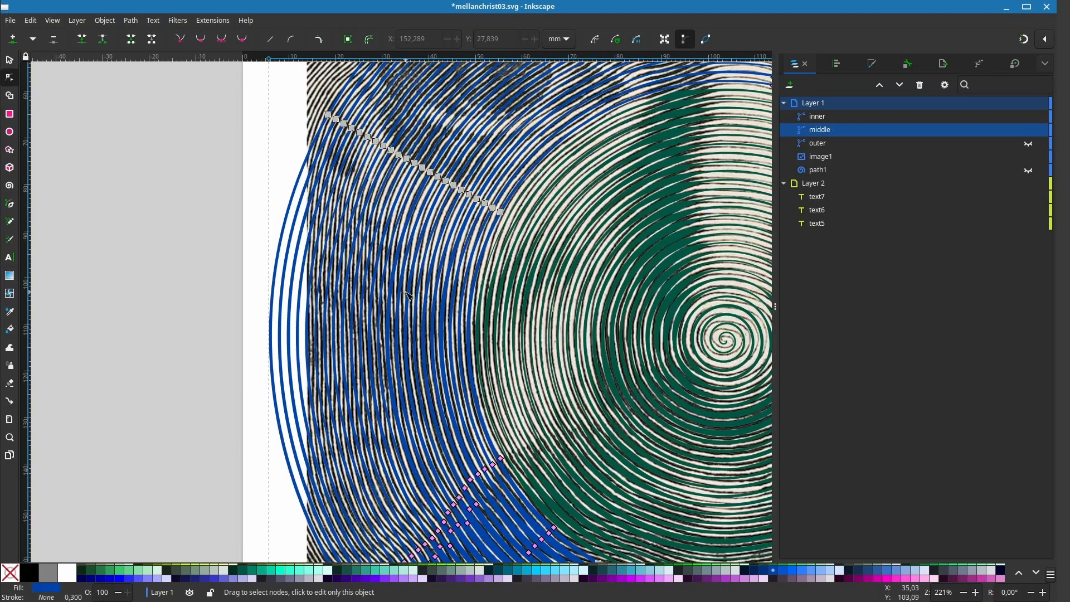
Step: Add a row of width points across the left cheek from about X 50 mm, Y 126 mm to X 36 mm, Y 133 mm
{"action": "scroll", "coordinate": [435, 369], "scroll_direction": "down", "scroll_amount": 4}
{"action": "scroll", "coordinate": [435, 369], "scroll_direction": "up", "scroll_amount": 1}
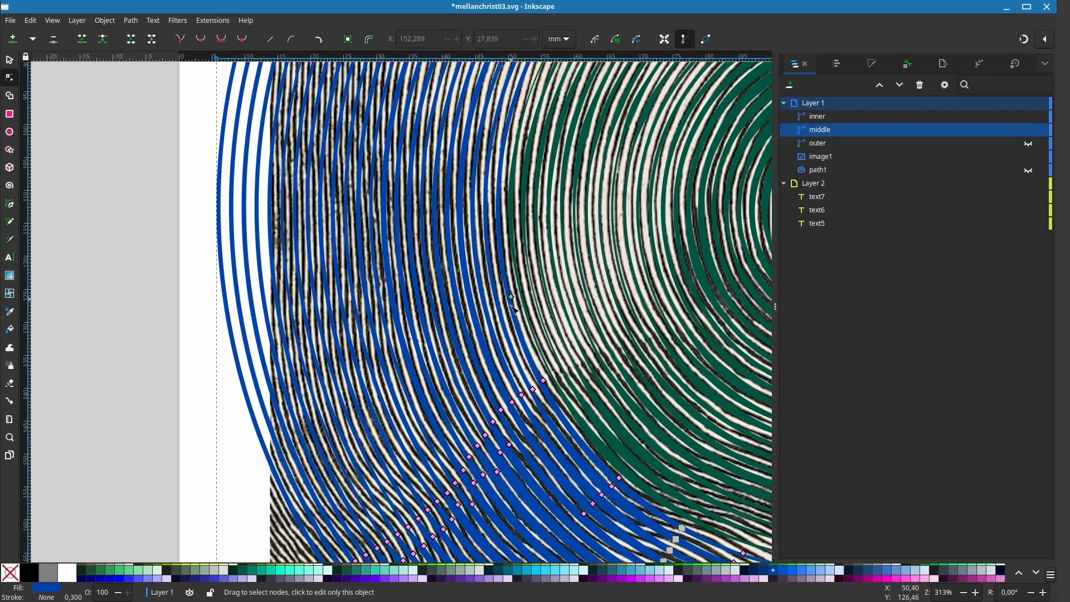
{"action": "scroll", "coordinate": [514, 308], "scroll_direction": "up", "scroll_amount": 1}
{"action": "left_click_drag", "start_coordinate": [497, 352], "coordinate": [482, 369]}
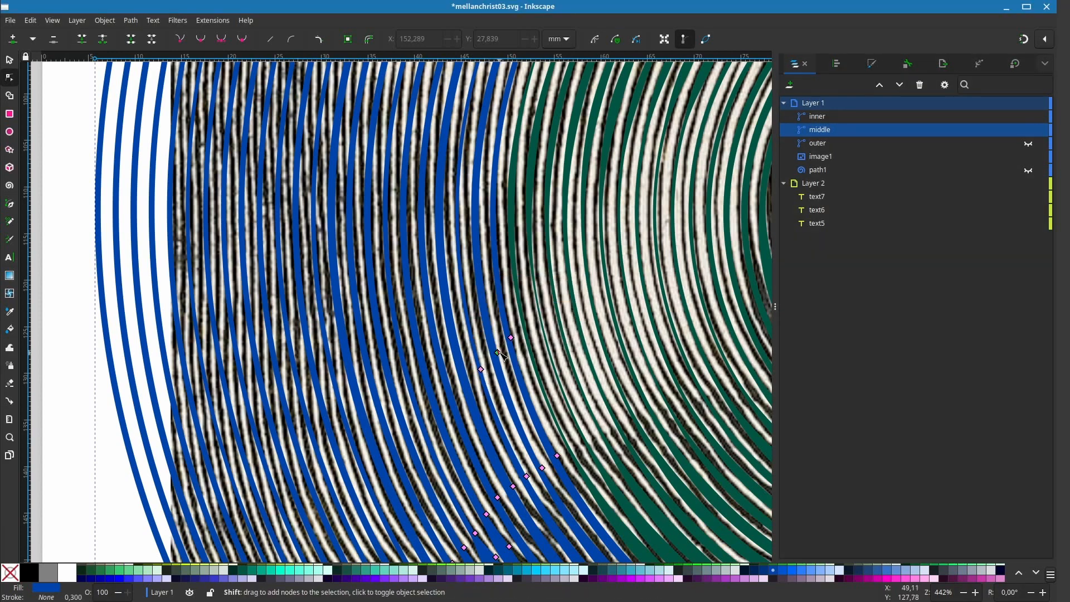
{"action": "scroll", "coordinate": [537, 237], "scroll_direction": "up", "scroll_amount": 1}
{"action": "mouse_move", "coordinate": [492, 276]}
{"action": "left_mouse_down"}
{"action": "mouse_move", "coordinate": [536, 243]}
{"action": "mouse_move", "coordinate": [535, 268]}
{"action": "mouse_move", "coordinate": [492, 294]}
{"action": "mouse_move", "coordinate": [245, 348]}
{"action": "mouse_move", "coordinate": [420, 278]}
{"action": "mouse_move", "coordinate": [322, 313]}
{"action": "left_mouse_up"}
{"action": "left_click", "coordinate": [535, 267], "text": "ctrl"}
{"action": "left_click", "coordinate": [514, 281], "text": "ctrl"}
{"action": "left_click", "coordinate": [468, 298], "text": "ctrl"}
{"action": "left_click", "coordinate": [444, 305], "text": "ctrl"}
{"action": "left_click", "coordinate": [417, 307], "text": "ctrl"}
Step: Continue the left cheek's row of width points outward from about X 33 mm, Y 134 mm to X 10 mm, Y 141 mm
{"action": "left_click", "coordinate": [371, 321], "text": "ctrl"}
{"action": "left_click", "coordinate": [318, 329], "text": "ctrl"}
{"action": "left_click", "coordinate": [292, 334], "text": "ctrl"}
{"action": "left_click", "coordinate": [267, 340], "text": "ctrl"}
{"action": "left_click", "coordinate": [416, 276], "text": "ctrl"}
{"action": "left_click", "coordinate": [395, 289], "text": "ctrl"}
{"action": "left_click", "coordinate": [370, 297], "text": "ctrl"}
{"action": "left_click", "coordinate": [346, 305], "text": "ctrl"}
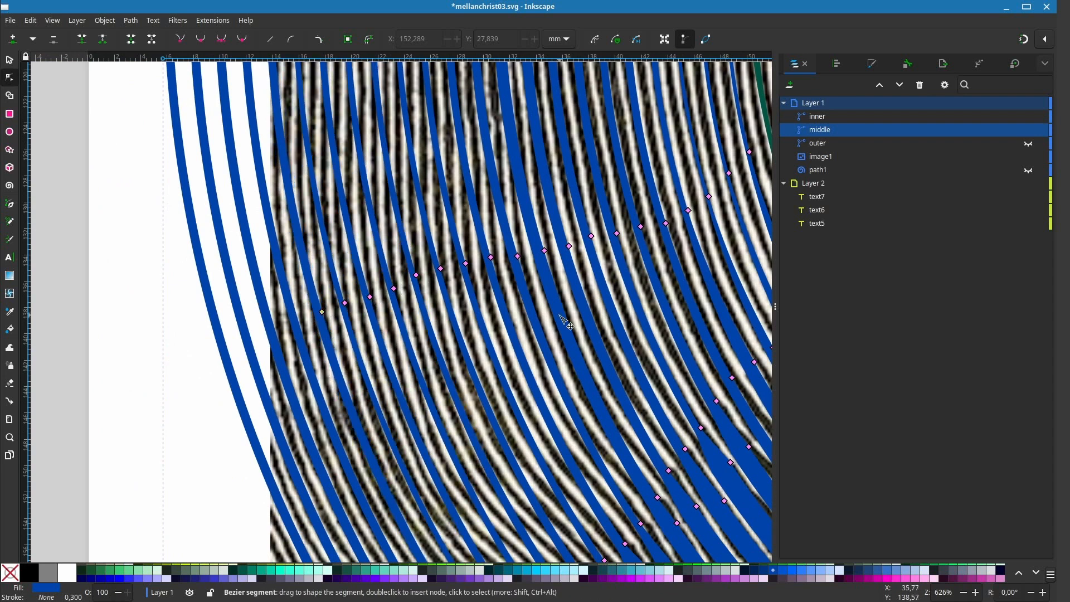
{"action": "left_click_drag", "start_coordinate": [298, 322], "coordinate": [227, 349]}
{"action": "scroll", "coordinate": [227, 349], "scroll_direction": "down", "scroll_amount": 3}
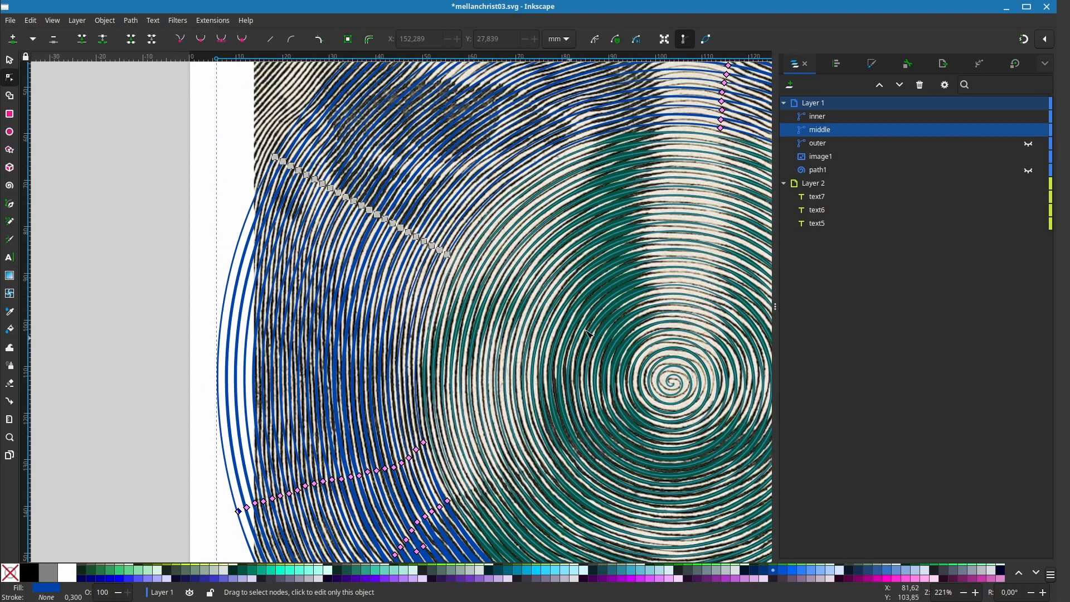
Step: Start an upper row of width points across the left cheek at about X 49 mm, Y 101 mm, working outward and upward
{"action": "scroll", "coordinate": [420, 318], "scroll_direction": "up", "scroll_amount": 2}
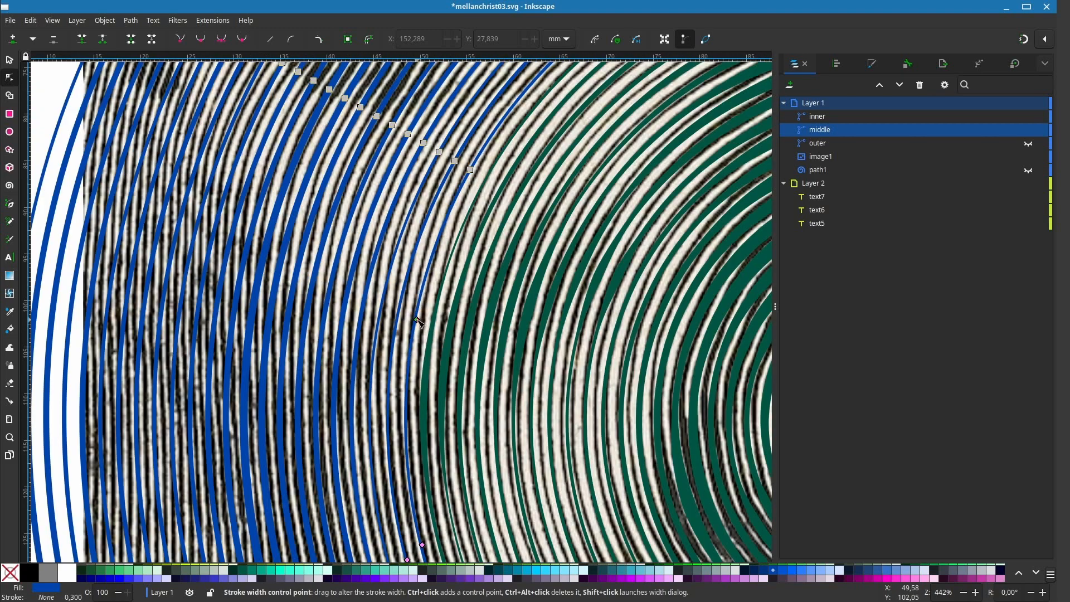
{"action": "scroll", "coordinate": [419, 317], "scroll_direction": "up", "scroll_amount": 1}
{"action": "left_click", "coordinate": [392, 308], "text": "ctrl"}
{"action": "left_click_drag", "start_coordinate": [392, 308], "coordinate": [369, 297]}
{"action": "mouse_move", "coordinate": [369, 297]}
{"action": "left_mouse_down"}
{"action": "mouse_move", "coordinate": [472, 326]}
{"action": "mouse_move", "coordinate": [530, 381]}
{"action": "mouse_move", "coordinate": [443, 324]}
{"action": "mouse_move", "coordinate": [554, 371]}
{"action": "mouse_move", "coordinate": [368, 236]}
{"action": "mouse_move", "coordinate": [477, 332]}
{"action": "mouse_move", "coordinate": [437, 299]}
{"action": "left_mouse_up"}
{"action": "left_click", "coordinate": [531, 380], "text": "ctrl"}
{"action": "left_click", "coordinate": [507, 366], "text": "ctrl"}
{"action": "left_click", "coordinate": [554, 371], "text": "ctrl"}
{"action": "left_click", "coordinate": [530, 361], "text": "ctrl"}
{"action": "left_click", "coordinate": [505, 346], "text": "ctrl"}
{"action": "left_click", "coordinate": [485, 326], "text": "ctrl"}
{"action": "left_click", "coordinate": [538, 367], "text": "ctrl"}
Step: Continue the left cheek's upper row of width points outward to about X 13 mm, Y 76 mm
{"action": "left_click", "coordinate": [499, 324], "text": "ctrl"}
{"action": "left_click", "coordinate": [477, 310], "text": "ctrl"}
{"action": "left_click", "coordinate": [410, 272], "text": "ctrl"}
{"action": "left_click", "coordinate": [389, 254], "text": "ctrl"}
{"action": "left_click", "coordinate": [456, 318], "text": "ctrl"}
{"action": "left_click", "coordinate": [437, 300], "text": "ctrl"}
{"action": "mouse_move", "coordinate": [437, 300]}
{"action": "left_mouse_down"}
{"action": "mouse_move", "coordinate": [396, 257]}
{"action": "mouse_move", "coordinate": [449, 255]}
{"action": "mouse_move", "coordinate": [397, 262]}
{"action": "left_mouse_up"}
{"action": "left_click", "coordinate": [415, 282], "text": "ctrl"}
{"action": "left_click", "coordinate": [436, 299], "text": "ctrl"}
{"action": "mouse_move", "coordinate": [436, 299]}
{"action": "left_mouse_down"}
{"action": "mouse_move", "coordinate": [455, 250]}
{"action": "mouse_move", "coordinate": [434, 299]}
{"action": "left_mouse_up"}
{"action": "left_click", "coordinate": [455, 249], "text": "ctrl"}
Step: Add width points around the dark temple patch, near X 19–23 mm, Y 64–65 mm above it and X 18–23 mm, Y 75–78 mm below
{"action": "left_click_drag", "start_coordinate": [455, 249], "coordinate": [497, 158]}
{"action": "left_click_drag", "start_coordinate": [488, 205], "coordinate": [391, 383]}
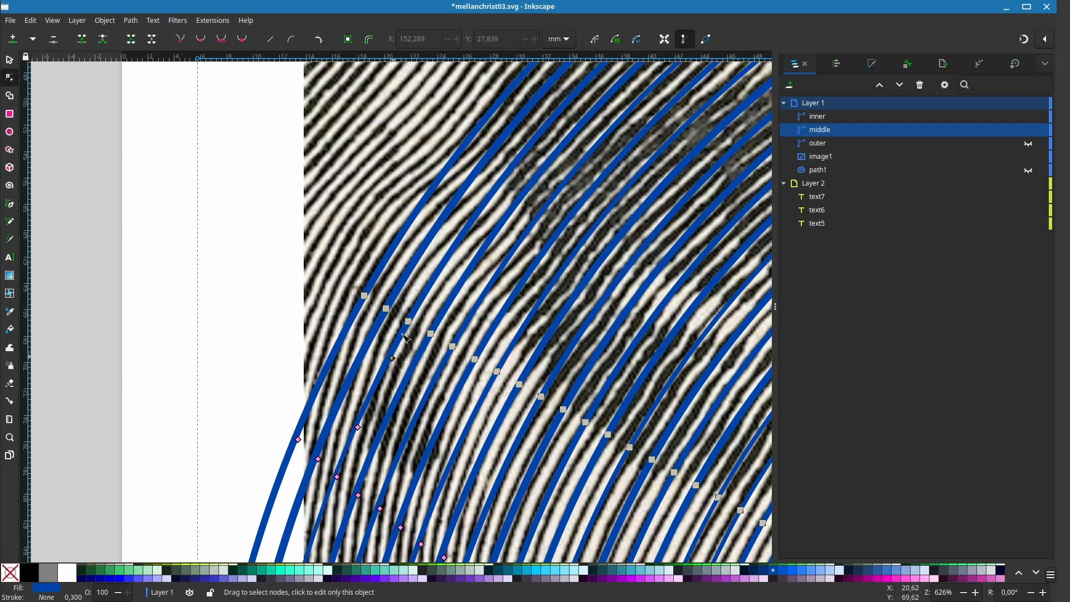
{"action": "mouse_move", "coordinate": [402, 334]}
{"action": "left_mouse_down"}
{"action": "mouse_move", "coordinate": [426, 299]}
{"action": "mouse_move", "coordinate": [378, 280]}
{"action": "left_mouse_up"}
{"action": "left_click", "coordinate": [427, 296], "text": "ctrl"}
{"action": "left_click", "coordinate": [405, 287], "text": "ctrl"}
{"action": "left_click_drag", "start_coordinate": [389, 457], "coordinate": [307, 388]}
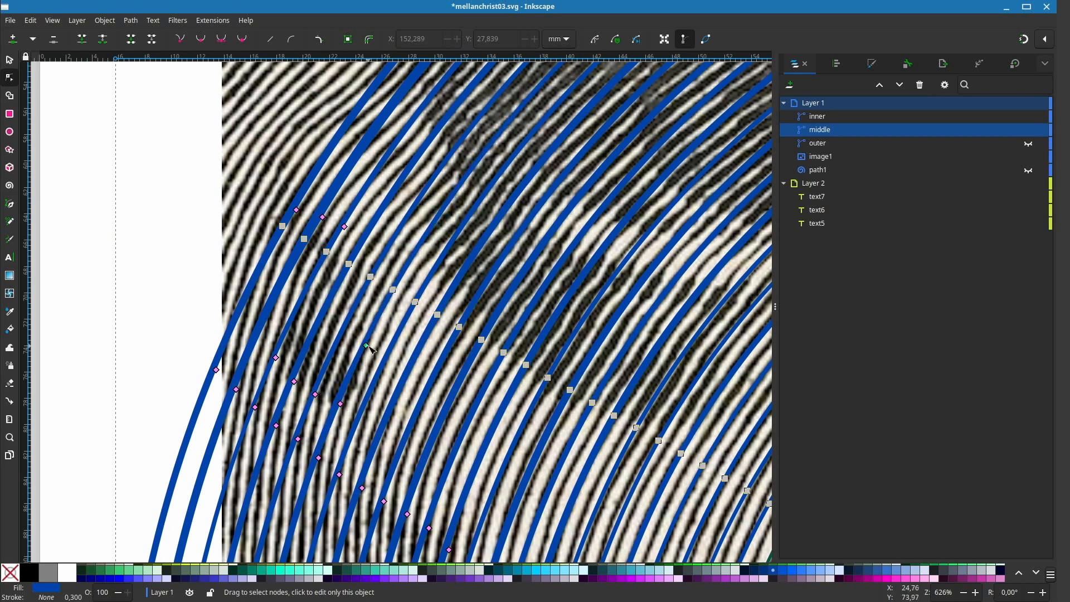
Step: Thicken the strokes across the dark temple patch with width points around X 20–25 mm, Y 70–76 mm
{"action": "scroll", "coordinate": [320, 400], "scroll_direction": "up", "scroll_amount": 2}
{"action": "scroll", "coordinate": [320, 399], "scroll_direction": "right", "scroll_amount": 2}
{"action": "left_click_drag", "start_coordinate": [320, 399], "coordinate": [321, 300]}
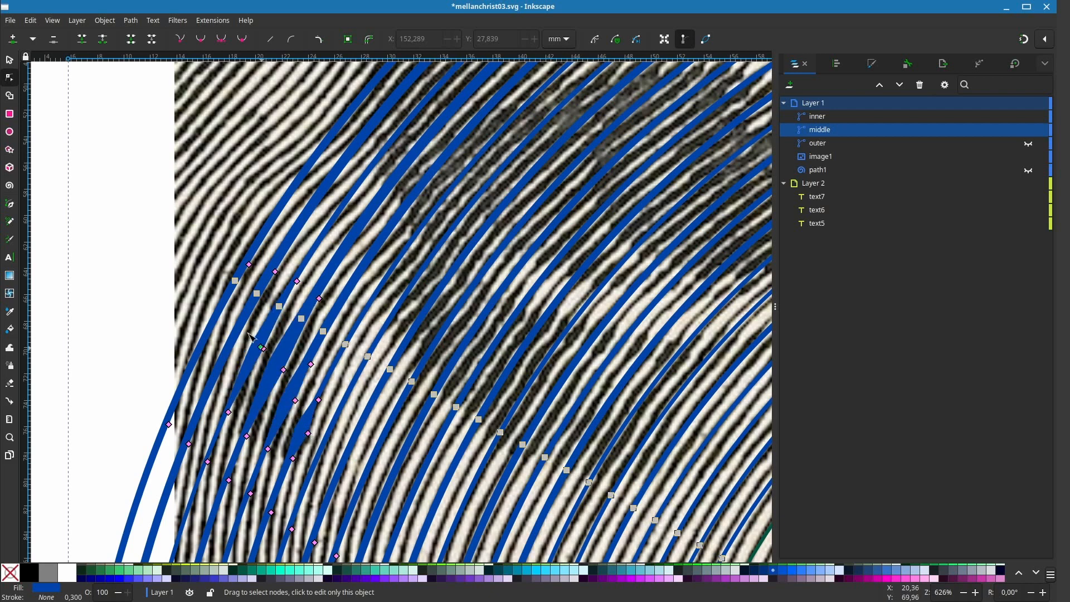
{"action": "scroll", "coordinate": [217, 329], "scroll_direction": "down", "scroll_amount": 1}
{"action": "scroll", "coordinate": [217, 329], "scroll_direction": "down", "scroll_amount": 10}
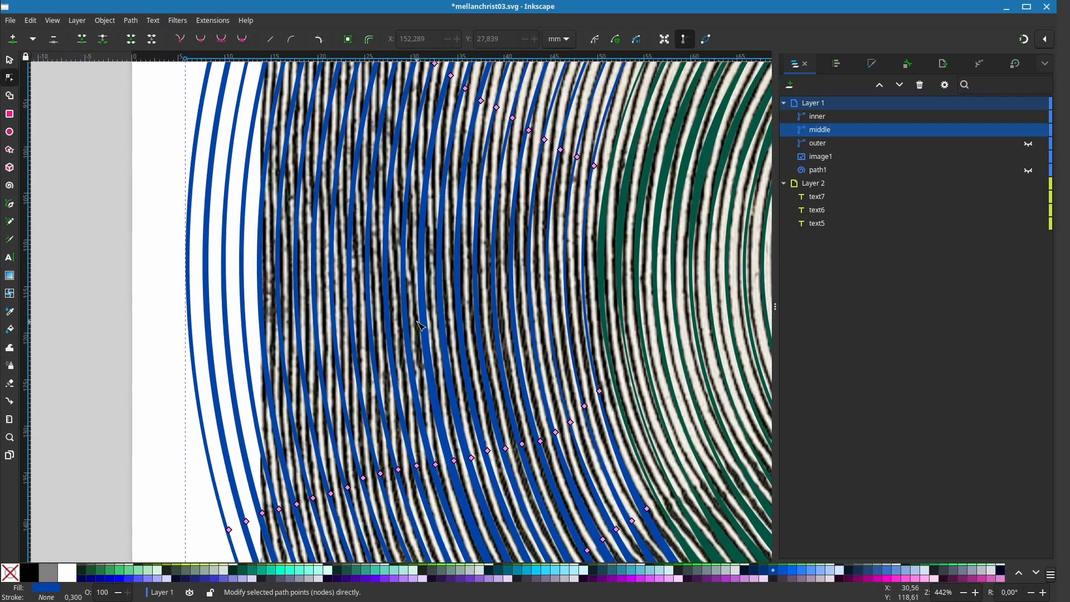
Step: Thicken the innermost strokes of the left cheek with width points around X 45–49 mm, Y 111–114 mm
{"action": "scroll", "coordinate": [464, 468], "scroll_direction": "right", "scroll_amount": 2}
{"action": "left_click_drag", "start_coordinate": [464, 468], "coordinate": [456, 474]}
{"action": "left_click", "coordinate": [497, 410], "text": "ctrl"}
{"action": "mouse_move", "coordinate": [496, 410]}
{"action": "left_mouse_down"}
{"action": "mouse_move", "coordinate": [486, 272]}
{"action": "mouse_move", "coordinate": [466, 295]}
{"action": "mouse_move", "coordinate": [467, 285]}
{"action": "left_mouse_up"}
{"action": "left_click", "coordinate": [481, 425], "text": "ctrl"}
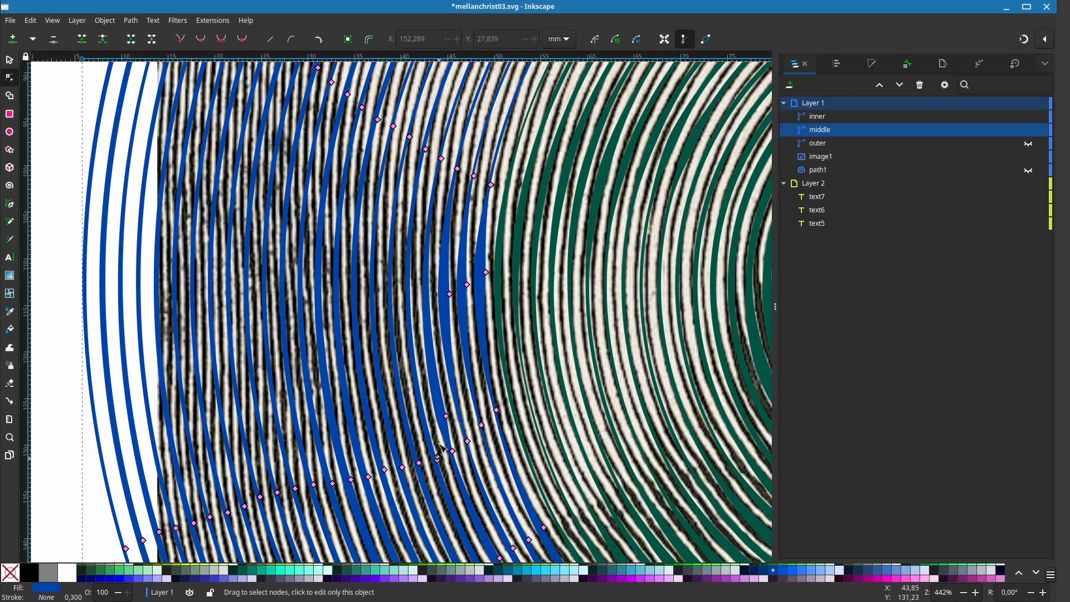
Step: Start a thickening row of width points just above the left cheek's lower row, from about X 45 mm, Y 127 mm to X 36 mm, Y 129 mm
{"action": "left_click_drag", "start_coordinate": [439, 443], "coordinate": [430, 421]}
{"action": "left_click", "coordinate": [419, 463], "text": "ctrl"}
{"action": "left_click_drag", "start_coordinate": [419, 463], "coordinate": [537, 350]}
{"action": "scroll", "coordinate": [537, 349], "scroll_direction": "up", "scroll_amount": 1}
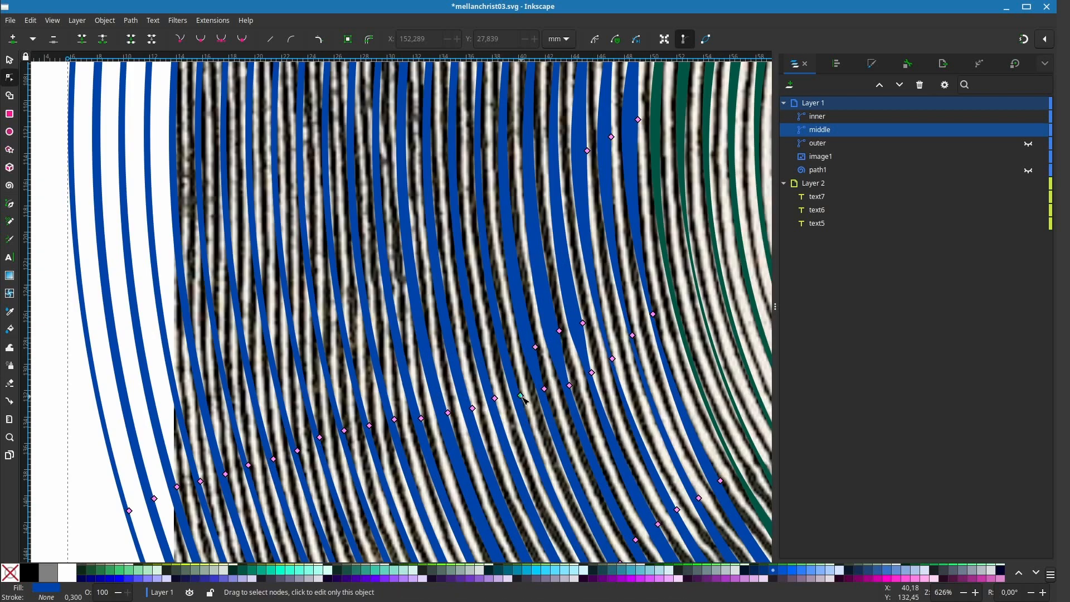
{"action": "left_click", "coordinate": [495, 398], "text": "ctrl"}
{"action": "mouse_move", "coordinate": [495, 398]}
{"action": "left_mouse_down"}
{"action": "mouse_move", "coordinate": [484, 355]}
{"action": "mouse_move", "coordinate": [461, 357]}
{"action": "left_mouse_up"}
{"action": "left_click", "coordinate": [473, 409], "text": "ctrl"}
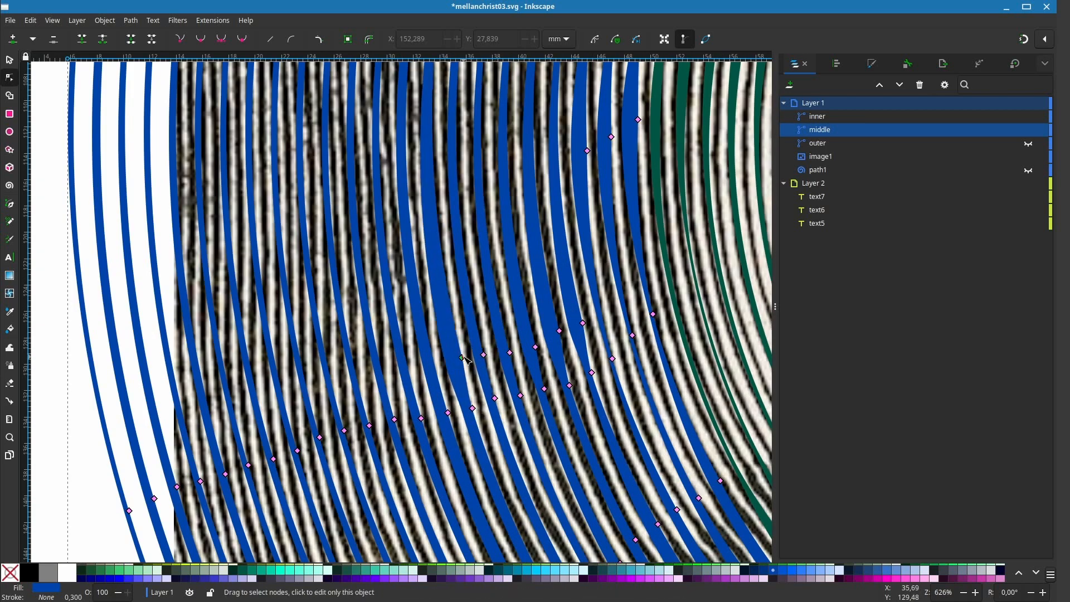
Step: Continue the thickening row across the lower left cheek outward to about X 28 mm, Y 130 mm
{"action": "left_click", "coordinate": [447, 413], "text": "ctrl"}
{"action": "mouse_move", "coordinate": [447, 413]}
{"action": "left_mouse_down"}
{"action": "mouse_move", "coordinate": [437, 363]}
{"action": "mouse_move", "coordinate": [409, 364]}
{"action": "left_mouse_up"}
{"action": "left_click", "coordinate": [420, 418], "text": "ctrl"}
{"action": "left_click", "coordinate": [394, 419], "text": "ctrl"}
{"action": "mouse_move", "coordinate": [394, 419]}
{"action": "left_mouse_down"}
{"action": "mouse_move", "coordinate": [387, 372]}
{"action": "mouse_move", "coordinate": [357, 372]}
{"action": "left_mouse_up"}
{"action": "left_click", "coordinate": [370, 426], "text": "ctrl"}
{"action": "left_click_drag", "start_coordinate": [357, 372], "coordinate": [496, 371]}
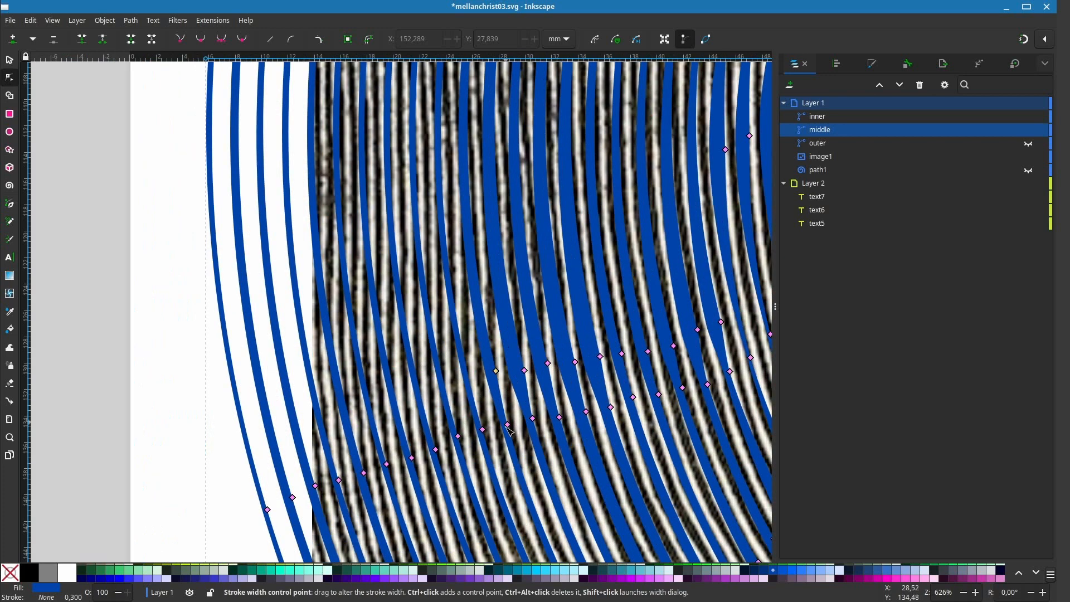
Step: Complete the lower cheek's thickening row outward to the reference's edge at about X 14 mm, Y 136 mm
{"action": "left_click", "coordinate": [483, 430], "text": "ctrl"}
{"action": "left_click_drag", "start_coordinate": [483, 430], "coordinate": [472, 376]}
{"action": "left_click", "coordinate": [457, 437], "text": "ctrl"}
{"action": "mouse_move", "coordinate": [458, 436]}
{"action": "left_mouse_down"}
{"action": "mouse_move", "coordinate": [449, 385]}
{"action": "mouse_move", "coordinate": [431, 412]}
{"action": "left_mouse_up"}
{"action": "left_click", "coordinate": [436, 450], "text": "ctrl"}
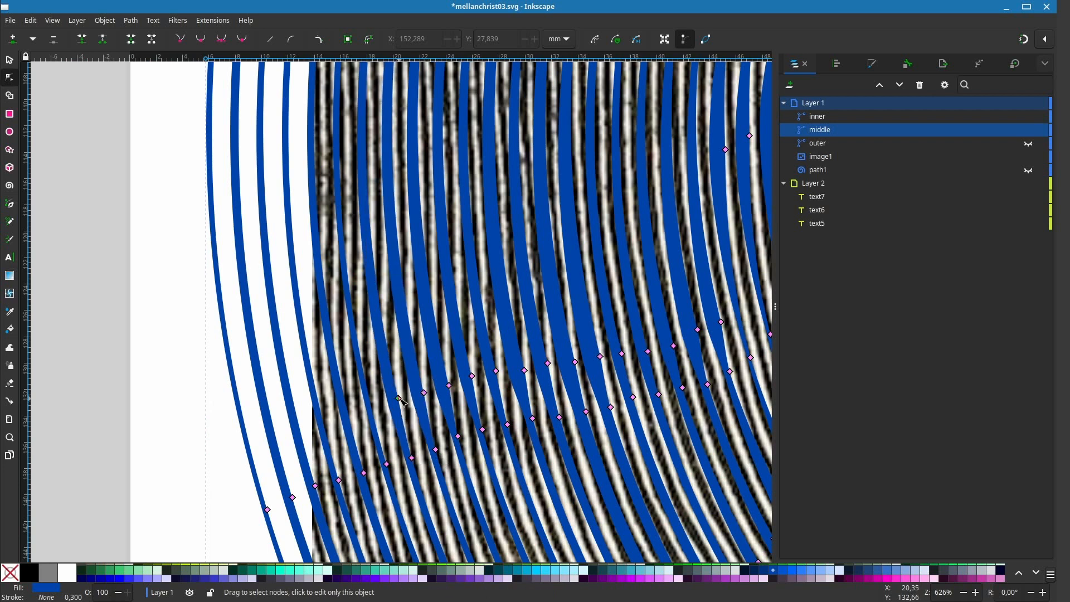
{"action": "left_click", "coordinate": [365, 474], "text": "ctrl"}
{"action": "left_click_drag", "start_coordinate": [364, 473], "coordinate": [348, 412]}
{"action": "left_click", "coordinate": [339, 481], "text": "ctrl"}
{"action": "left_click_drag", "start_coordinate": [338, 481], "coordinate": [309, 444]}
{"action": "left_click", "coordinate": [316, 487], "text": "ctrl"}
Step: Thicken the strokes below the left cheek's upper row with width points from about X 43 mm, Y 104 mm to X 37 mm, Y 100 mm
{"action": "mouse_move", "coordinate": [586, 89]}
{"action": "left_mouse_down"}
{"action": "mouse_move", "coordinate": [412, 443]}
{"action": "mouse_move", "coordinate": [439, 423]}
{"action": "left_mouse_up"}
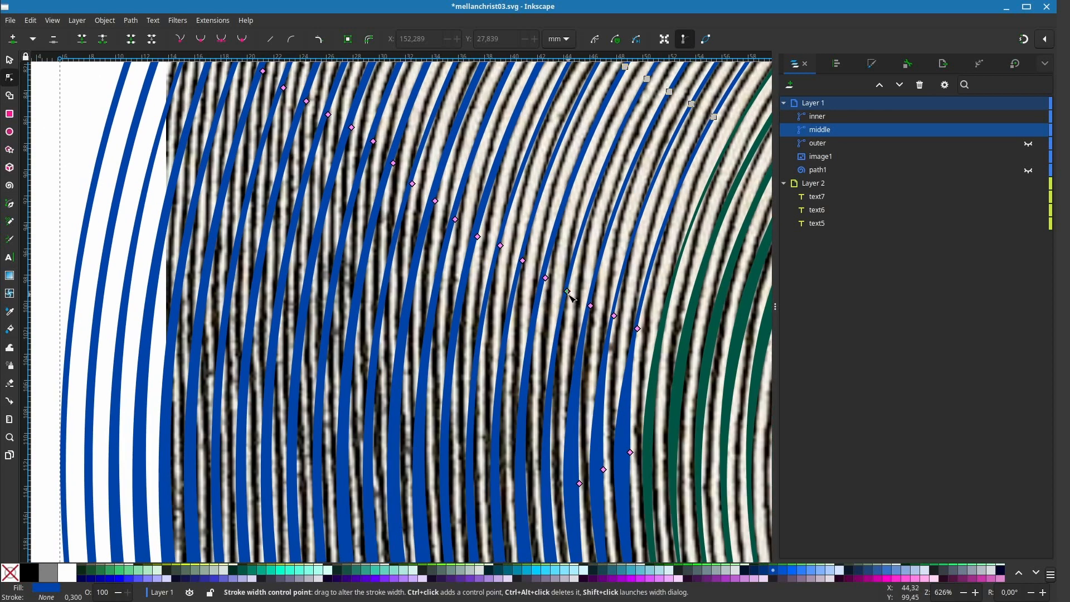
{"action": "left_click", "coordinate": [568, 292], "text": "ctrl"}
{"action": "left_click_drag", "start_coordinate": [567, 292], "coordinate": [559, 357]}
{"action": "left_click", "coordinate": [547, 278], "text": "ctrl"}
{"action": "left_click_drag", "start_coordinate": [546, 278], "coordinate": [540, 337]}
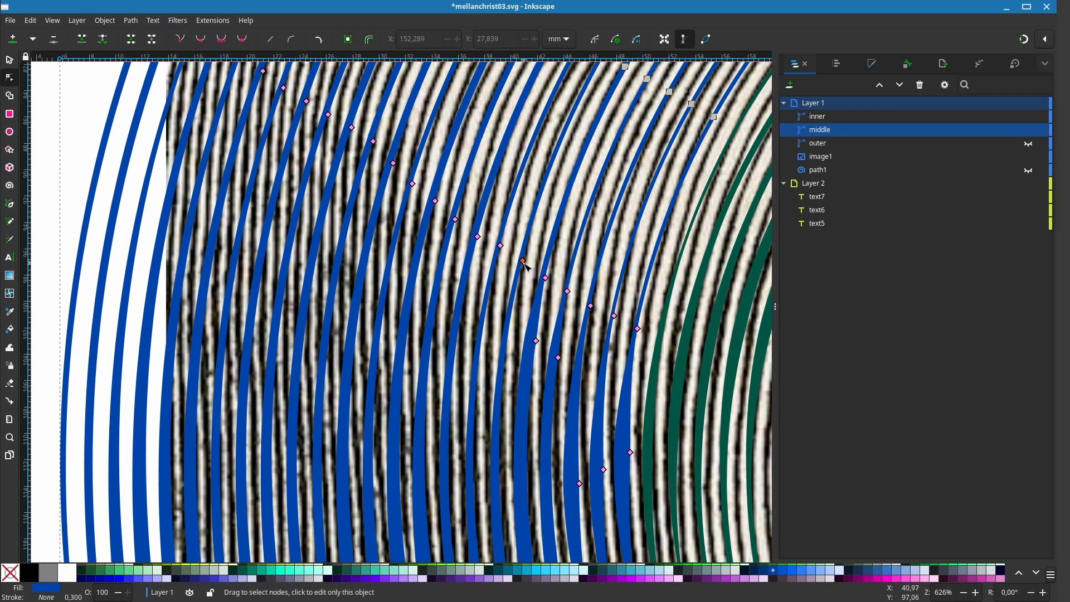
{"action": "left_click", "coordinate": [500, 245], "text": "ctrl"}
{"action": "mouse_move", "coordinate": [500, 245]}
{"action": "left_mouse_down"}
{"action": "mouse_move", "coordinate": [494, 309]}
{"action": "mouse_move", "coordinate": [469, 303]}
{"action": "left_mouse_up"}
{"action": "left_click", "coordinate": [478, 237], "text": "ctrl"}
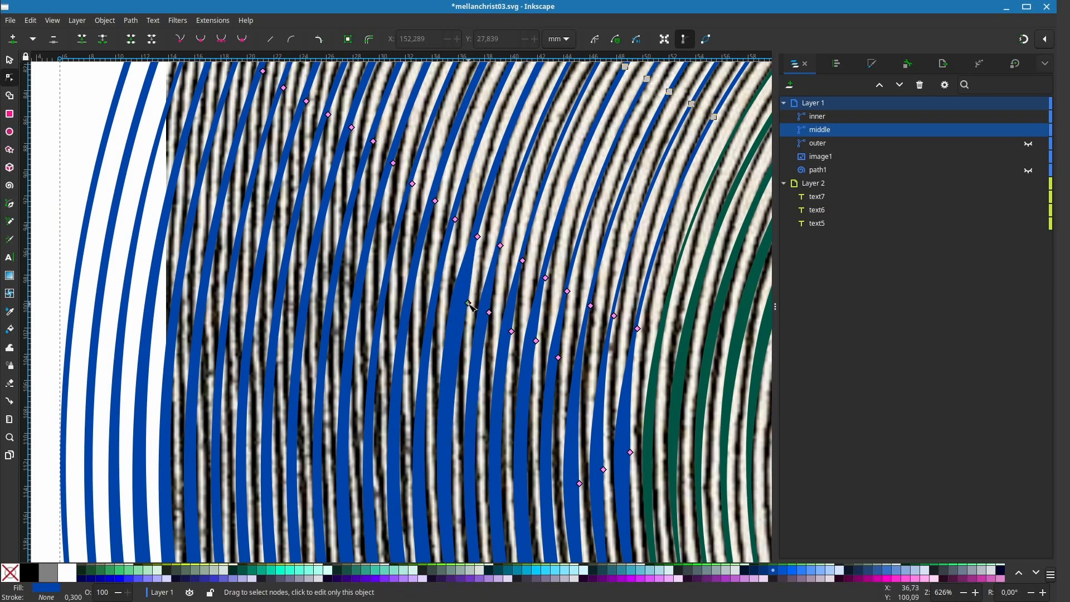
Step: Extend the upper cheek's thickening row outward and upward to about X 28 mm, Y 92 mm
{"action": "left_click", "coordinate": [456, 220], "text": "ctrl"}
{"action": "left_click_drag", "start_coordinate": [455, 219], "coordinate": [446, 279]}
{"action": "left_click", "coordinate": [435, 201], "text": "ctrl"}
{"action": "mouse_move", "coordinate": [436, 201]}
{"action": "left_mouse_down"}
{"action": "mouse_move", "coordinate": [423, 261]}
{"action": "mouse_move", "coordinate": [477, 267]}
{"action": "mouse_move", "coordinate": [462, 317]}
{"action": "left_mouse_up"}
{"action": "left_click", "coordinate": [474, 255], "text": "ctrl"}
{"action": "left_click", "coordinate": [454, 236], "text": "ctrl"}
{"action": "left_click_drag", "start_coordinate": [454, 235], "coordinate": [441, 302]}
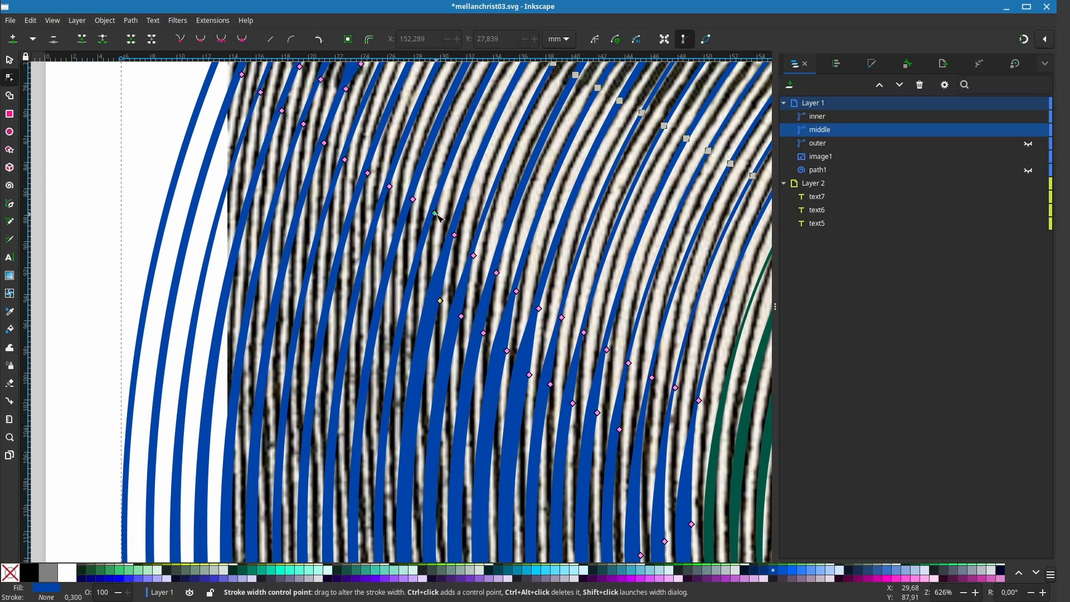
{"action": "left_click", "coordinate": [435, 213], "text": "ctrl"}
{"action": "left_click_drag", "start_coordinate": [435, 213], "coordinate": [421, 270]}
Step: Continue thickening the strokes below the upper cheek row as far as about X 18 mm, Y 85 mm
{"action": "left_click", "coordinate": [413, 199], "text": "ctrl"}
{"action": "mouse_move", "coordinate": [412, 199]}
{"action": "left_mouse_down"}
{"action": "mouse_move", "coordinate": [400, 256]}
{"action": "mouse_move", "coordinate": [457, 262]}
{"action": "left_mouse_up"}
{"action": "left_click", "coordinate": [457, 262], "text": "ctrl"}
{"action": "mouse_move", "coordinate": [457, 261]}
{"action": "left_mouse_down"}
{"action": "mouse_move", "coordinate": [441, 327]}
{"action": "mouse_move", "coordinate": [428, 307]}
{"action": "mouse_move", "coordinate": [420, 316]}
{"action": "left_mouse_up"}
{"action": "left_click", "coordinate": [436, 249], "text": "ctrl"}
{"action": "mouse_move", "coordinate": [393, 262]}
{"action": "left_mouse_down"}
{"action": "mouse_move", "coordinate": [454, 322]}
{"action": "mouse_move", "coordinate": [456, 358]}
{"action": "left_mouse_up"}
{"action": "left_click", "coordinate": [452, 278], "text": "ctrl"}
{"action": "left_click_drag", "start_coordinate": [452, 278], "coordinate": [437, 332]}
{"action": "left_click", "coordinate": [431, 260], "text": "ctrl"}
{"action": "left_click_drag", "start_coordinate": [432, 260], "coordinate": [416, 316]}
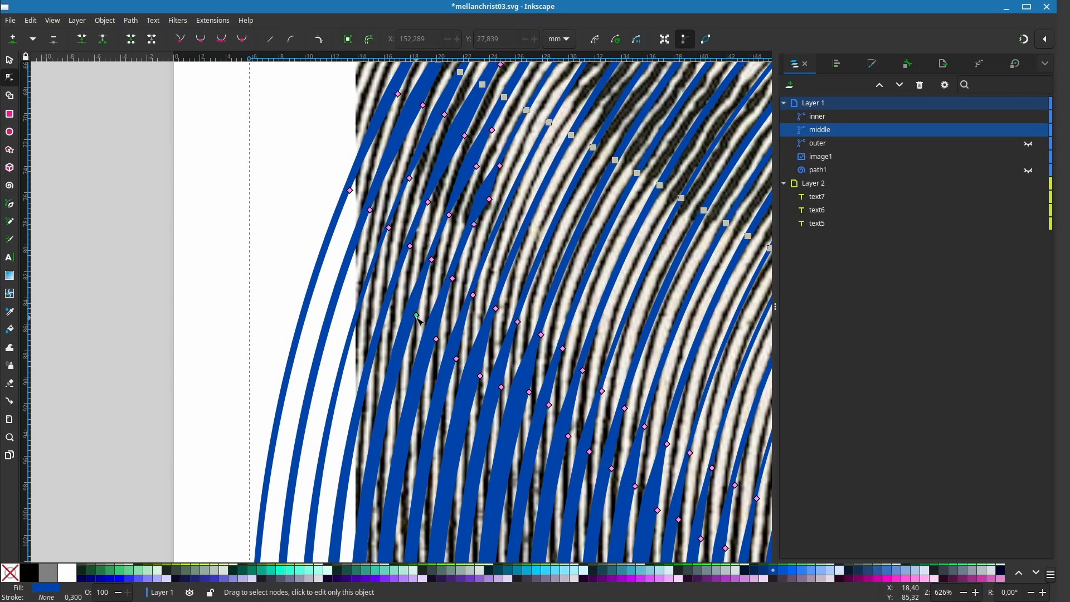
Step: Finish the upper cheek's thickening row on the outermost strokes, reaching about X 13 mm, Y 78 mm
{"action": "left_click", "coordinate": [410, 246], "text": "ctrl"}
{"action": "left_click_drag", "start_coordinate": [410, 246], "coordinate": [396, 299]}
{"action": "left_click", "coordinate": [388, 228], "text": "ctrl"}
{"action": "left_click_drag", "start_coordinate": [388, 228], "coordinate": [376, 275]}
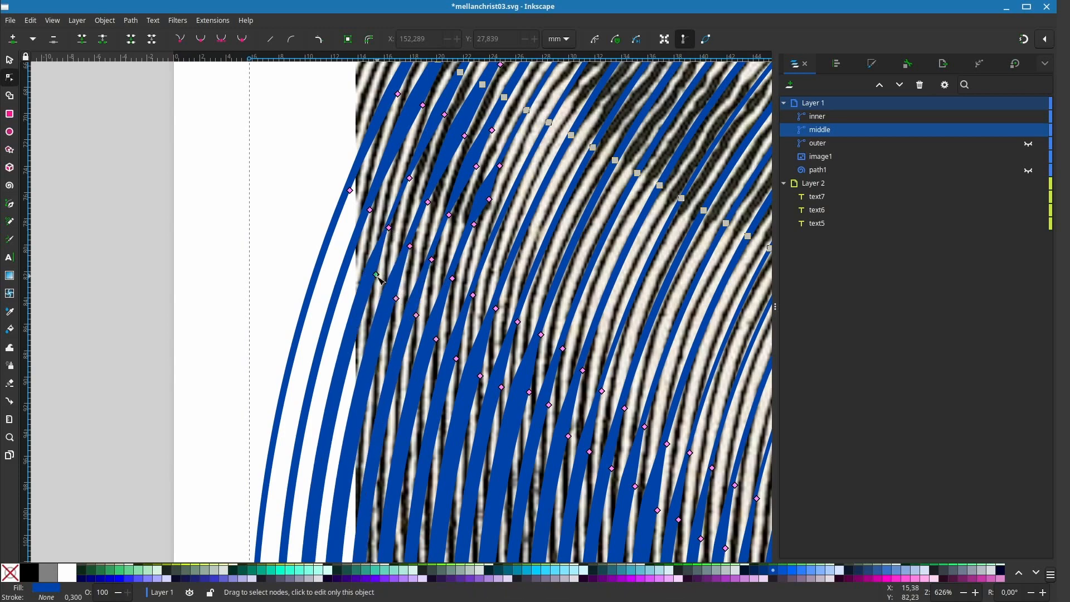
{"action": "left_click", "coordinate": [370, 211], "text": "ctrl"}
{"action": "left_click_drag", "start_coordinate": [369, 211], "coordinate": [355, 253]}
{"action": "left_click", "coordinate": [350, 190], "text": "ctrl"}
{"action": "left_click_drag", "start_coordinate": [350, 191], "coordinate": [341, 224]}
Step: Add width points beneath the left eye around X 59–65 mm, Y 68–69 mm, and at about X 71 mm, Y 64 mm
{"action": "scroll", "coordinate": [341, 224], "scroll_direction": "down", "scroll_amount": 4}
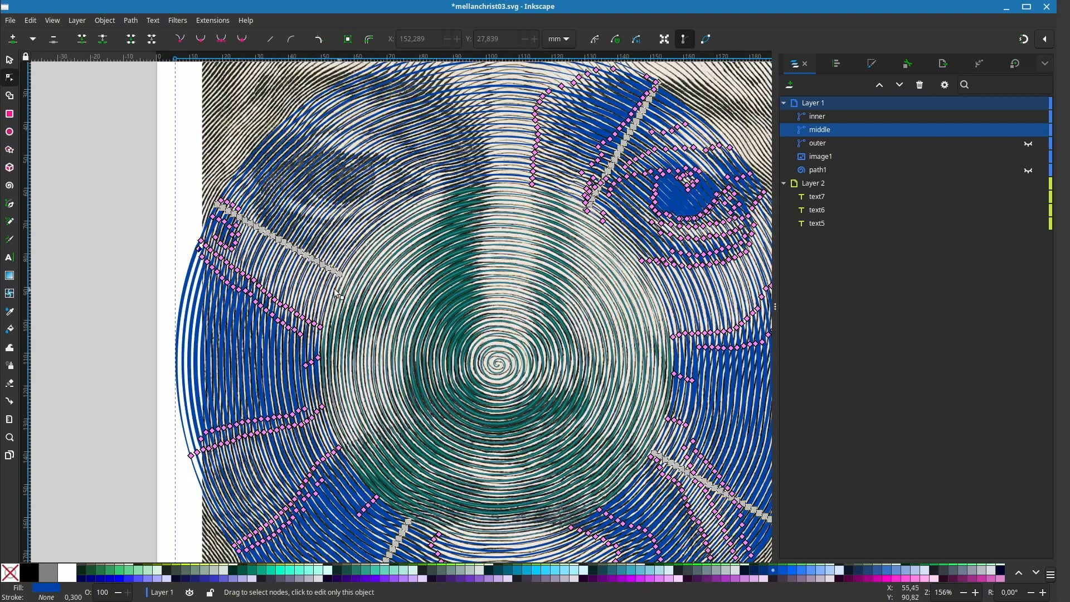
{"action": "left_click_drag", "start_coordinate": [334, 290], "coordinate": [549, 435]}
{"action": "scroll", "coordinate": [504, 390], "scroll_direction": "up", "scroll_amount": 3}
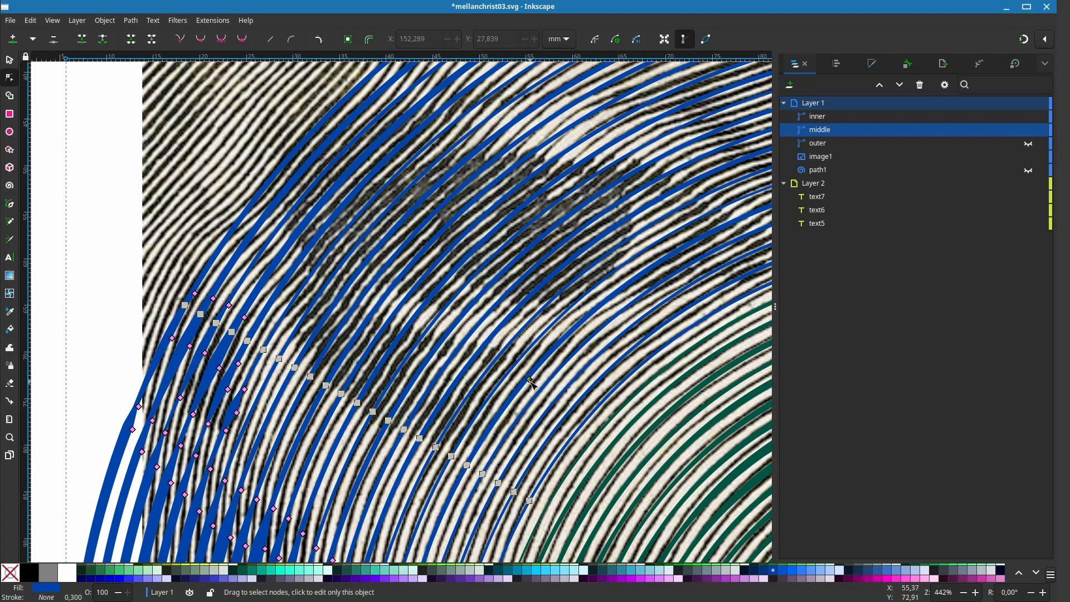
{"action": "left_click_drag", "start_coordinate": [556, 347], "coordinate": [563, 340]}
{"action": "scroll", "coordinate": [563, 343], "scroll_direction": "up", "scroll_amount": 1}
{"action": "mouse_move", "coordinate": [528, 372]}
{"action": "left_mouse_down"}
{"action": "mouse_move", "coordinate": [459, 334]}
{"action": "mouse_move", "coordinate": [544, 326]}
{"action": "mouse_move", "coordinate": [516, 370]}
{"action": "left_mouse_up"}
{"action": "left_click", "coordinate": [460, 333], "text": "ctrl"}
{"action": "left_click", "coordinate": [502, 327], "text": "ctrl"}
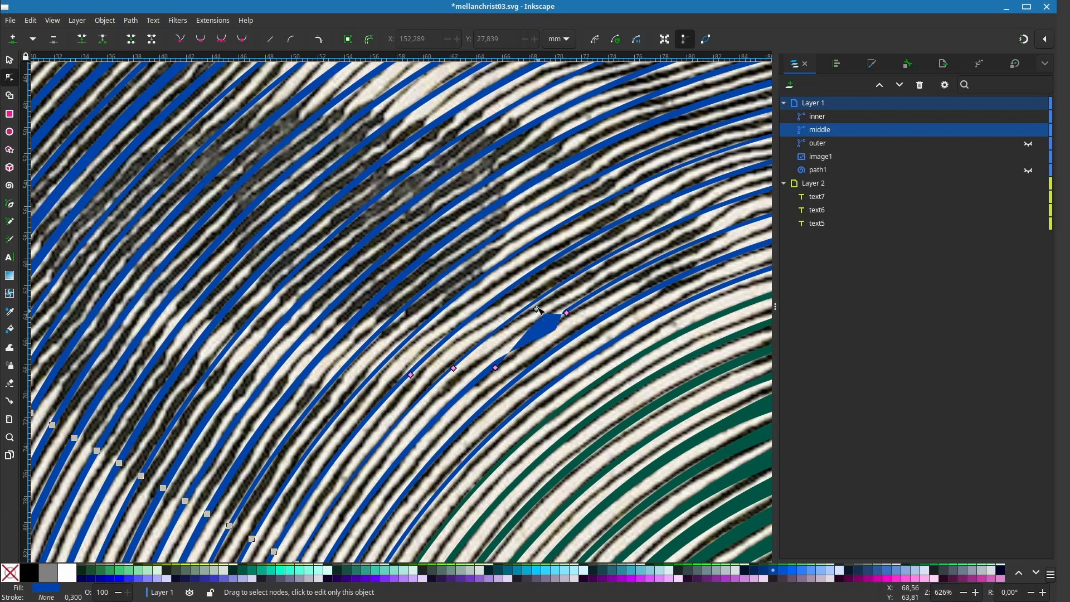
Step: Add width points along the left eye's lower shading edge, around X 61–69 mm, Y 63–64 mm
{"action": "mouse_move", "coordinate": [539, 311]}
{"action": "left_mouse_down"}
{"action": "mouse_move", "coordinate": [499, 301]}
{"action": "mouse_move", "coordinate": [516, 350]}
{"action": "mouse_move", "coordinate": [452, 367]}
{"action": "left_mouse_up"}
{"action": "left_click", "coordinate": [532, 308], "text": "ctrl"}
{"action": "left_click", "coordinate": [515, 350], "text": "ctrl"}
{"action": "left_click_drag", "start_coordinate": [515, 349], "coordinate": [514, 348]}
{"action": "left_click_drag", "start_coordinate": [436, 406], "coordinate": [540, 347]}
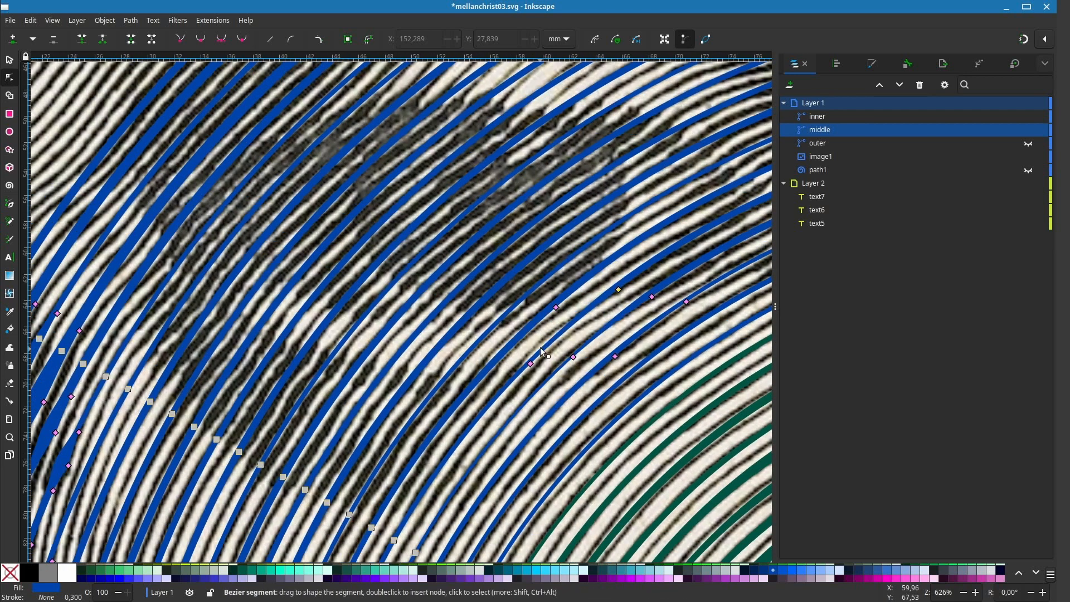
Step: Continue the row of width points beneath the left eye outward from about X 56 mm, Y 69 mm to X 37 mm, Y 64 mm
{"action": "left_click", "coordinate": [556, 307], "text": "ctrl"}
{"action": "mouse_move", "coordinate": [556, 307]}
{"action": "left_mouse_down"}
{"action": "mouse_move", "coordinate": [496, 367]}
{"action": "mouse_move", "coordinate": [395, 367]}
{"action": "left_mouse_up"}
{"action": "left_click", "coordinate": [456, 370], "text": "ctrl"}
{"action": "left_click", "coordinate": [422, 369], "text": "ctrl"}
{"action": "mouse_move", "coordinate": [395, 367]}
{"action": "left_mouse_down"}
{"action": "mouse_move", "coordinate": [550, 383]}
{"action": "mouse_move", "coordinate": [477, 364]}
{"action": "left_mouse_up"}
{"action": "left_click", "coordinate": [551, 383], "text": "ctrl"}
{"action": "left_click", "coordinate": [495, 370], "text": "ctrl"}
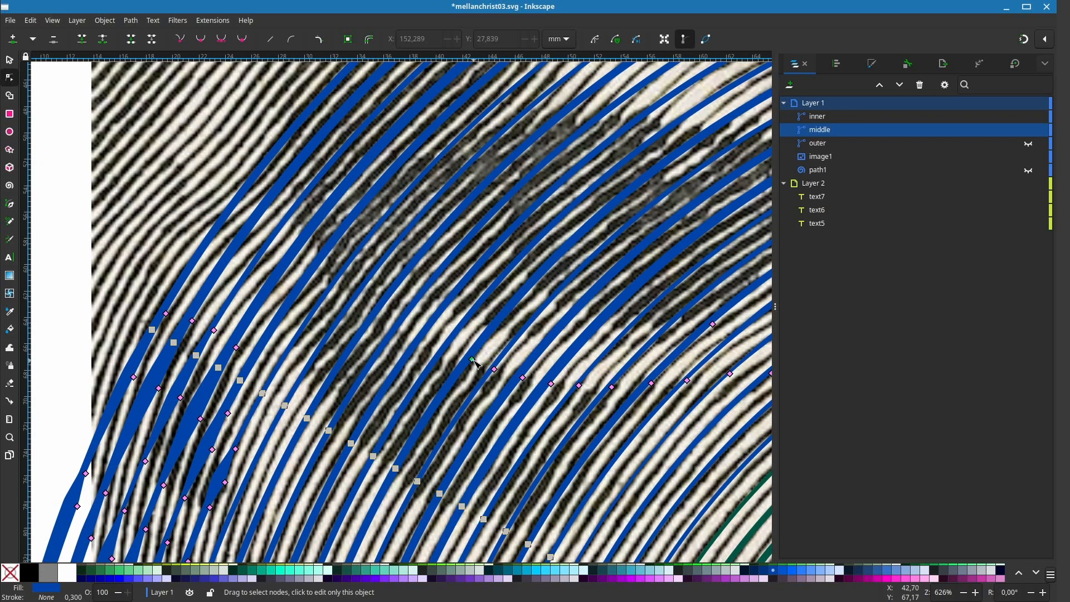
{"action": "left_click", "coordinate": [425, 335], "text": "ctrl"}
{"action": "left_click_drag", "start_coordinate": [425, 334], "coordinate": [405, 324]}
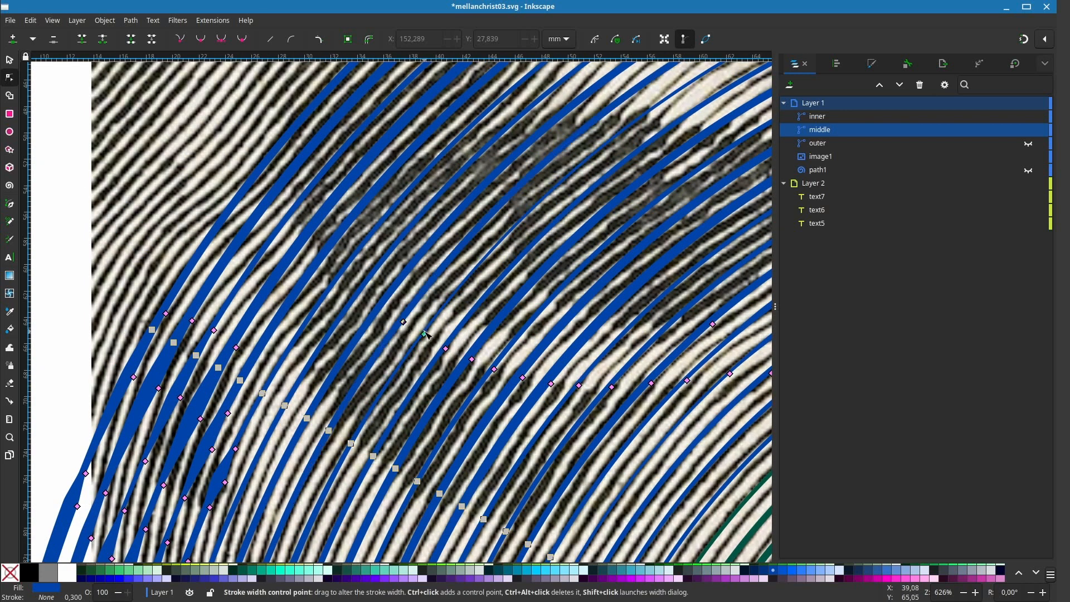
Step: Start a row of width points along the lower edge of the dark under-eye patch, working outward from about X 50 mm, Y 80 mm
{"action": "scroll", "coordinate": [428, 341], "scroll_direction": "up", "scroll_amount": 2}
{"action": "scroll", "coordinate": [417, 341], "scroll_direction": "down", "scroll_amount": 3}
{"action": "scroll", "coordinate": [420, 344], "scroll_direction": "down", "scroll_amount": 1}
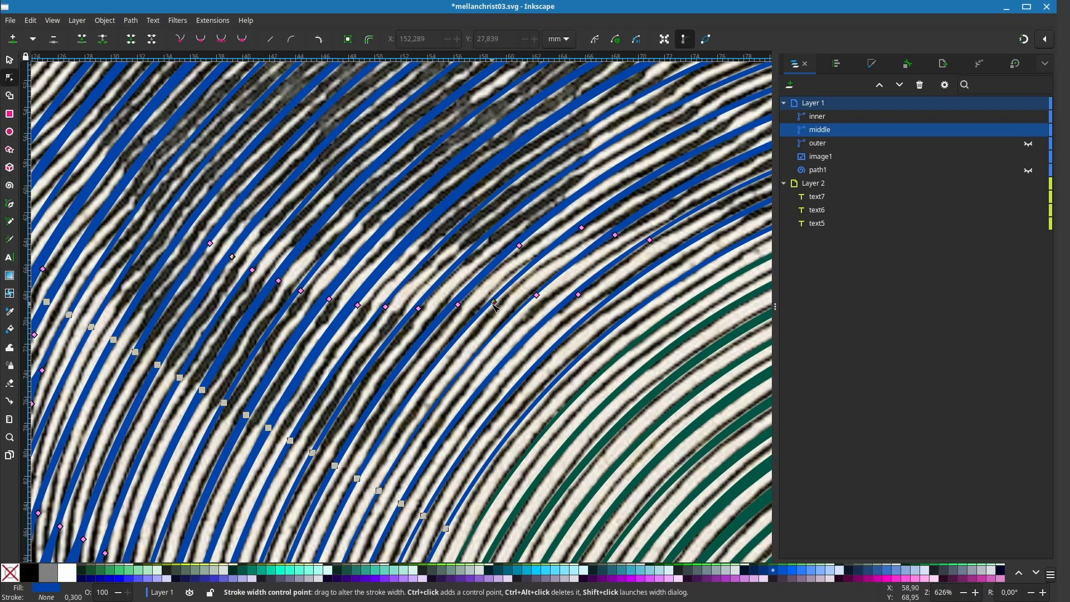
{"action": "mouse_move", "coordinate": [381, 452]}
{"action": "left_mouse_down"}
{"action": "mouse_move", "coordinate": [242, 428]}
{"action": "mouse_move", "coordinate": [466, 423]}
{"action": "mouse_move", "coordinate": [402, 377]}
{"action": "left_mouse_up"}
{"action": "left_click", "coordinate": [276, 425], "text": "ctrl"}
{"action": "left_click", "coordinate": [465, 423], "text": "ctrl"}
{"action": "left_click", "coordinate": [447, 407], "text": "ctrl"}
{"action": "left_click", "coordinate": [425, 392], "text": "ctrl"}
{"action": "mouse_move", "coordinate": [403, 377]}
{"action": "left_mouse_down"}
{"action": "mouse_move", "coordinate": [414, 423]}
{"action": "mouse_move", "coordinate": [355, 327]}
{"action": "mouse_move", "coordinate": [408, 419]}
{"action": "mouse_move", "coordinate": [344, 334]}
{"action": "mouse_move", "coordinate": [324, 365]}
{"action": "mouse_move", "coordinate": [333, 380]}
{"action": "mouse_move", "coordinate": [296, 299]}
{"action": "left_mouse_up"}
Step: Continue the under-eye patch's edge row outward and up past the eye's outer corner to about X 25 mm, Y 55 mm
{"action": "left_click", "coordinate": [414, 423], "text": "ctrl"}
{"action": "left_click", "coordinate": [382, 383], "text": "ctrl"}
{"action": "left_click", "coordinate": [366, 358], "text": "ctrl"}
{"action": "left_click", "coordinate": [408, 418], "text": "ctrl"}
{"action": "left_click", "coordinate": [395, 392], "text": "ctrl"}
{"action": "left_click", "coordinate": [381, 371], "text": "ctrl"}
{"action": "left_click", "coordinate": [364, 350], "text": "ctrl"}
{"action": "left_click", "coordinate": [315, 362], "text": "ctrl"}
{"action": "left_click", "coordinate": [304, 330], "text": "ctrl"}
Step: Add width points along the upper outer edge of the eye socket shading, around X 38–49 mm, Y 40–44 mm
{"action": "mouse_move", "coordinate": [312, 328]}
{"action": "left_mouse_down"}
{"action": "mouse_move", "coordinate": [162, 477]}
{"action": "mouse_move", "coordinate": [318, 261]}
{"action": "mouse_move", "coordinate": [297, 252]}
{"action": "mouse_move", "coordinate": [297, 221]}
{"action": "mouse_move", "coordinate": [342, 250]}
{"action": "mouse_move", "coordinate": [431, 272]}
{"action": "mouse_move", "coordinate": [326, 241]}
{"action": "mouse_move", "coordinate": [342, 257]}
{"action": "mouse_move", "coordinate": [310, 284]}
{"action": "mouse_move", "coordinate": [460, 294]}
{"action": "left_mouse_up"}
{"action": "left_click", "coordinate": [146, 448], "text": "ctrl"}
{"action": "left_click", "coordinate": [297, 220], "text": "ctrl"}
{"action": "left_click", "coordinate": [318, 235], "text": "ctrl"}
{"action": "left_click", "coordinate": [329, 233], "text": "ctrl"}
Step: Add a row of width points along the top edge of the dark eye patch, around X 47–66 mm, Y 48–49 mm
{"action": "left_click", "coordinate": [309, 284], "text": "ctrl"}
{"action": "left_click", "coordinate": [347, 286], "text": "ctrl"}
{"action": "left_click", "coordinate": [385, 287], "text": "ctrl"}
{"action": "left_click", "coordinate": [427, 288], "text": "ctrl"}
{"action": "mouse_move", "coordinate": [460, 295]}
{"action": "left_mouse_down"}
{"action": "mouse_move", "coordinate": [361, 283]}
{"action": "mouse_move", "coordinate": [453, 285]}
{"action": "left_mouse_up"}
{"action": "left_click", "coordinate": [361, 283], "text": "ctrl"}
{"action": "left_click", "coordinate": [406, 287], "text": "ctrl"}
Step: Add width points around the inner end of the dark eye patch, near X 68–70 mm, Y 50–55 mm
{"action": "mouse_move", "coordinate": [455, 286]}
{"action": "left_mouse_down"}
{"action": "mouse_move", "coordinate": [382, 258]}
{"action": "mouse_move", "coordinate": [530, 304]}
{"action": "mouse_move", "coordinate": [351, 246]}
{"action": "mouse_move", "coordinate": [344, 285]}
{"action": "mouse_move", "coordinate": [323, 289]}
{"action": "mouse_move", "coordinate": [347, 303]}
{"action": "mouse_move", "coordinate": [352, 330]}
{"action": "left_mouse_up"}
{"action": "left_click", "coordinate": [382, 258], "text": "ctrl"}
{"action": "left_click", "coordinate": [411, 271], "text": "ctrl"}
{"action": "left_click", "coordinate": [350, 245], "text": "ctrl"}
{"action": "left_click", "coordinate": [323, 288], "text": "ctrl"}
{"action": "left_click", "coordinate": [347, 303], "text": "ctrl"}
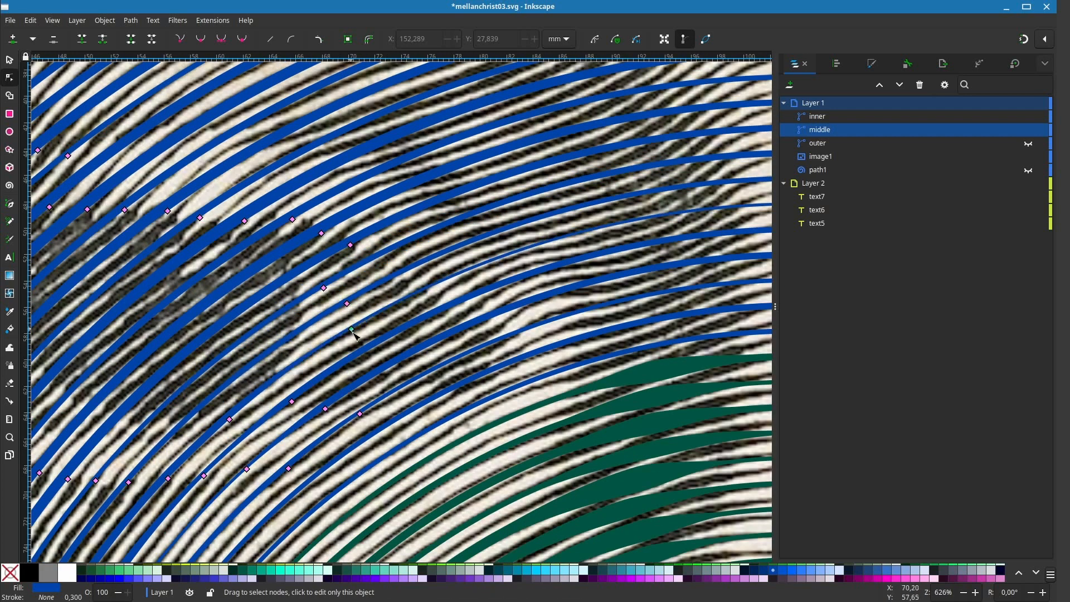
Step: Add width points on the eye's nose side, near X 70 mm, Y 58 mm, X 74 mm, Y 49 mm, and X 77 mm, Y 63 mm
{"action": "mouse_move", "coordinate": [357, 374]}
{"action": "left_mouse_down"}
{"action": "mouse_move", "coordinate": [532, 376]}
{"action": "mouse_move", "coordinate": [443, 384]}
{"action": "left_mouse_up"}
{"action": "mouse_move", "coordinate": [435, 261]}
{"action": "left_mouse_down"}
{"action": "mouse_move", "coordinate": [387, 292]}
{"action": "mouse_move", "coordinate": [207, 317]}
{"action": "mouse_move", "coordinate": [619, 202]}
{"action": "left_mouse_up"}
{"action": "left_click", "coordinate": [207, 317], "text": "ctrl"}
{"action": "left_click", "coordinate": [259, 293], "text": "ctrl"}
{"action": "mouse_move", "coordinate": [321, 477]}
{"action": "left_mouse_down"}
{"action": "mouse_move", "coordinate": [417, 388]}
{"action": "mouse_move", "coordinate": [592, 329]}
{"action": "left_mouse_up"}
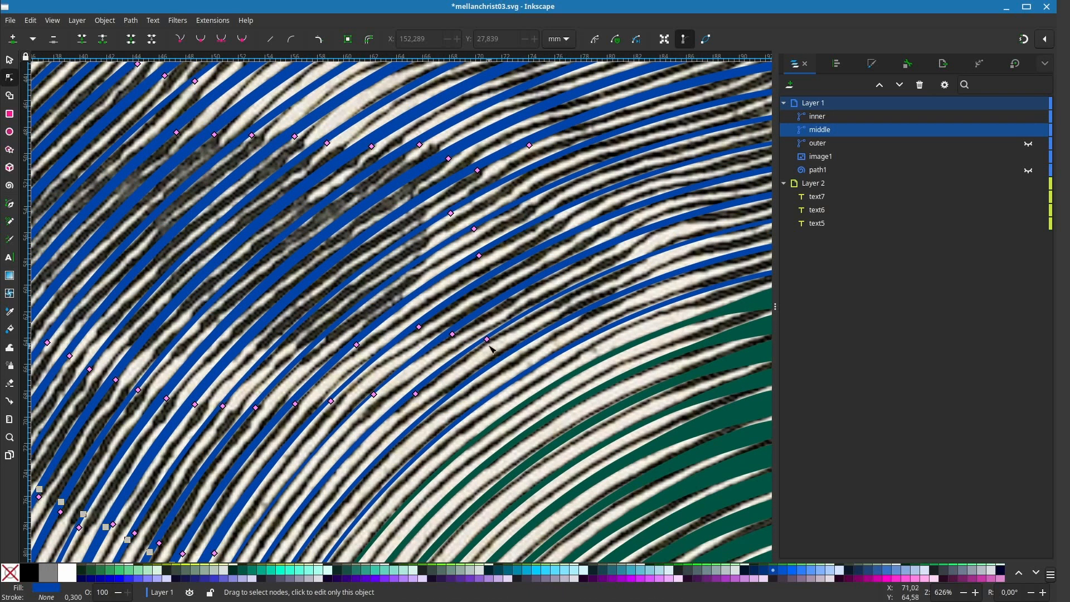
{"action": "left_click", "coordinate": [486, 339], "text": "ctrl"}
{"action": "left_click_drag", "start_coordinate": [487, 339], "coordinate": [576, 319]}
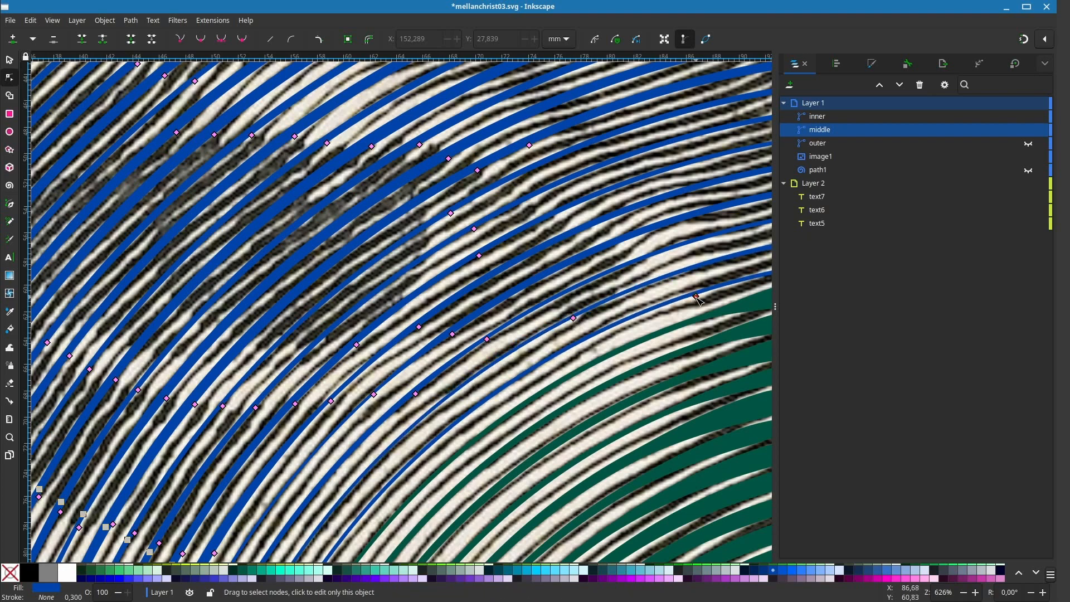
Step: Thicken the strokes across the dark under-eye patch with width points around X 44–55 mm, Y 72–74 mm
{"action": "left_click_drag", "start_coordinate": [455, 431], "coordinate": [586, 349]}
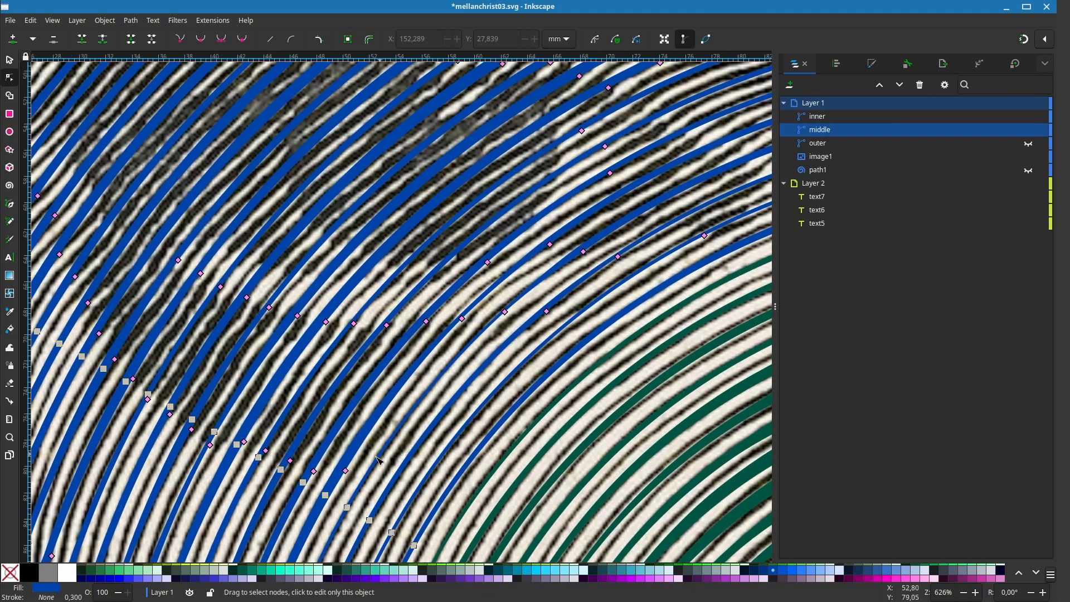
{"action": "left_click", "coordinate": [345, 470], "text": "ctrl"}
{"action": "mouse_move", "coordinate": [345, 471]}
{"action": "left_mouse_down"}
{"action": "mouse_move", "coordinate": [406, 392]}
{"action": "mouse_move", "coordinate": [372, 389]}
{"action": "left_mouse_up"}
{"action": "left_click", "coordinate": [314, 471], "text": "ctrl"}
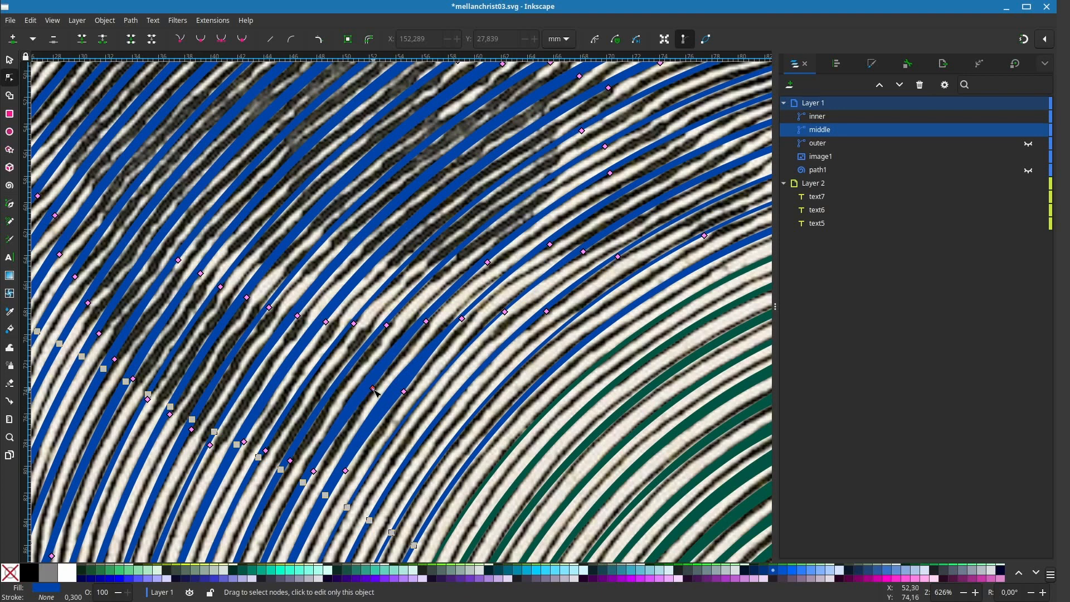
{"action": "left_click", "coordinate": [244, 441], "text": "ctrl"}
{"action": "left_click_drag", "start_coordinate": [244, 441], "coordinate": [294, 365]}
{"action": "left_click_drag", "start_coordinate": [294, 366], "coordinate": [505, 387]}
{"action": "left_click", "coordinate": [420, 467], "text": "ctrl"}
{"action": "mouse_move", "coordinate": [421, 467]}
{"action": "left_mouse_down"}
{"action": "mouse_move", "coordinate": [478, 389]}
{"action": "mouse_move", "coordinate": [560, 410]}
{"action": "left_mouse_up"}
{"action": "left_click", "coordinate": [528, 399], "text": "ctrl"}
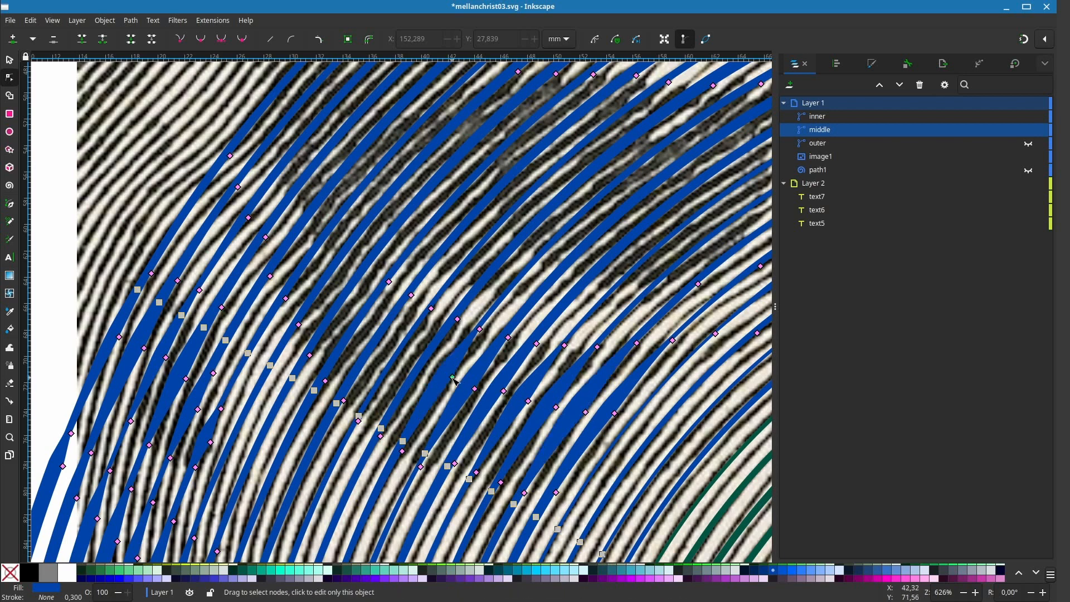
Step: Extend the under-eye patch's thickening row outward to about X 36 mm, Y 67 mm
{"action": "left_click", "coordinate": [452, 378], "text": "ctrl"}
{"action": "left_click_drag", "start_coordinate": [453, 378], "coordinate": [433, 365]}
{"action": "left_click_drag", "start_coordinate": [433, 366], "coordinate": [507, 402]}
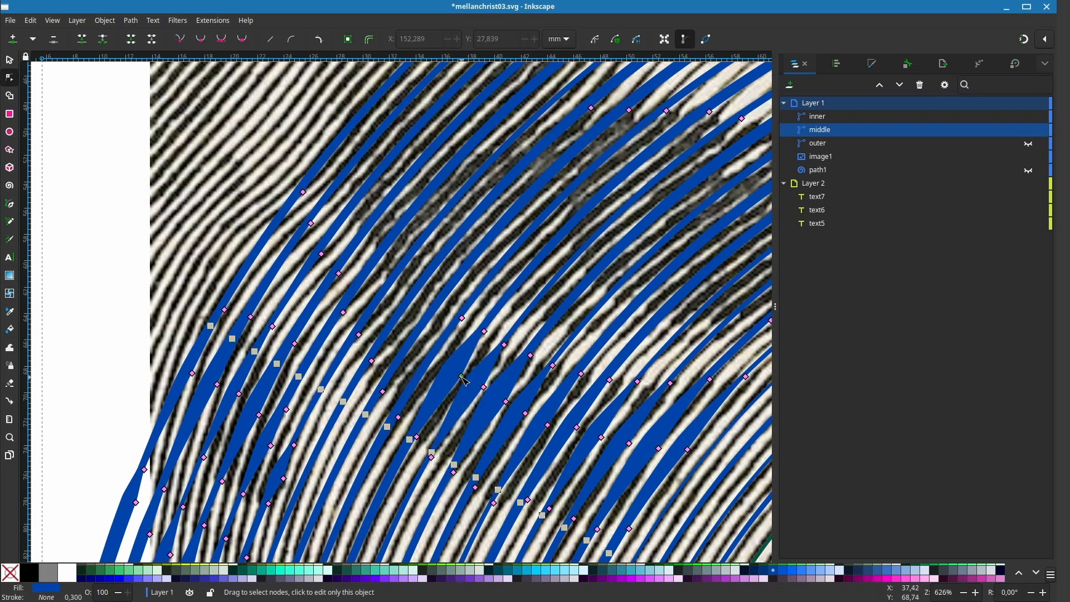
{"action": "mouse_move", "coordinate": [443, 360]}
{"action": "left_mouse_down"}
{"action": "mouse_move", "coordinate": [531, 417]}
{"action": "mouse_move", "coordinate": [594, 295]}
{"action": "mouse_move", "coordinate": [323, 325]}
{"action": "mouse_move", "coordinate": [272, 266]}
{"action": "mouse_move", "coordinate": [353, 389]}
{"action": "mouse_move", "coordinate": [299, 328]}
{"action": "left_mouse_up"}
Step: Thicken the strokes at the eye socket's outer side with width points from about X 41 mm, Y 58 mm to X 31 mm, Y 48 mm
{"action": "left_click", "coordinate": [531, 417], "text": "ctrl"}
{"action": "left_click", "coordinate": [304, 303], "text": "ctrl"}
{"action": "left_click", "coordinate": [351, 389], "text": "ctrl"}
{"action": "left_click", "coordinate": [335, 366], "text": "ctrl"}
{"action": "left_click", "coordinate": [320, 347], "text": "ctrl"}
{"action": "left_click_drag", "start_coordinate": [299, 327], "coordinate": [132, 197]}
Step: Add a row of width points below the eye from about X 39 mm, Y 62 mm to X 57 mm, Y 65 mm
{"action": "left_click", "coordinate": [215, 409], "text": "ctrl"}
{"action": "left_click_drag", "start_coordinate": [215, 409], "coordinate": [249, 369]}
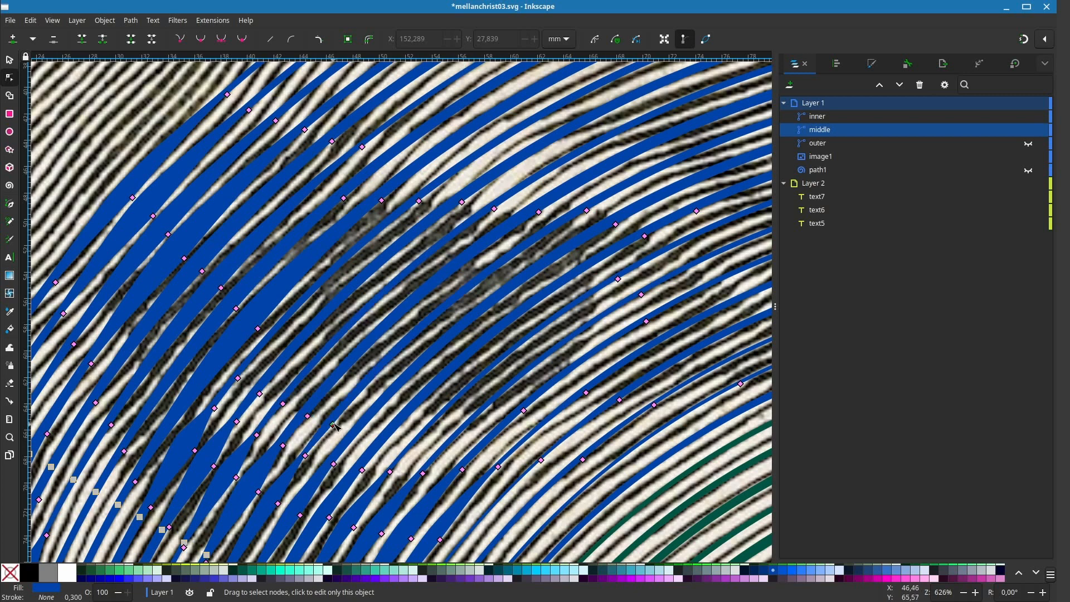
{"action": "scroll", "coordinate": [367, 425], "scroll_direction": "up", "scroll_amount": 2}
{"action": "left_click_drag", "start_coordinate": [367, 426], "coordinate": [372, 384]}
{"action": "left_click", "coordinate": [247, 339], "text": "ctrl"}
{"action": "scroll", "coordinate": [324, 341], "scroll_direction": "down", "scroll_amount": 2}
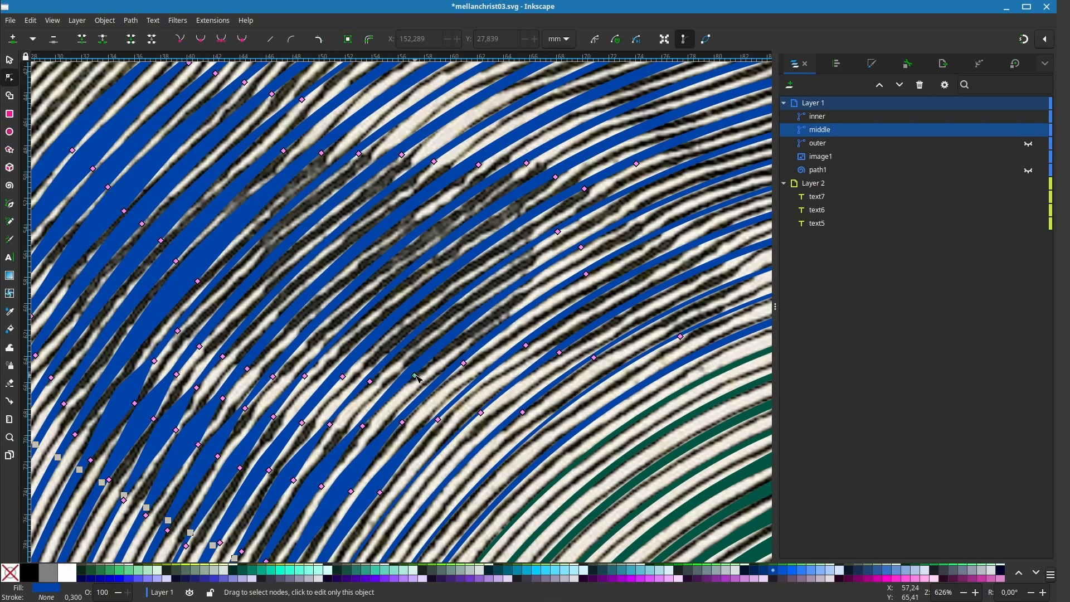
{"action": "scroll", "coordinate": [417, 378], "scroll_direction": "up", "scroll_amount": 3}
{"action": "scroll", "coordinate": [491, 351], "scroll_direction": "right", "scroll_amount": 4}
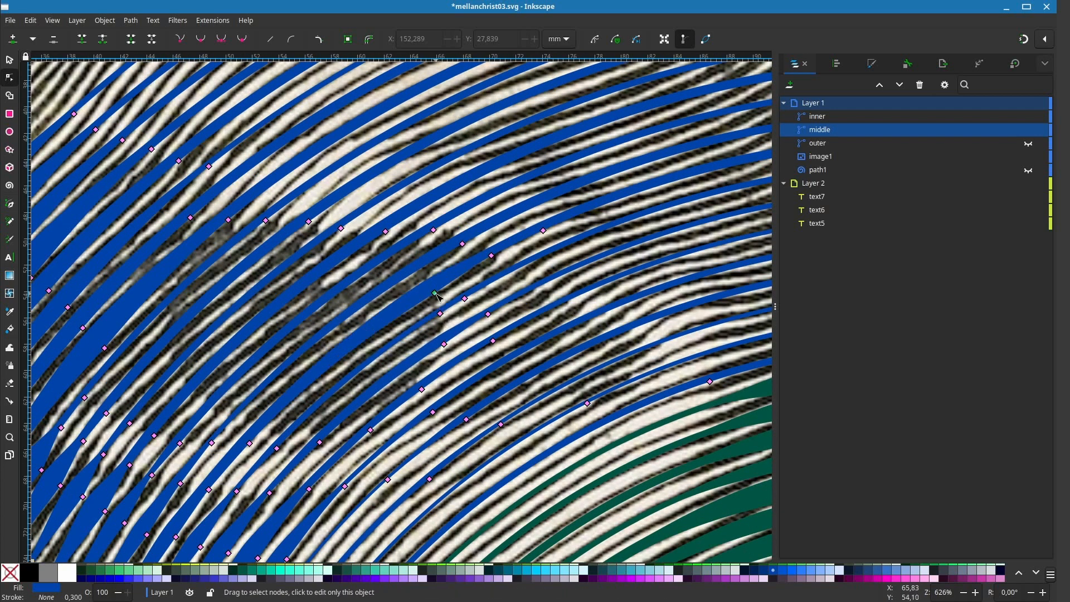
Step: Mark the eye's nose-side edge with width points from about X 66 mm, Y 54 mm down to X 57 mm, Y 65 mm
{"action": "left_click_drag", "start_coordinate": [435, 293], "coordinate": [436, 290]}
{"action": "left_click_drag", "start_coordinate": [444, 303], "coordinate": [477, 312]}
{"action": "left_click_drag", "start_coordinate": [368, 448], "coordinate": [384, 435]}
Step: Thicken the strokes just inside the eye's nose-side edge, around X 65 mm, Y 57–60 mm
{"action": "scroll", "coordinate": [381, 437], "scroll_direction": "up", "scroll_amount": 2}
{"action": "left_click_drag", "start_coordinate": [380, 379], "coordinate": [439, 435]}
{"action": "left_click_drag", "start_coordinate": [443, 492], "coordinate": [380, 478]}
{"action": "left_click", "coordinate": [585, 378], "text": "ctrl"}
{"action": "mouse_move", "coordinate": [586, 378]}
{"action": "left_mouse_down"}
{"action": "mouse_move", "coordinate": [579, 311]}
{"action": "mouse_move", "coordinate": [587, 310]}
{"action": "left_mouse_up"}
{"action": "left_click_drag", "start_coordinate": [589, 311], "coordinate": [625, 359]}
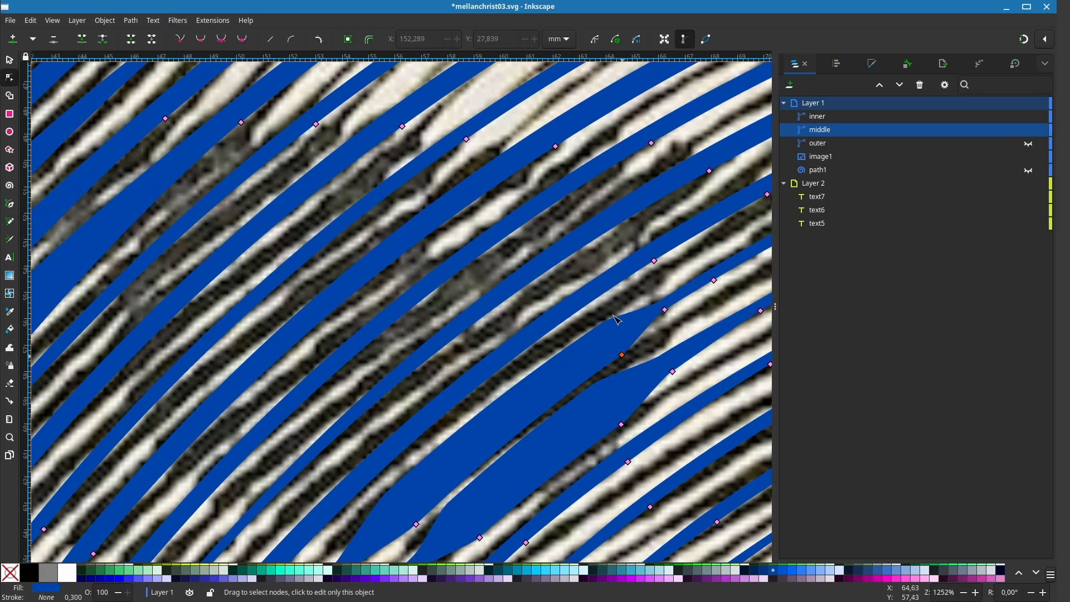
{"action": "left_click_drag", "start_coordinate": [613, 315], "coordinate": [615, 305]}
Step: Thicken the strokes across the lower part of the dark eye until they nearly fill it
{"action": "left_click_drag", "start_coordinate": [363, 504], "coordinate": [363, 506]}
{"action": "mouse_move", "coordinate": [375, 468]}
{"action": "left_mouse_down"}
{"action": "mouse_move", "coordinate": [507, 432]}
{"action": "mouse_move", "coordinate": [519, 416]}
{"action": "left_mouse_up"}
{"action": "left_click", "coordinate": [507, 454], "text": "ctrl"}
{"action": "mouse_move", "coordinate": [506, 453]}
{"action": "left_mouse_down"}
{"action": "mouse_move", "coordinate": [449, 441]}
{"action": "mouse_move", "coordinate": [368, 454]}
{"action": "mouse_move", "coordinate": [438, 490]}
{"action": "mouse_move", "coordinate": [293, 407]}
{"action": "mouse_move", "coordinate": [331, 448]}
{"action": "mouse_move", "coordinate": [138, 442]}
{"action": "left_mouse_up"}
{"action": "left_click", "coordinate": [447, 441], "text": "ctrl"}
{"action": "left_click", "coordinate": [391, 463], "text": "ctrl"}
{"action": "left_click", "coordinate": [347, 435], "text": "ctrl"}
Step: Thicken the eye's upper strokes with width points from about X 63 mm, Y 52 mm to X 54 mm, Y 50 mm
{"action": "scroll", "coordinate": [331, 396], "scroll_direction": "down", "scroll_amount": 2}
{"action": "scroll", "coordinate": [314, 454], "scroll_direction": "up", "scroll_amount": 1}
{"action": "left_click", "coordinate": [314, 454], "text": "ctrl"}
{"action": "left_click_drag", "start_coordinate": [547, 371], "coordinate": [526, 298]}
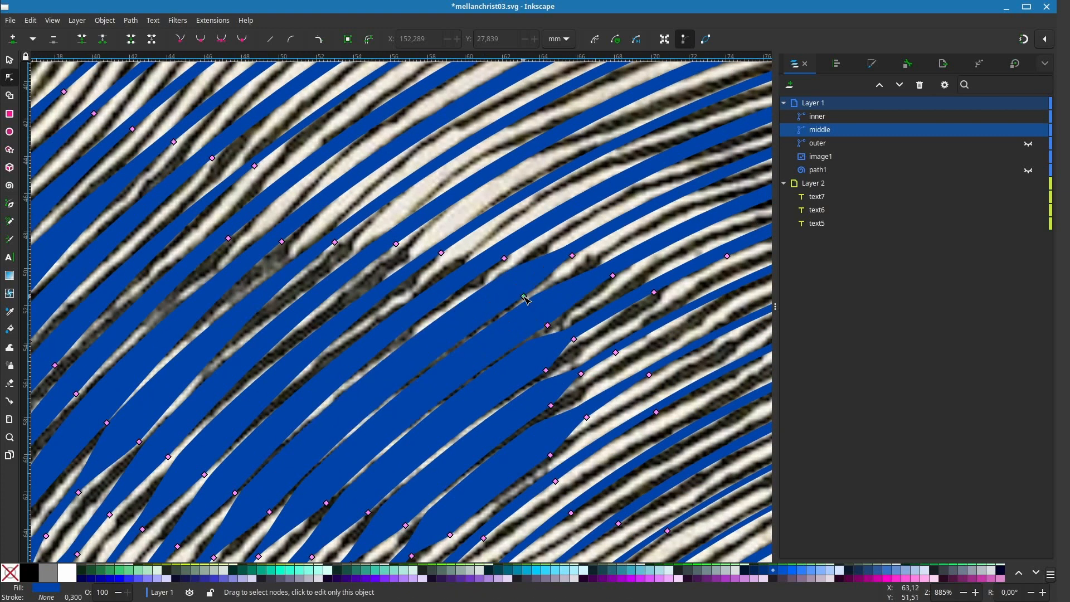
{"action": "left_click_drag", "start_coordinate": [407, 290], "coordinate": [402, 293]}
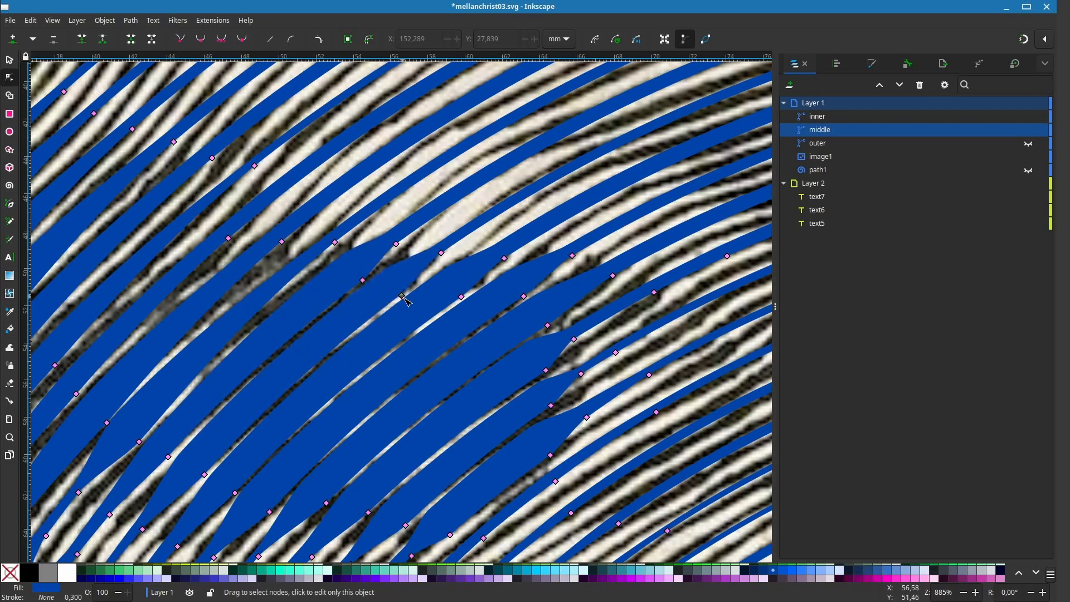
Step: Add width points between eye and nose from about X 82 mm, Y 58 mm to X 76 mm, Y 52 mm
{"action": "scroll", "coordinate": [414, 364], "scroll_direction": "down", "scroll_amount": 4, "text": "ctrl"}
{"action": "scroll", "coordinate": [414, 364], "scroll_direction": "up", "scroll_amount": 2, "text": "ctrl"}
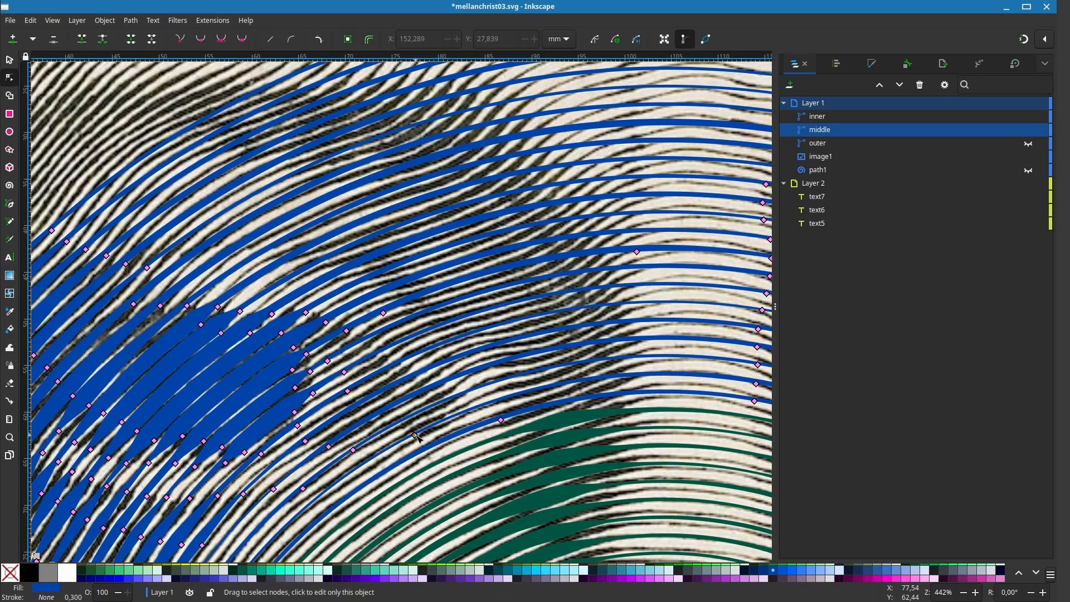
{"action": "scroll", "coordinate": [456, 422], "scroll_direction": "up", "scroll_amount": 1, "text": "ctrl"}
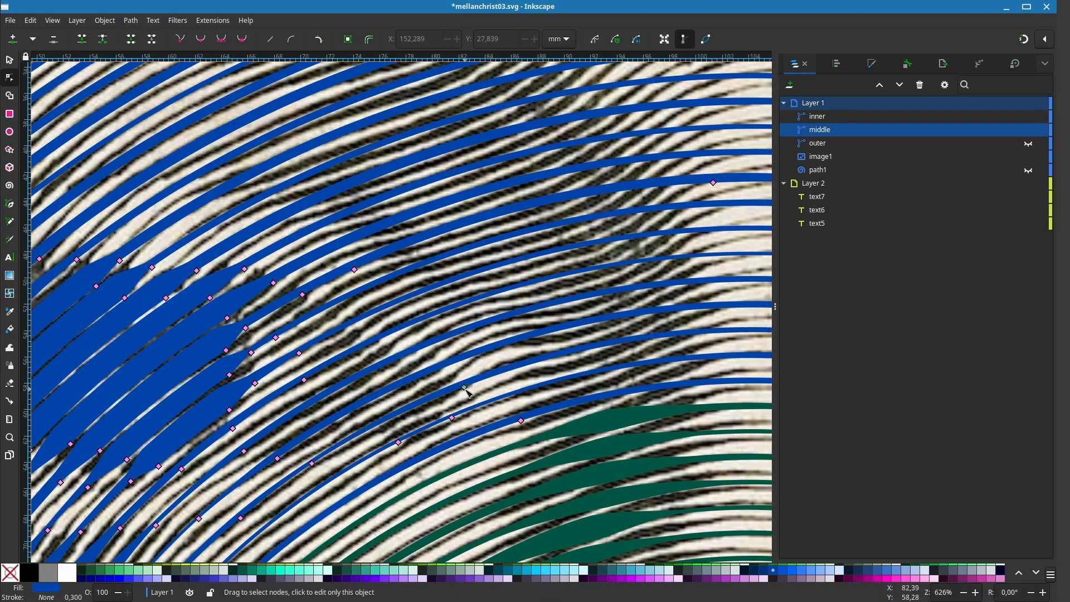
{"action": "double_click", "coordinate": [447, 368]}
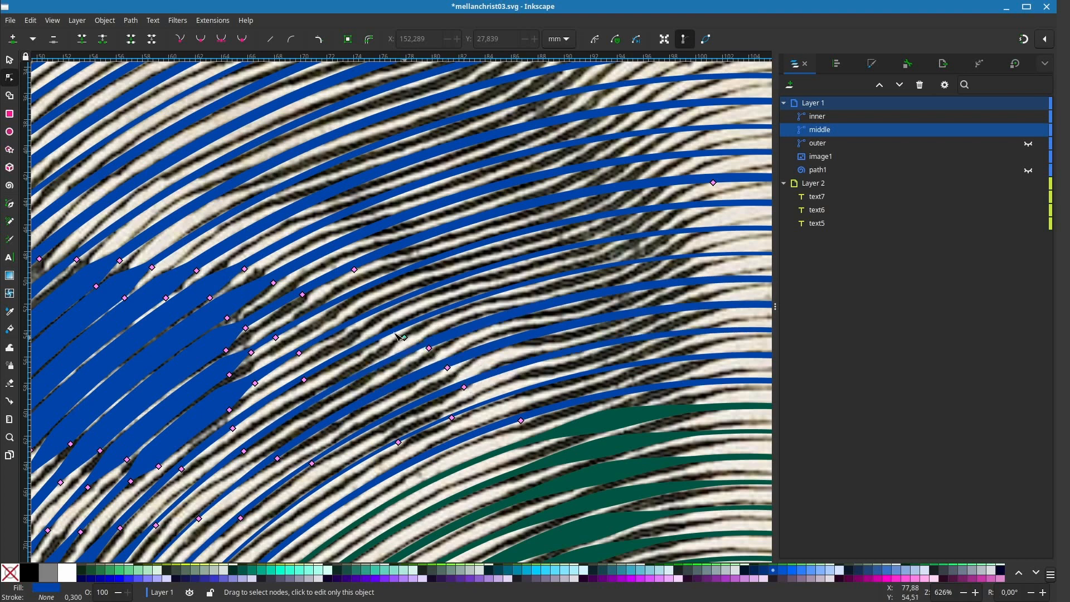
{"action": "mouse_move", "coordinate": [395, 333]}
{"action": "left_mouse_down"}
{"action": "mouse_move", "coordinate": [406, 338]}
{"action": "mouse_move", "coordinate": [383, 309]}
{"action": "left_mouse_up"}
{"action": "left_click", "coordinate": [403, 333], "text": "ctrl"}
Step: Thicken the strokes between eye and nose with width points from about X 80 mm, Y 62 mm to X 72 mm, Y 53 mm
{"action": "left_click_drag", "start_coordinate": [399, 443], "coordinate": [428, 437]}
{"action": "left_click_drag", "start_coordinate": [394, 397], "coordinate": [352, 393]}
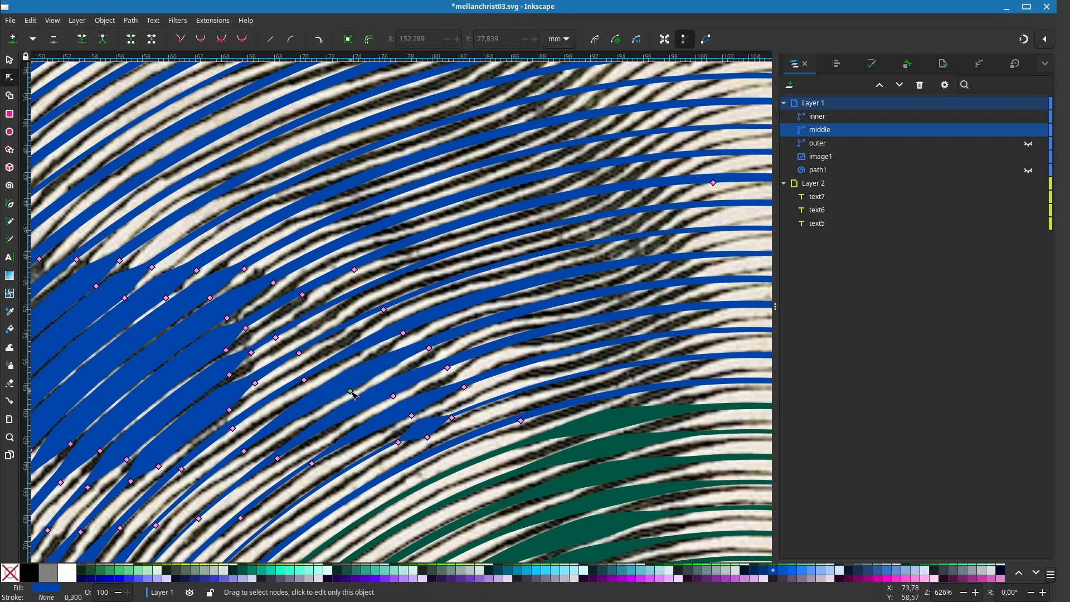
{"action": "left_click_drag", "start_coordinate": [341, 337], "coordinate": [331, 318]}
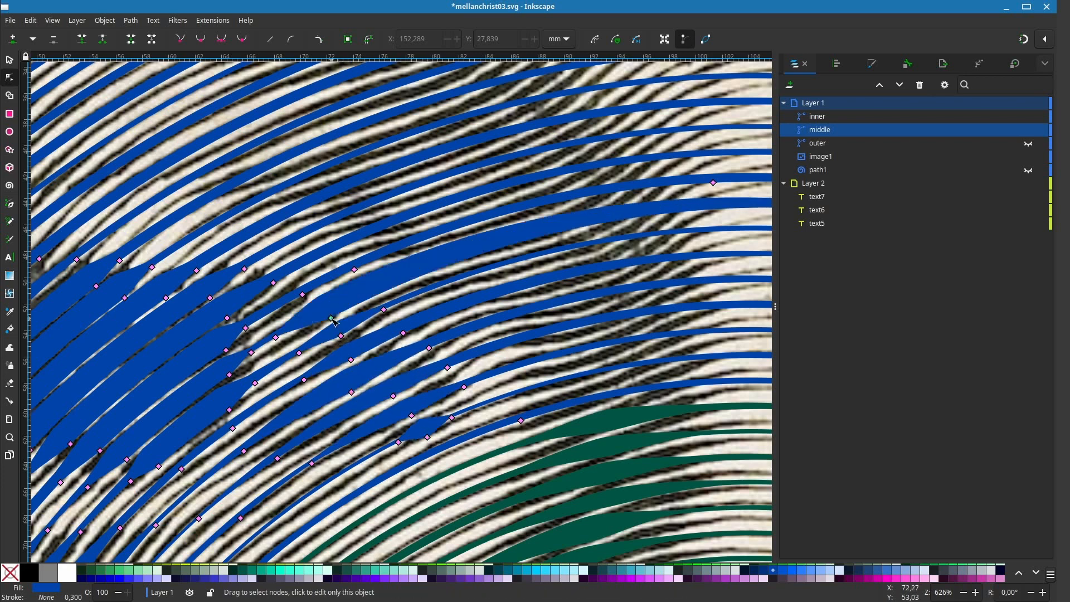
Step: Add width points along the nose-side edge of the brow shading from about X 101 mm, Y 43 mm to X 91 mm, Y 32 mm
{"action": "scroll", "coordinate": [614, 225], "scroll_direction": "down", "scroll_amount": 3}
{"action": "mouse_move", "coordinate": [613, 226]}
{"action": "left_mouse_down"}
{"action": "mouse_move", "coordinate": [475, 314]}
{"action": "mouse_move", "coordinate": [380, 338]}
{"action": "mouse_move", "coordinate": [377, 432]}
{"action": "left_mouse_up"}
{"action": "scroll", "coordinate": [381, 337], "scroll_direction": "up", "scroll_amount": 2}
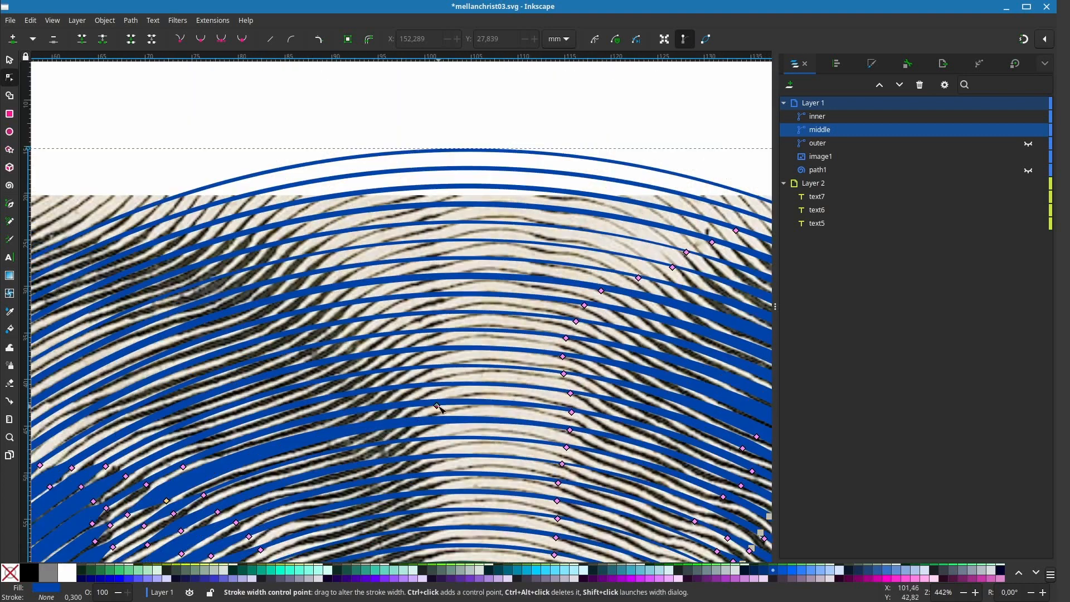
{"action": "left_click", "coordinate": [570, 394], "text": "shift"}
{"action": "key", "text": "Escape"}
{"action": "left_click", "coordinate": [570, 394], "text": "ctrl"}
{"action": "mouse_move", "coordinate": [570, 393]}
{"action": "left_mouse_down"}
{"action": "mouse_move", "coordinate": [415, 389]}
{"action": "mouse_move", "coordinate": [357, 343]}
{"action": "mouse_move", "coordinate": [485, 354]}
{"action": "mouse_move", "coordinate": [436, 327]}
{"action": "mouse_move", "coordinate": [487, 340]}
{"action": "mouse_move", "coordinate": [529, 314]}
{"action": "mouse_move", "coordinate": [569, 381]}
{"action": "left_mouse_up"}
{"action": "left_click", "coordinate": [488, 339], "text": "ctrl"}
{"action": "left_click", "coordinate": [530, 313], "text": "ctrl"}
Step: Extend the brow's edge row of width points to about X 68 mm, Y 22 mm and save the drawing
{"action": "mouse_move", "coordinate": [531, 313]}
{"action": "left_mouse_down"}
{"action": "mouse_move", "coordinate": [502, 266]}
{"action": "mouse_move", "coordinate": [478, 251]}
{"action": "mouse_move", "coordinate": [346, 271]}
{"action": "left_mouse_up"}
{"action": "left_click", "coordinate": [523, 297], "text": "ctrl"}
{"action": "left_click", "coordinate": [512, 279], "text": "ctrl"}
{"action": "left_click", "coordinate": [500, 266], "text": "ctrl"}
{"action": "left_click", "coordinate": [478, 252], "text": "ctrl"}
{"action": "left_click_drag", "start_coordinate": [478, 252], "coordinate": [400, 272]}
{"action": "left_click_drag", "start_coordinate": [500, 265], "coordinate": [512, 300]}
{"action": "key", "text": "ctrl+s"}
{"action": "scroll", "coordinate": [580, 353], "scroll_direction": "down", "scroll_amount": 4}
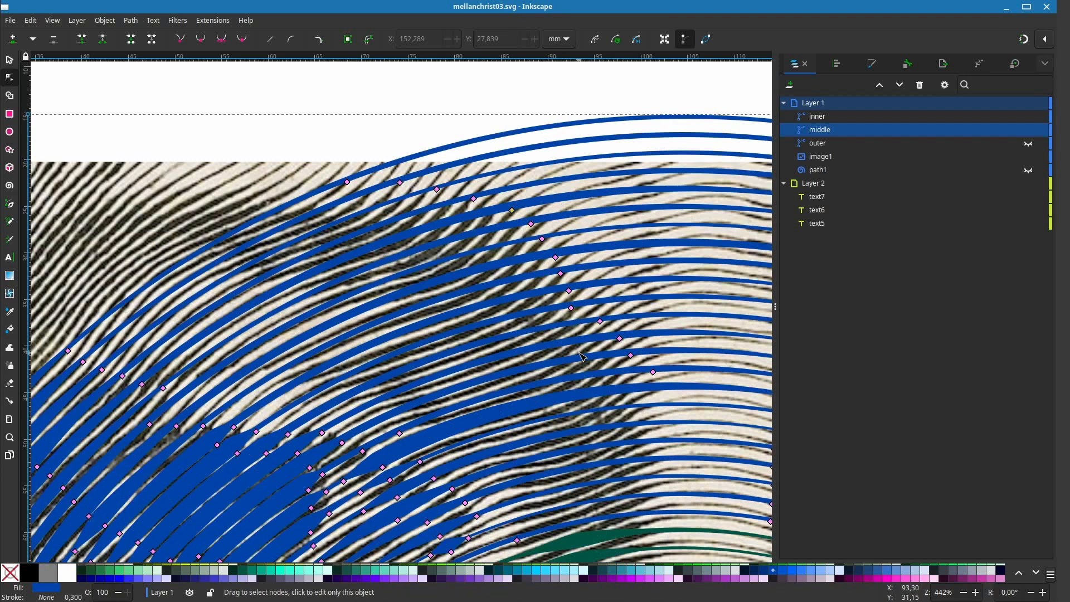
Step: Add width points along the brow shading's eye-side edge from about X 76 mm, Y 48 mm to X 57 mm, Y 32 mm
{"action": "scroll", "coordinate": [548, 382], "scroll_direction": "down", "scroll_amount": 2}
{"action": "scroll", "coordinate": [548, 382], "scroll_direction": "left", "scroll_amount": 3}
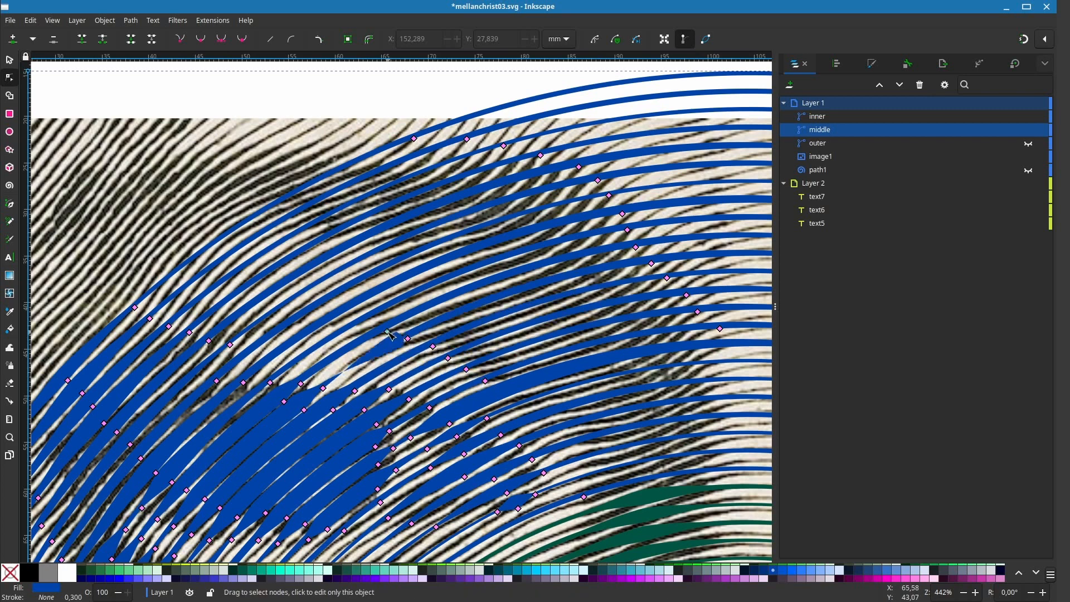
{"action": "scroll", "coordinate": [418, 349], "scroll_direction": "left", "scroll_amount": 3}
{"action": "scroll", "coordinate": [418, 349], "scroll_direction": "up", "scroll_amount": 2}
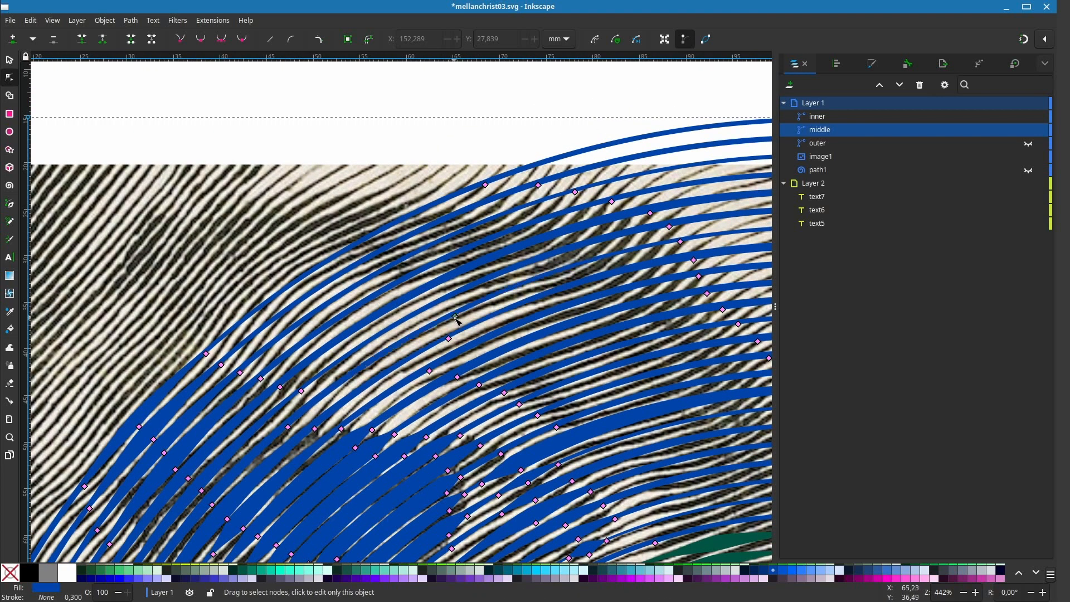
{"action": "left_click_drag", "start_coordinate": [453, 298], "coordinate": [447, 299]}
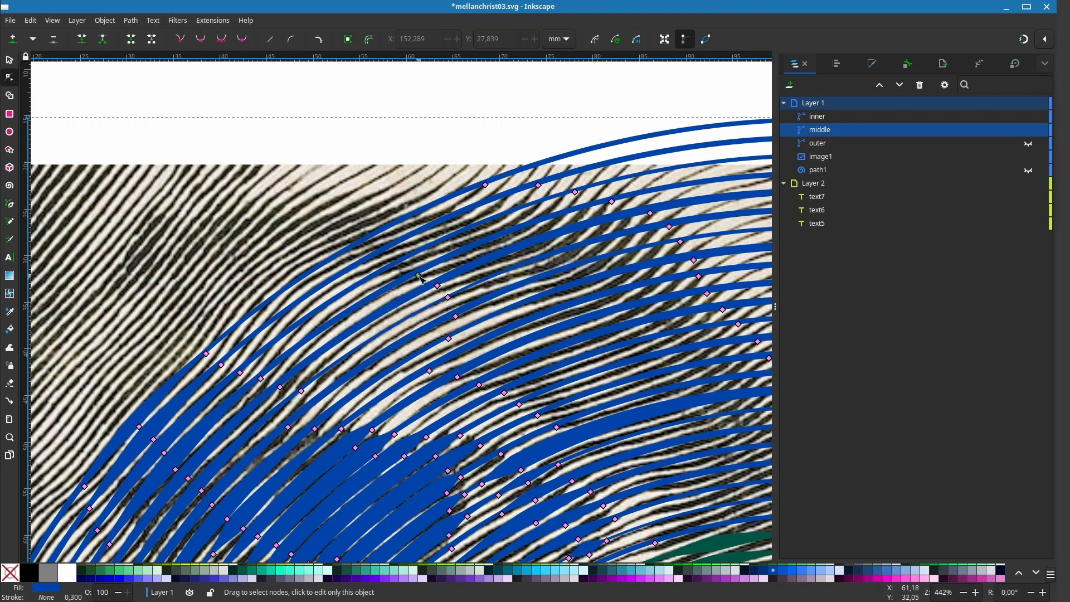
{"action": "mouse_move", "coordinate": [392, 268]}
{"action": "left_mouse_down"}
{"action": "mouse_move", "coordinate": [375, 273]}
{"action": "mouse_move", "coordinate": [384, 274]}
{"action": "left_mouse_up"}
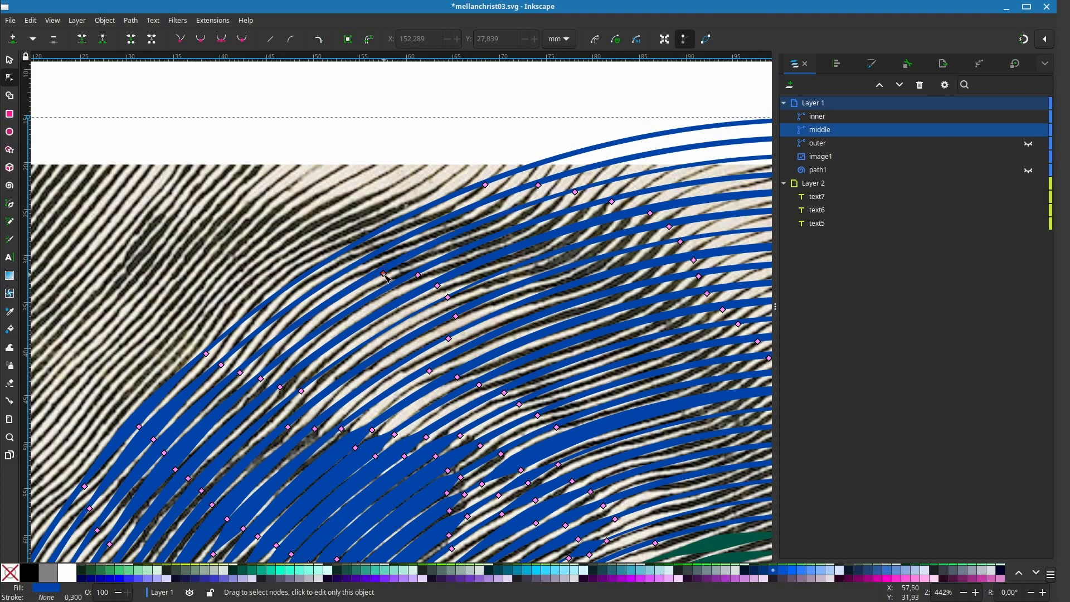
Step: Thicken the strokes through the middle of the brow shading from about X 86 mm, Y 45 mm to X 79 mm, Y 29 mm
{"action": "scroll", "coordinate": [320, 325], "scroll_direction": "right", "scroll_amount": 4}
{"action": "scroll", "coordinate": [320, 325], "scroll_direction": "up", "scroll_amount": 1}
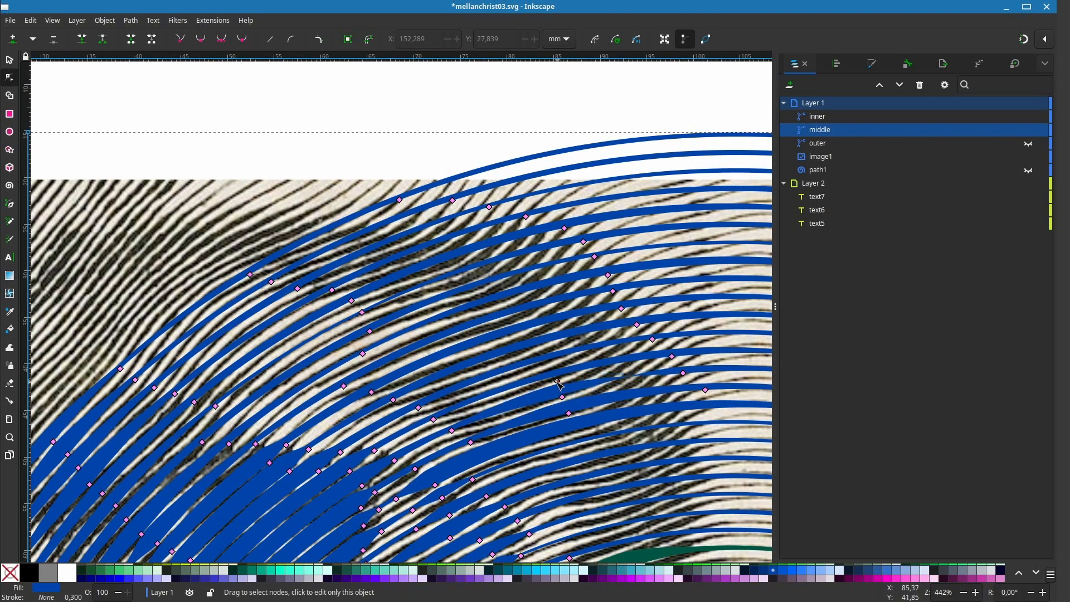
{"action": "scroll", "coordinate": [574, 397], "scroll_direction": "up", "scroll_amount": 3}
{"action": "scroll", "coordinate": [574, 397], "scroll_direction": "left", "scroll_amount": 2}
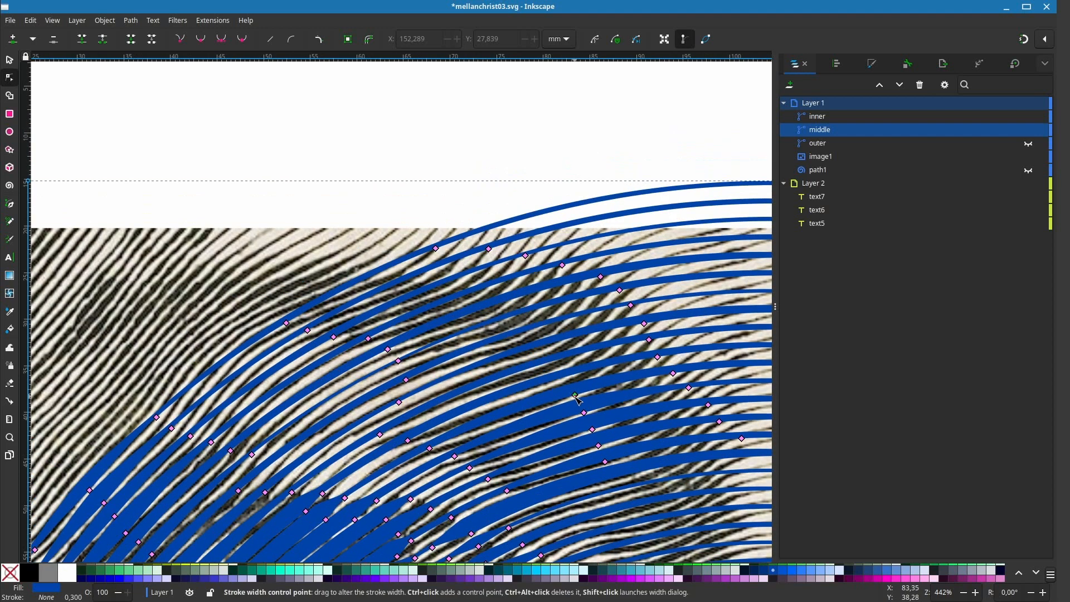
{"action": "scroll", "coordinate": [579, 390], "scroll_direction": "up", "scroll_amount": 2}
{"action": "mouse_move", "coordinate": [584, 378]}
{"action": "left_mouse_down"}
{"action": "mouse_move", "coordinate": [534, 280]}
{"action": "mouse_move", "coordinate": [488, 255]}
{"action": "left_mouse_up"}
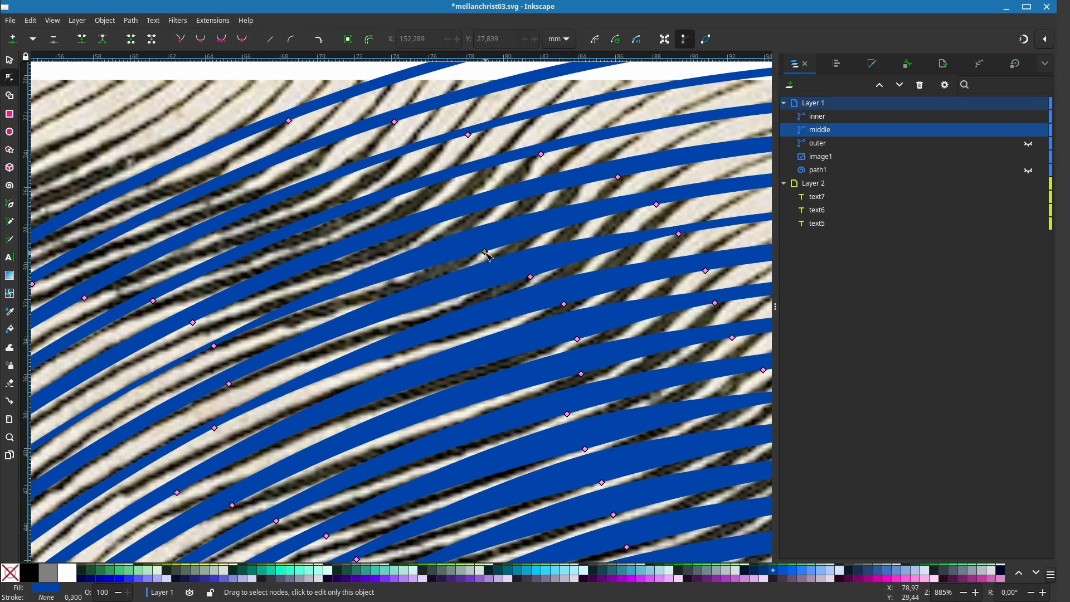
Step: Continue thickening the brow strokes outward to the outermost line at about X 61 mm, Y 26 mm
{"action": "left_click_drag", "start_coordinate": [438, 231], "coordinate": [438, 229]}
{"action": "left_click", "coordinate": [438, 229], "text": "ctrl"}
{"action": "left_click_drag", "start_coordinate": [438, 229], "coordinate": [316, 198]}
{"action": "left_click", "coordinate": [372, 213], "text": "ctrl"}
{"action": "left_click_drag", "start_coordinate": [339, 236], "coordinate": [634, 355]}
{"action": "left_click", "coordinate": [609, 317], "text": "ctrl"}
{"action": "left_click_drag", "start_coordinate": [610, 316], "coordinate": [451, 308]}
{"action": "left_click", "coordinate": [521, 314], "text": "ctrl"}
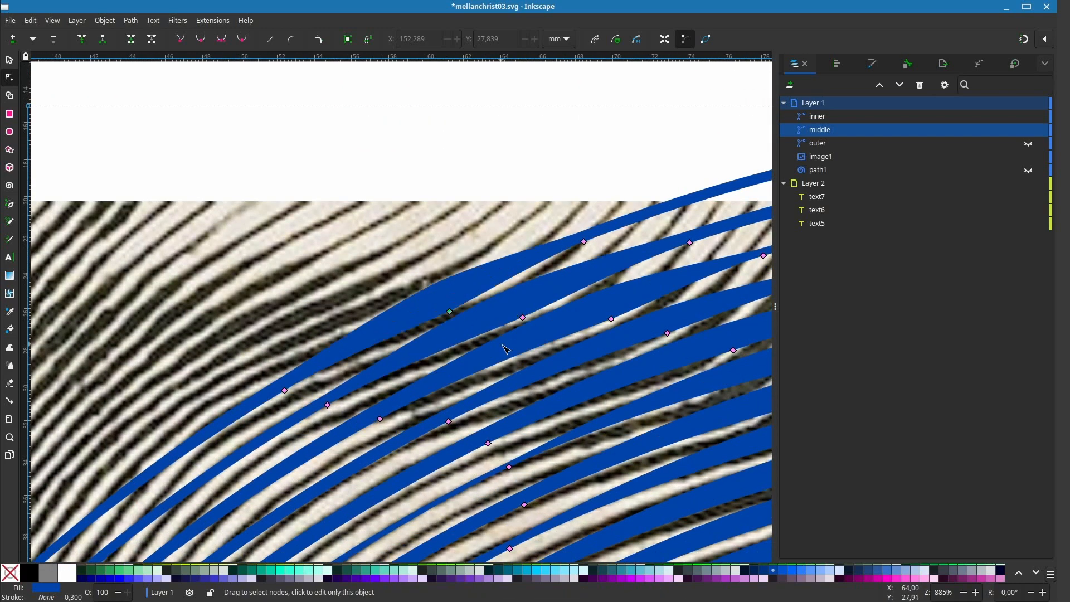
Step: Hide the reference image image1 and examine the whole engraving on the page
{"action": "scroll", "coordinate": [504, 346], "scroll_direction": "down", "scroll_amount": 5}
{"action": "left_click_drag", "start_coordinate": [694, 547], "coordinate": [512, 296]}
{"action": "key", "text": "s"}
{"action": "left_click", "coordinate": [1029, 157]}
{"action": "scroll", "coordinate": [569, 457], "scroll_direction": "down", "scroll_amount": 2}
{"action": "left_click_drag", "start_coordinate": [569, 457], "coordinate": [508, 354]}
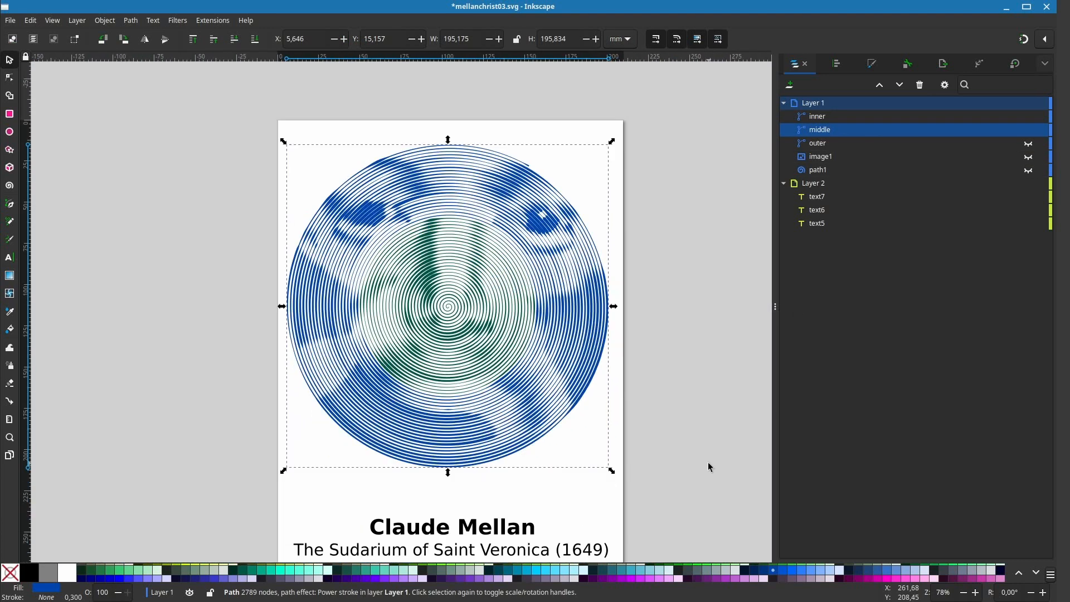
Step: Try giving the inner and middle paths a black stroke with no fill, and undo the change
{"action": "left_click", "coordinate": [817, 116], "text": "shift"}
{"action": "left_click", "coordinate": [29, 572], "text": "shift"}
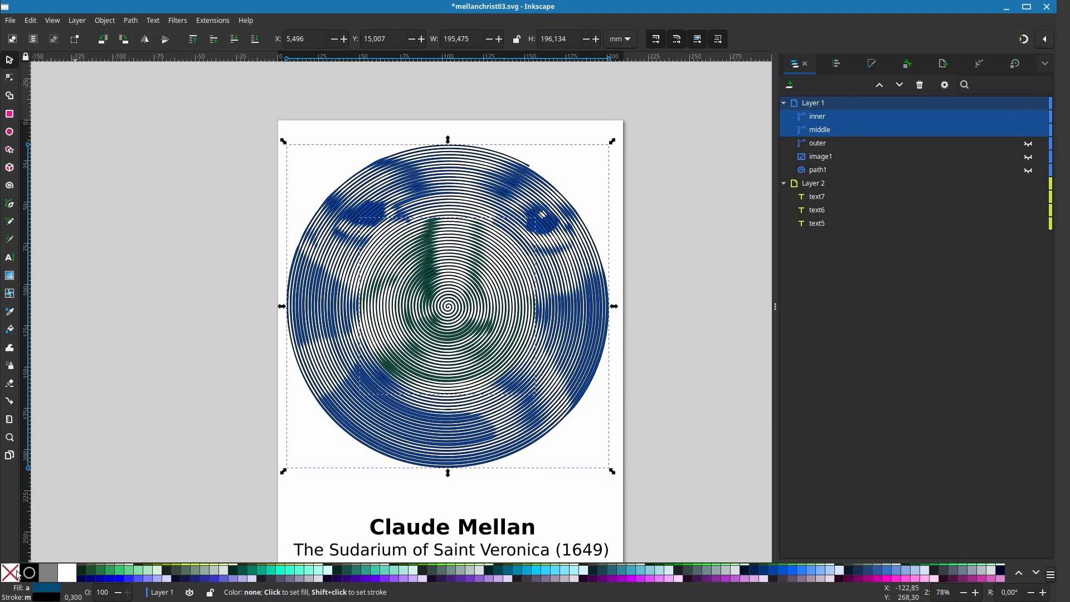
{"action": "left_click", "coordinate": [18, 574]}
{"action": "left_click", "coordinate": [872, 63]}
{"action": "left_click", "coordinate": [799, 83]}
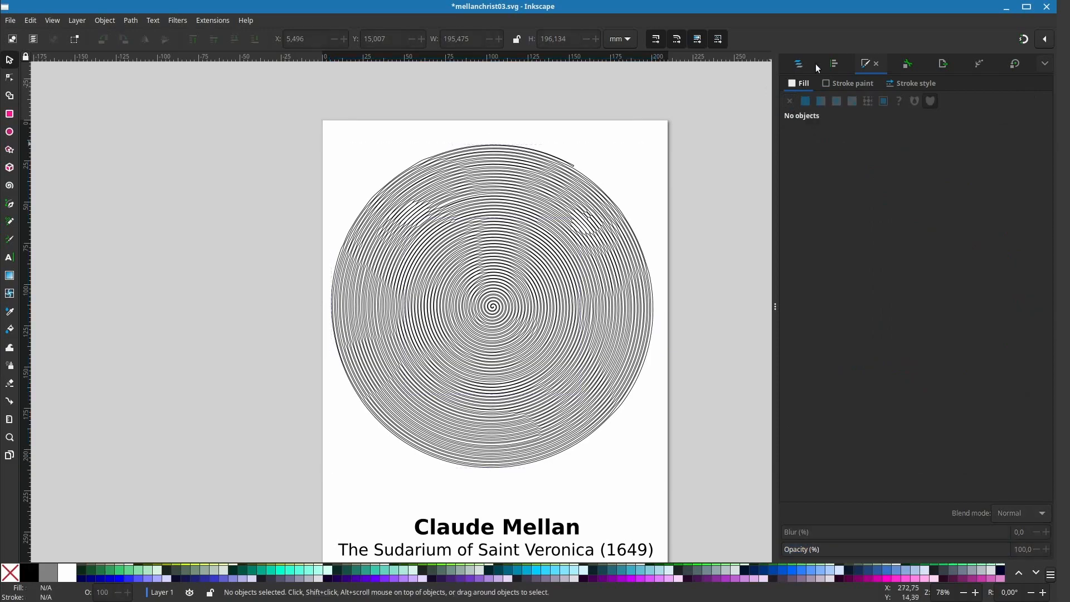
{"action": "left_click", "coordinate": [817, 65]}
{"action": "left_click", "coordinate": [815, 117]}
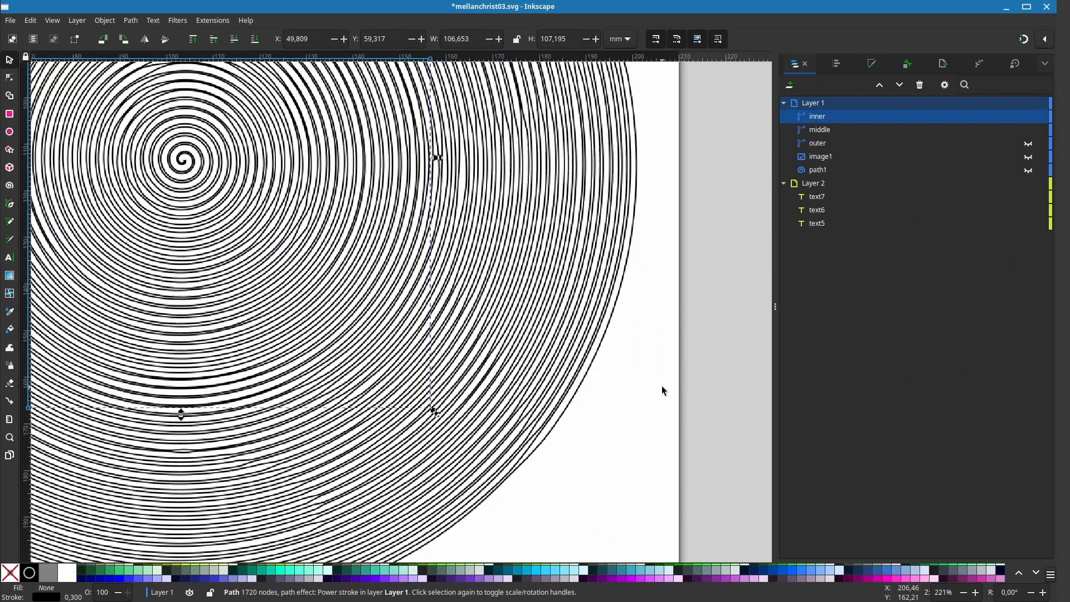
{"action": "scroll", "coordinate": [638, 385], "scroll_direction": "down", "scroll_amount": 1}
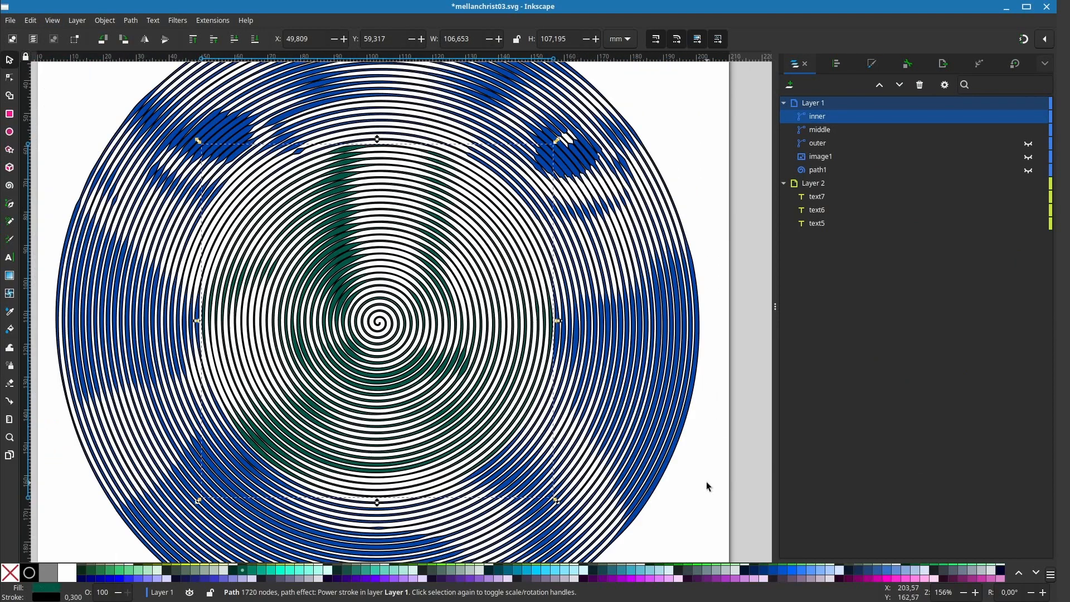
{"action": "key", "text": "ctrl+z"}
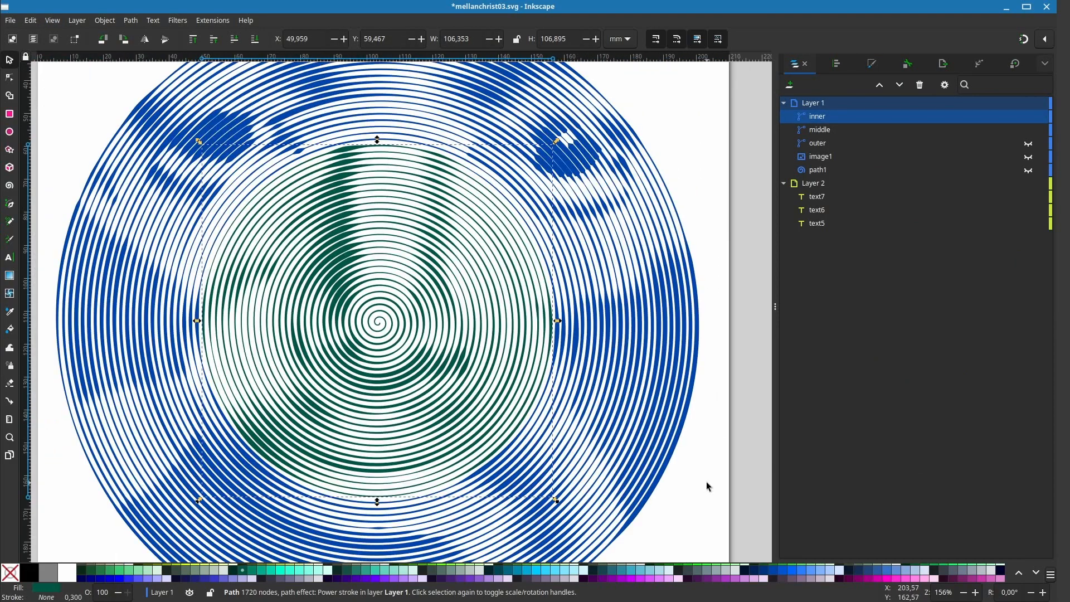
Step: Fill the inner path and the middle path with black
{"action": "left_click", "coordinate": [872, 66]}
{"action": "left_click", "coordinate": [29, 572]}
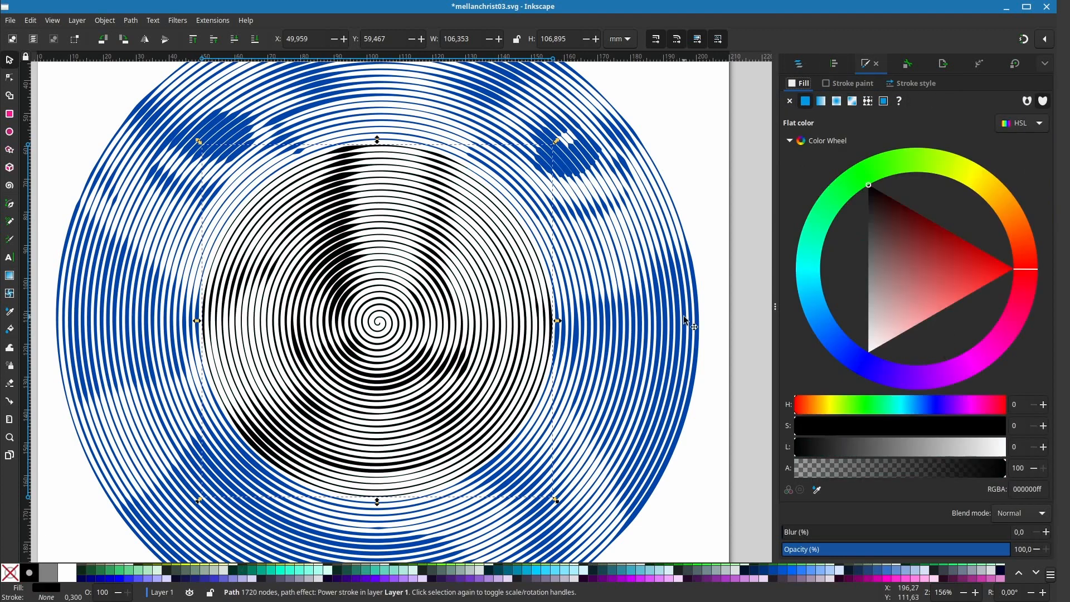
{"action": "left_click", "coordinate": [687, 320]}
{"action": "left_click", "coordinate": [29, 573]}
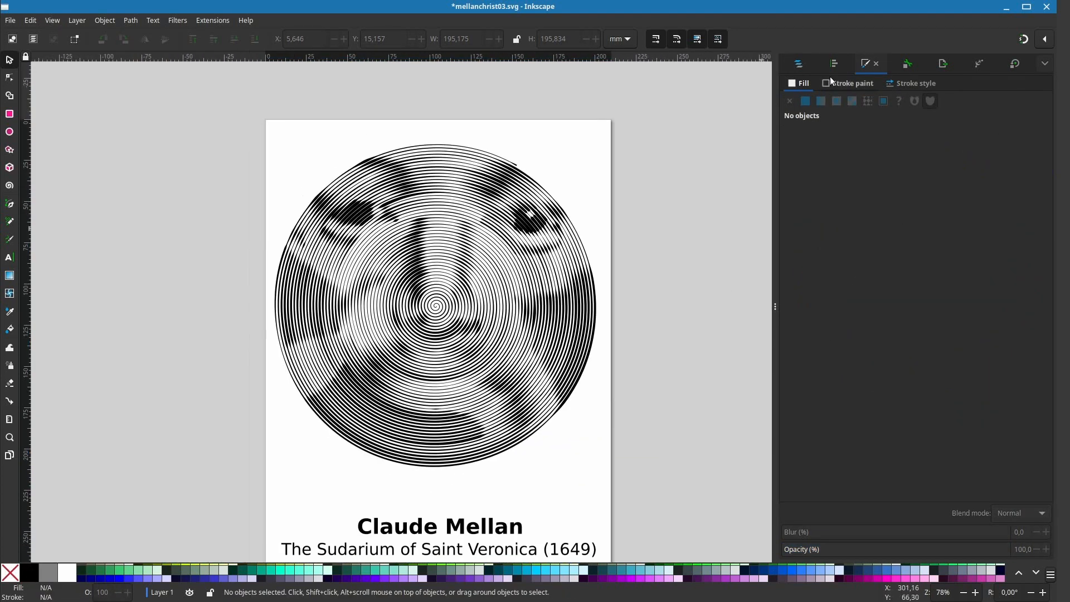
Step: Toggle the visibility of image1, inner and middle to compare the black engraving with the reference
{"action": "left_click", "coordinate": [799, 63]}
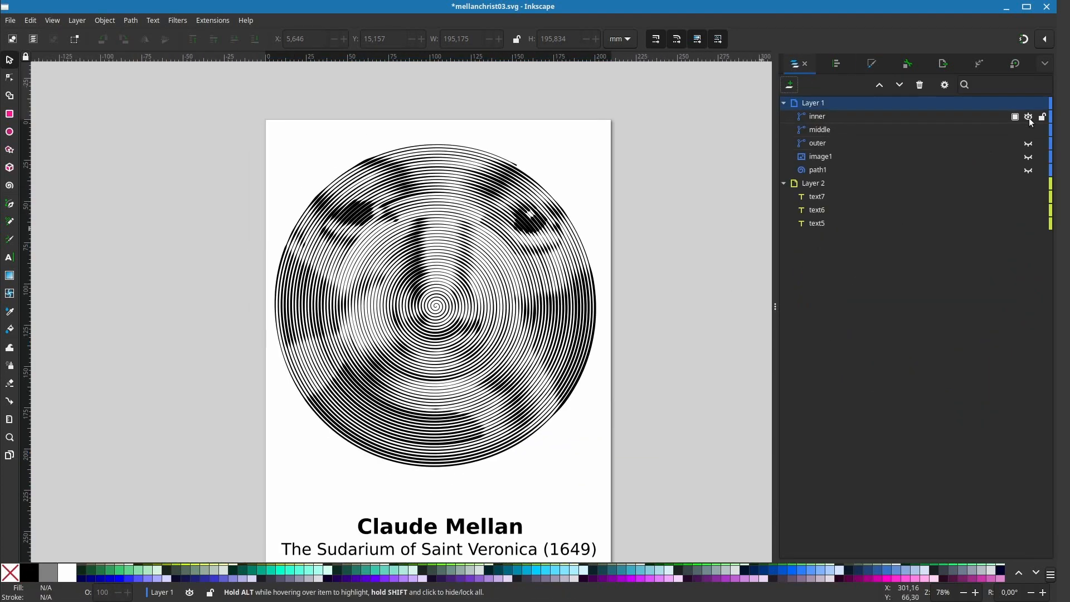
{"action": "left_click", "coordinate": [1028, 156]}
{"action": "left_click", "coordinate": [1028, 116]}
{"action": "left_click", "coordinate": [1028, 130]}
{"action": "left_click", "coordinate": [1028, 156]}
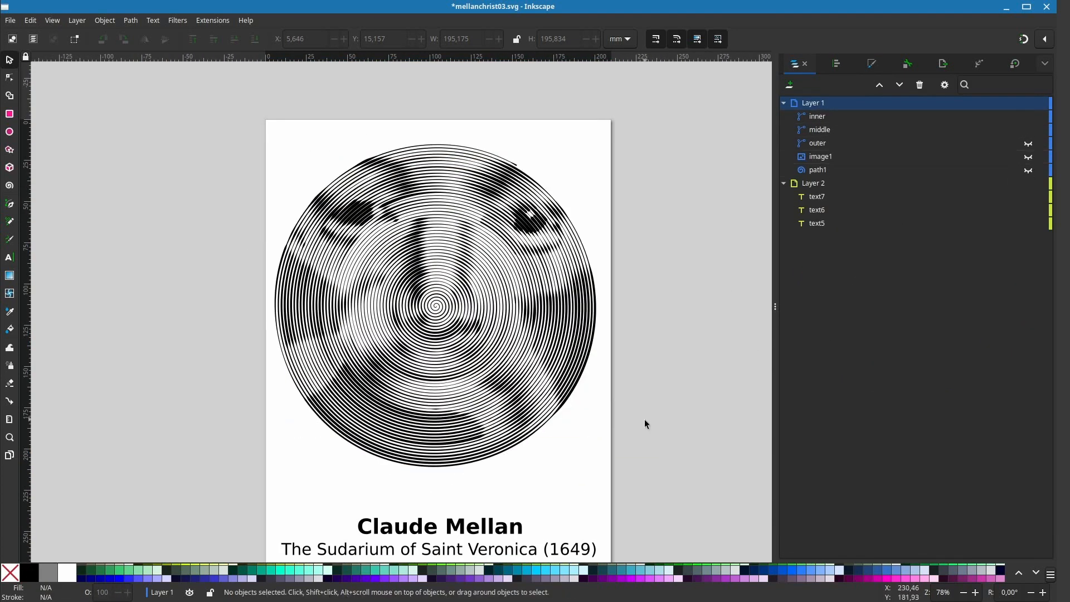
Step: Compare the inner and middle paths separately against image1, and leave all three visible
{"action": "scroll", "coordinate": [643, 413], "scroll_direction": "down", "scroll_amount": 2}
{"action": "left_click", "coordinate": [1028, 129]}
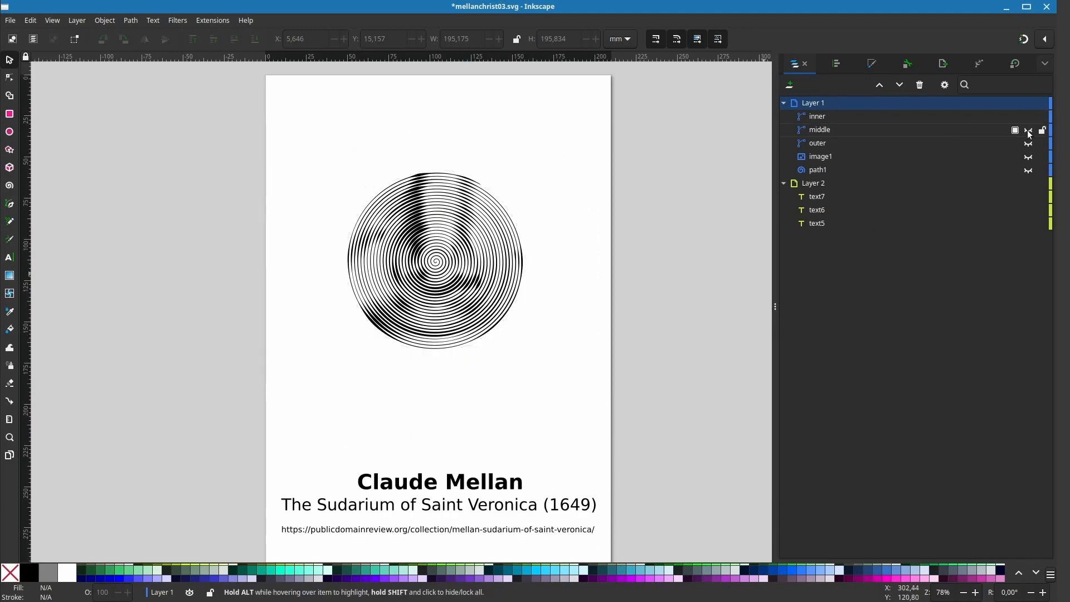
{"action": "left_click", "coordinate": [1028, 129]}
{"action": "left_click", "coordinate": [1028, 117]}
{"action": "left_click", "coordinate": [1028, 129]}
{"action": "left_click", "coordinate": [1028, 156]}
{"action": "left_click", "coordinate": [1028, 129]}
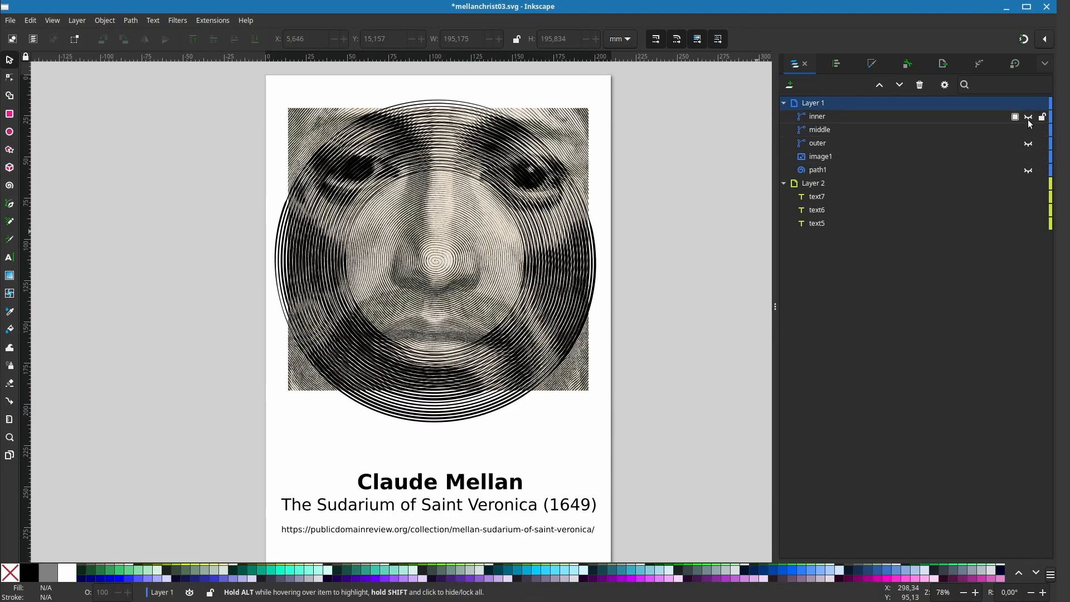
{"action": "left_click", "coordinate": [1028, 116]}
{"action": "left_click", "coordinate": [1028, 156]}
{"action": "left_click", "coordinate": [1028, 157]}
Step: Fill the middle path with navy blue and the inner path with a lighter blue
{"action": "scroll", "coordinate": [457, 339], "scroll_direction": "up", "scroll_amount": 3}
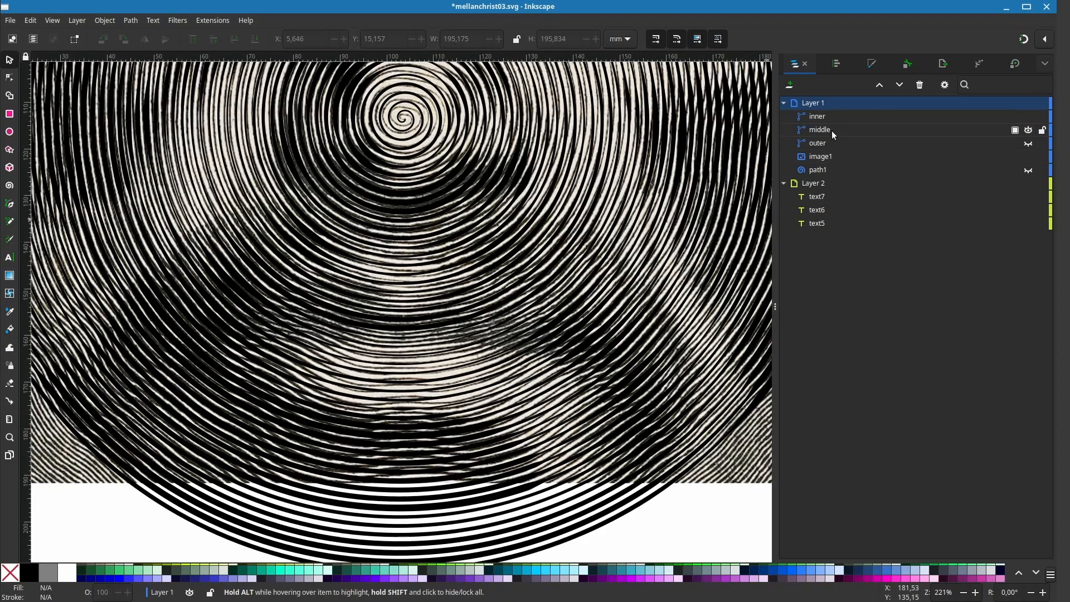
{"action": "left_click", "coordinate": [825, 129]}
{"action": "left_click", "coordinate": [92, 580]}
{"action": "left_click", "coordinate": [1028, 116]}
{"action": "left_click", "coordinate": [1028, 116]}
{"action": "left_click", "coordinate": [833, 117]}
{"action": "left_click", "coordinate": [205, 579]}
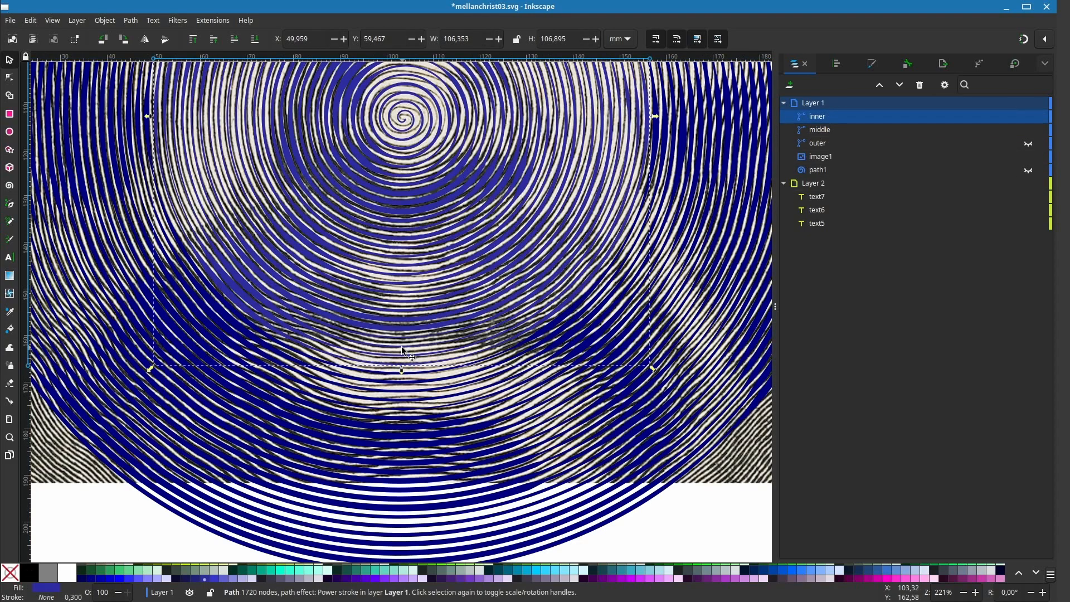
Step: Add stroke width control points on the inner path to match the reference's shading at the mouth's right corner
{"action": "key", "text": "n"}
{"action": "scroll", "coordinate": [383, 314], "scroll_direction": "up", "scroll_amount": 1}
{"action": "scroll", "coordinate": [507, 292], "scroll_direction": "up", "scroll_amount": 1}
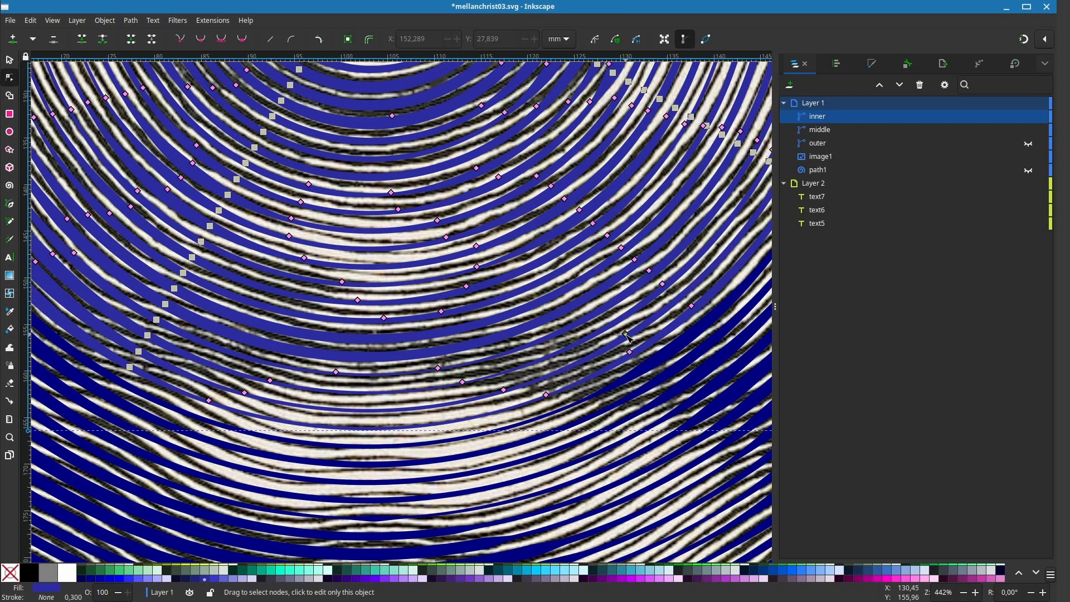
{"action": "double_click", "coordinate": [525, 349]}
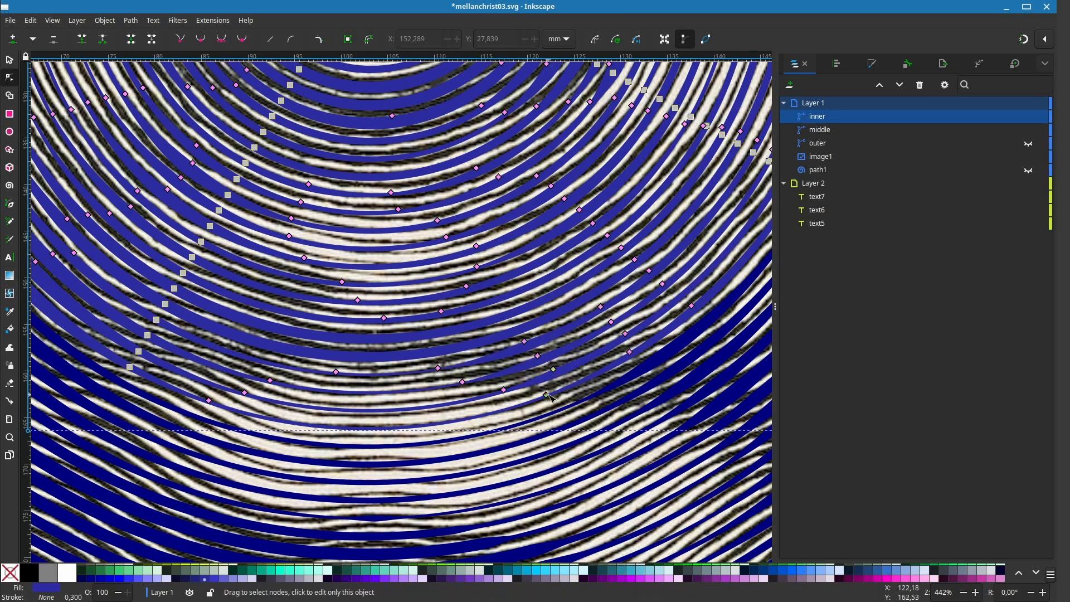
Step: Add and reposition width points along the inner path's lower rings, left of and below the mouth
{"action": "mouse_move", "coordinate": [199, 393]}
{"action": "left_mouse_down"}
{"action": "mouse_move", "coordinate": [385, 458]}
{"action": "mouse_move", "coordinate": [385, 428]}
{"action": "mouse_move", "coordinate": [360, 418]}
{"action": "left_mouse_up"}
{"action": "left_click", "coordinate": [431, 429], "text": "ctrl"}
{"action": "mouse_move", "coordinate": [432, 429]}
{"action": "left_mouse_down"}
{"action": "mouse_move", "coordinate": [400, 415]}
{"action": "mouse_move", "coordinate": [437, 409]}
{"action": "left_mouse_up"}
{"action": "left_click", "coordinate": [458, 416], "text": "ctrl"}
{"action": "mouse_move", "coordinate": [510, 410]}
{"action": "left_mouse_down"}
{"action": "mouse_move", "coordinate": [422, 395]}
{"action": "mouse_move", "coordinate": [436, 422]}
{"action": "mouse_move", "coordinate": [425, 398]}
{"action": "left_mouse_up"}
{"action": "left_click", "coordinate": [479, 402], "text": "ctrl"}
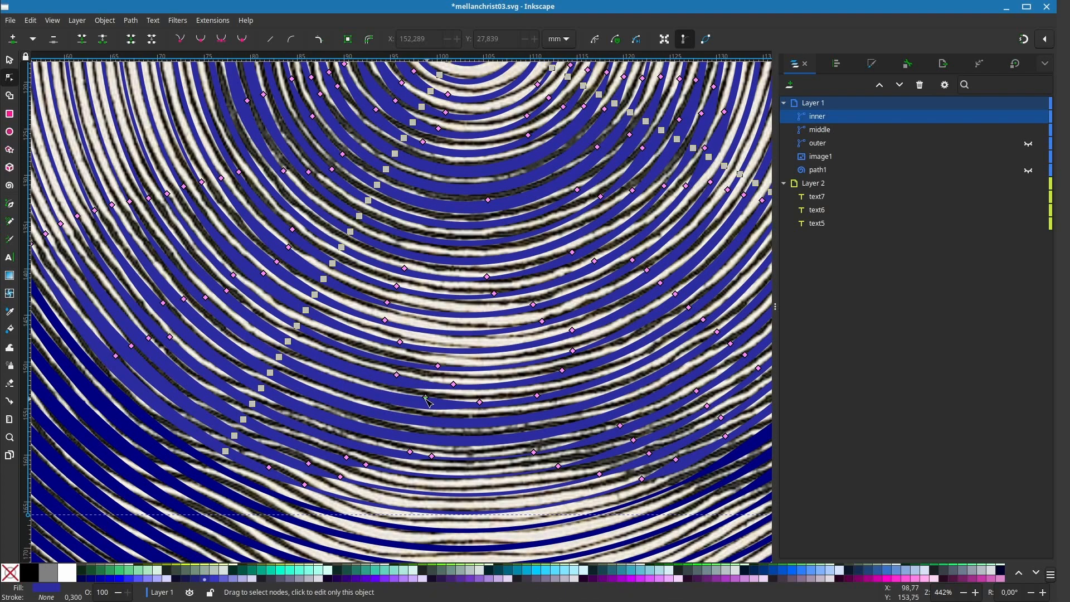
Step: Add stroke width points on the middle path to thicken its lines at the centre below the mouth
{"action": "scroll", "coordinate": [437, 425], "scroll_direction": "down", "scroll_amount": 2}
{"action": "left_click_drag", "start_coordinate": [489, 543], "coordinate": [427, 438]}
{"action": "scroll", "coordinate": [427, 438], "scroll_direction": "up", "scroll_amount": 1}
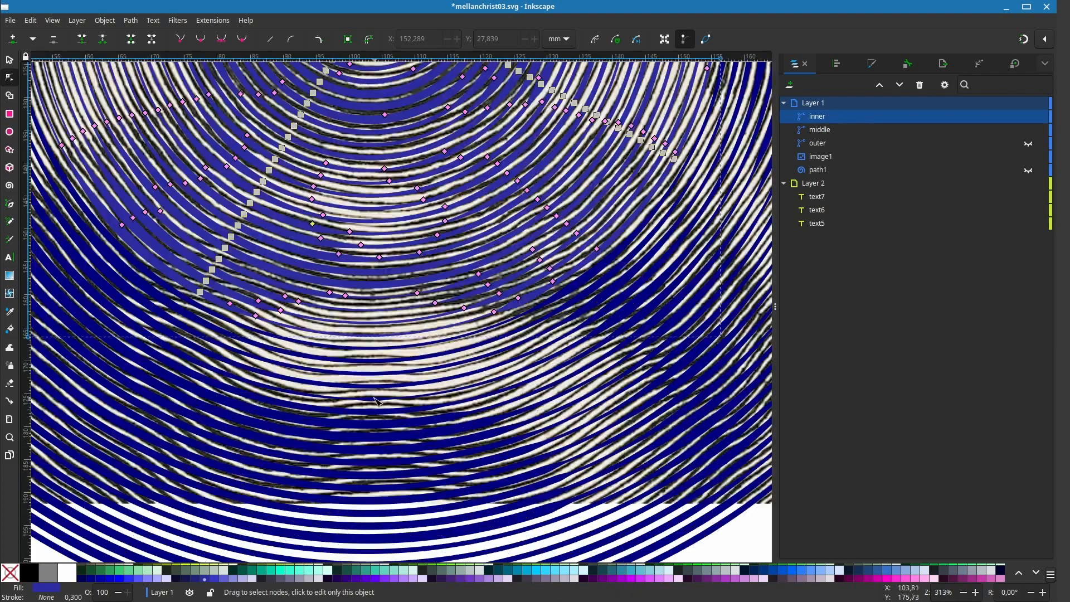
{"action": "scroll", "coordinate": [374, 403], "scroll_direction": "up", "scroll_amount": 1}
{"action": "left_click", "coordinate": [374, 403]}
{"action": "left_click", "coordinate": [402, 396], "text": "ctrl"}
{"action": "mouse_move", "coordinate": [402, 397]}
{"action": "left_mouse_down"}
{"action": "mouse_move", "coordinate": [402, 375]}
{"action": "mouse_move", "coordinate": [349, 377]}
{"action": "mouse_move", "coordinate": [401, 398]}
{"action": "left_mouse_up"}
Step: Set the width to 1 for the control points on both sides of the thickened spot below the mouth
{"action": "left_click", "coordinate": [402, 398], "text": "shift"}
{"action": "type", "text": "1"}
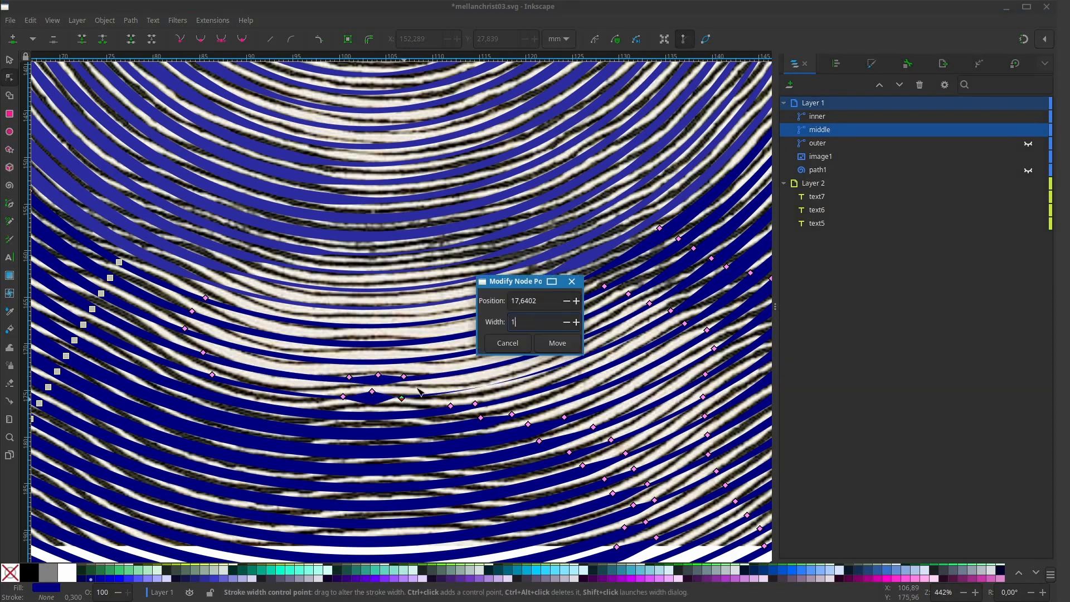
{"action": "key", "text": "Return"}
{"action": "scroll", "coordinate": [421, 392], "scroll_direction": "up", "scroll_amount": 1}
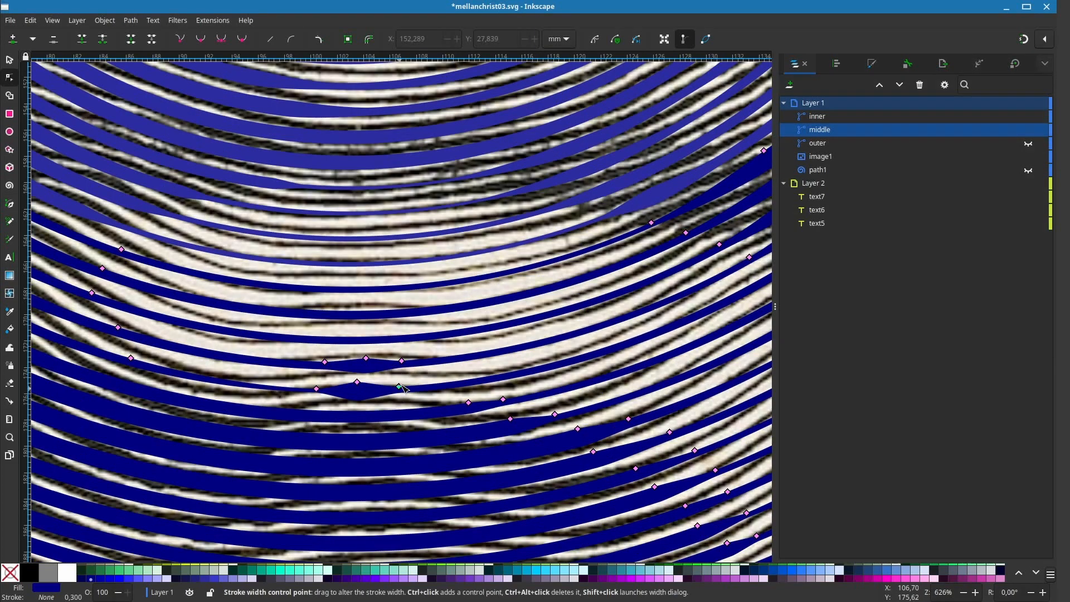
{"action": "left_click", "coordinate": [316, 388], "text": "shift"}
{"action": "type", "text": "1"}
{"action": "key", "text": "Return"}
Step: Add and shift width points on the middle path to refine the shading to the lower right of the chin
{"action": "scroll", "coordinate": [446, 422], "scroll_direction": "down", "scroll_amount": 3}
{"action": "scroll", "coordinate": [539, 434], "scroll_direction": "up", "scroll_amount": 1}
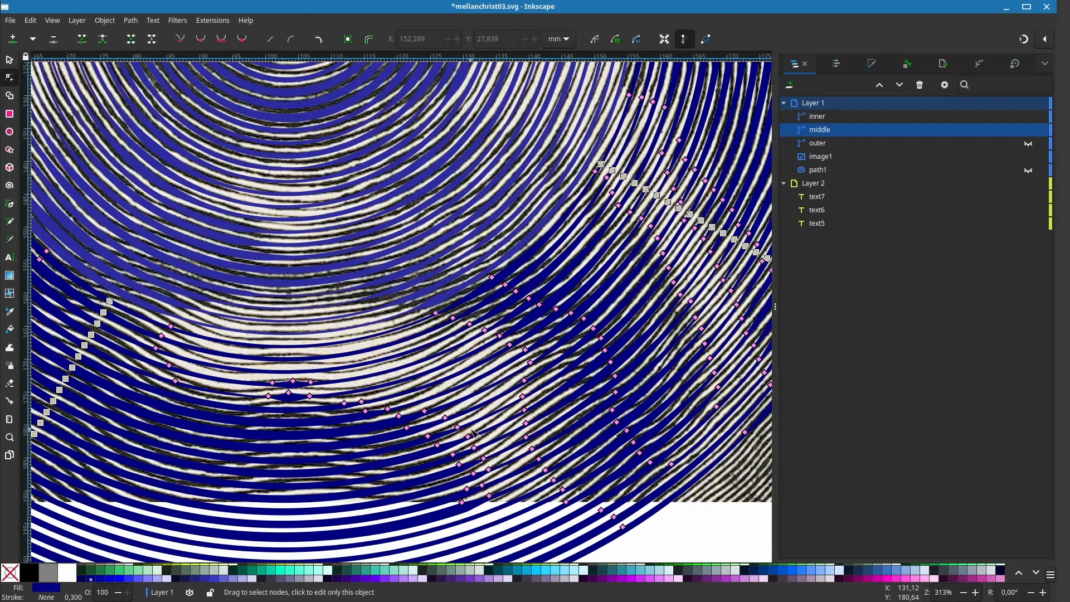
{"action": "scroll", "coordinate": [473, 434], "scroll_direction": "up", "scroll_amount": 1}
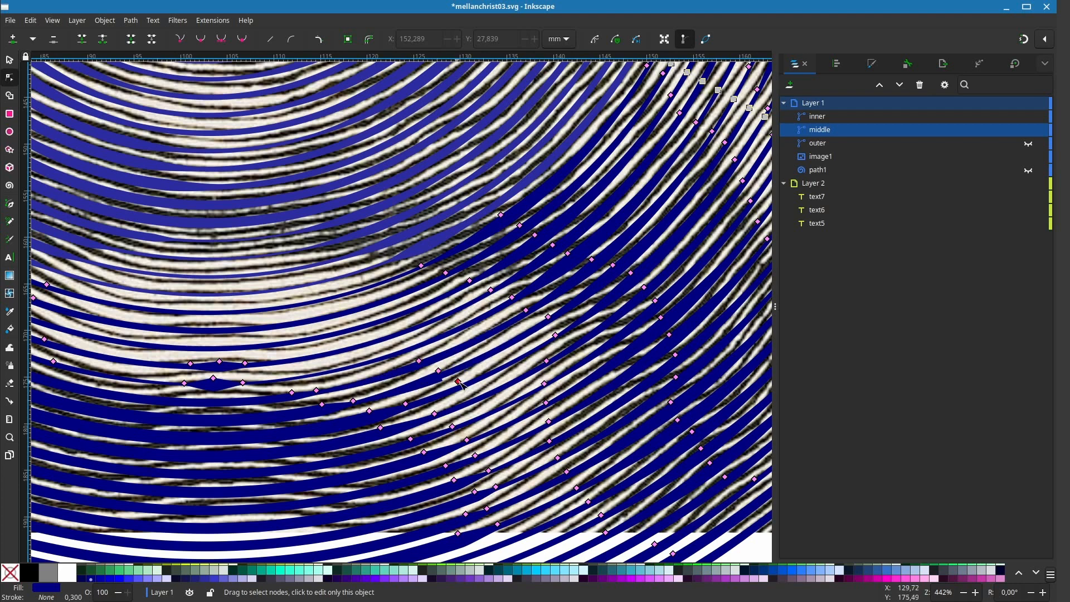
{"action": "scroll", "coordinate": [458, 381], "scroll_direction": "up", "scroll_amount": 2}
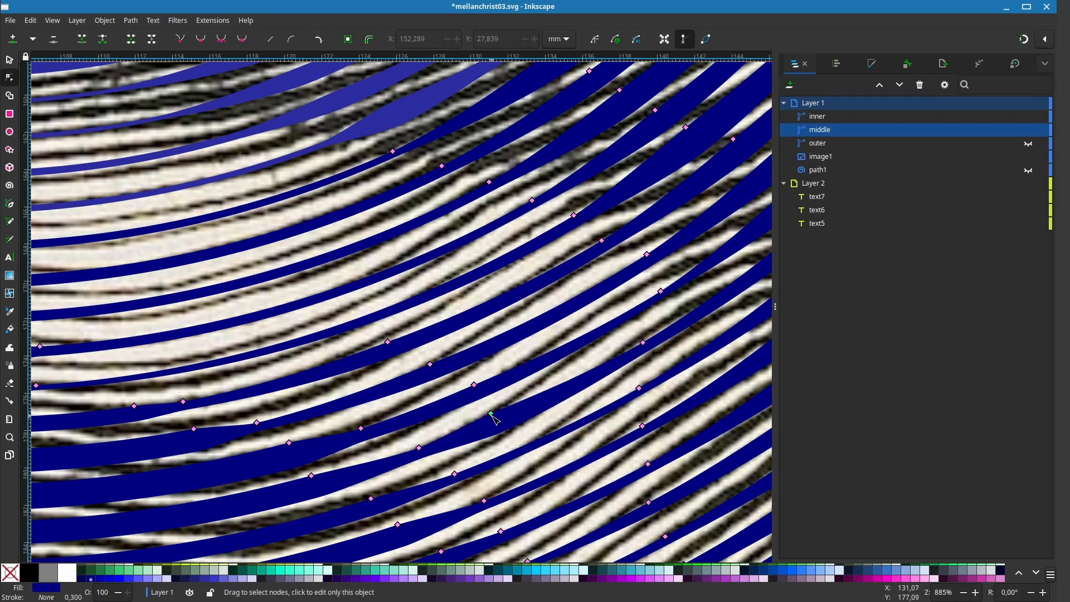
{"action": "left_click_drag", "start_coordinate": [492, 415], "coordinate": [524, 439]}
{"action": "left_click_drag", "start_coordinate": [525, 439], "coordinate": [490, 371]}
{"action": "left_click", "coordinate": [445, 314], "text": "ctrl"}
{"action": "left_click", "coordinate": [471, 342], "text": "ctrl"}
{"action": "mouse_move", "coordinate": [490, 371]}
{"action": "left_mouse_down"}
{"action": "mouse_move", "coordinate": [444, 301]}
{"action": "mouse_move", "coordinate": [476, 361]}
{"action": "left_mouse_up"}
{"action": "left_click", "coordinate": [458, 334], "text": "ctrl"}
Step: Hide image1, deselect the middle path and examine the engraving on its own
{"action": "scroll", "coordinate": [545, 419], "scroll_direction": "down", "scroll_amount": 5}
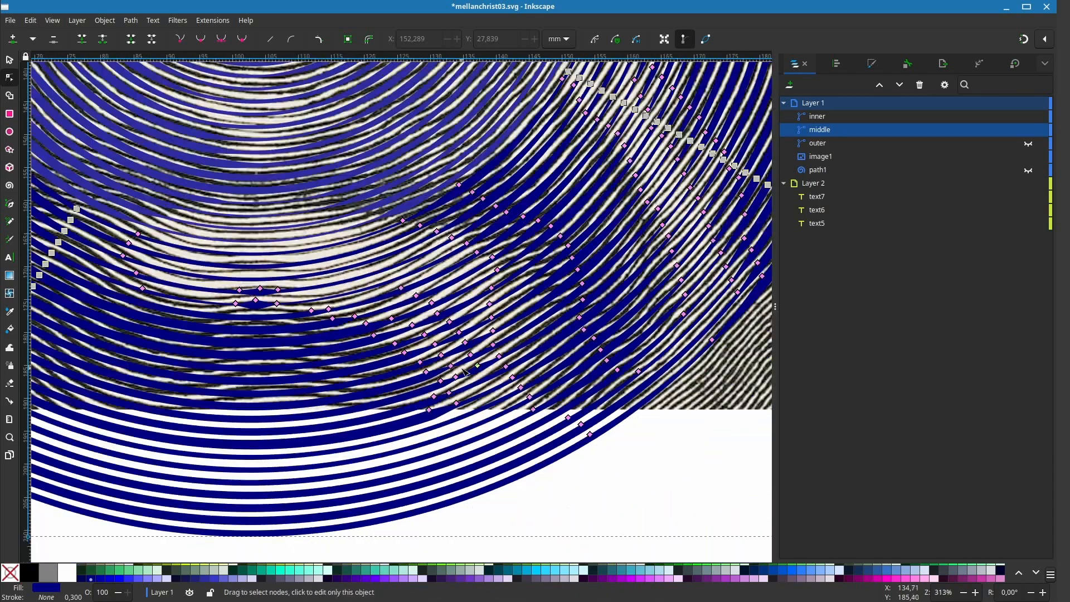
{"action": "left_click", "coordinate": [1029, 156]}
{"action": "left_click", "coordinate": [714, 432]}
{"action": "scroll", "coordinate": [572, 415], "scroll_direction": "down", "scroll_amount": 1}
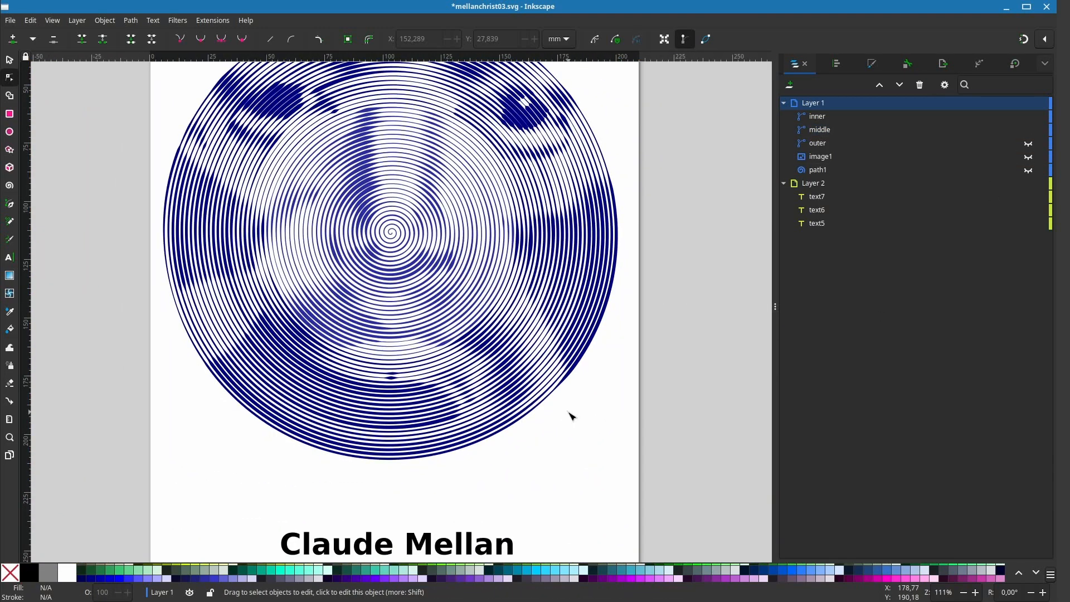
{"action": "scroll", "coordinate": [571, 415], "scroll_direction": "down", "scroll_amount": 1}
{"action": "scroll", "coordinate": [572, 415], "scroll_direction": "up", "scroll_amount": 4}
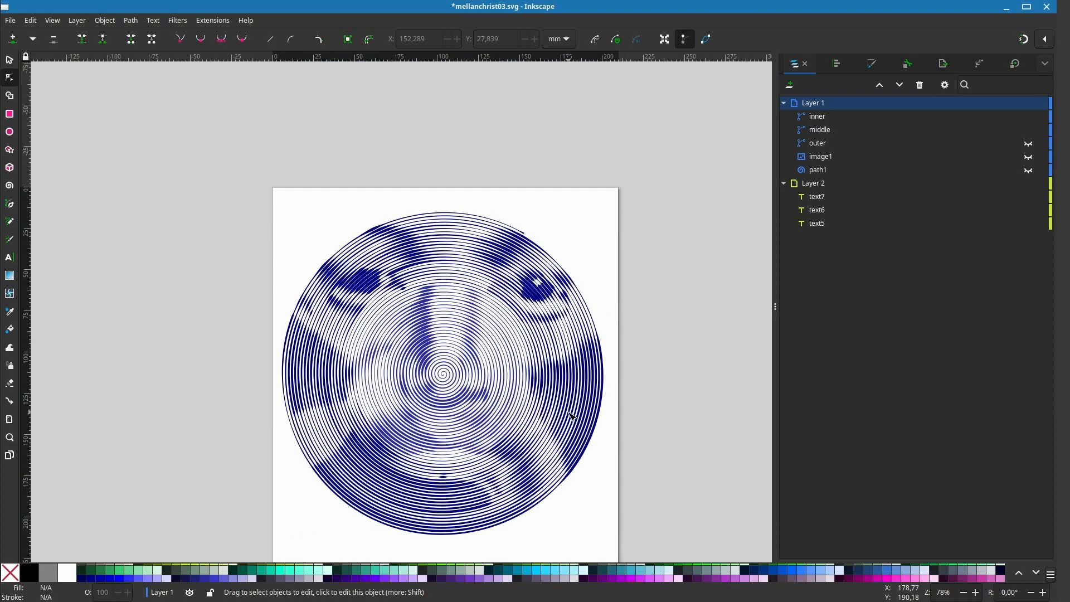
{"action": "scroll", "coordinate": [571, 415], "scroll_direction": "down", "scroll_amount": 2}
{"action": "scroll", "coordinate": [334, 448], "scroll_direction": "up", "scroll_amount": 6}
Step: Widen the middle path's bulge below the mouth and spread its flanking control points for a smoother transition
{"action": "left_click", "coordinate": [344, 434]}
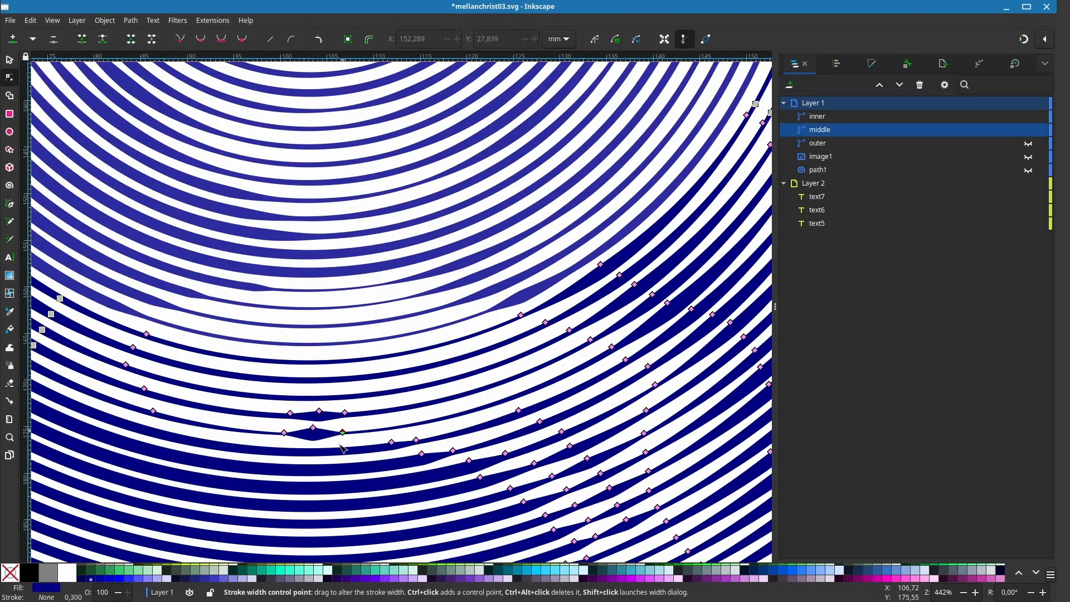
{"action": "scroll", "coordinate": [339, 445], "scroll_direction": "up", "scroll_amount": 4}
{"action": "left_click_drag", "start_coordinate": [352, 396], "coordinate": [353, 389]}
{"action": "left_click_drag", "start_coordinate": [119, 396], "coordinate": [119, 389]}
{"action": "left_click_drag", "start_coordinate": [353, 390], "coordinate": [633, 348]}
{"action": "left_click_drag", "start_coordinate": [301, 358], "coordinate": [167, 345]}
{"action": "left_click_drag", "start_coordinate": [632, 347], "coordinate": [659, 340]}
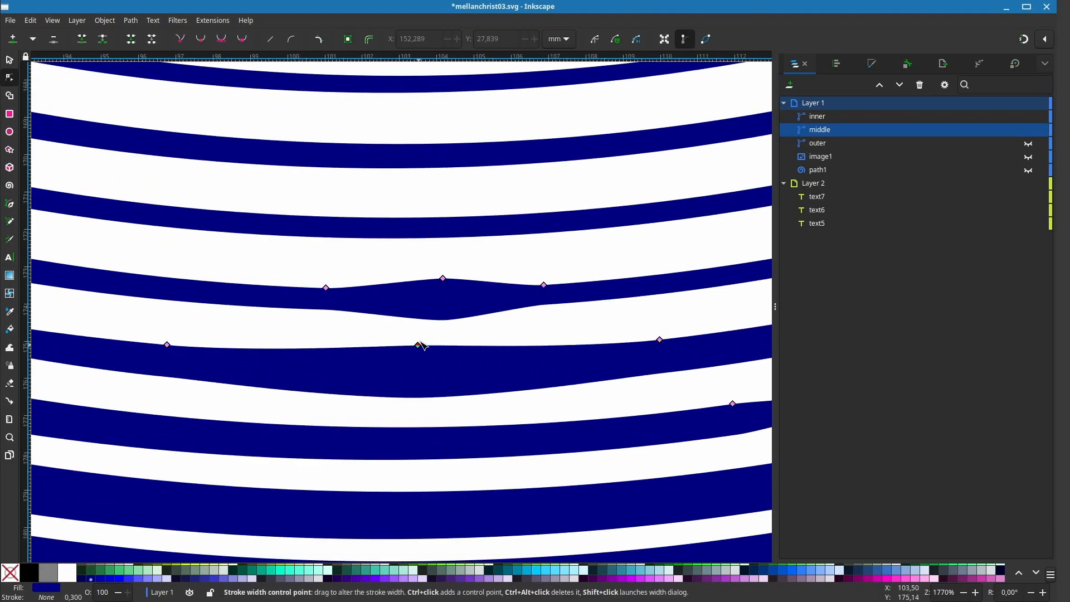
{"action": "left_click_drag", "start_coordinate": [419, 344], "coordinate": [419, 339]}
Step: Check the whole engraving, toggle the middle path's visibility, and show image1 again
{"action": "scroll", "coordinate": [457, 399], "scroll_direction": "down", "scroll_amount": 8}
{"action": "left_click", "coordinate": [641, 538]}
{"action": "scroll", "coordinate": [641, 537], "scroll_direction": "up", "scroll_amount": 2}
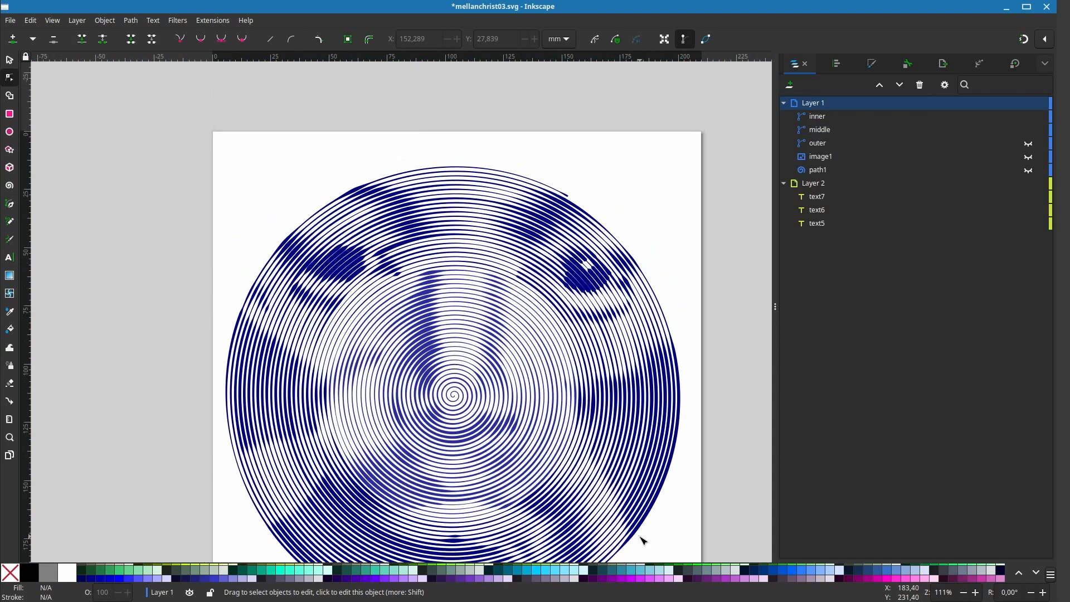
{"action": "scroll", "coordinate": [643, 540], "scroll_direction": "down", "scroll_amount": 1}
{"action": "left_click", "coordinate": [1028, 130]}
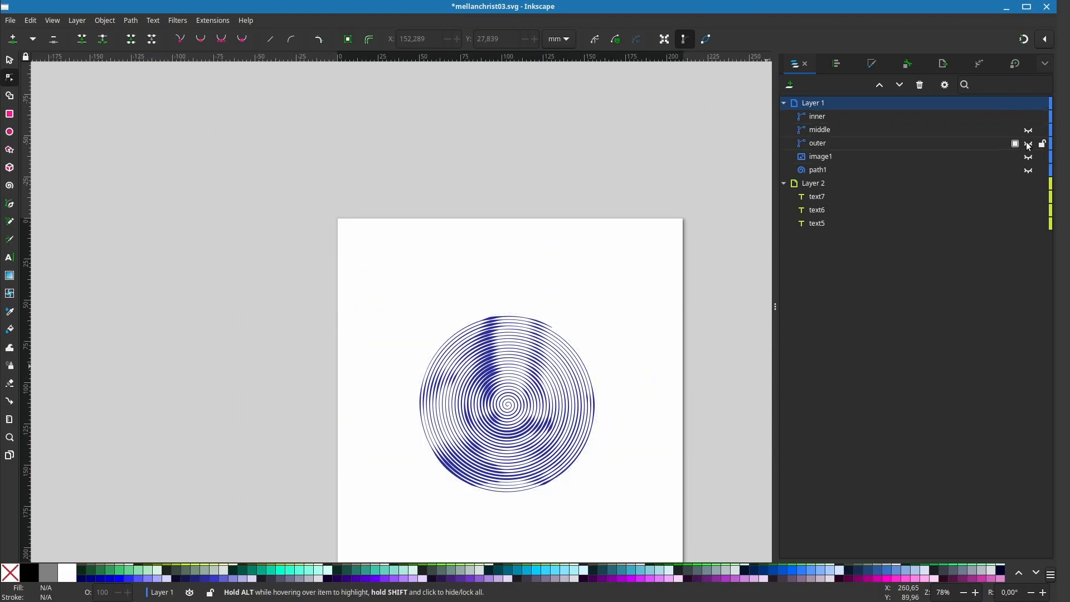
{"action": "left_click", "coordinate": [1029, 157]}
{"action": "left_click", "coordinate": [1029, 130]}
Step: Add and move width points on the middle path to open a highlight in the left eye's pupil
{"action": "scroll", "coordinate": [437, 303], "scroll_direction": "up", "scroll_amount": 7}
{"action": "left_click", "coordinate": [404, 336]}
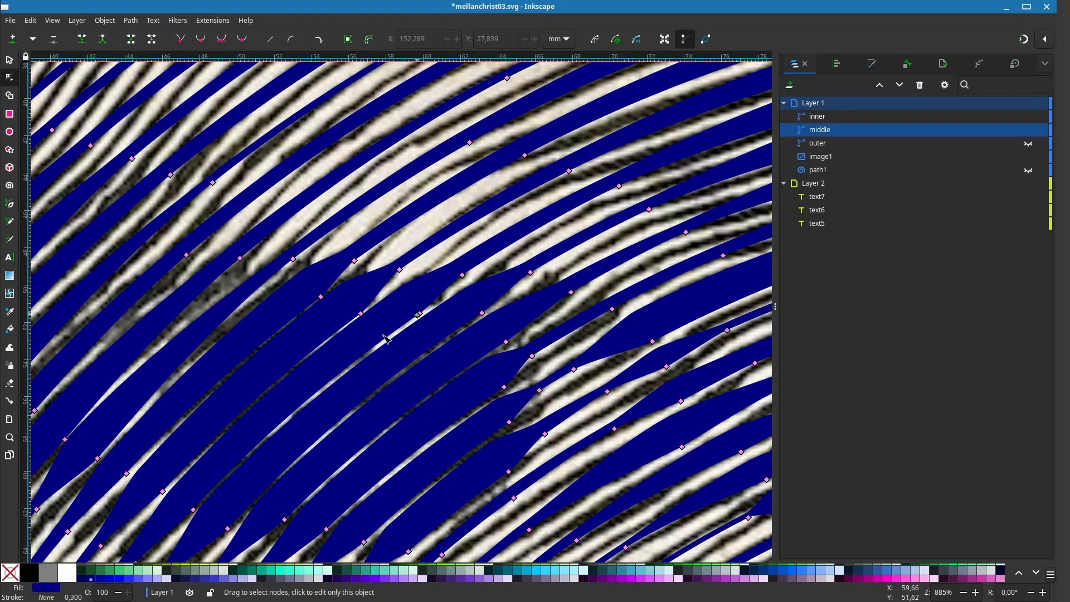
{"action": "left_click", "coordinate": [420, 314], "text": "ctrl"}
{"action": "mouse_move", "coordinate": [420, 314]}
{"action": "left_mouse_down"}
{"action": "mouse_move", "coordinate": [429, 304]}
{"action": "mouse_move", "coordinate": [405, 315]}
{"action": "mouse_move", "coordinate": [426, 311]}
{"action": "left_mouse_up"}
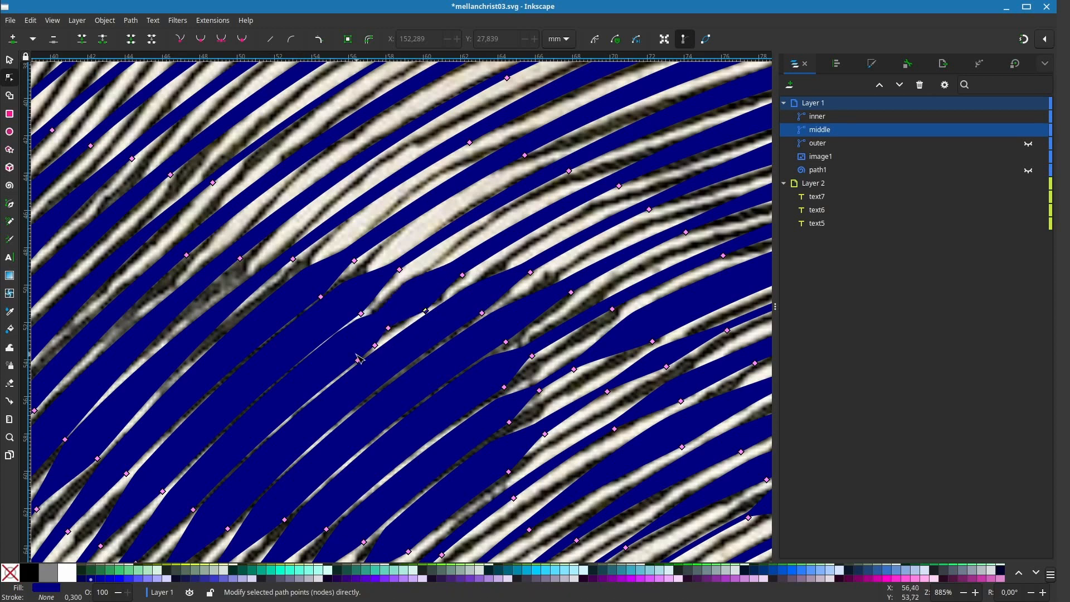
{"action": "left_click_drag", "start_coordinate": [358, 361], "coordinate": [337, 368]}
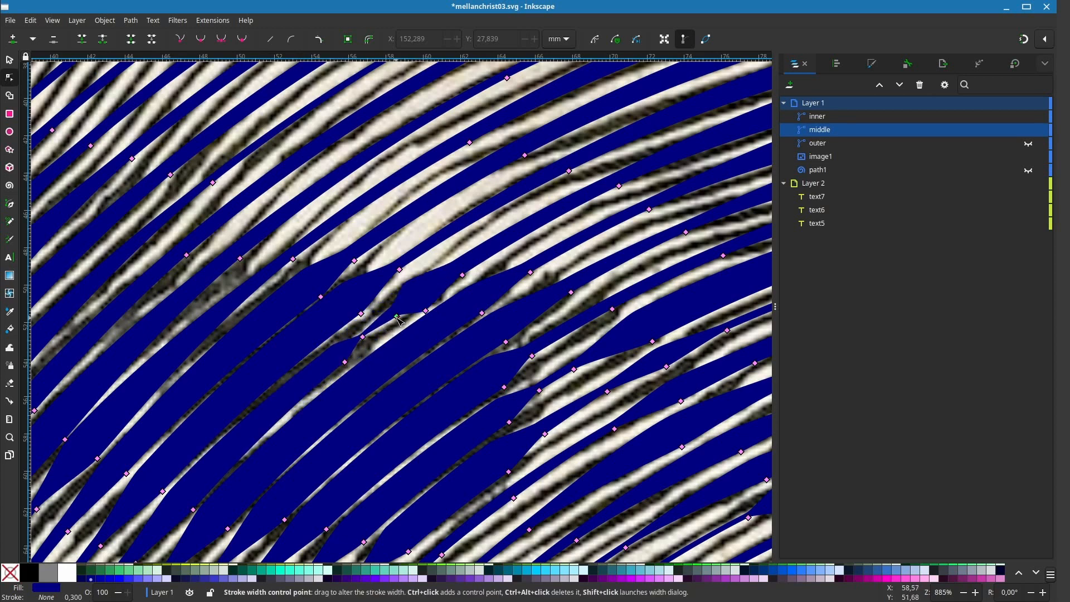
{"action": "left_click", "coordinate": [396, 317], "text": "ctrl"}
{"action": "left_click_drag", "start_coordinate": [397, 316], "coordinate": [442, 328]}
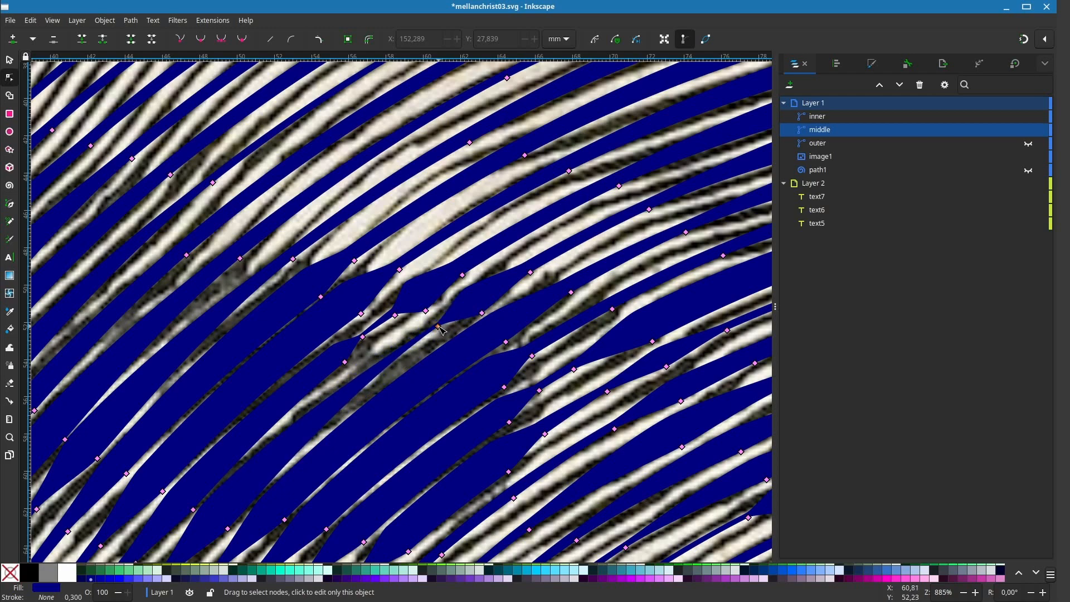
{"action": "left_click_drag", "start_coordinate": [391, 360], "coordinate": [351, 365]}
Step: Hide image1 and check the whole engraving with the new eye highlight
{"action": "scroll", "coordinate": [360, 361], "scroll_direction": "down", "scroll_amount": 4}
{"action": "left_click", "coordinate": [1029, 156]}
{"action": "scroll", "coordinate": [383, 307], "scroll_direction": "down", "scroll_amount": 3}
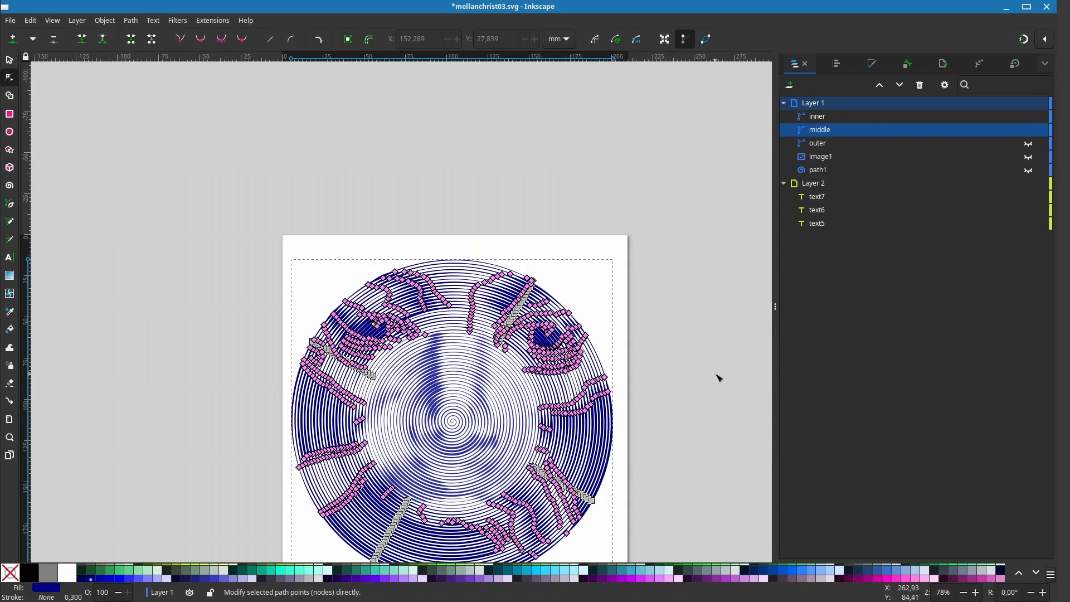
{"action": "left_click", "coordinate": [696, 385]}
{"action": "scroll", "coordinate": [697, 386], "scroll_direction": "down", "scroll_amount": 4}
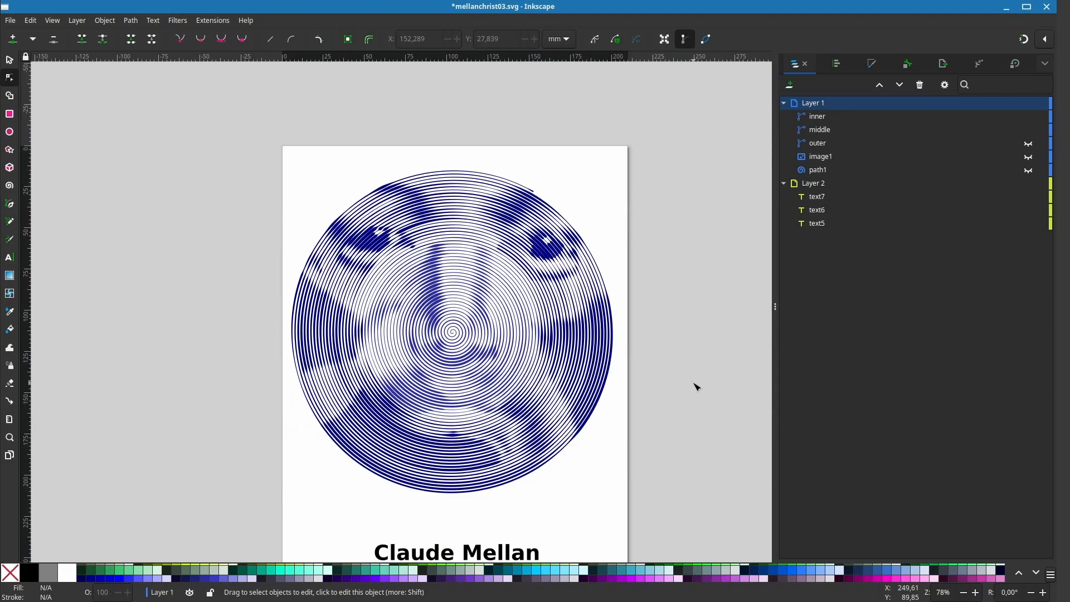
Step: Examine the inner path's width points and the complete engraving, and save the document
{"action": "scroll", "coordinate": [363, 355], "scroll_direction": "up", "scroll_amount": 5}
{"action": "left_click", "coordinate": [400, 313]}
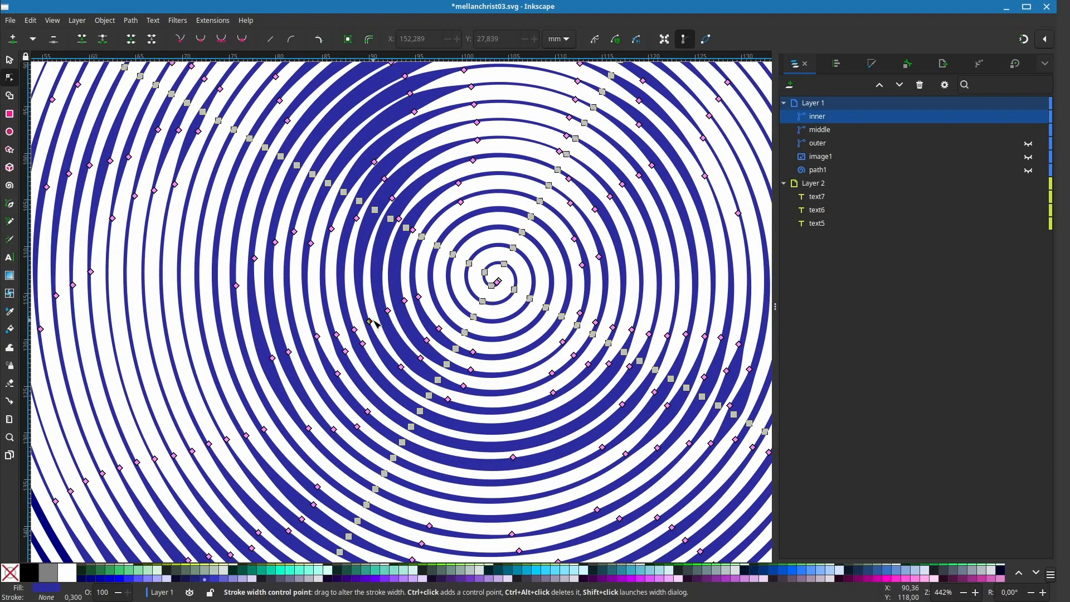
{"action": "scroll", "coordinate": [375, 323], "scroll_direction": "down", "scroll_amount": 5}
{"action": "left_click", "coordinate": [734, 426]}
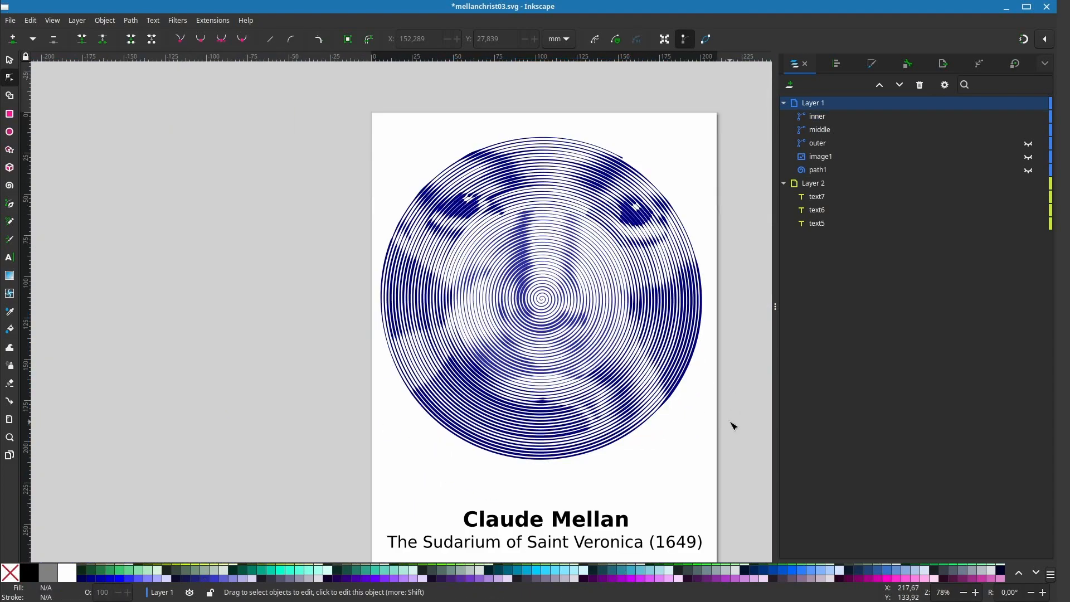
{"action": "scroll", "coordinate": [523, 334], "scroll_direction": "up", "scroll_amount": 6}
{"action": "left_click", "coordinate": [510, 315]}
{"action": "scroll", "coordinate": [457, 382], "scroll_direction": "down", "scroll_amount": 2}
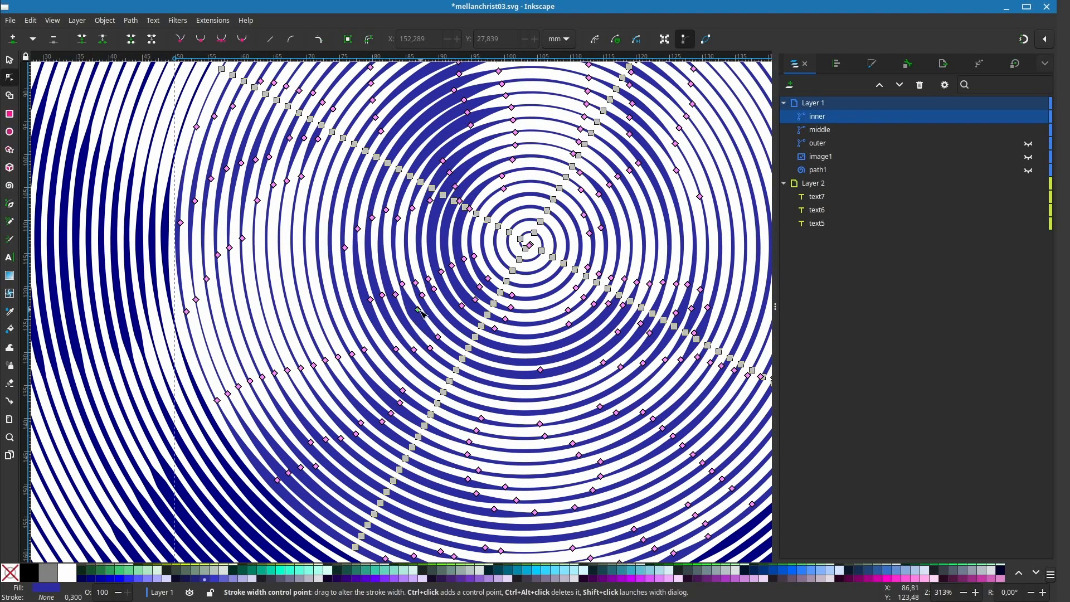
{"action": "scroll", "coordinate": [437, 365], "scroll_direction": "down", "scroll_amount": 3}
{"action": "left_click", "coordinate": [161, 439]}
{"action": "scroll", "coordinate": [160, 439], "scroll_direction": "down", "scroll_amount": 2}
{"action": "left_click_drag", "start_coordinate": [161, 439], "coordinate": [239, 369]}
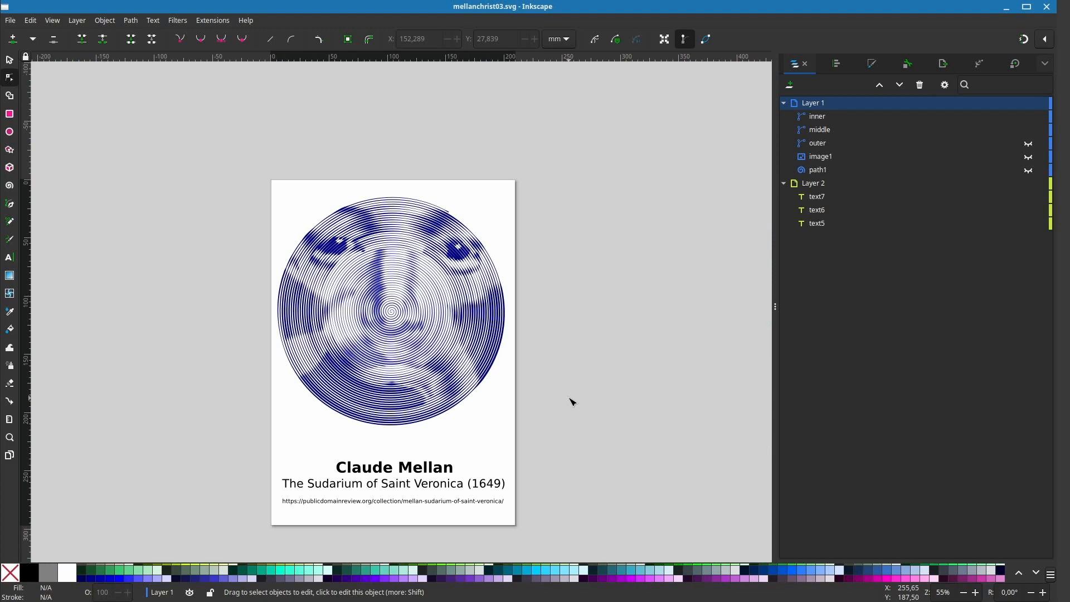
Step: Add Layer 3 above the current one, draw a circle about 206 mm wide over the engraving, and lower its fill alpha
{"action": "key", "text": "ctrl+shift+n"}
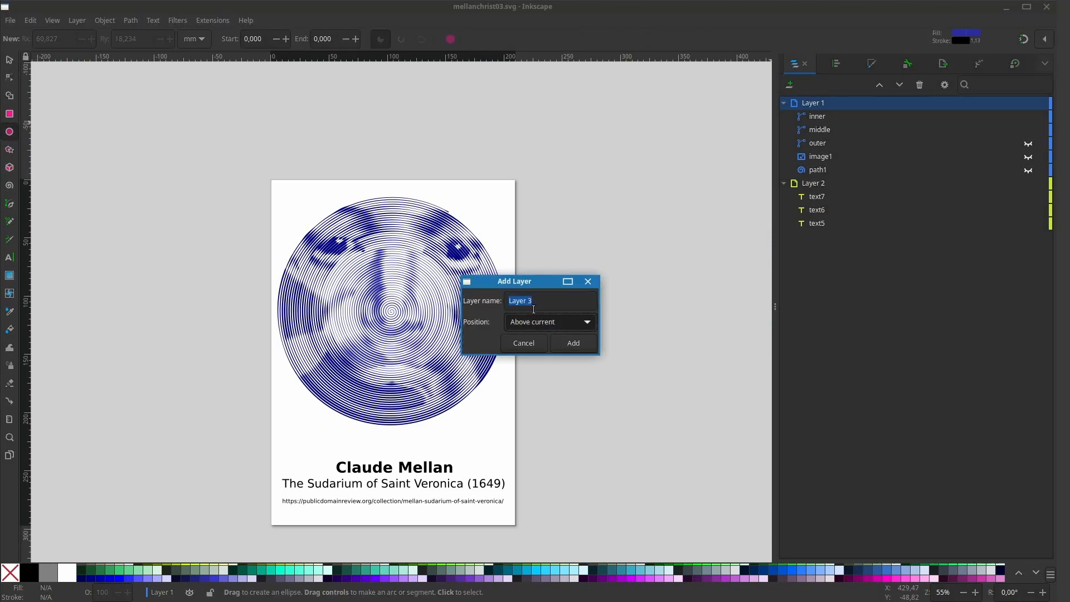
{"action": "key", "text": "Return"}
{"action": "key", "text": "e"}
{"action": "mouse_move", "coordinate": [270, 193]}
{"action": "left_mouse_down"}
{"action": "mouse_move", "coordinate": [282, 228]}
{"action": "mouse_move", "coordinate": [510, 435]}
{"action": "left_mouse_up"}
{"action": "left_click", "coordinate": [872, 64]}
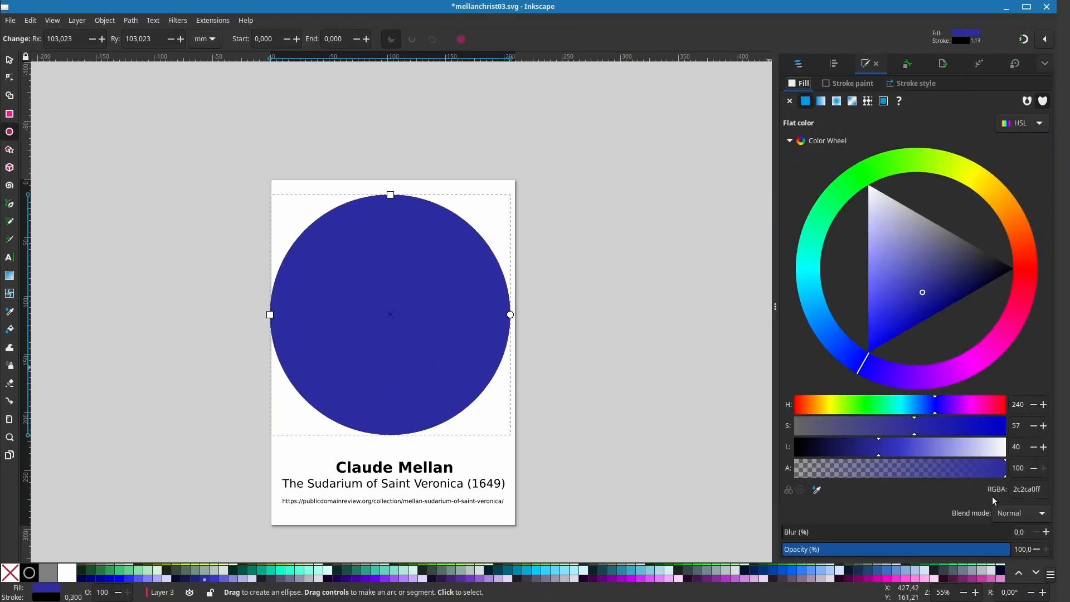
{"action": "left_click", "coordinate": [876, 470]}
Step: Centre the circle over the spiral and scale it down to about 192 mm so it trims the outer ring
{"action": "left_click", "coordinate": [9, 60]}
{"action": "left_click", "coordinate": [834, 64]}
{"action": "left_click", "coordinate": [837, 169]}
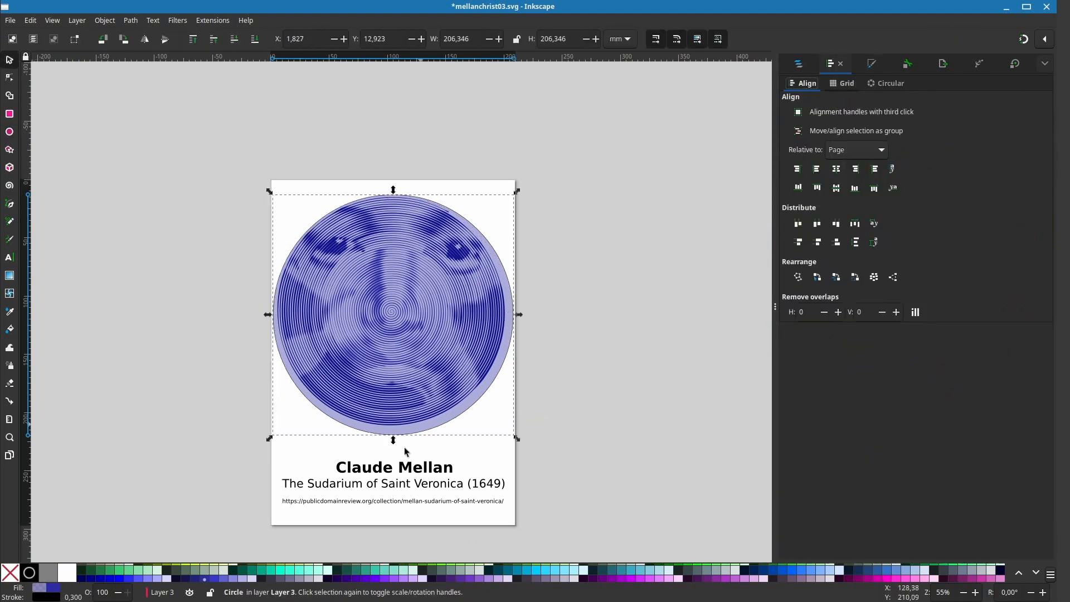
{"action": "left_click", "coordinate": [463, 410]}
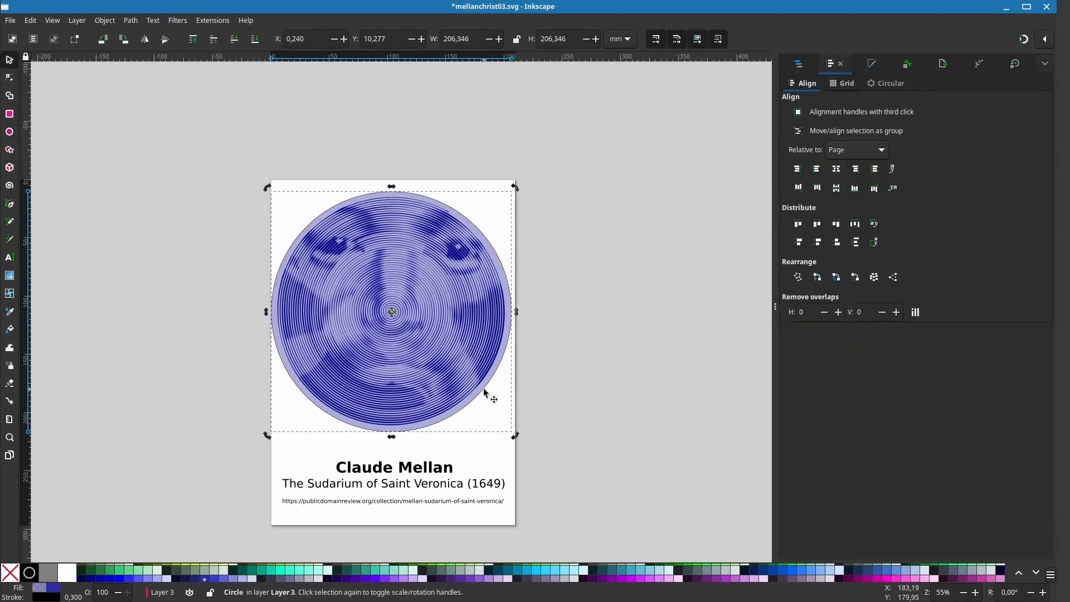
{"action": "left_click_drag", "start_coordinate": [514, 436], "coordinate": [508, 430]}
Step: Draw a square about 208 mm wide around the circle, replacing the first rectangle attempt
{"action": "key", "text": "r"}
{"action": "mouse_move", "coordinate": [272, 183]}
{"action": "left_mouse_down"}
{"action": "mouse_move", "coordinate": [343, 293]}
{"action": "mouse_move", "coordinate": [518, 468]}
{"action": "mouse_move", "coordinate": [515, 433]}
{"action": "left_mouse_up"}
{"action": "key", "text": "Delete"}
{"action": "left_click_drag", "start_coordinate": [271, 191], "coordinate": [523, 434]}
{"action": "key", "text": "Escape"}
{"action": "key", "text": "s"}
Step: Centre the square on the circle horizontally and vertically, relative to the first selected object
{"action": "left_click", "coordinate": [836, 63]}
{"action": "left_click", "coordinate": [840, 151]}
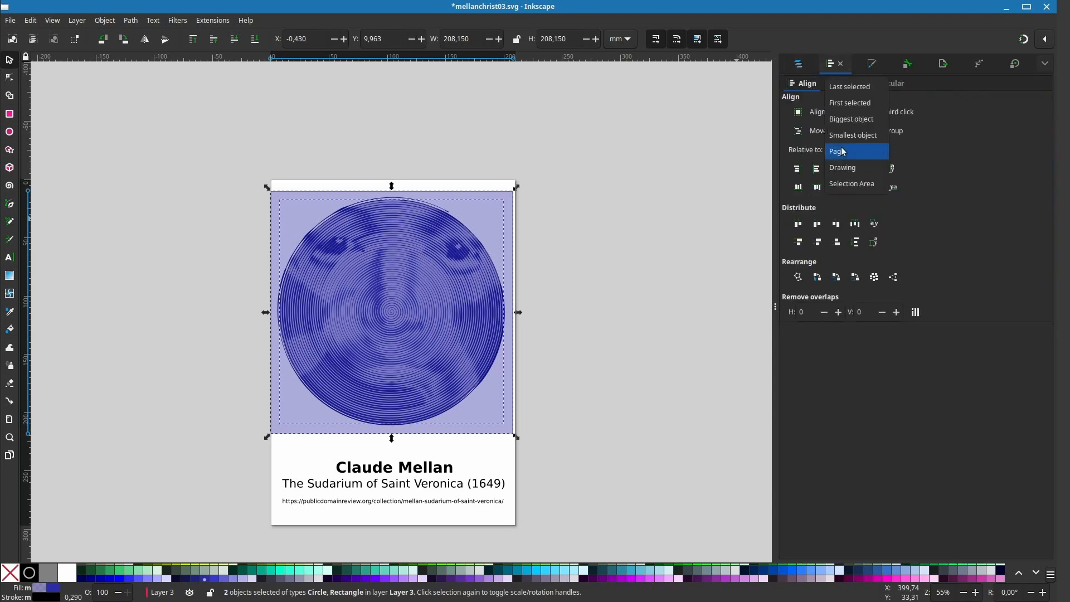
{"action": "left_click", "coordinate": [843, 103]}
{"action": "left_click", "coordinate": [837, 169]}
{"action": "left_click", "coordinate": [837, 189]}
Step: Remove the square's outline and fill it with fully opaque black
{"action": "left_click", "coordinate": [508, 221]}
{"action": "left_click", "coordinate": [799, 63]}
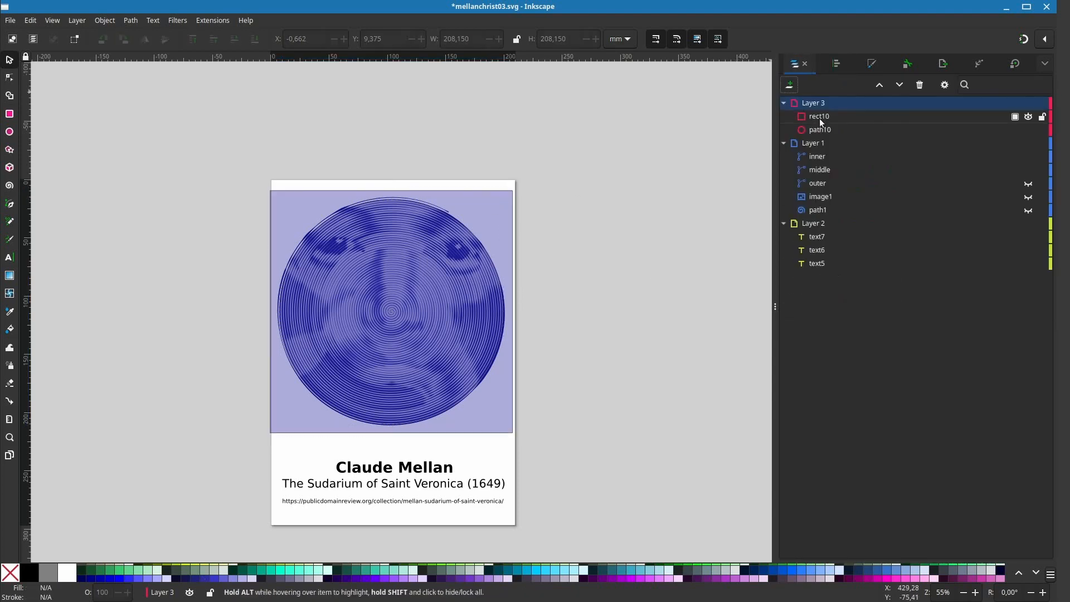
{"action": "left_click", "coordinate": [820, 116]}
{"action": "left_click", "coordinate": [10, 572]}
{"action": "left_click", "coordinate": [29, 572]}
{"action": "left_click", "coordinate": [872, 63]}
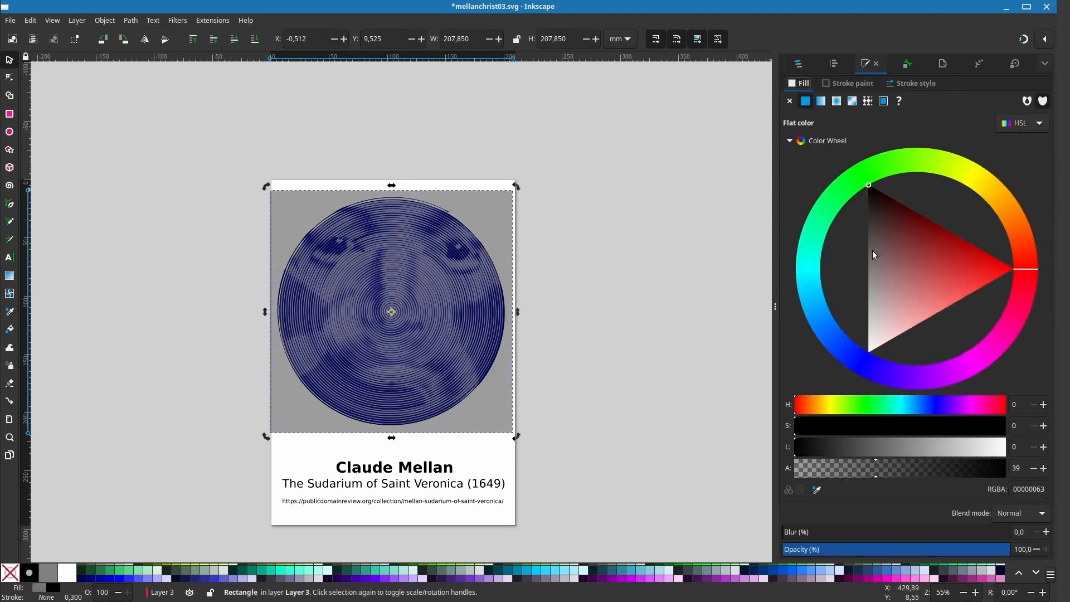
{"action": "left_click_drag", "start_coordinate": [887, 471], "coordinate": [1037, 466]}
Step: Move the circle above the square and use it as an inverse clip to cut a round opening
{"action": "left_click", "coordinate": [798, 64]}
{"action": "left_click_drag", "start_coordinate": [819, 130], "coordinate": [821, 113]}
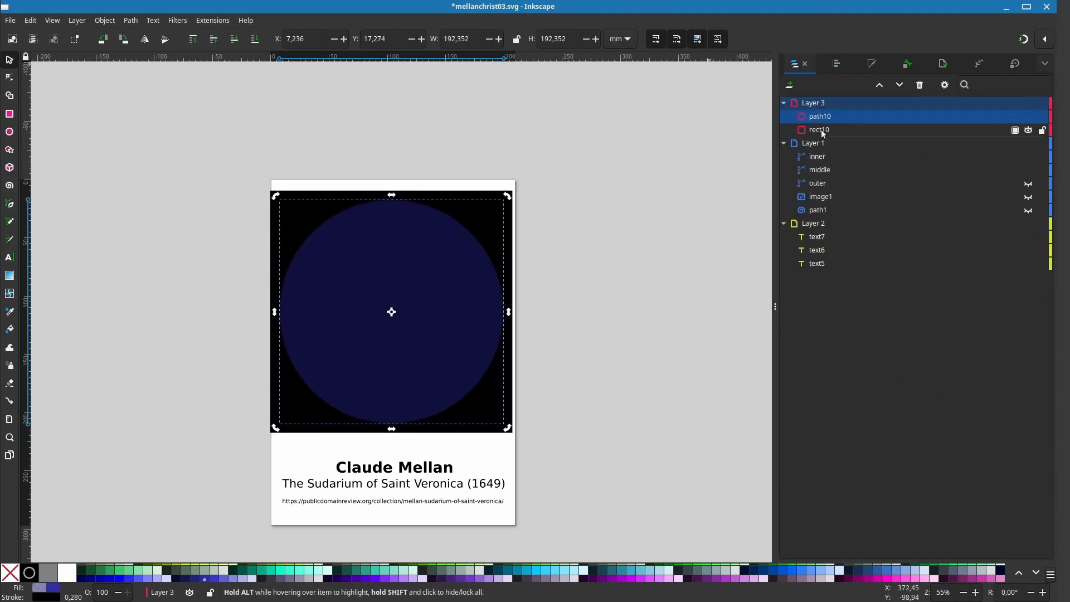
{"action": "left_click", "coordinate": [104, 20]}
{"action": "left_click", "coordinate": [296, 157]}
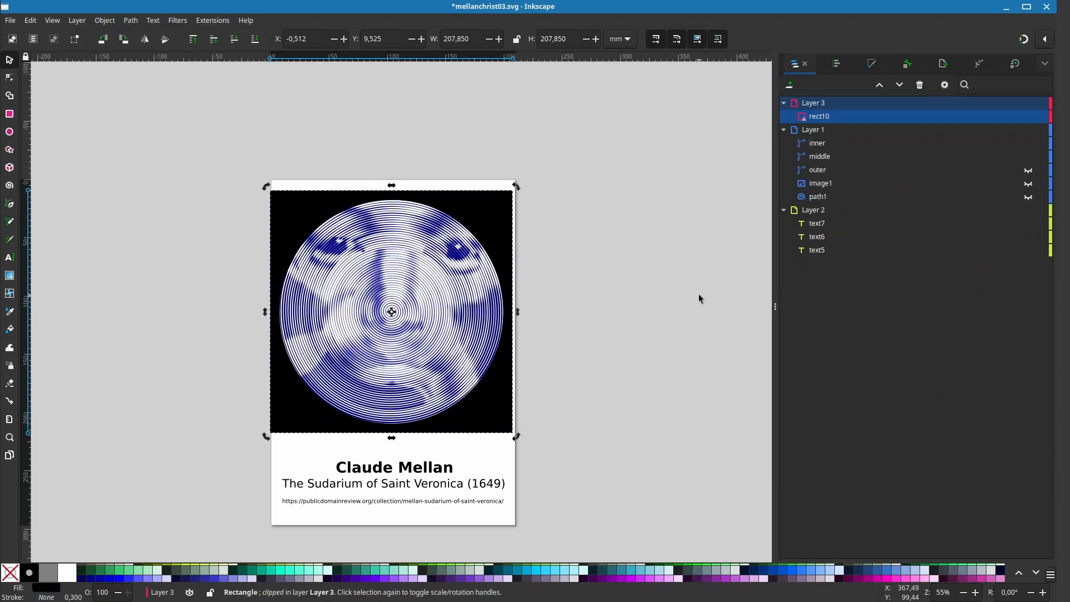
Step: Fill the inner and middle spiral paths with black, clear the selection and save the drawing
{"action": "left_click", "coordinate": [202, 387]}
{"action": "left_click", "coordinate": [330, 259]}
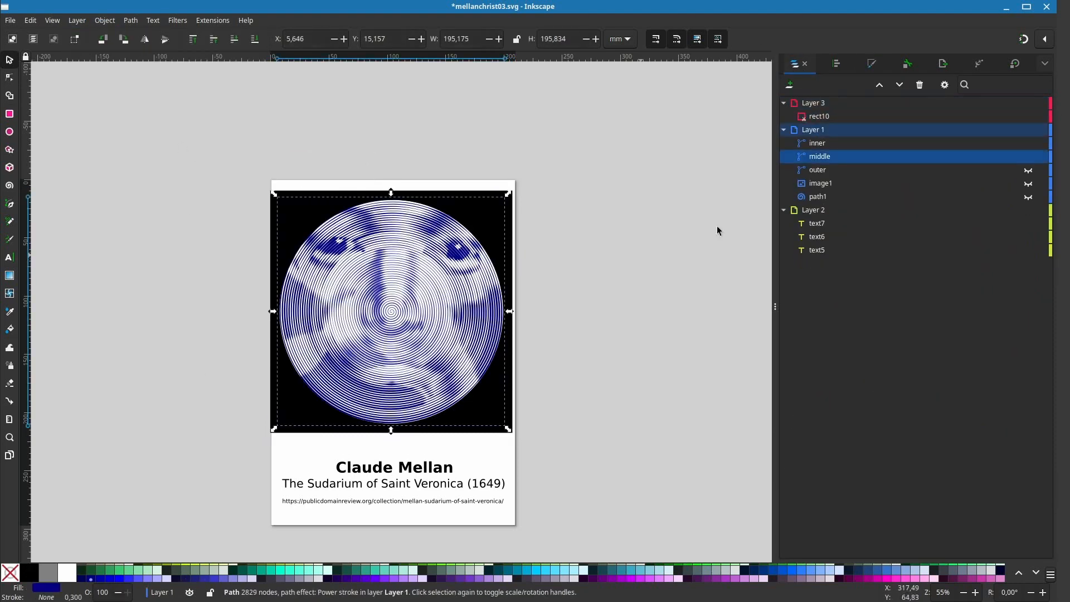
{"action": "left_click", "coordinate": [818, 143], "text": "shift"}
{"action": "left_click", "coordinate": [27, 574]}
{"action": "left_click", "coordinate": [637, 513]}
{"action": "left_click_drag", "start_coordinate": [563, 458], "coordinate": [157, 162]}
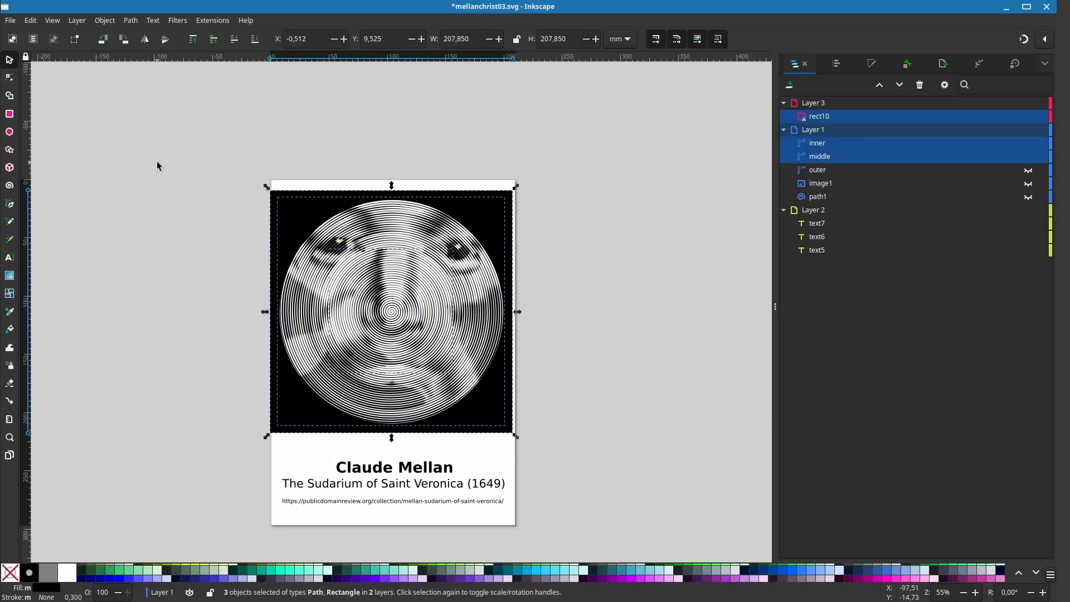
{"action": "left_click", "coordinate": [621, 284]}
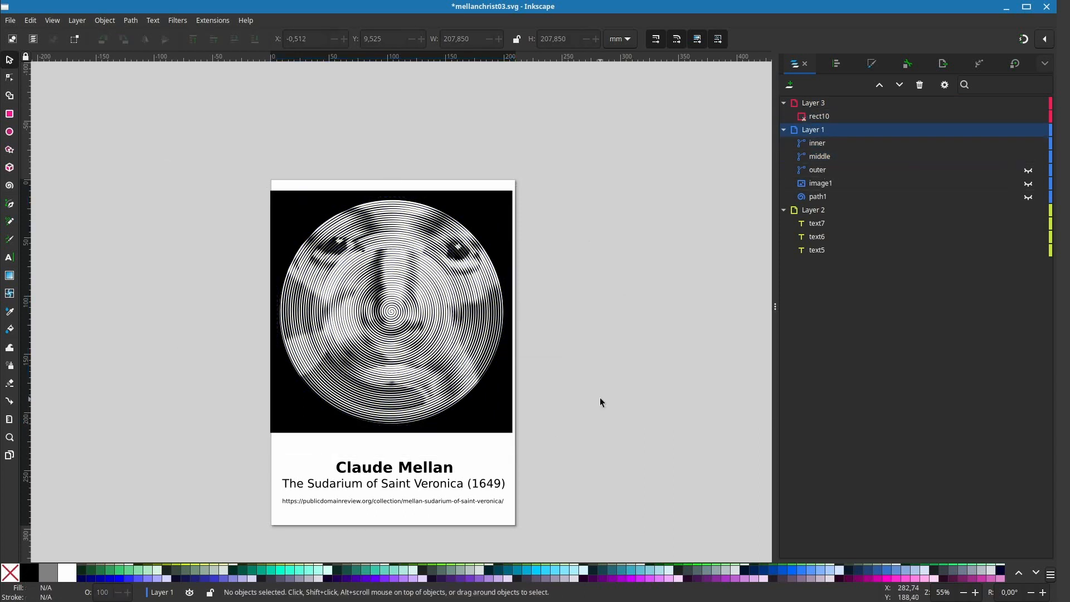
{"action": "key", "text": "ctrl+s"}
Step: Display the middle spiral's stroke-width control points and open its Power stroke effect settings
{"action": "left_click_drag", "start_coordinate": [601, 469], "coordinate": [670, 435]}
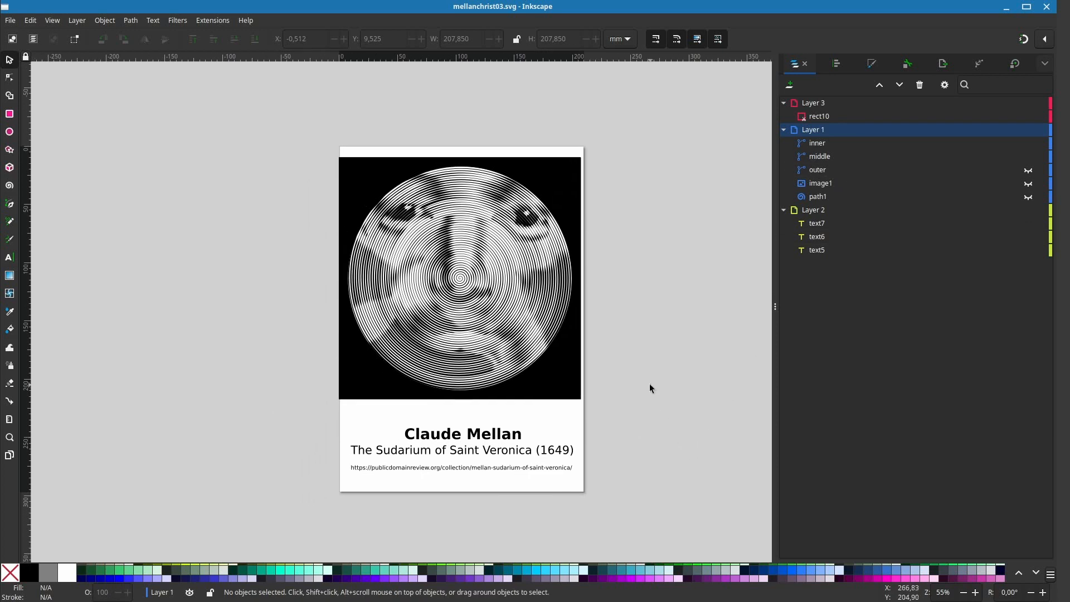
{"action": "scroll", "coordinate": [650, 384], "scroll_direction": "up", "scroll_amount": 2}
{"action": "left_click_drag", "start_coordinate": [611, 377], "coordinate": [794, 507]}
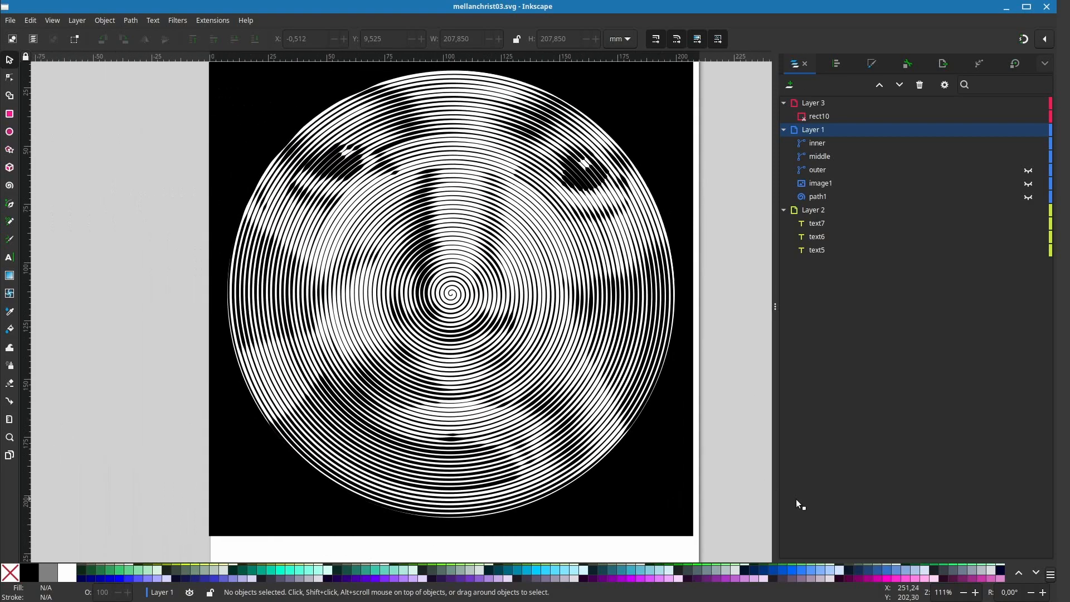
{"action": "scroll", "coordinate": [757, 457], "scroll_direction": "down", "scroll_amount": 1}
{"action": "left_click_drag", "start_coordinate": [758, 454], "coordinate": [712, 464]}
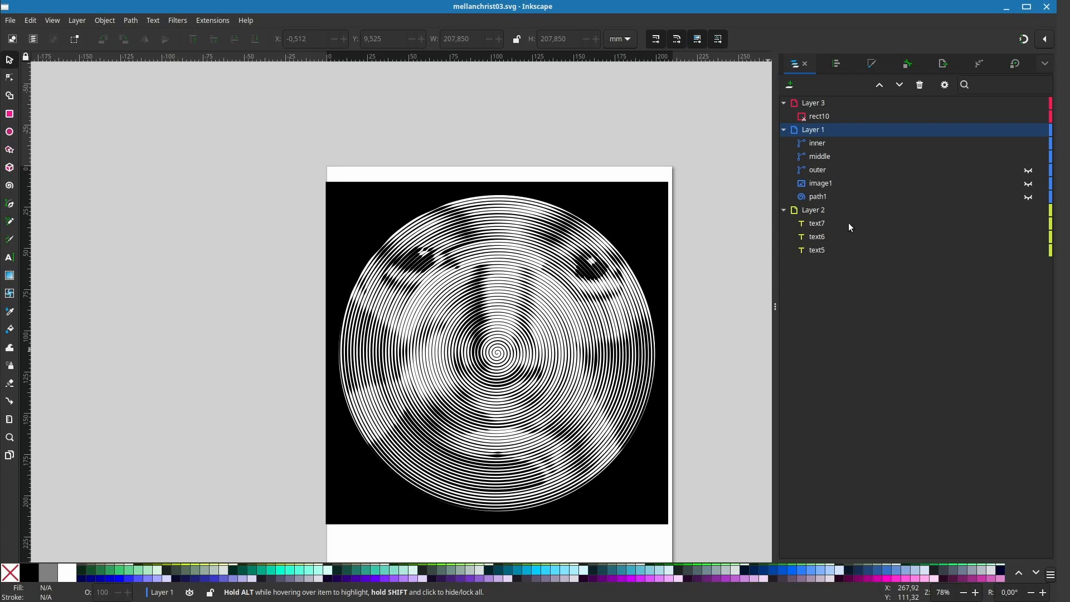
{"action": "left_click", "coordinate": [829, 160]}
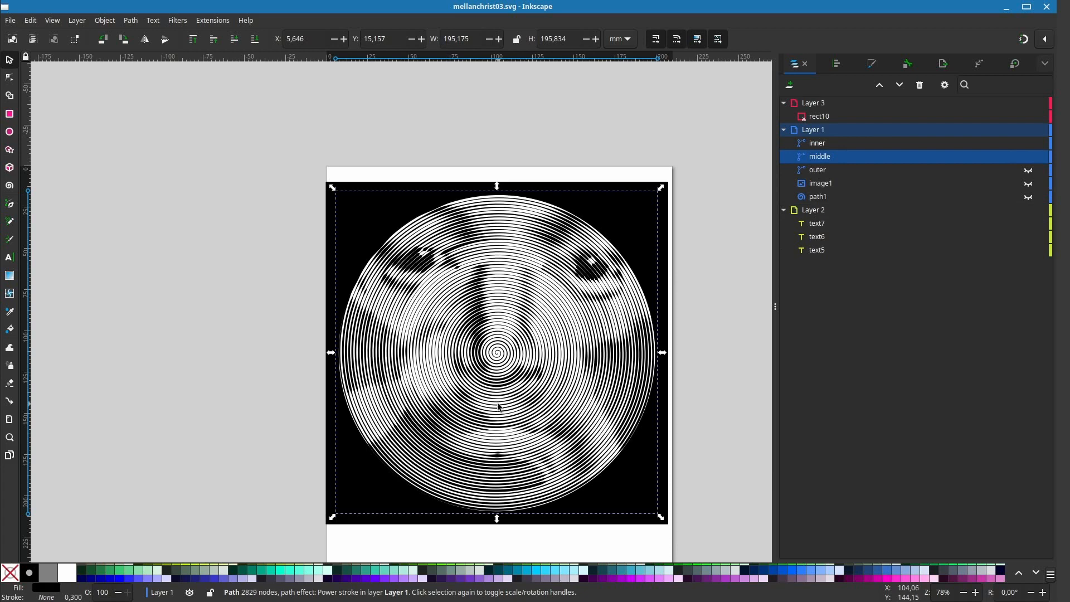
{"action": "key", "text": "n"}
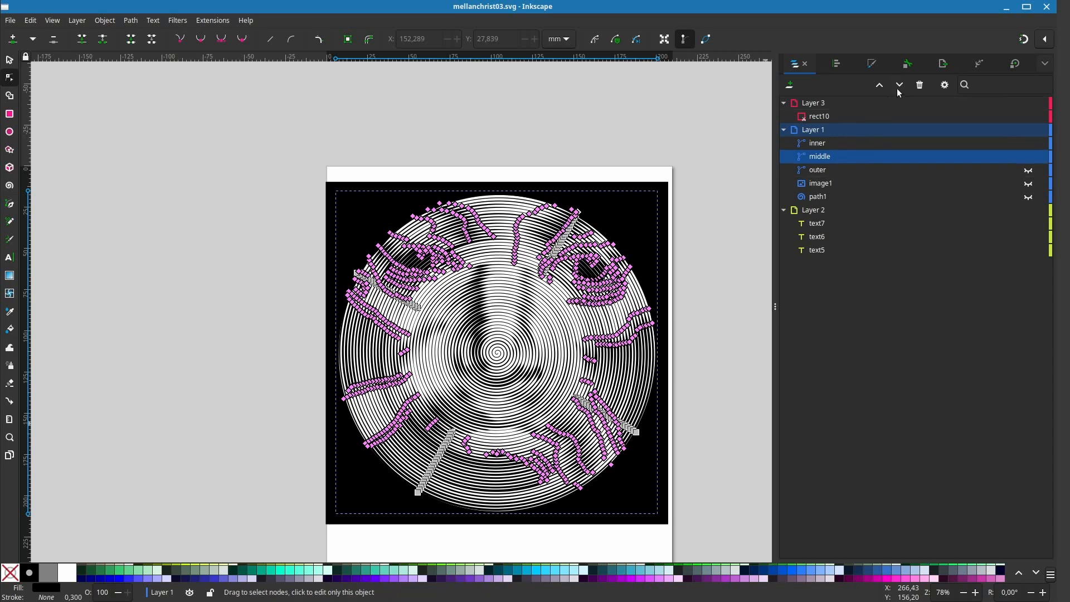
{"action": "left_click", "coordinate": [979, 65]}
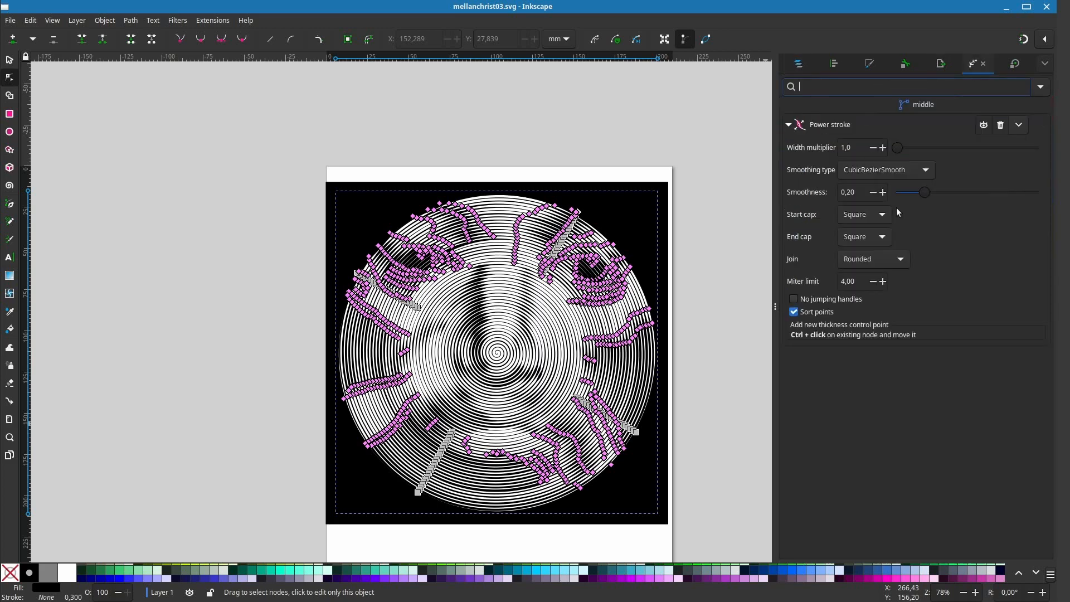